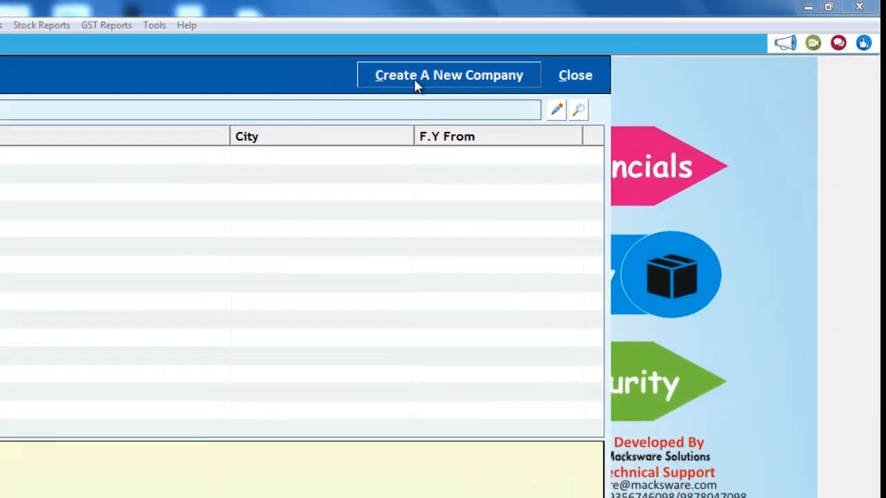
Open the blank Create a New Organization form from the Select Company screen
click(417, 79)
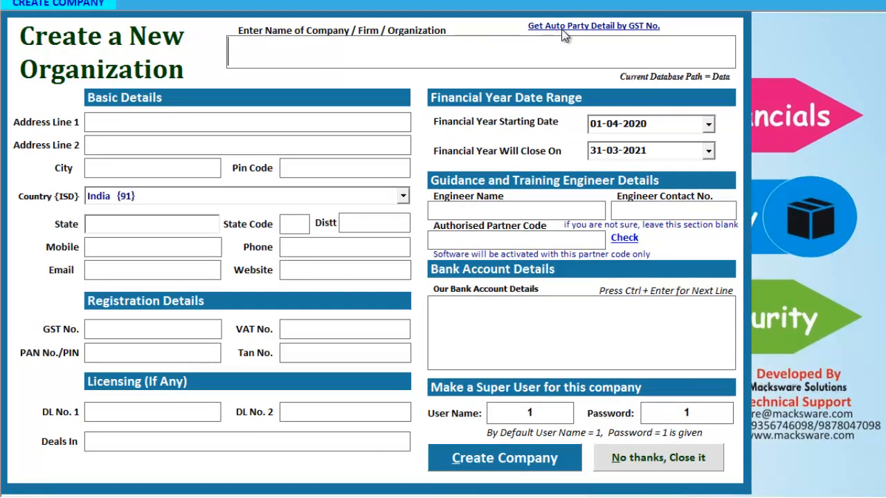
Auto-fill Macksware Solutions' name, address, state and PAN from the company's GST number
click(608, 30)
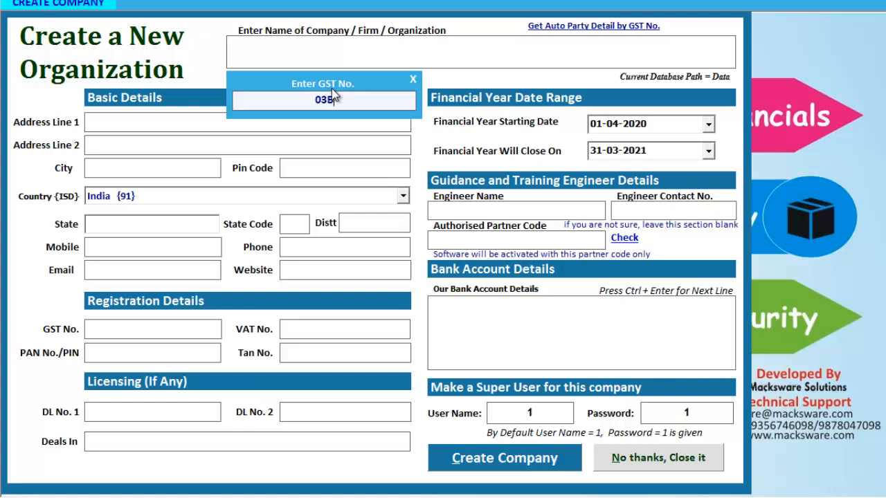
key(Return)
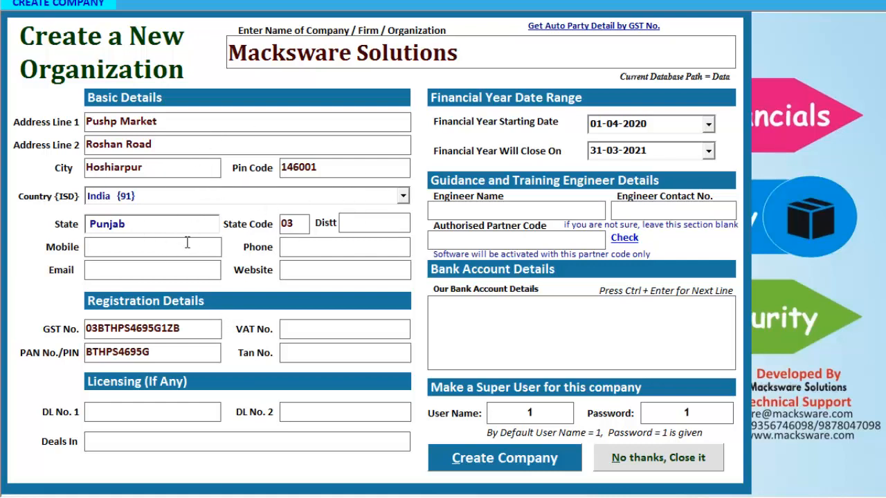
Enter the company's mobile number, check bank and super user fields, and create Macksware Solutions
click(127, 247)
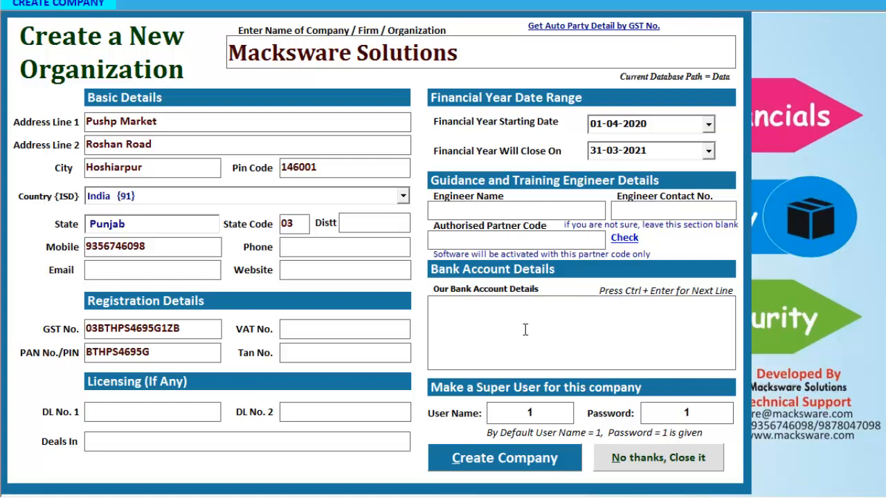
click(483, 312)
click(537, 412)
click(492, 462)
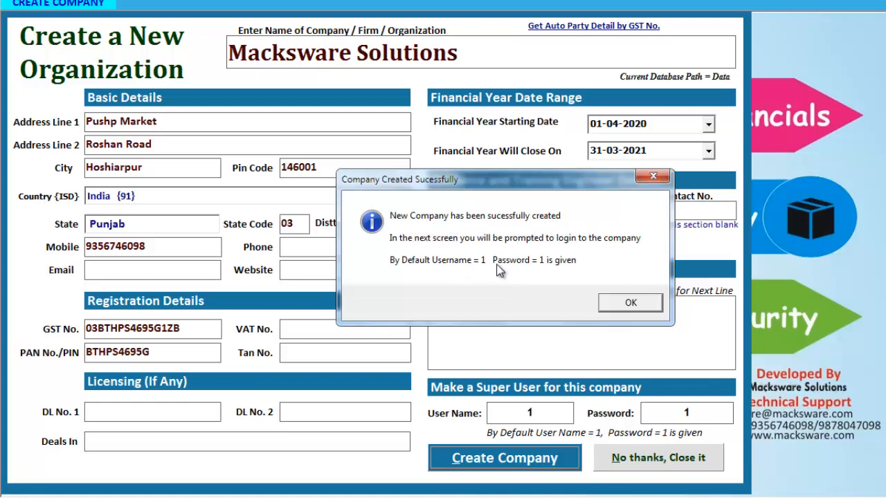
Acknowledge the success message and open Macksware Solutions from the company list
click(636, 307)
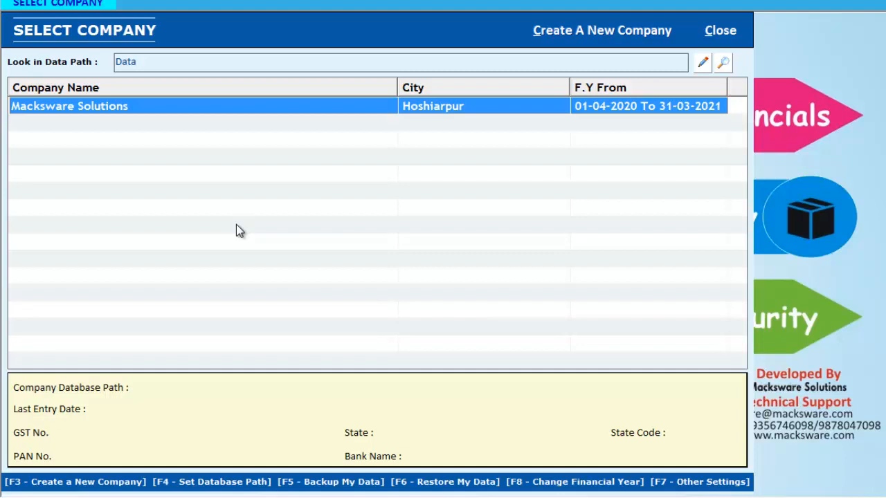
key(Return)
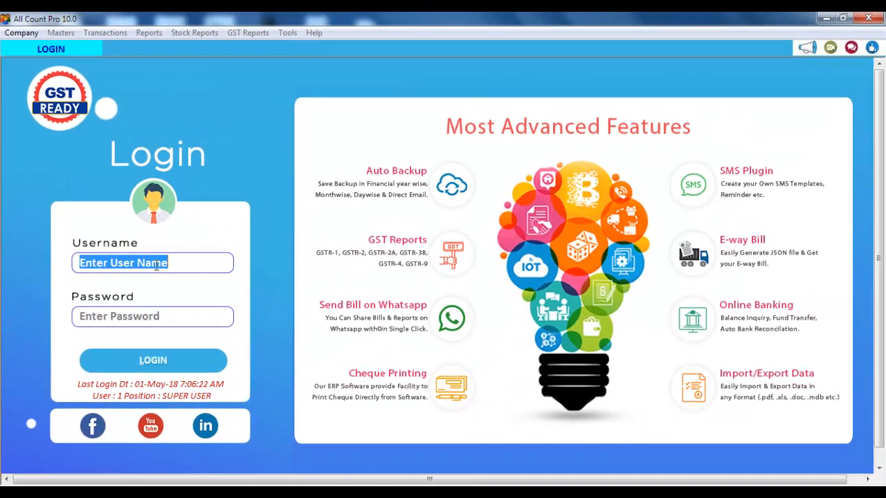
Log in to Macksware Solutions with the default super-user username and password
text(1)
key(Return)
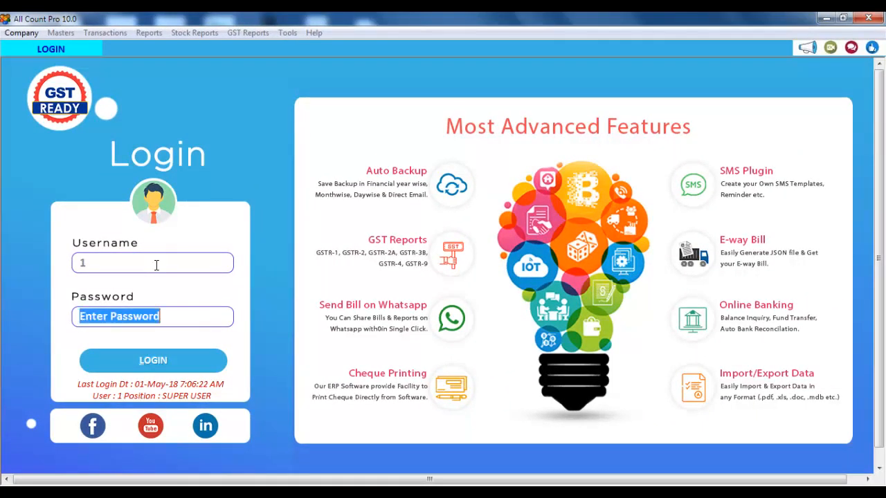
text(1)
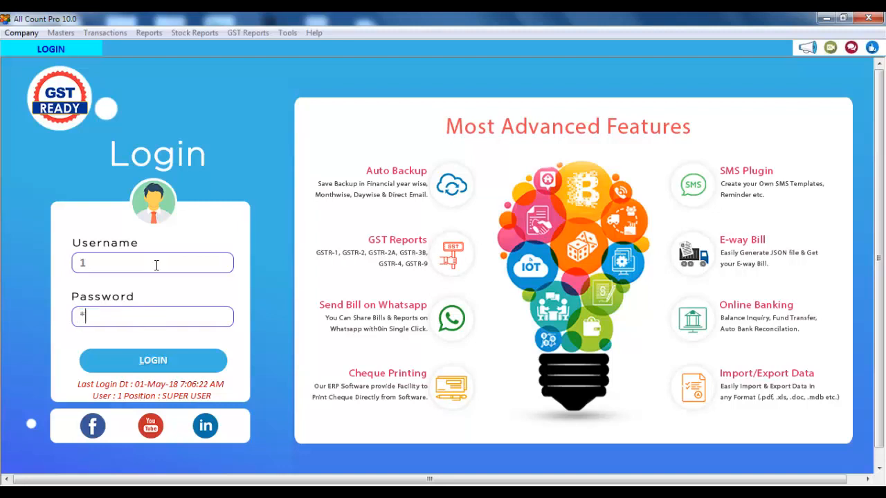
key(Return)
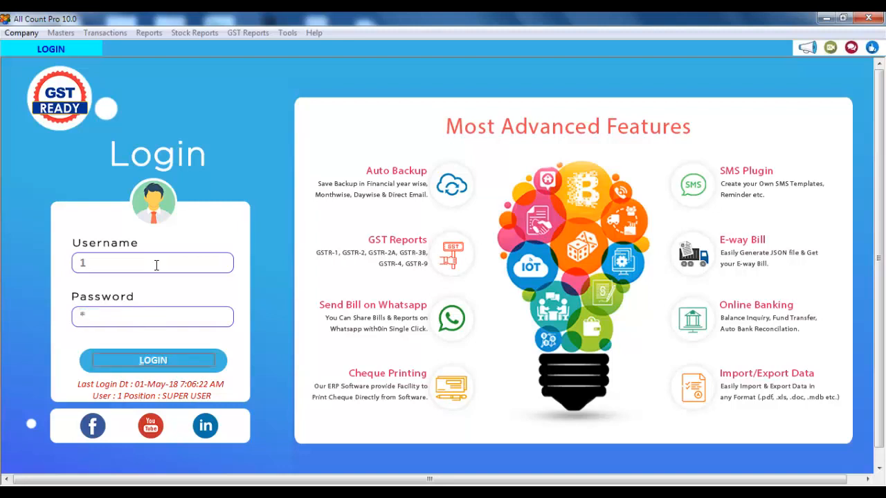
key(Return)
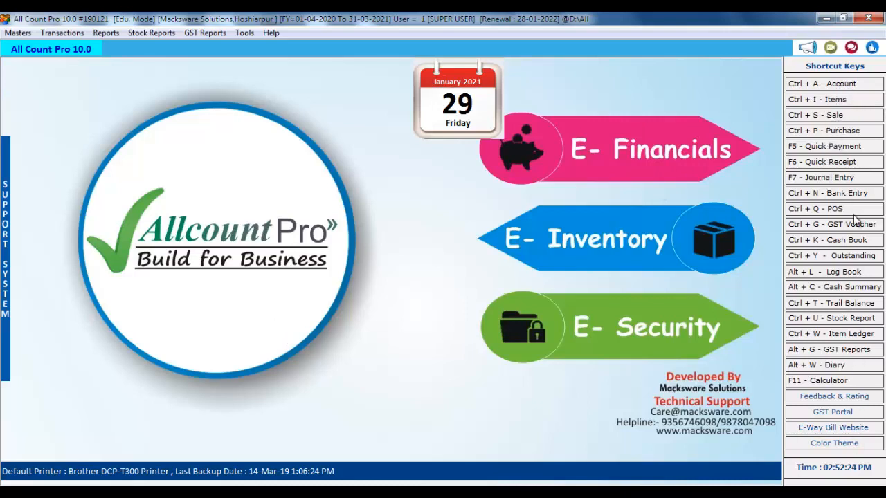
Look through the Transactions and Masters menus, then bring up the empty List of Items
click(75, 33)
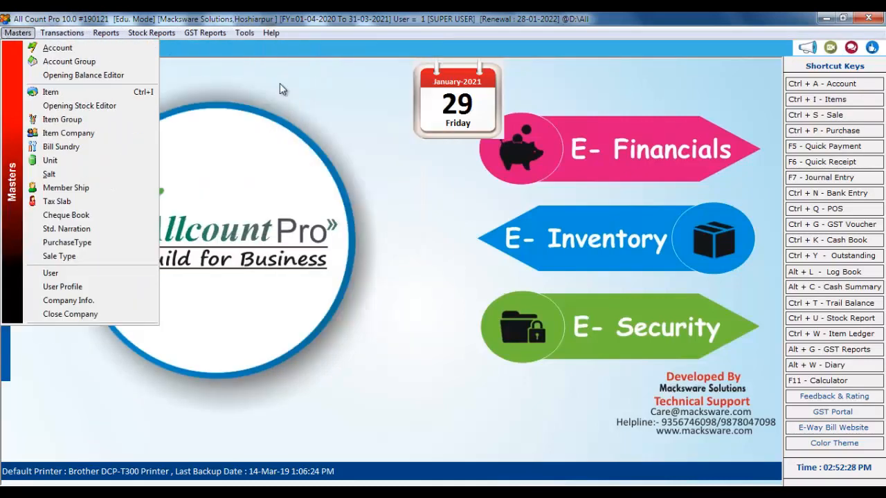
click(357, 163)
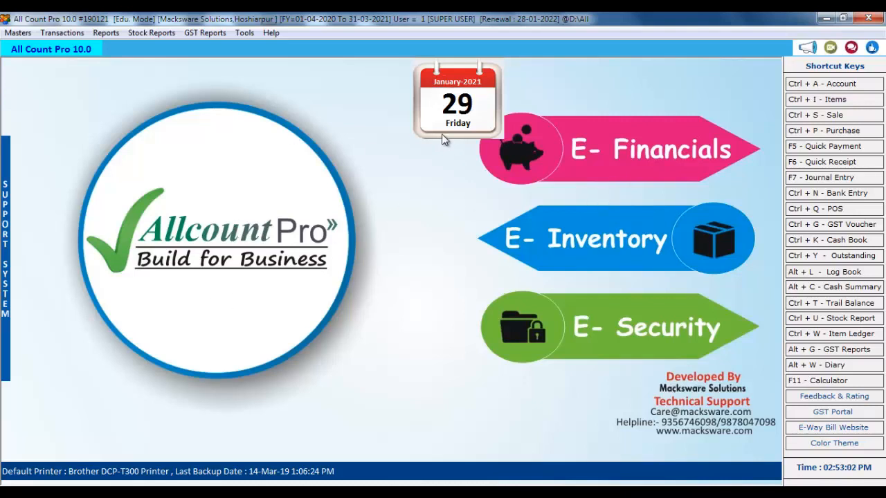
click(837, 102)
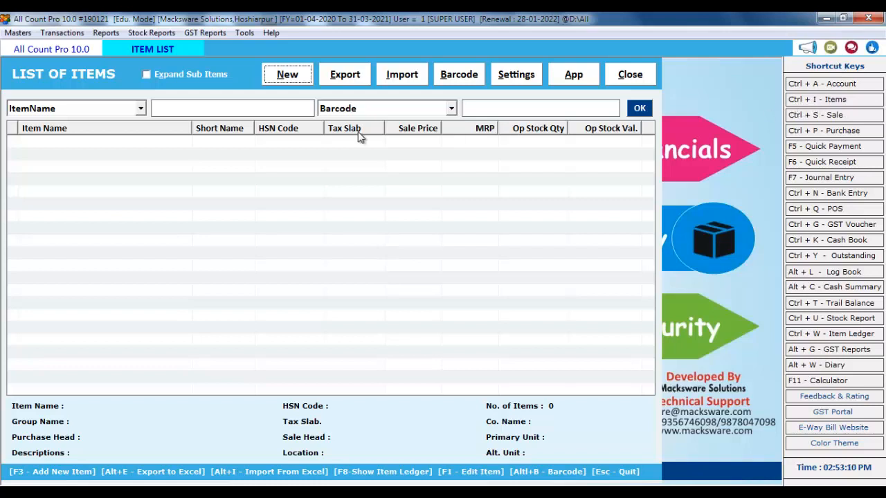
Start a new item named LG AC 1.5 TON with short name LG1.5
click(291, 83)
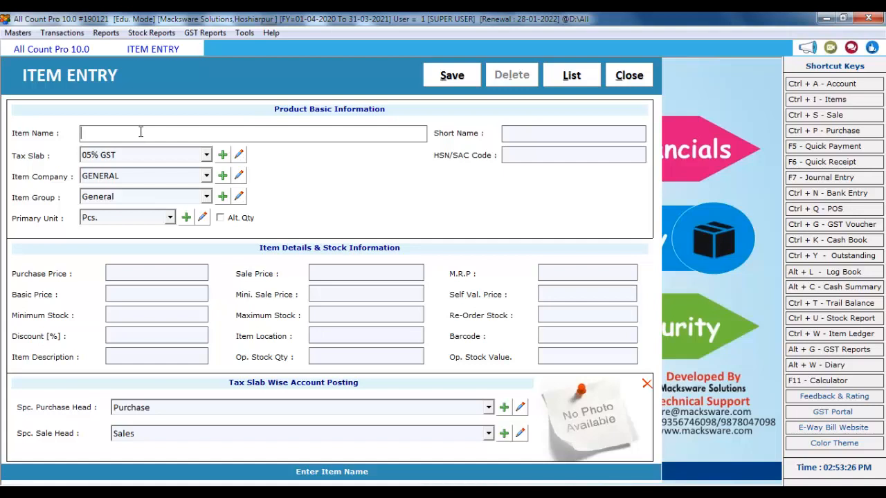
text(AC 1.5 TON)
key(Left)
key(Home)
text(LG)
key(Tab)
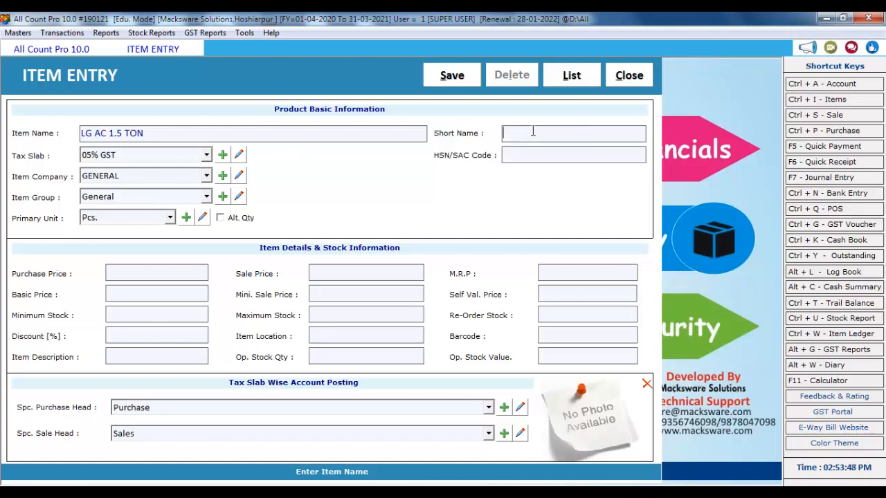
text(LG1.5)
Choose 28% GST as the item's tax slab
key(Return)
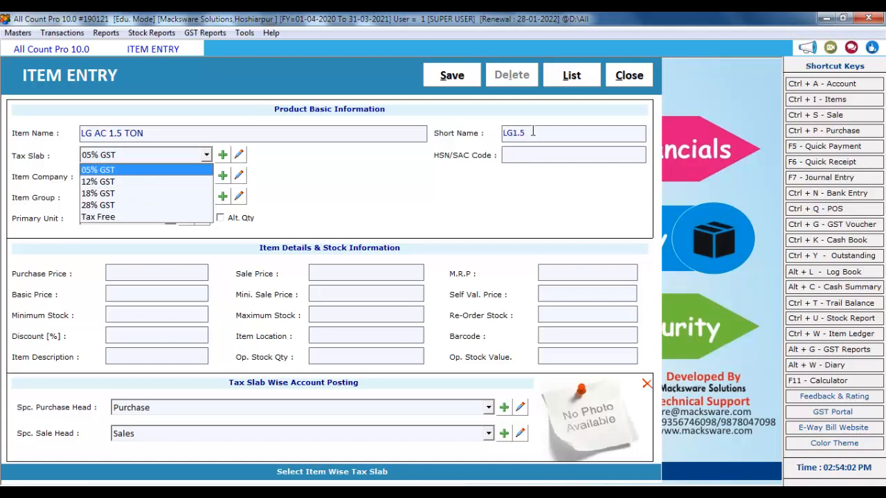
key(Down)
key(Down)
key(Down)
key(Up)
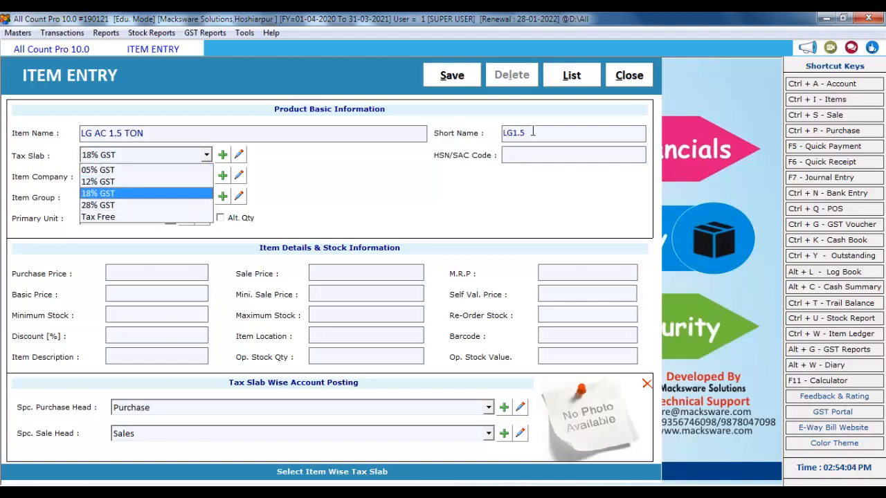
key(Down)
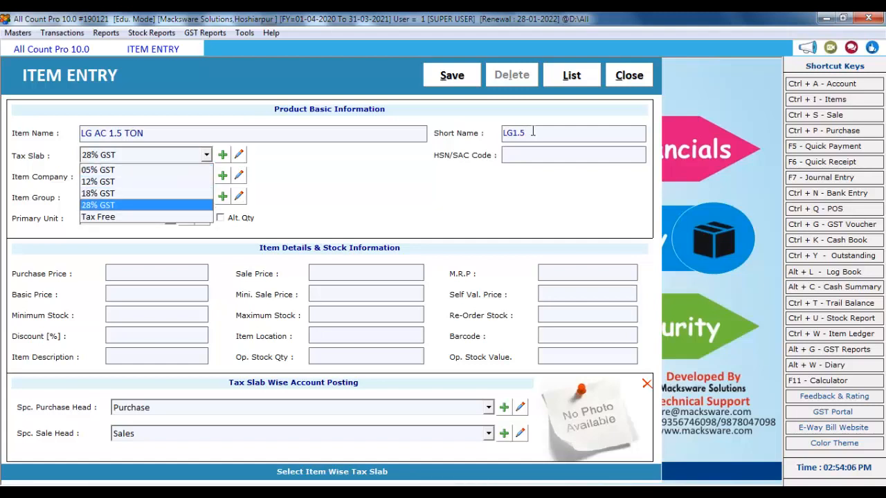
key(Return)
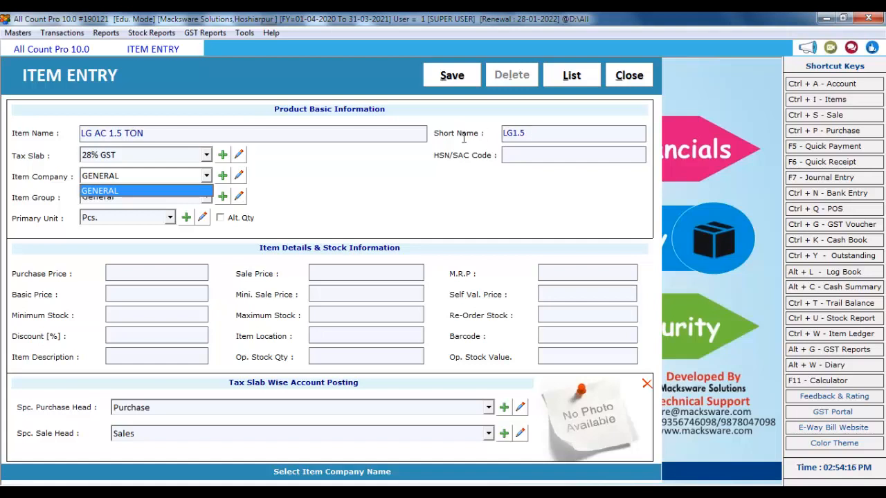
Create LG as a new item company
click(222, 176)
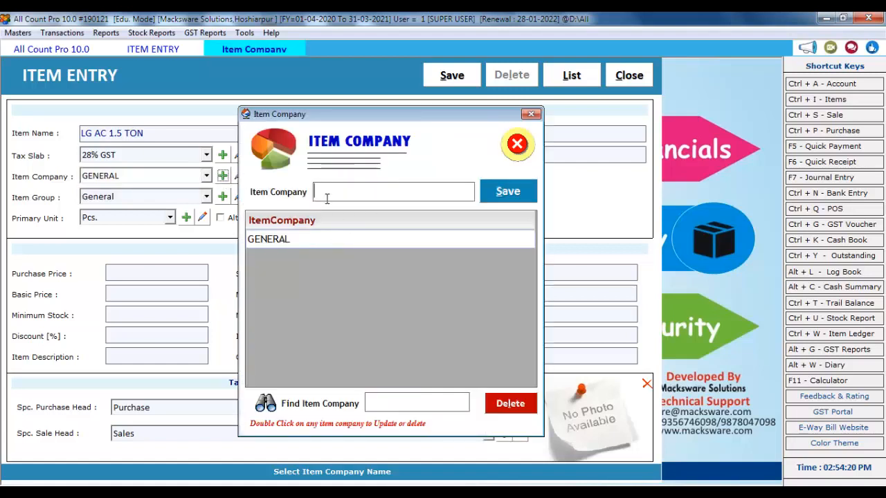
text(LG)
key(Return)
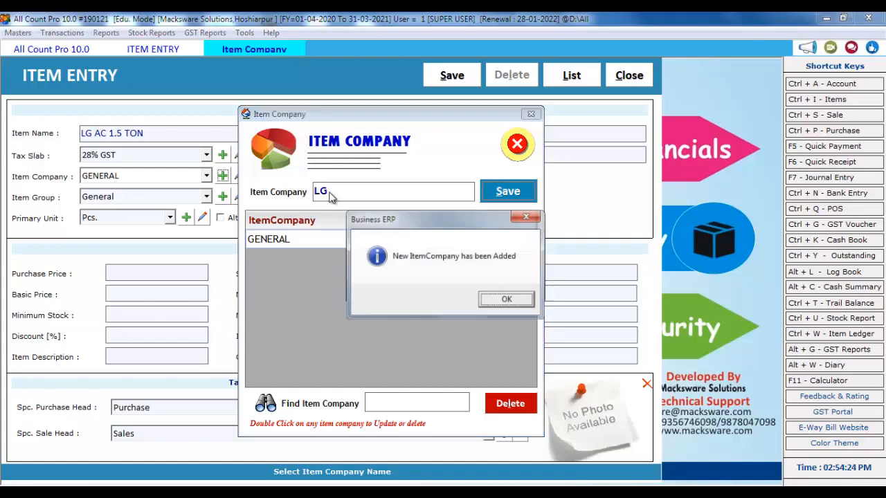
click(505, 301)
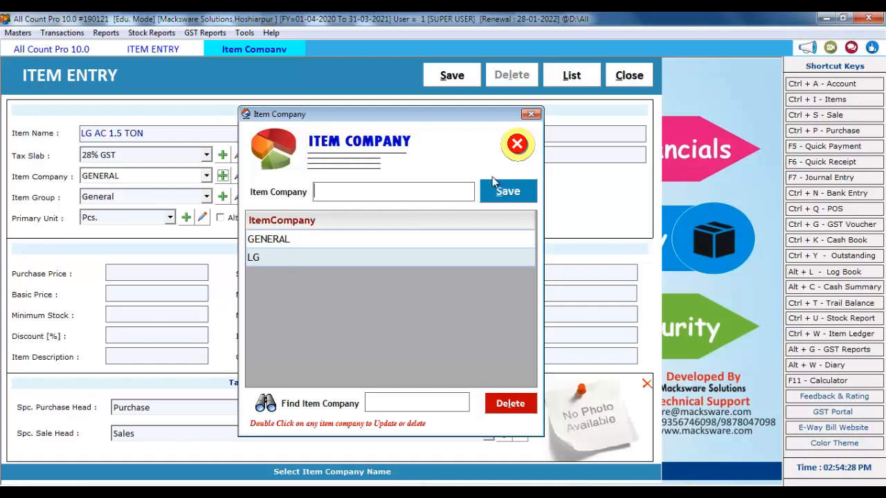
click(516, 144)
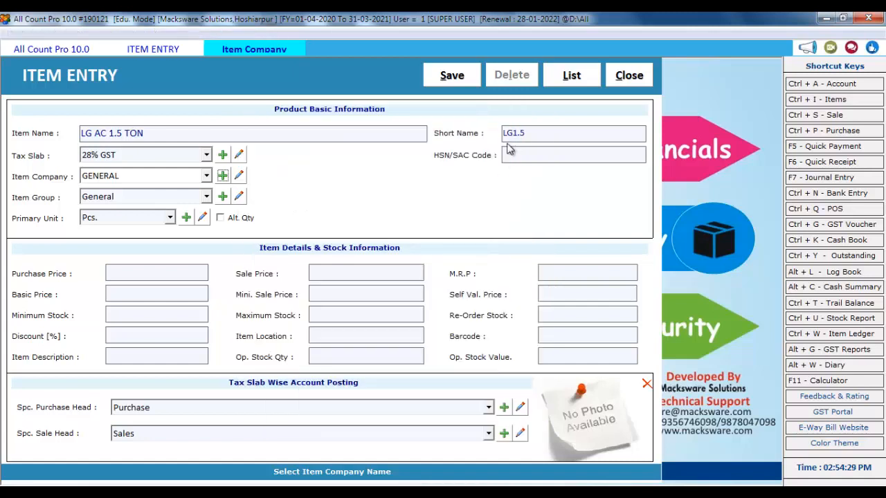
Set LG as the item company for LG AC 1.5 TON
click(140, 181)
click(112, 201)
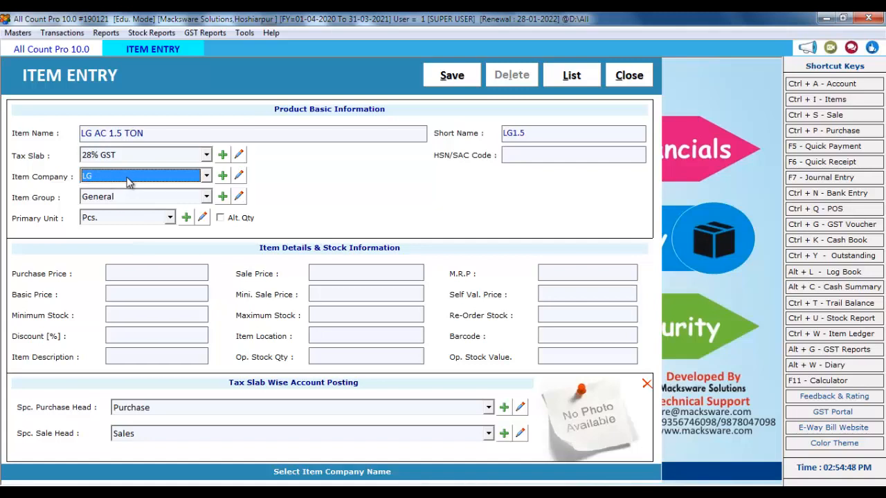
key(Return)
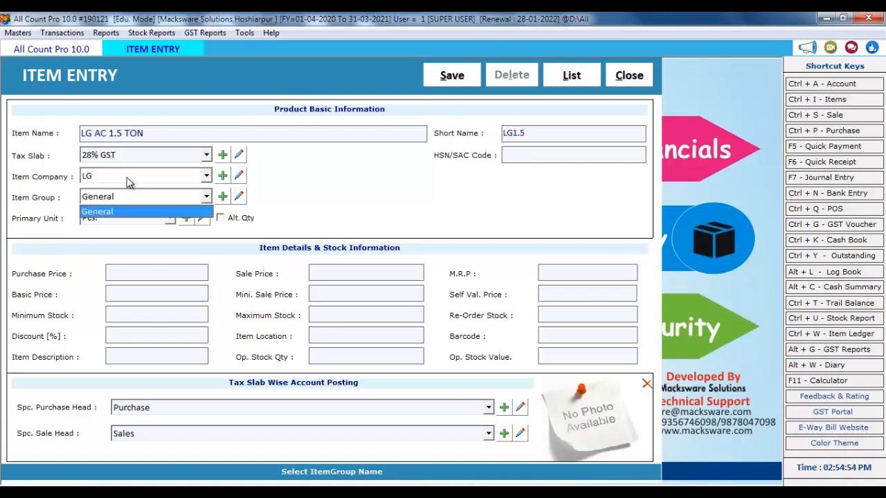
key(F3)
Create AC as a new item group
text(A)
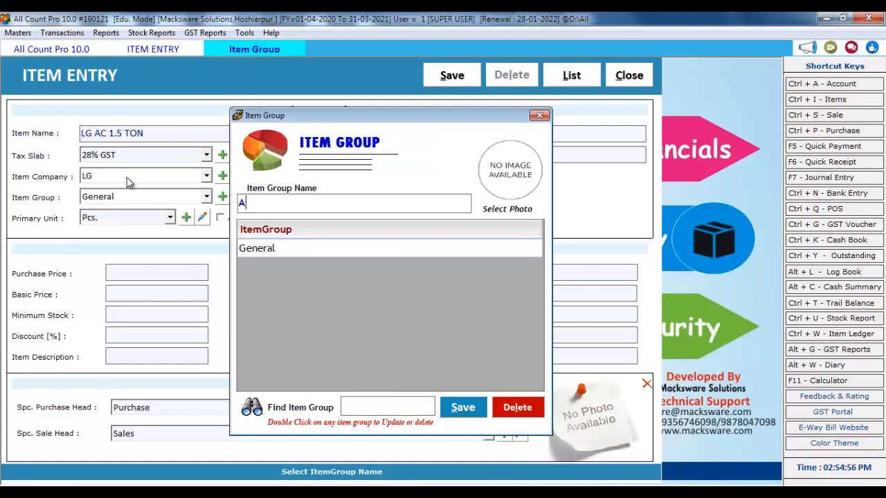
text(C)
key(Return)
key(Return)
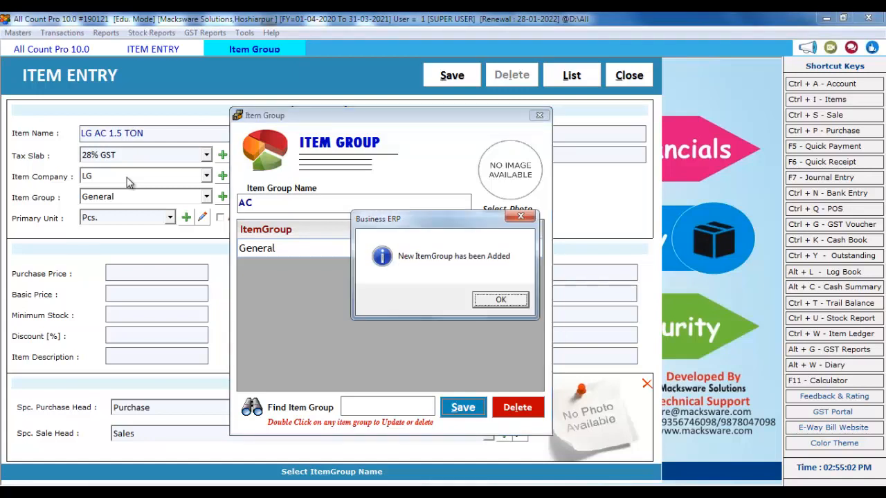
key(Return)
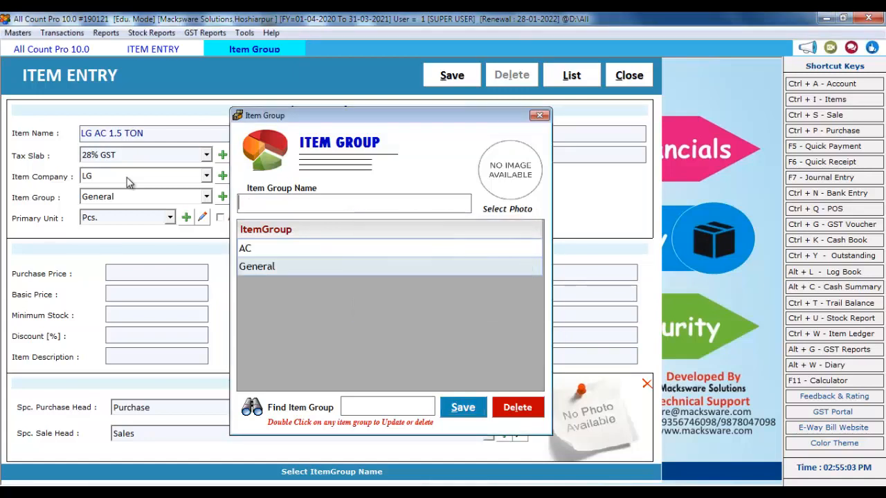
click(539, 115)
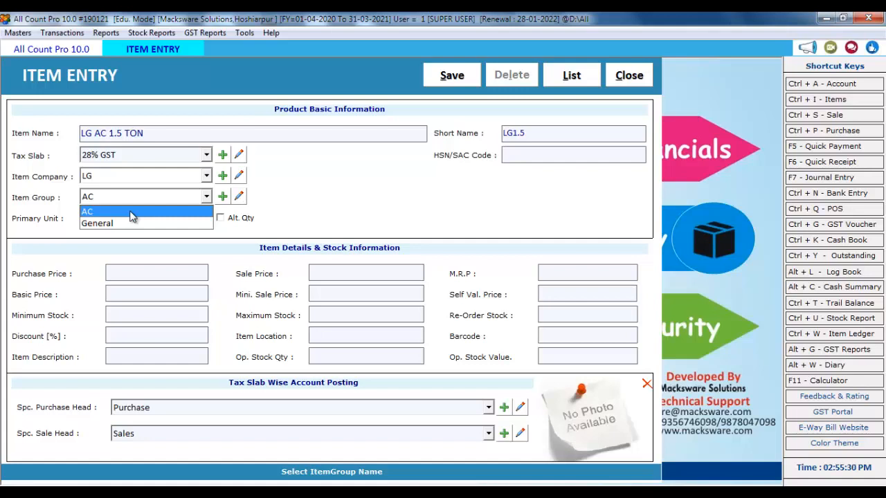
Assign item group AC and primary unit Pcs. to the item
click(132, 213)
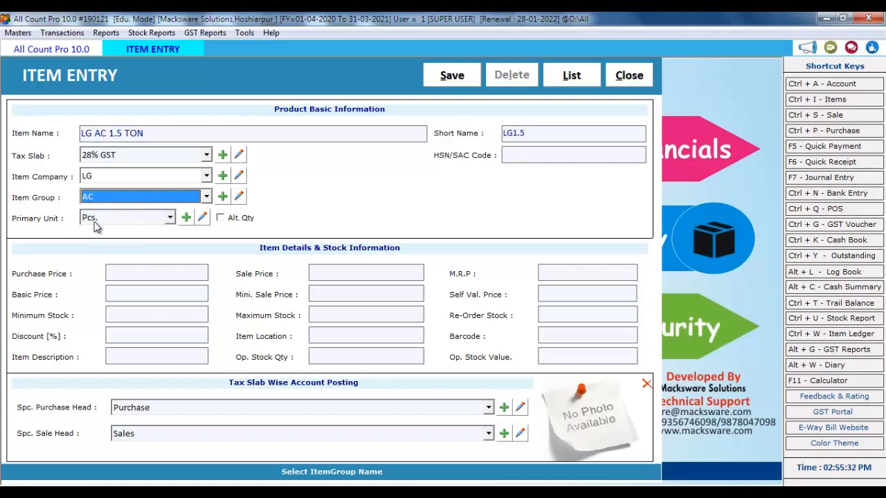
click(107, 220)
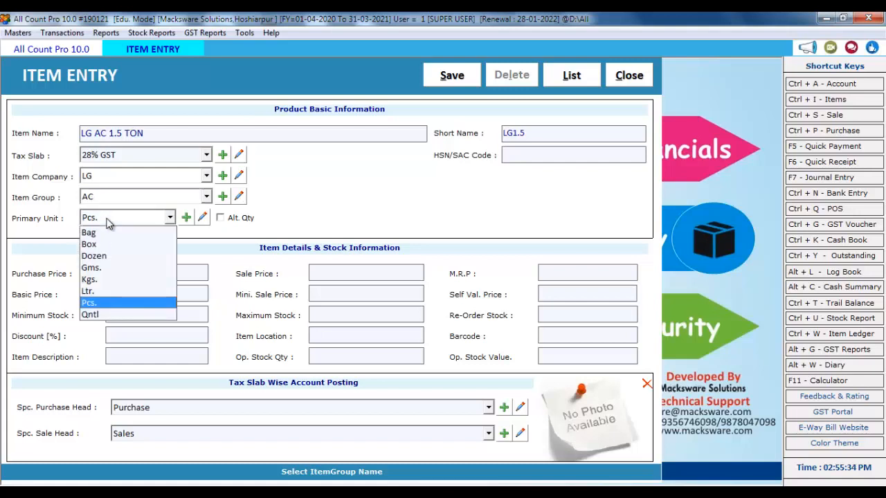
click(108, 305)
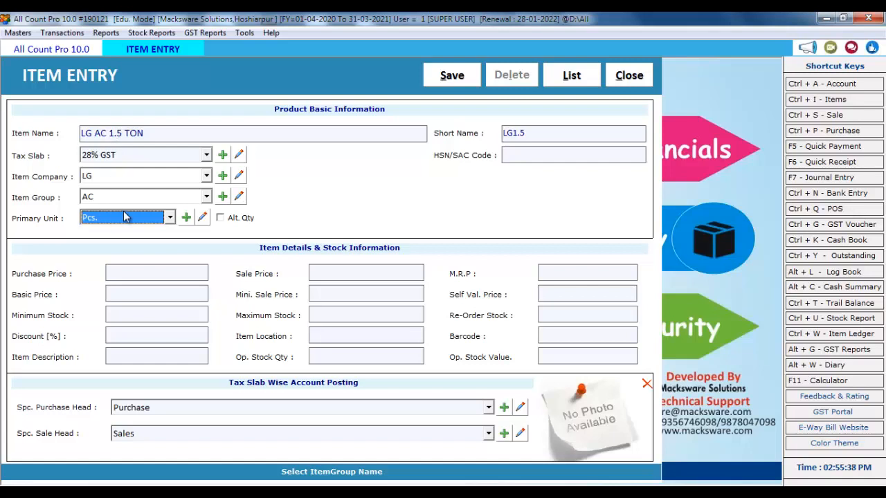
key(Tab)
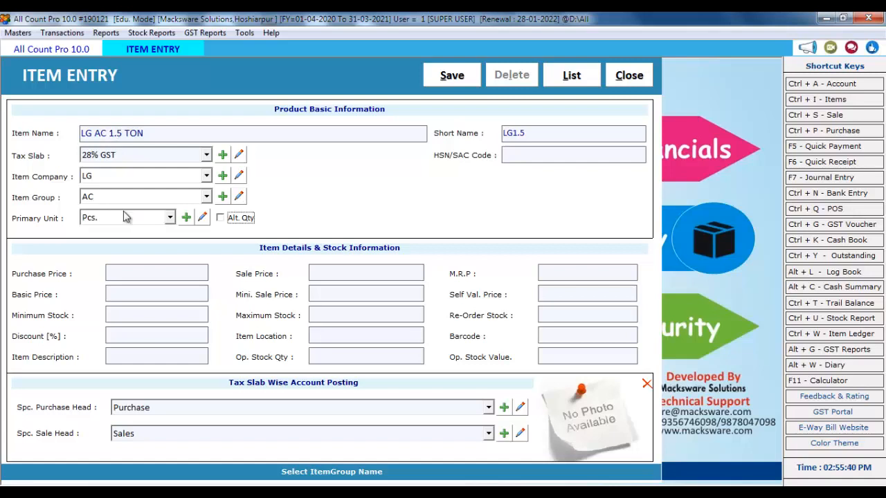
click(221, 220)
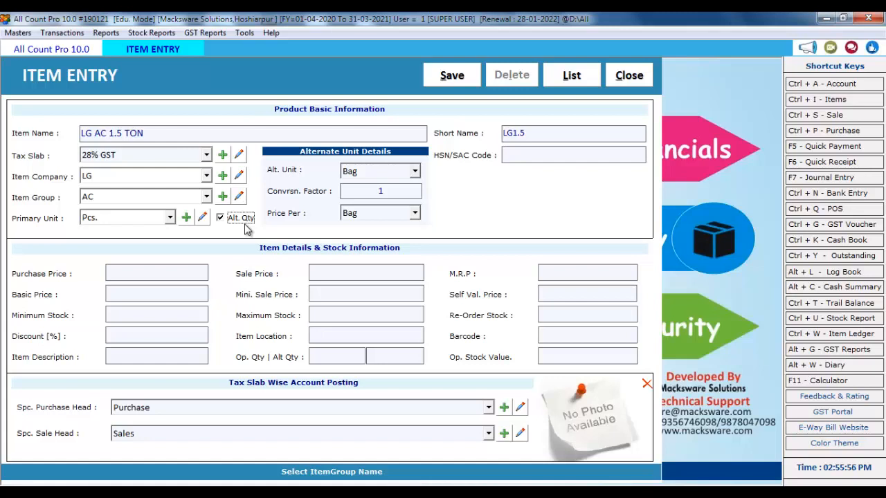
click(170, 219)
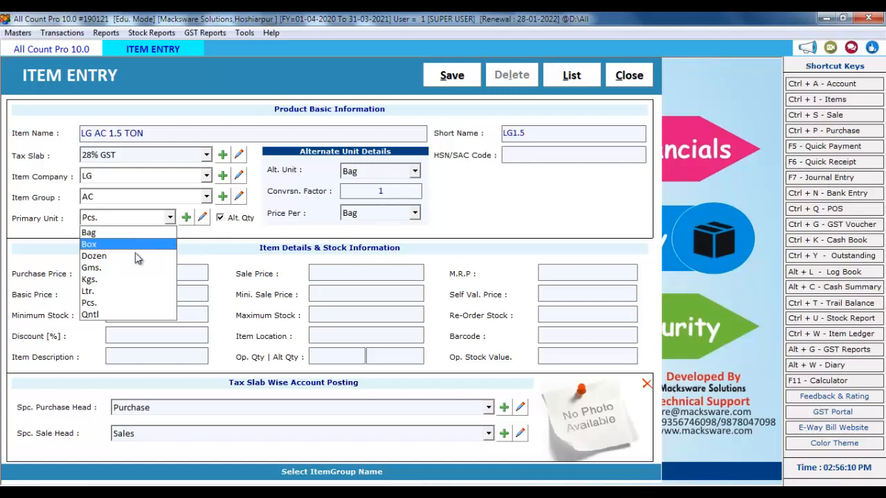
click(122, 306)
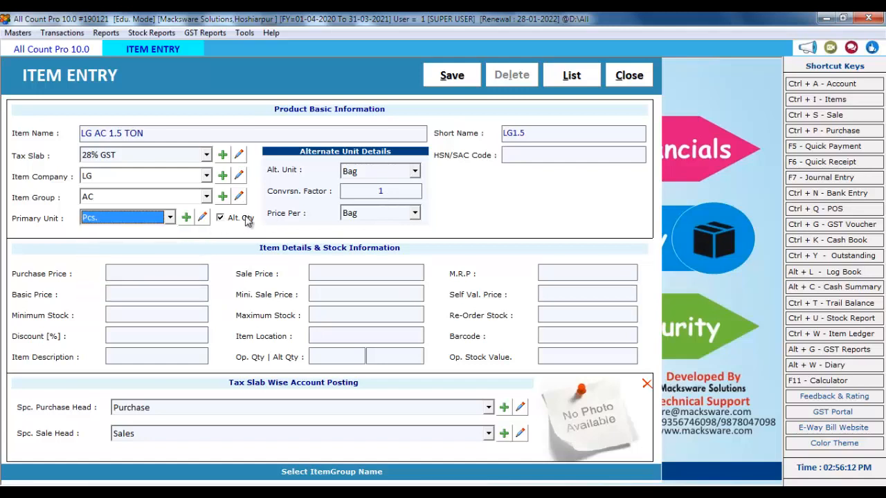
click(227, 217)
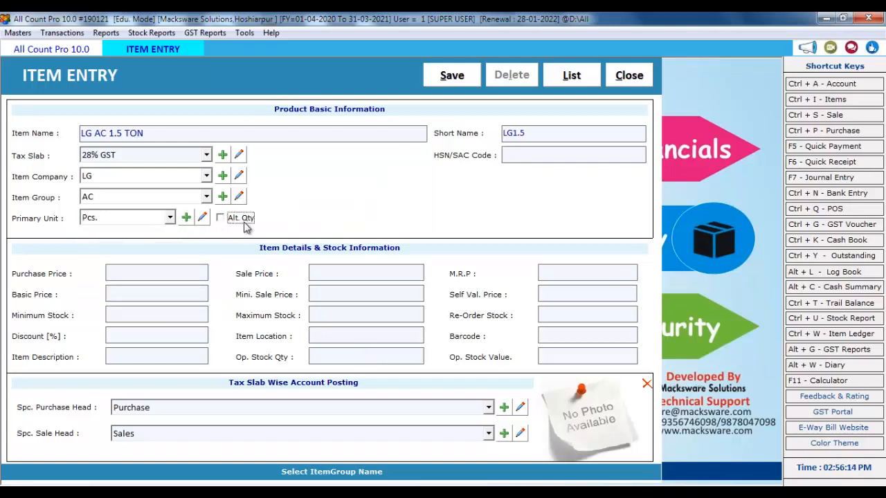
key(Tab)
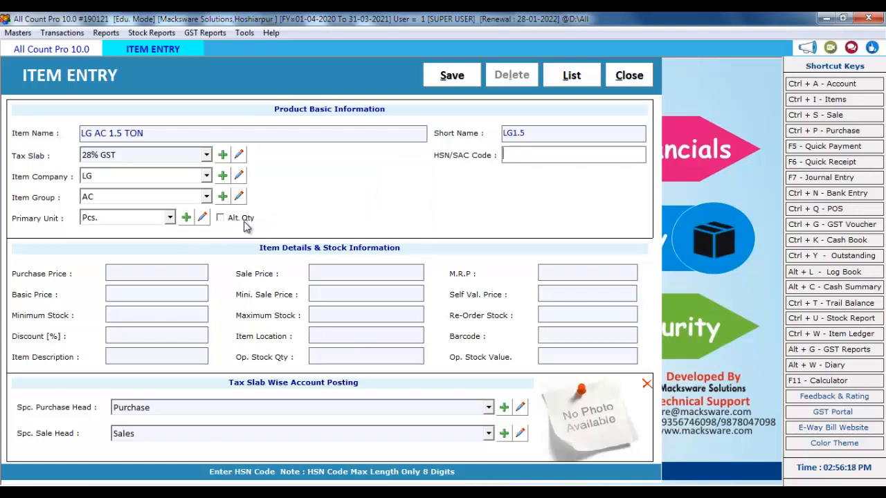
Enter HSN code 784545, sale price 25000 and M.R.P 30000, leaving purchase price blank
text(784545)
key(Return)
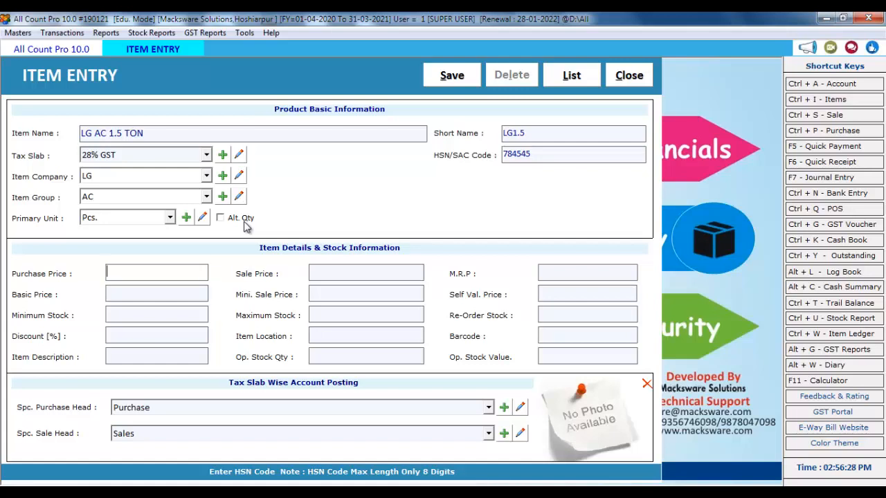
key(Return)
key(Return)
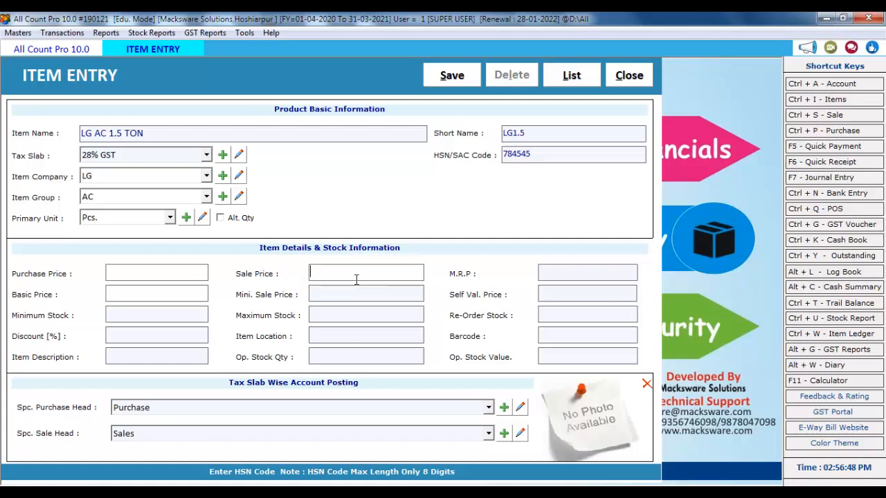
text(25000)
key(Return)
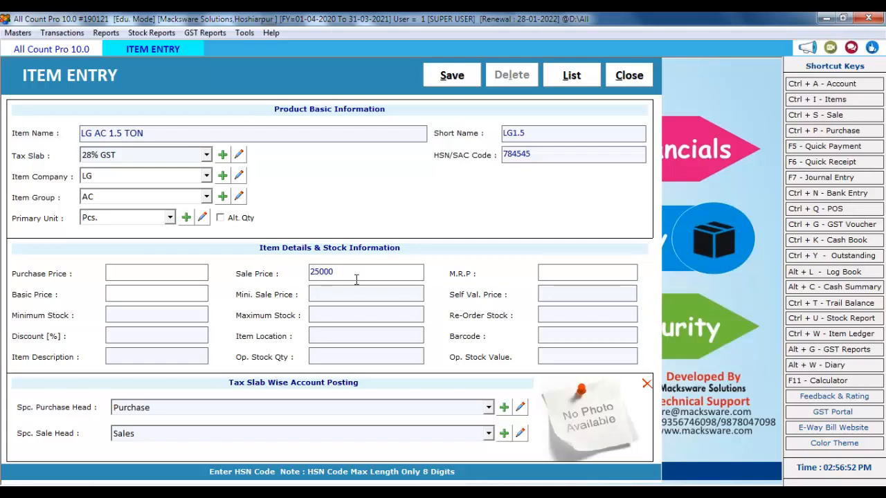
text(30000)
key(Return)
key(Return)
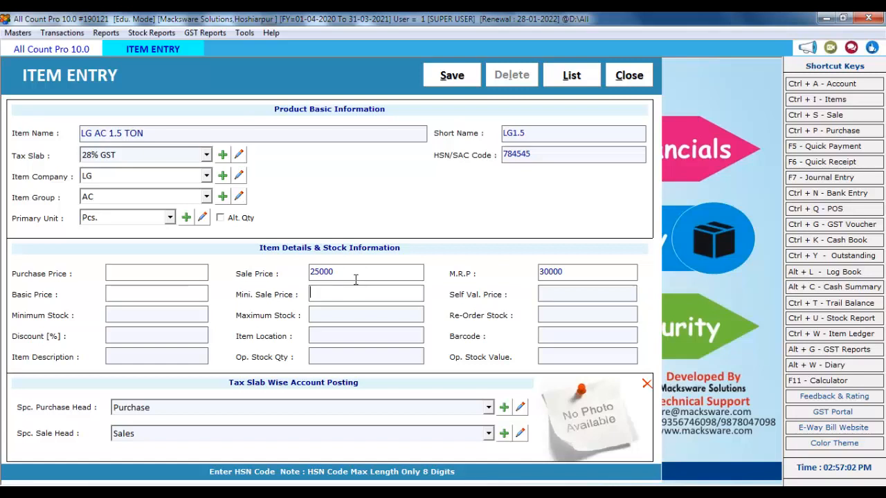
key(Return)
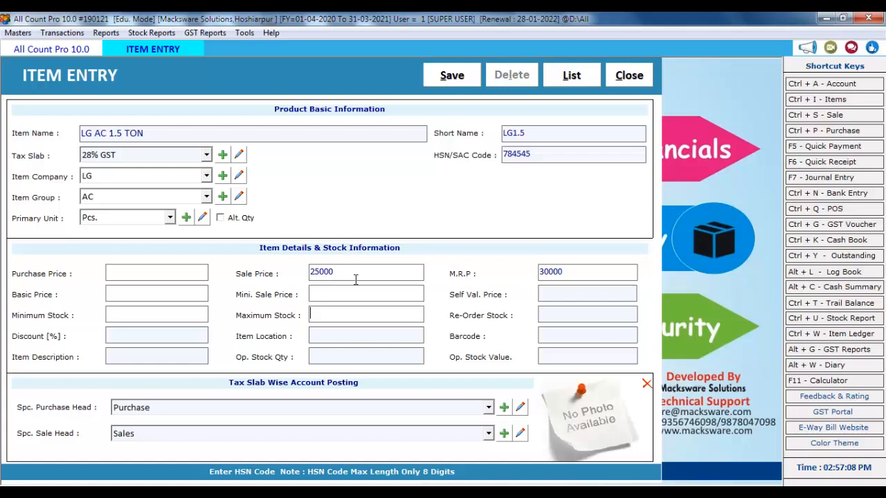
key(Return)
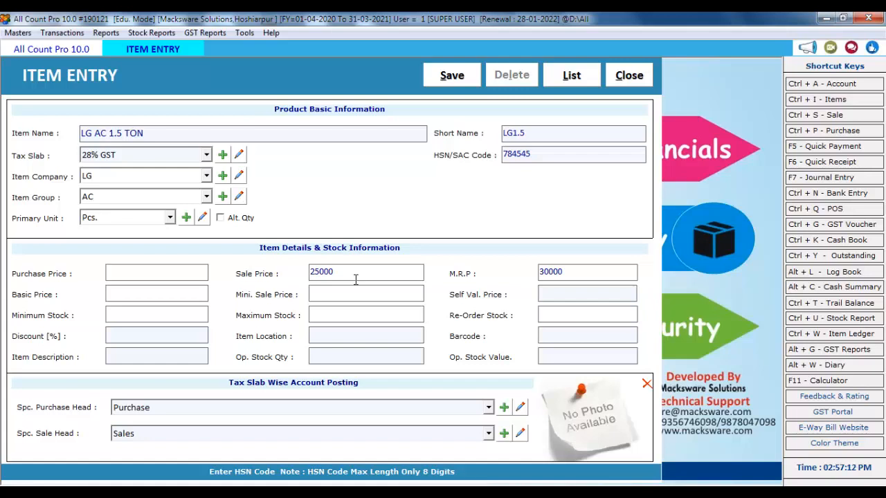
Set the item's minimum stock to 10, maximum stock to 20 and re-order level to 15
click(178, 313)
text(10)
key(Return)
text(20)
key(Return)
text(15)
key(Return)
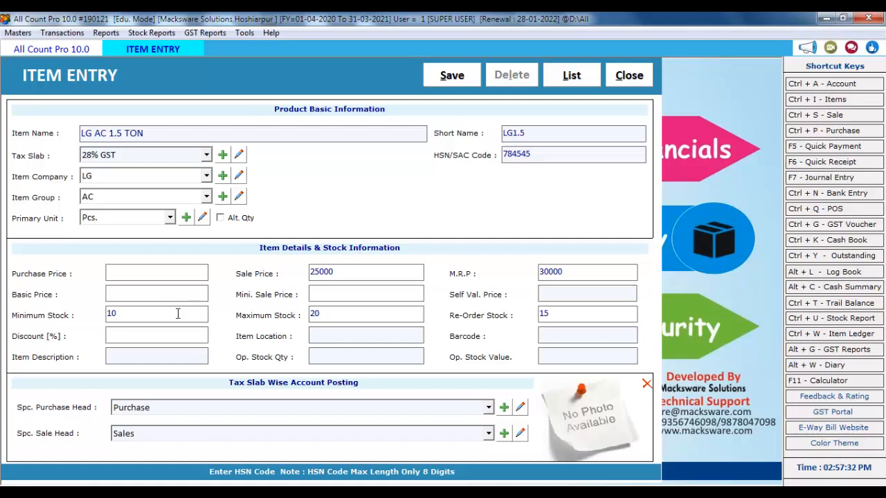
Enter an opening stock quantity of 20 and move past the opening stock value
key(Tab)
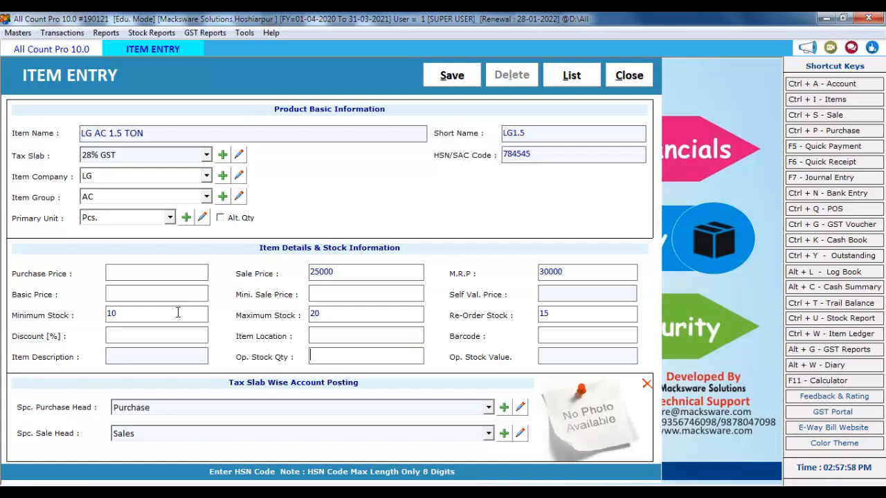
text(20)
key(Return)
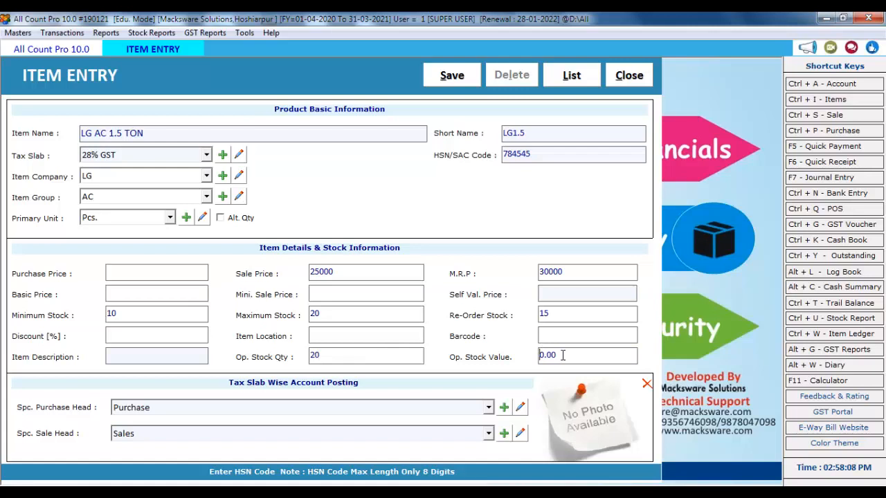
key(Return)
key(Return)
key(Return)
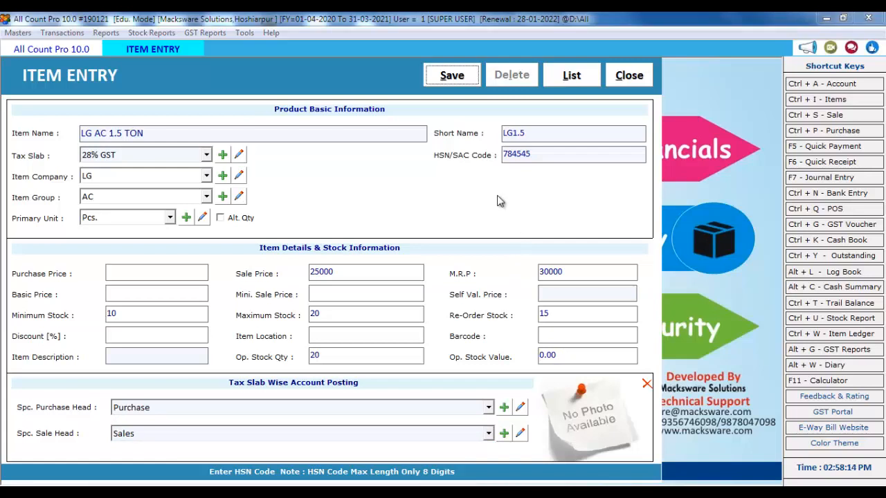
Save the LG AC 1.5 TON item and dismiss the saved confirmation
key(Return)
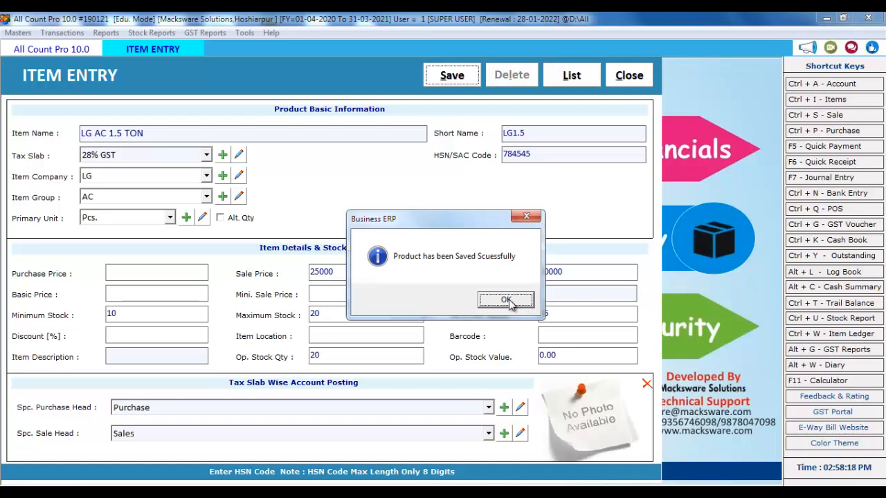
click(509, 301)
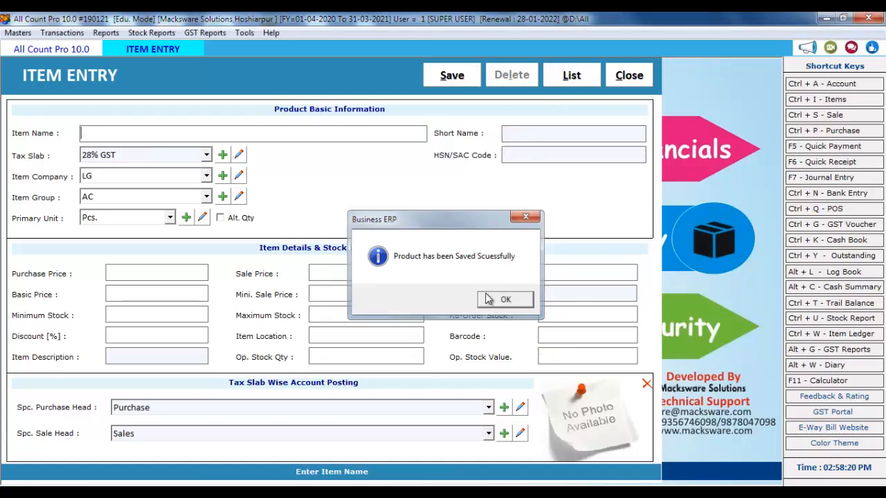
click(506, 301)
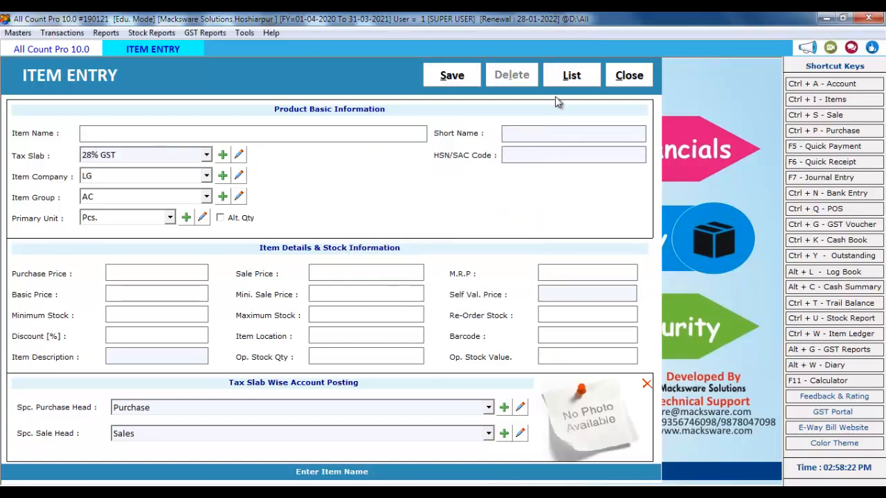
Check LG AC 1.5 TON in the item list, then close item entry to the dashboard
click(572, 75)
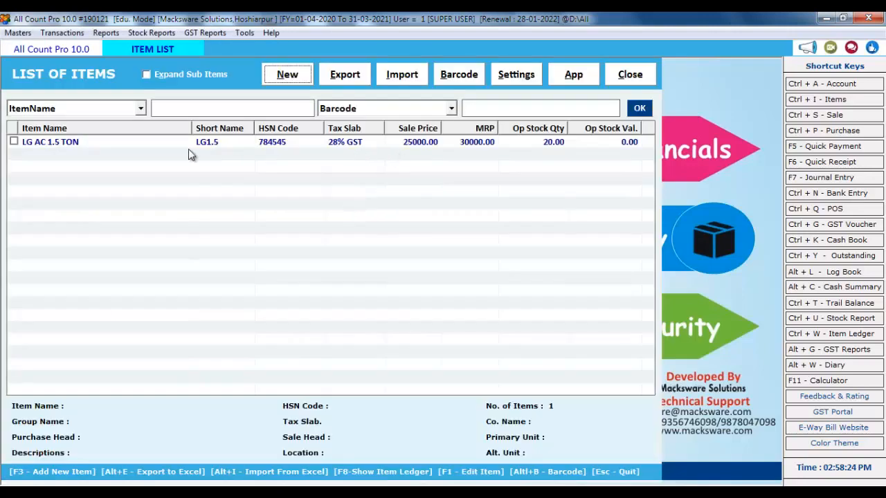
click(69, 142)
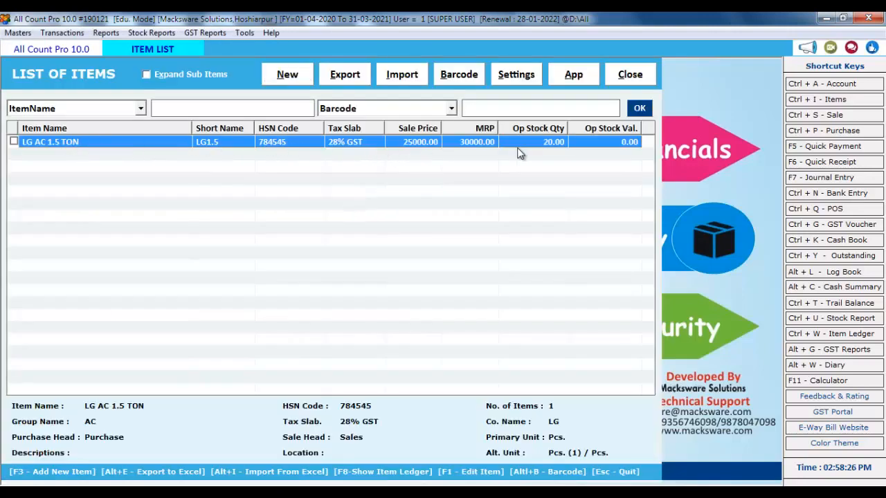
click(291, 81)
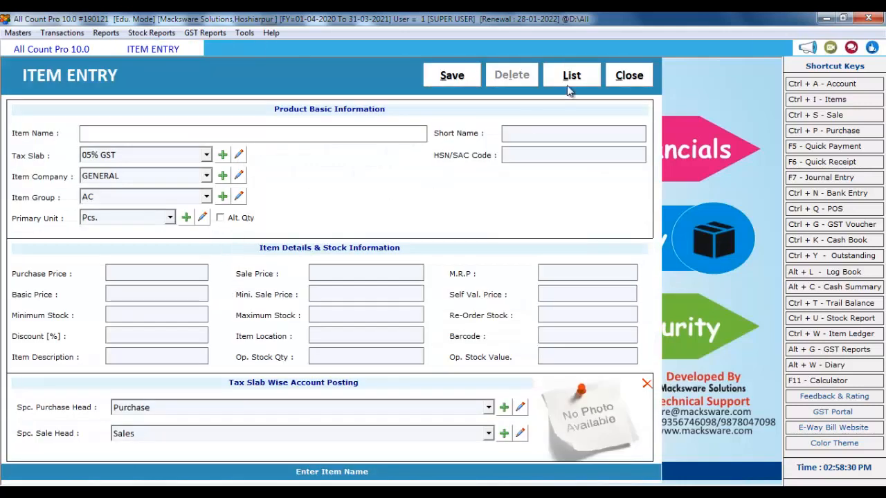
click(627, 76)
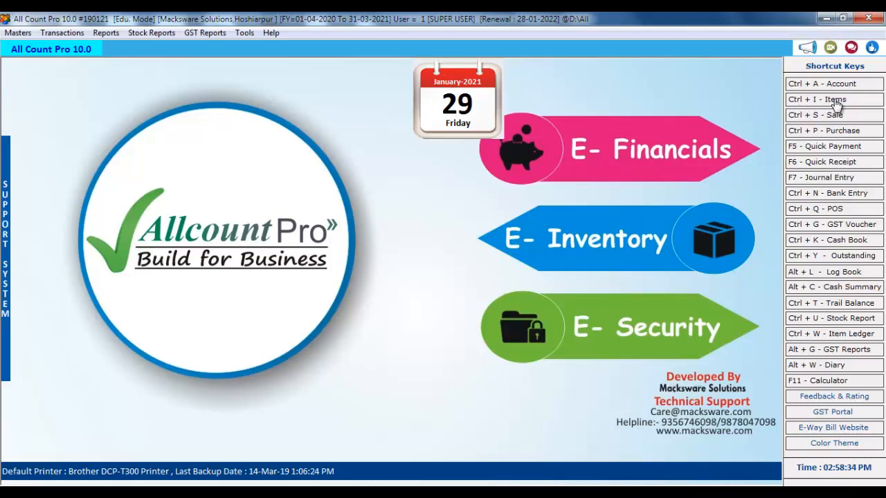
Open a new sale bill dated 29-01-2021 on Credit terms in GST SERIES
click(26, 33)
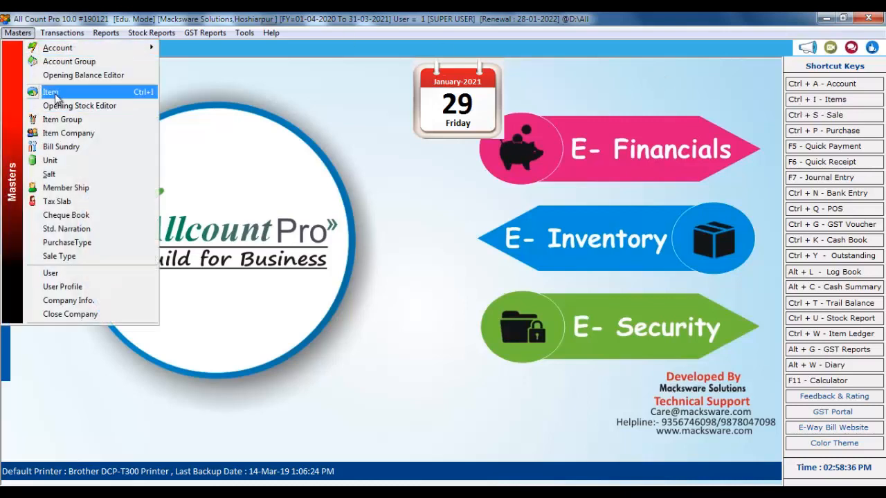
click(376, 164)
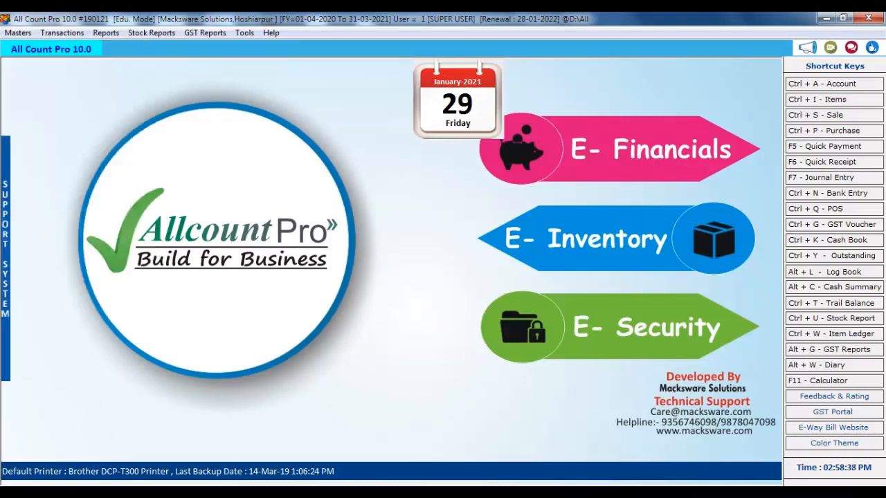
click(836, 116)
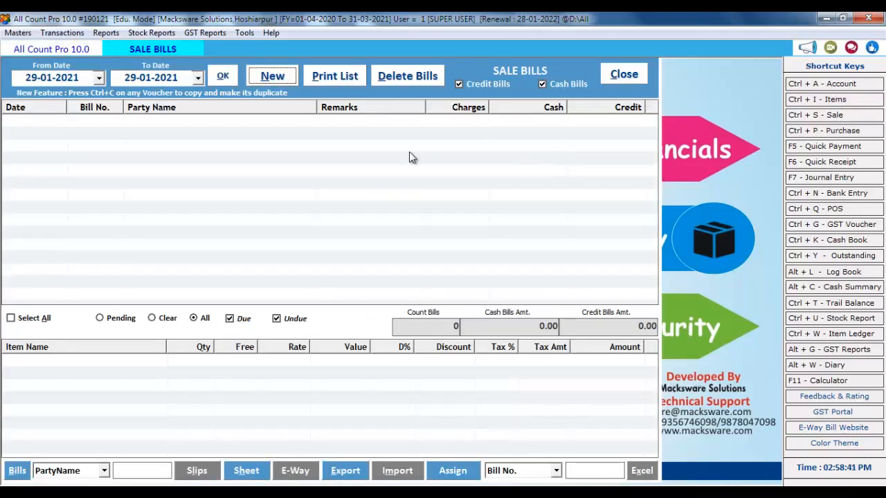
click(274, 77)
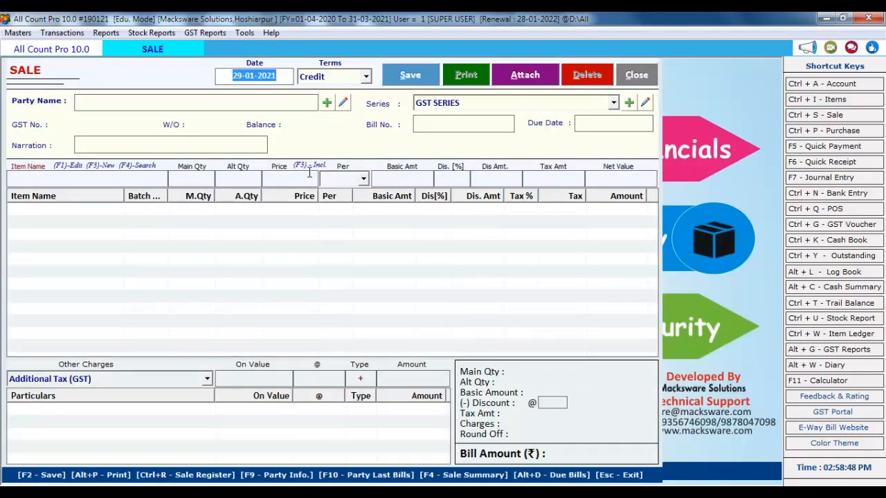
key(Return)
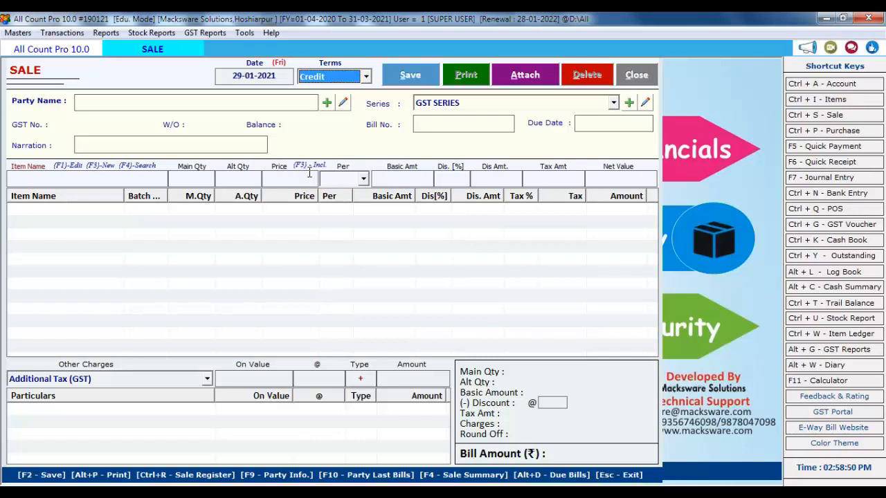
click(366, 76)
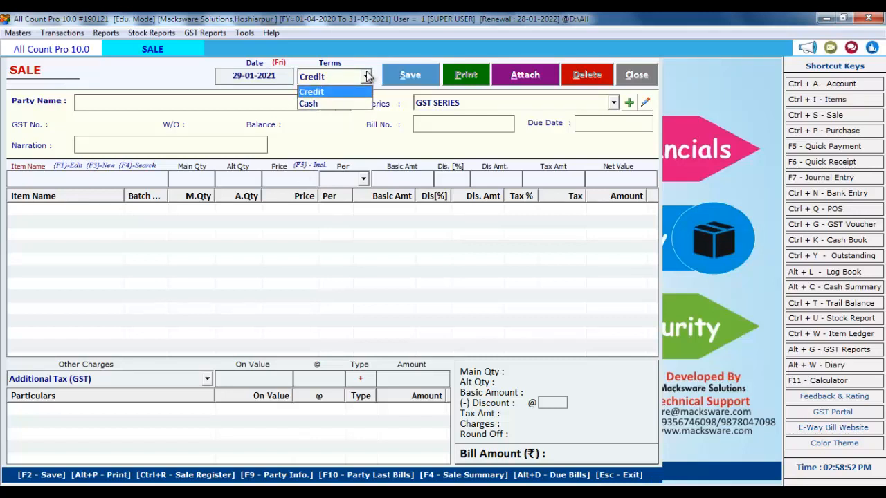
key(Return)
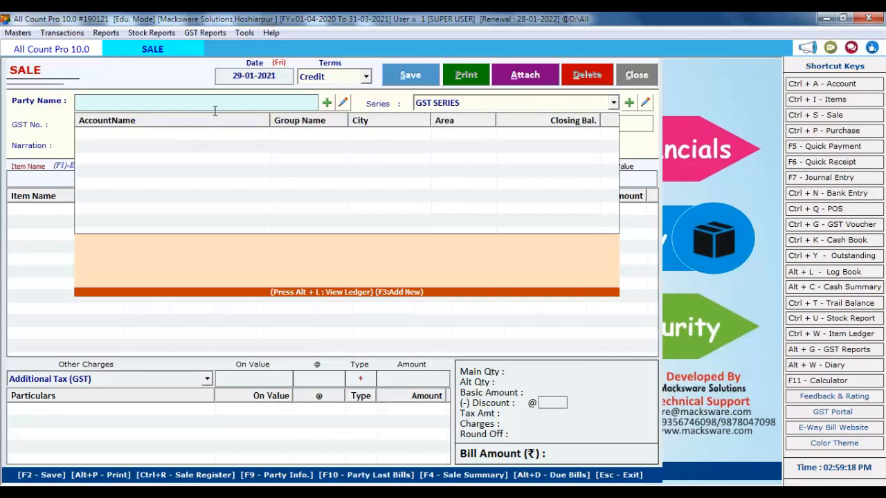
Create a new account named AMIT under the CUSTOMERS group
click(327, 102)
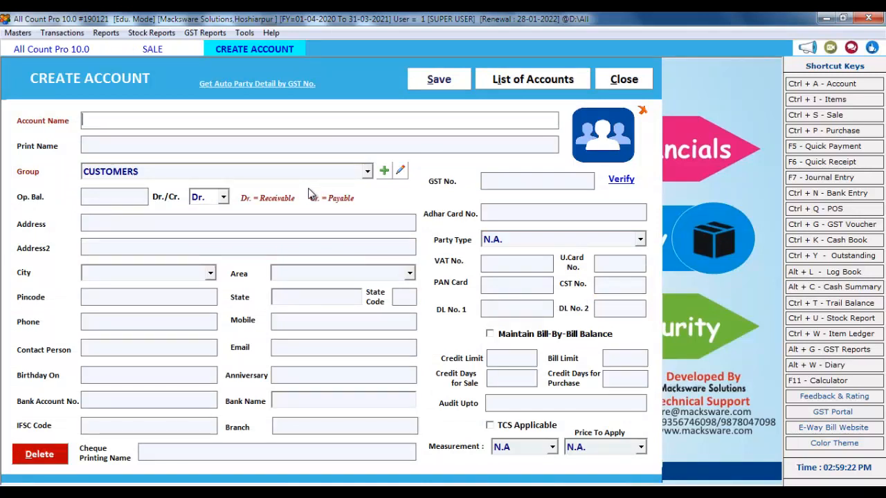
text(AMIT)
key(Return)
key(Return)
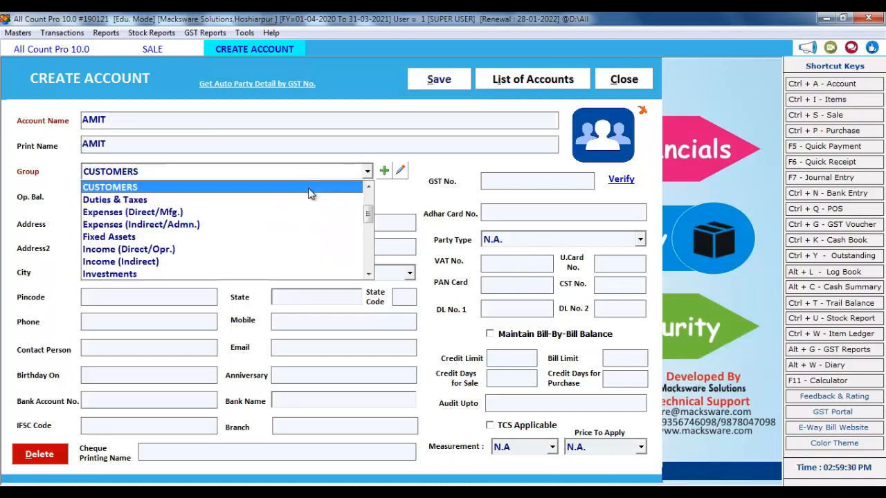
key(Return)
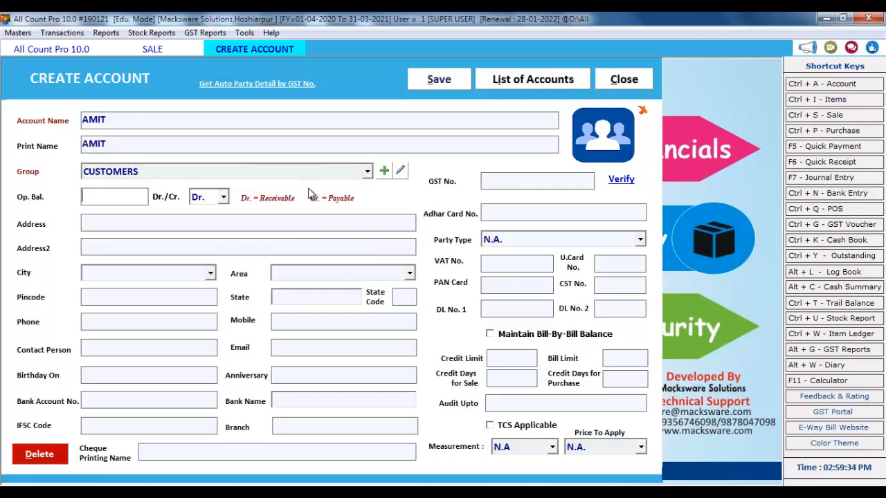
key(Return)
key(Return)
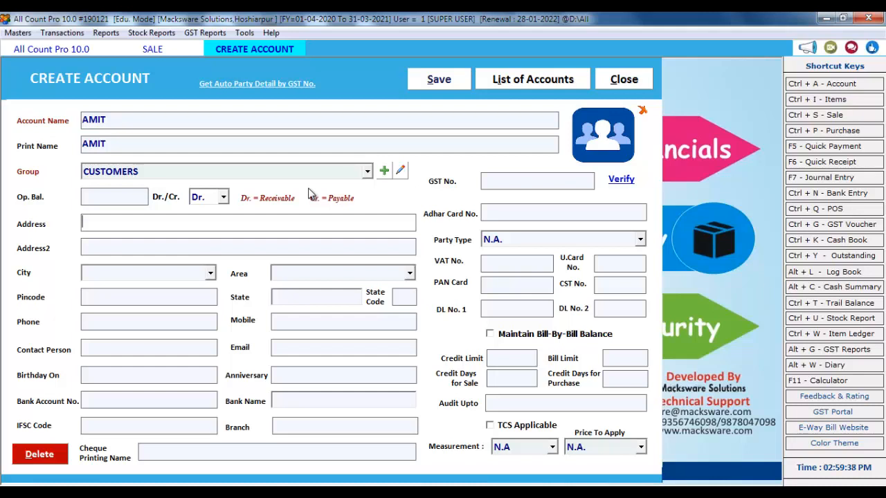
Enter HOSHIARPUR as AMIT's city, prompting creation of a new city master
key(Return)
key(Return)
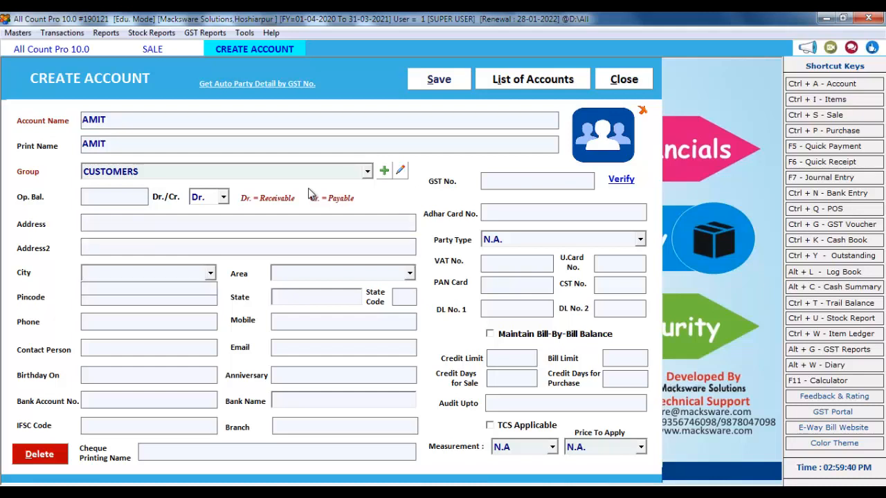
key(Return)
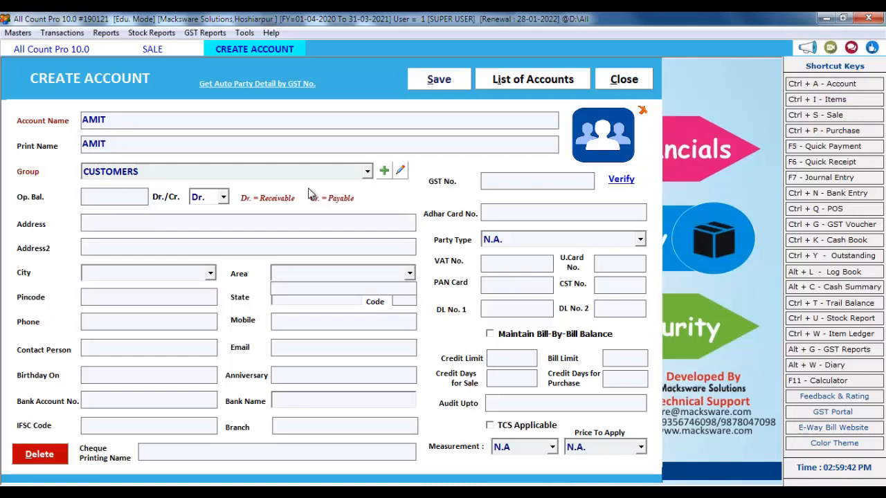
click(112, 273)
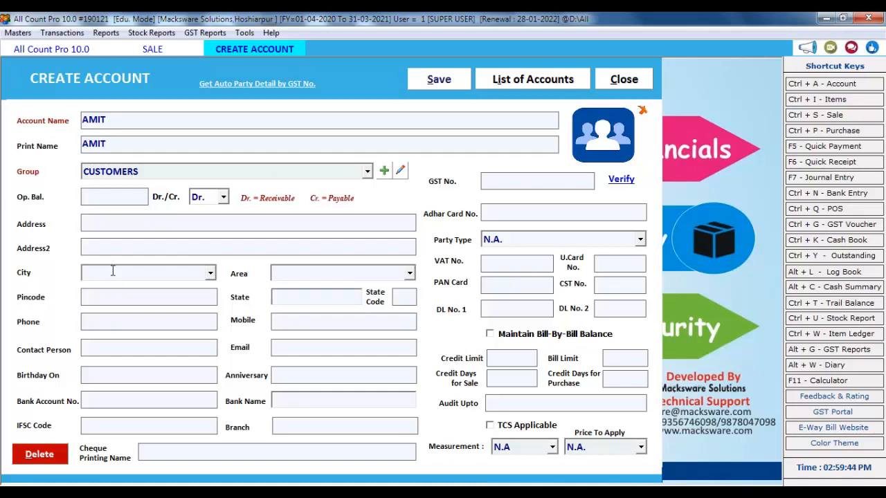
text(H)
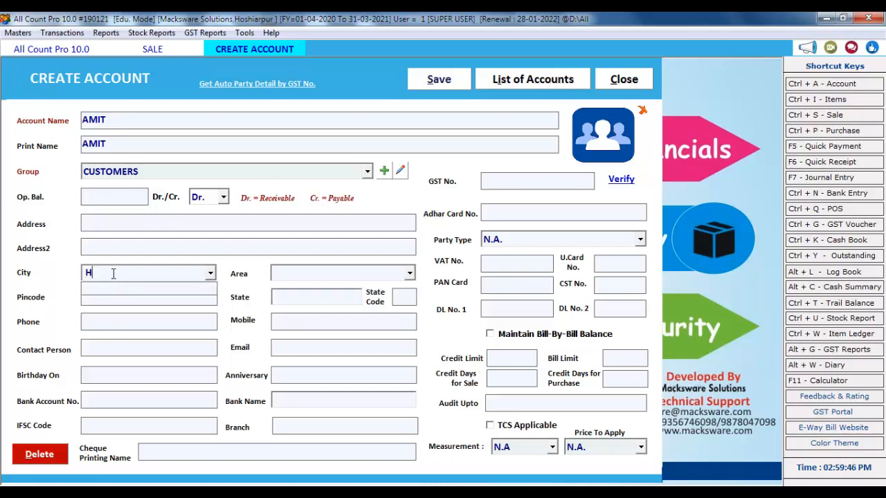
text(OSHIARPUR)
key(Return)
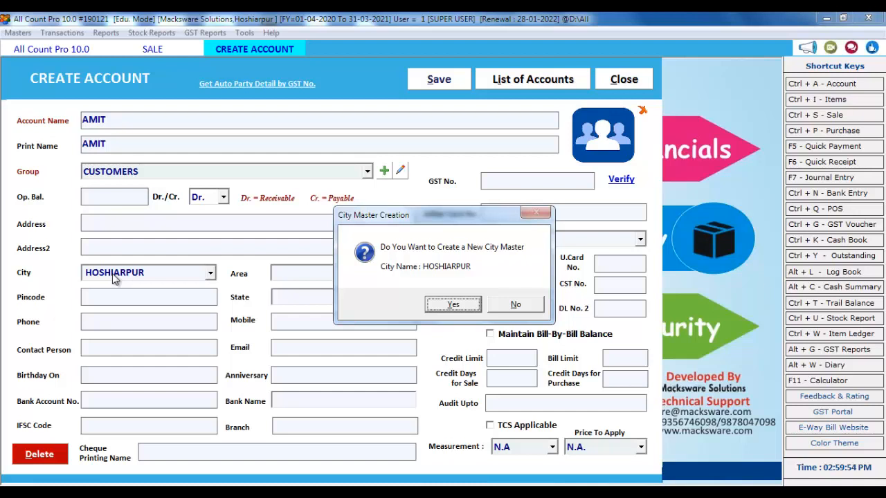
Create city HOSHIARPUR in state Punjab with state code 03 and save it
key(Return)
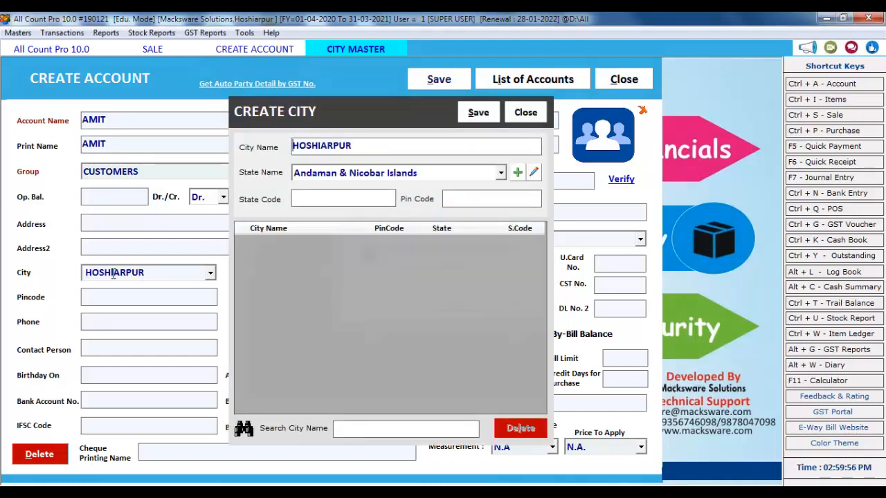
key(Return)
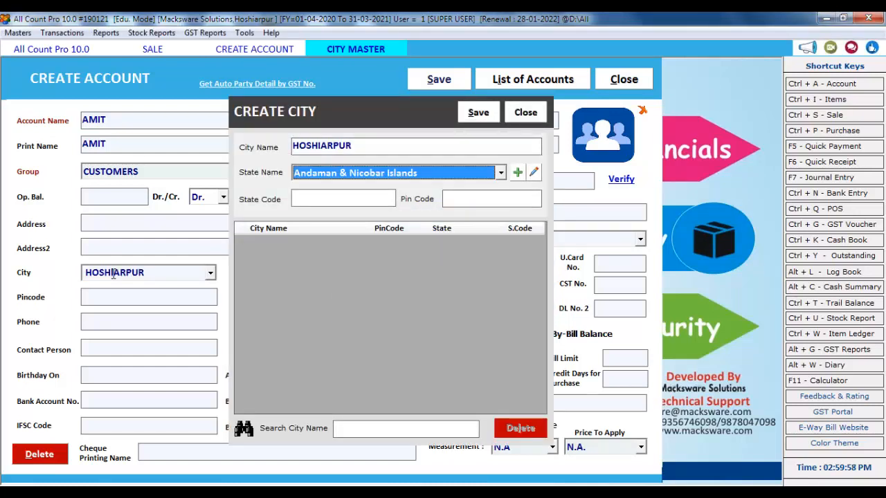
key(Down)
key(Down)
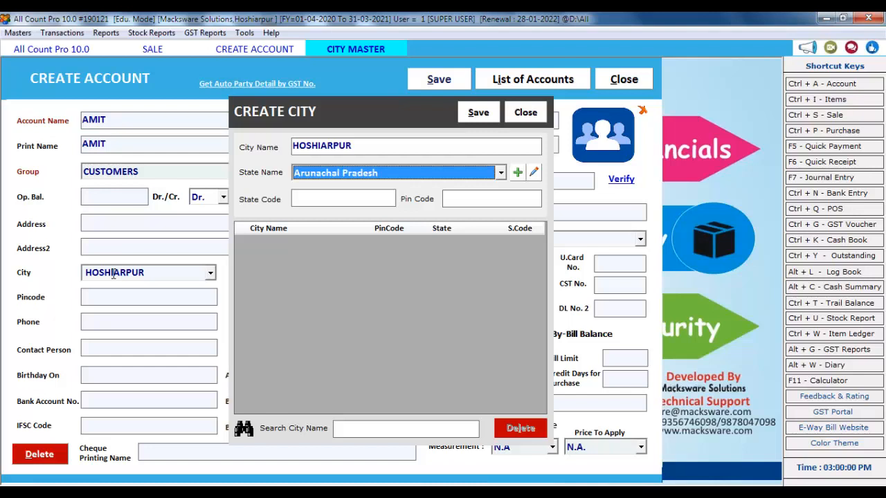
key(Down)
key(Down)
key(Down)
key(Up)
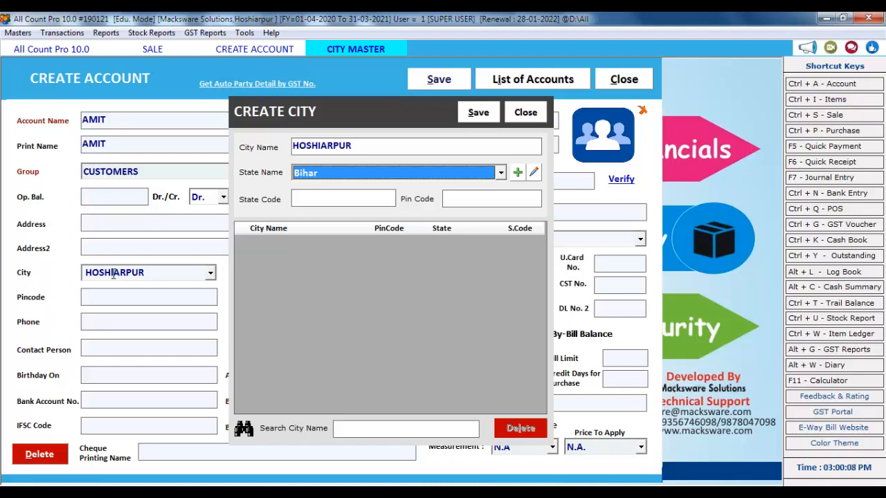
key(p)
key(p)
key(Return)
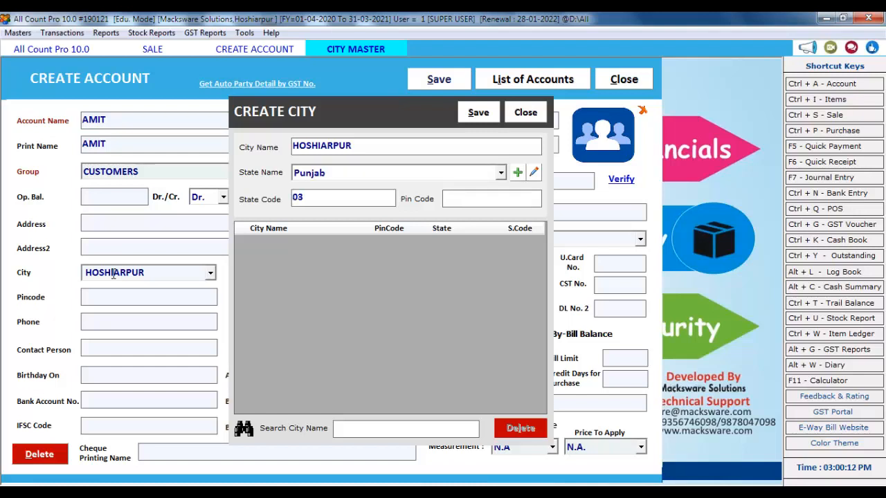
key(Return)
key(Return)
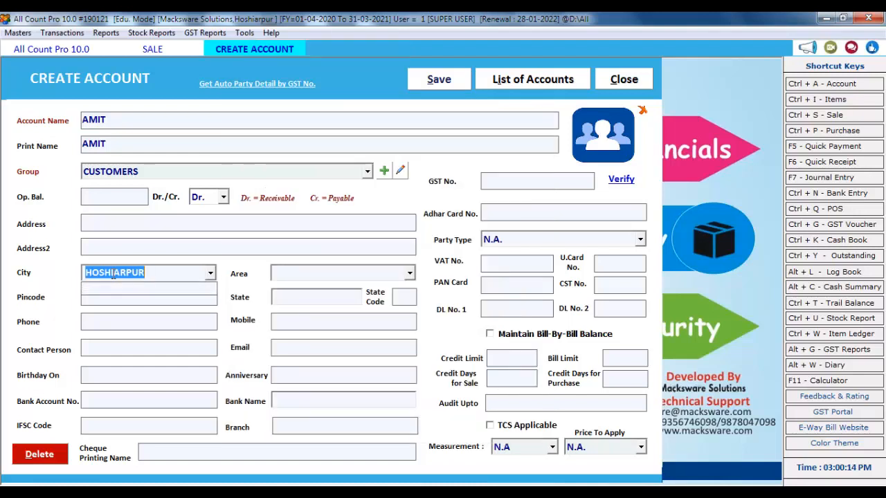
key(Return)
key(Return)
key(Return)
key(Return)
key(Return)
key(Return)
key(Return)
key(Return)
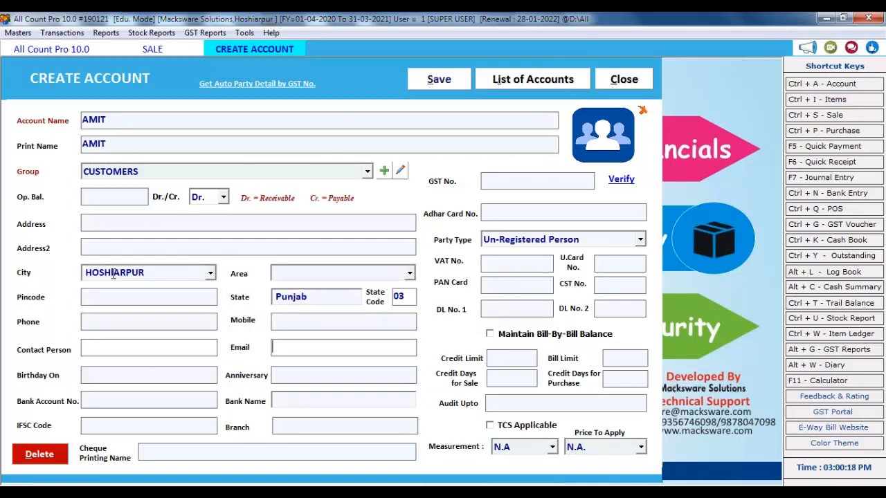
Skip AMIT's contact, Aadhaar, tax and licence fields, leaving bill-by-bill balance off
key(Return)
key(Return)
key(Return)
key(Return)
key(Return)
key(Return)
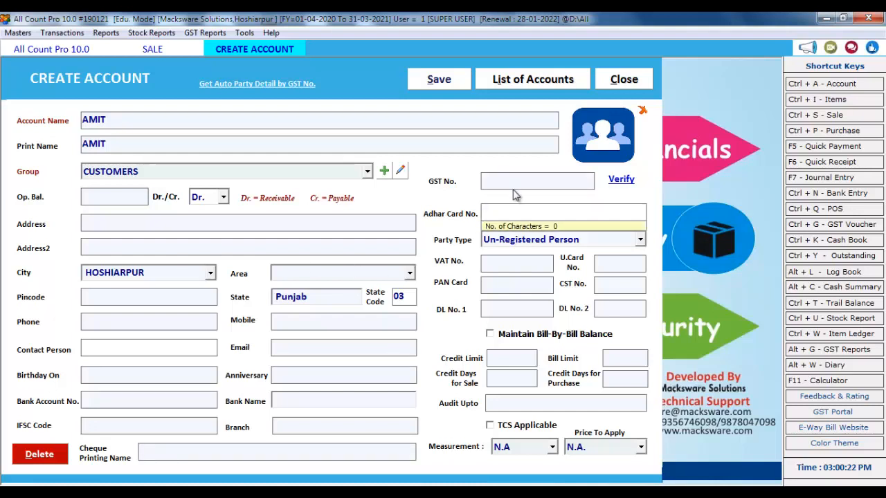
key(Return)
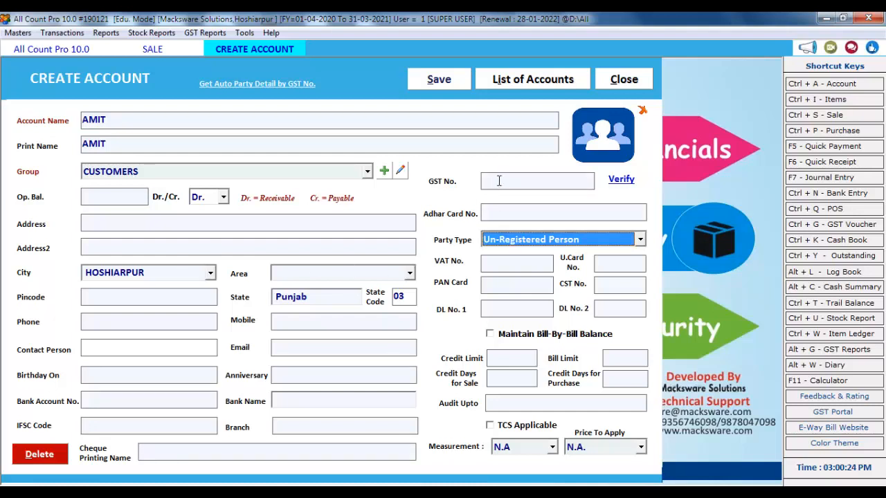
key(Return)
key(Return)
key(Return)
key(Return)
key(Return)
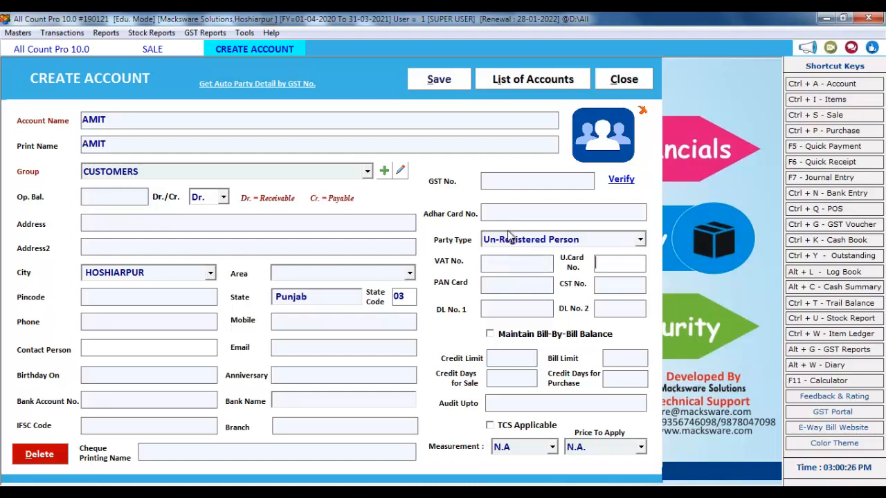
key(Return)
key(Return)
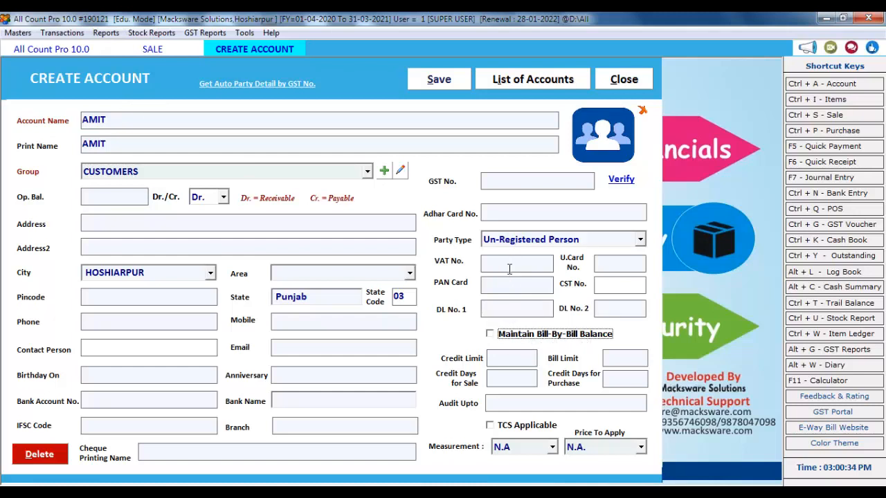
key(Tab)
key(Tab)
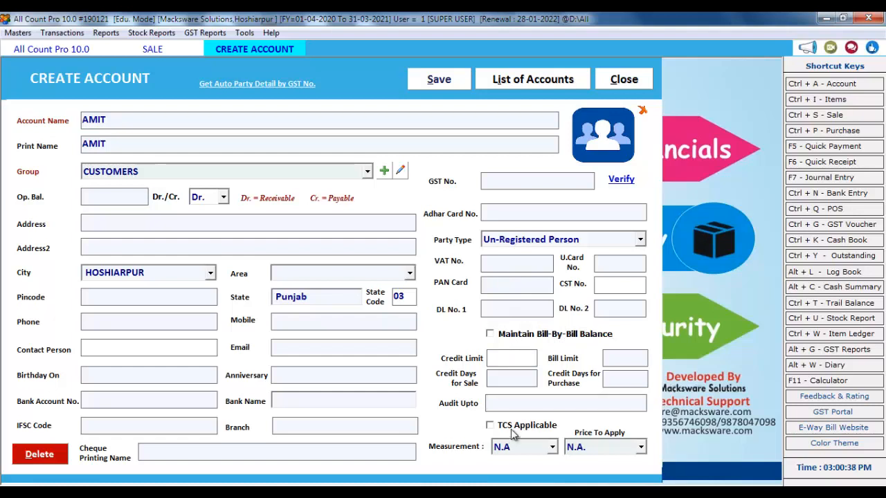
Keep Price To Apply at N.A. and save AMIT's customer account
click(613, 449)
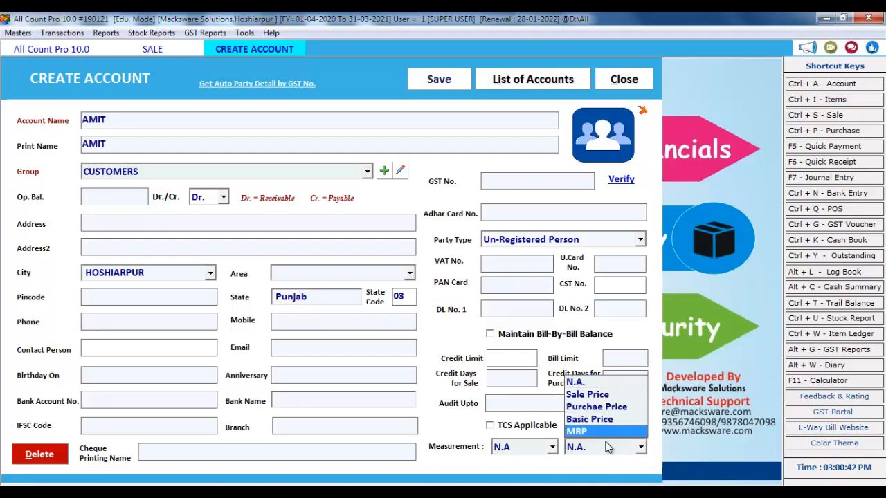
click(592, 399)
click(592, 450)
click(588, 385)
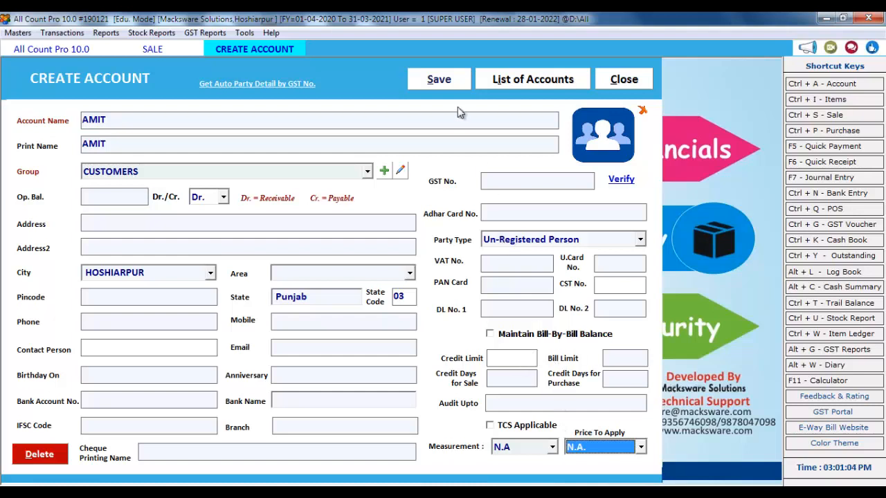
click(441, 82)
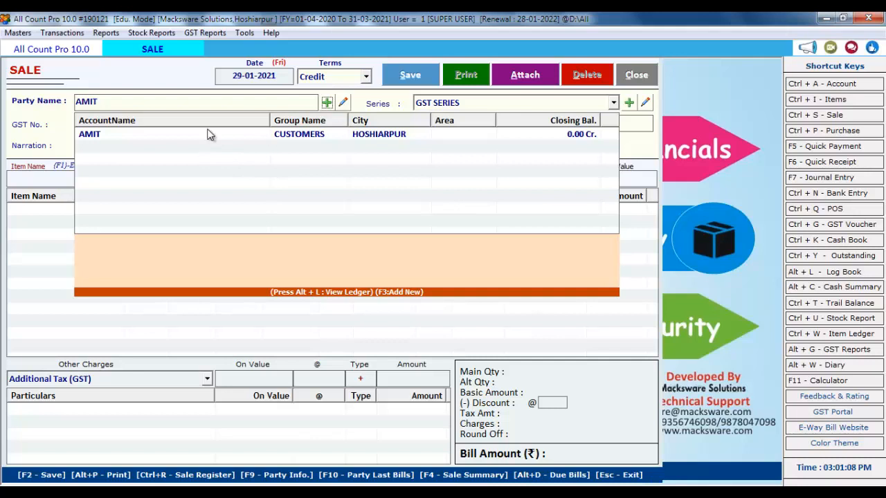
Select AMIT as party with GST SERIES bill number 1, and bring up the item list
click(157, 137)
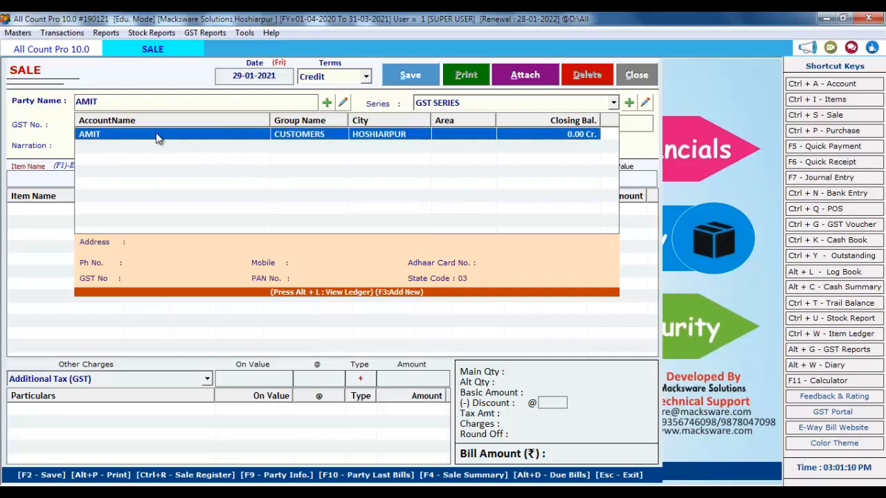
key(Return)
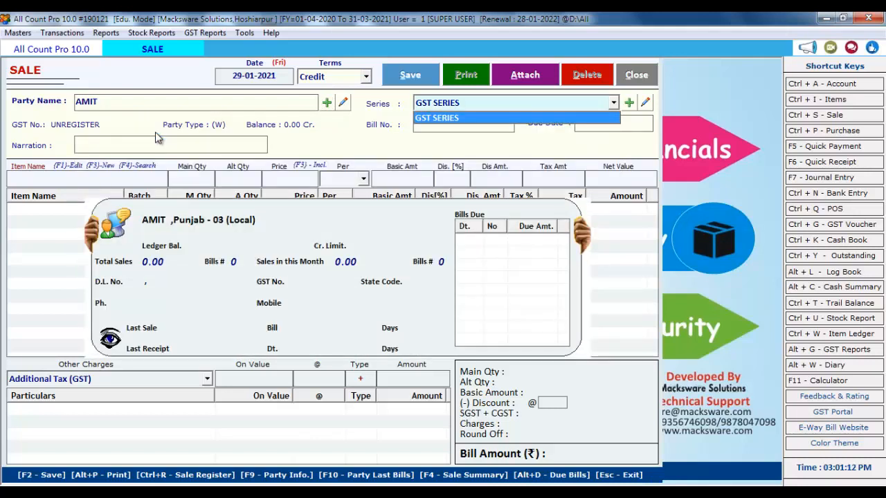
key(Return)
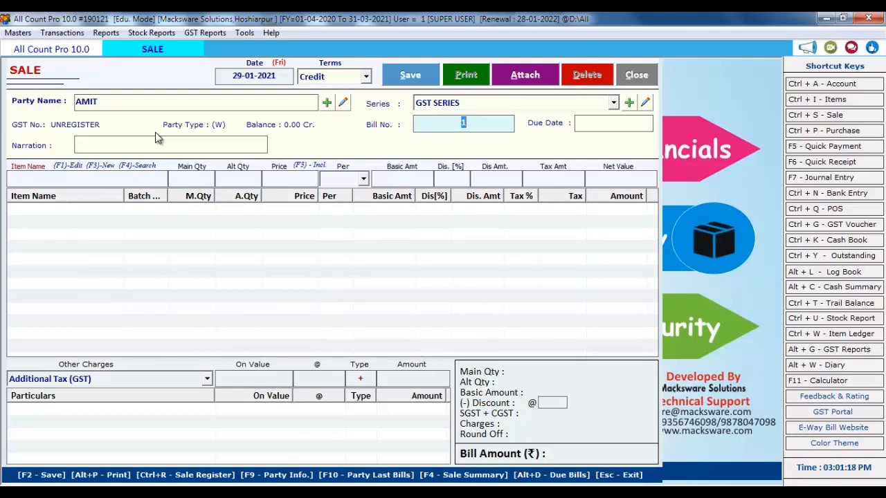
key(Return)
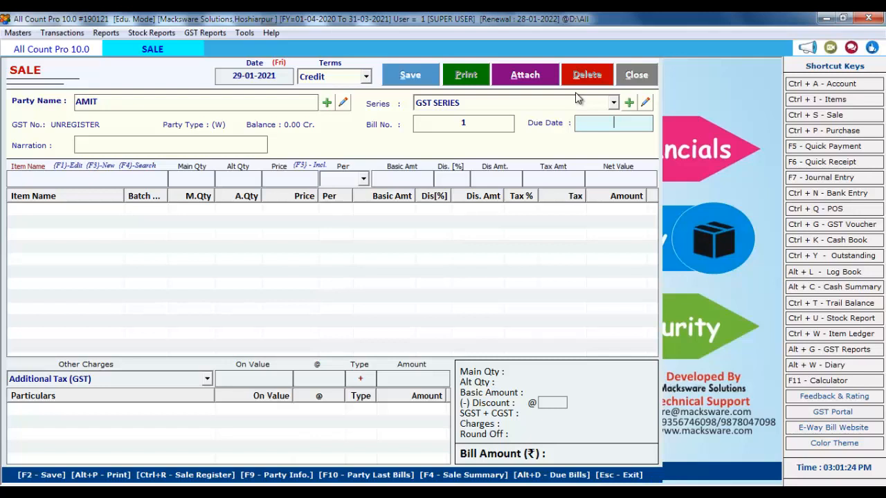
key(Return)
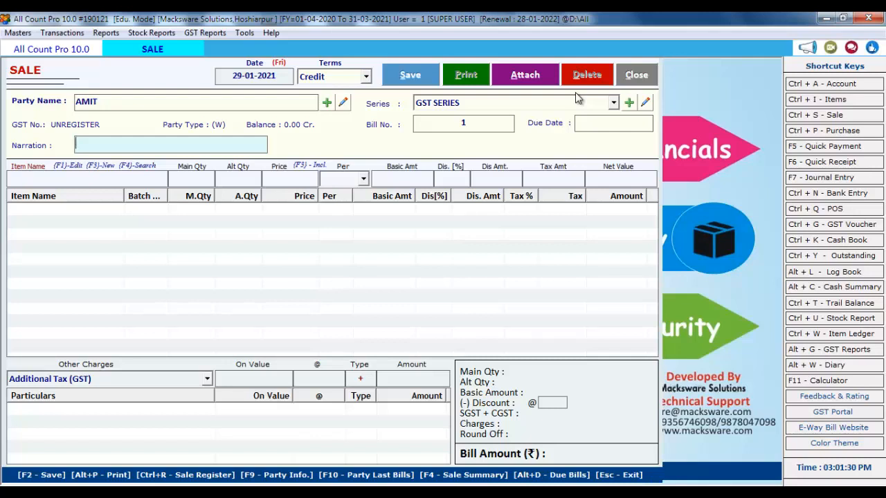
key(Return)
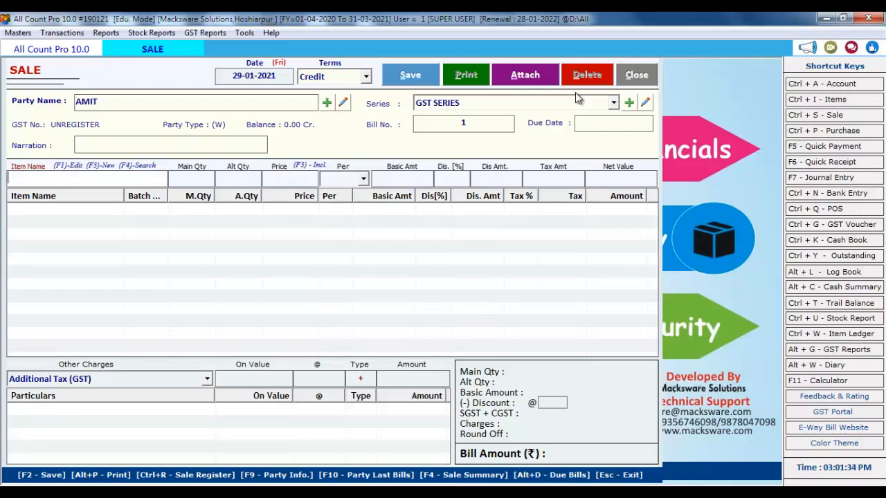
key(Return)
key(Down)
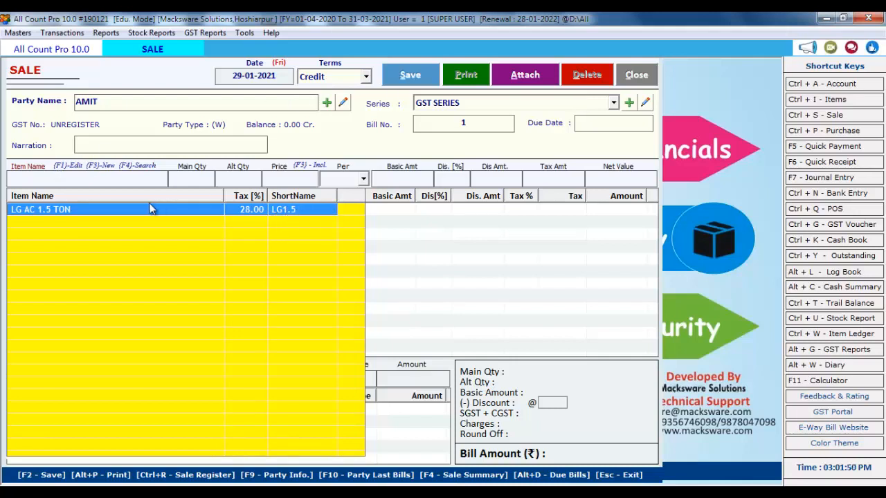
Add 1 Pcs of LG AC 1.5 TON at price 28000, totalling 35840.00
click(128, 179)
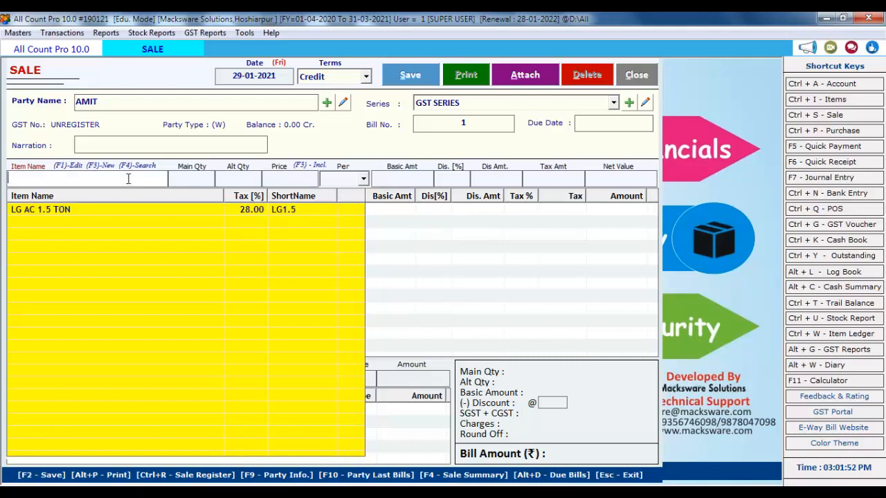
key(Down)
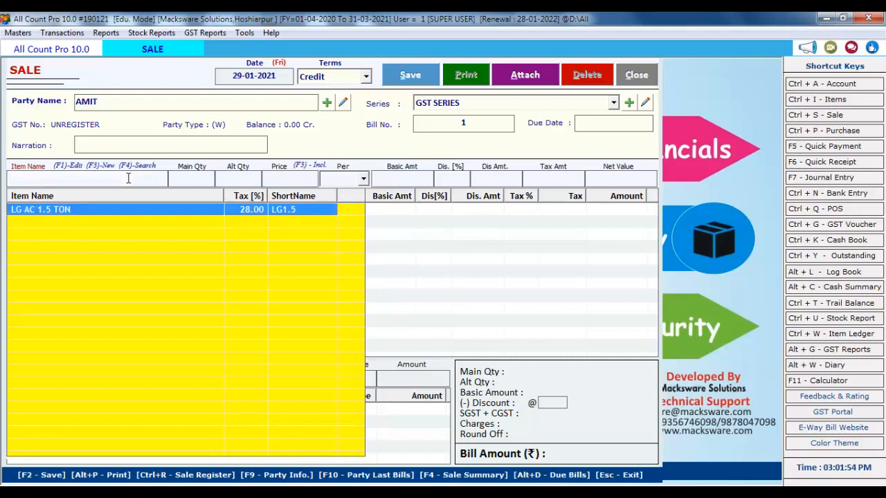
key(Return)
text(1)
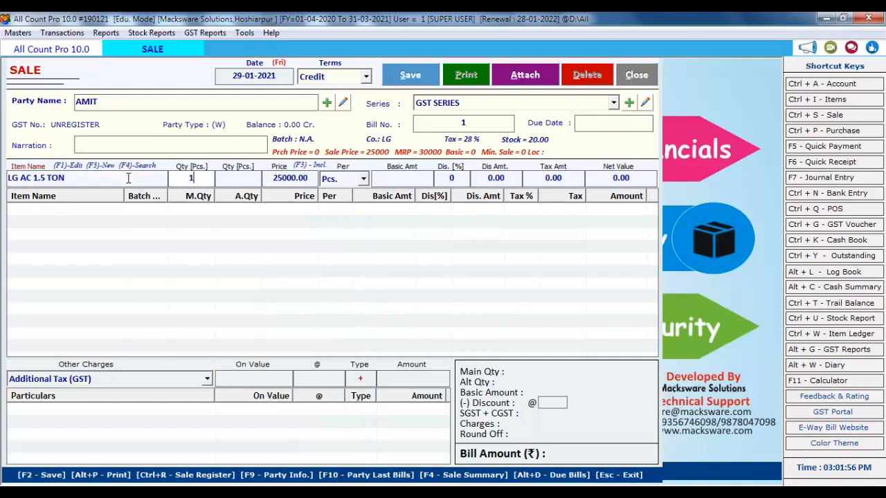
key(Return)
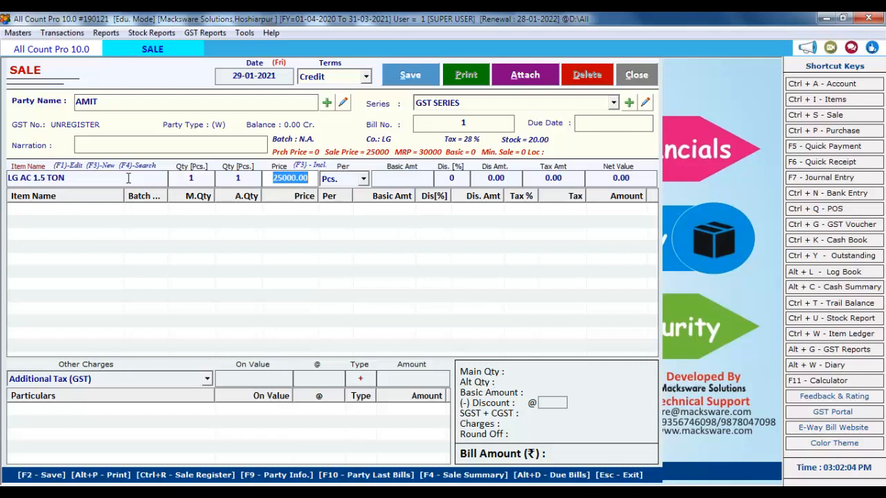
text(28000)
key(Return)
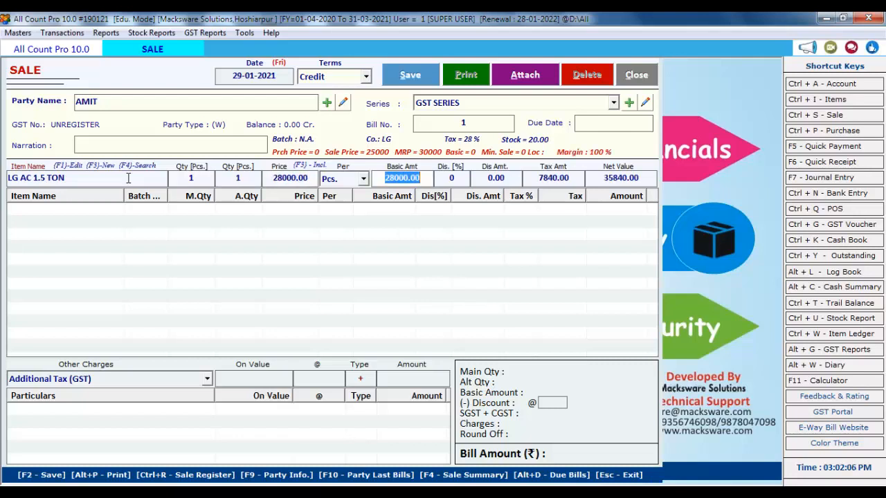
key(Return)
key(Return)
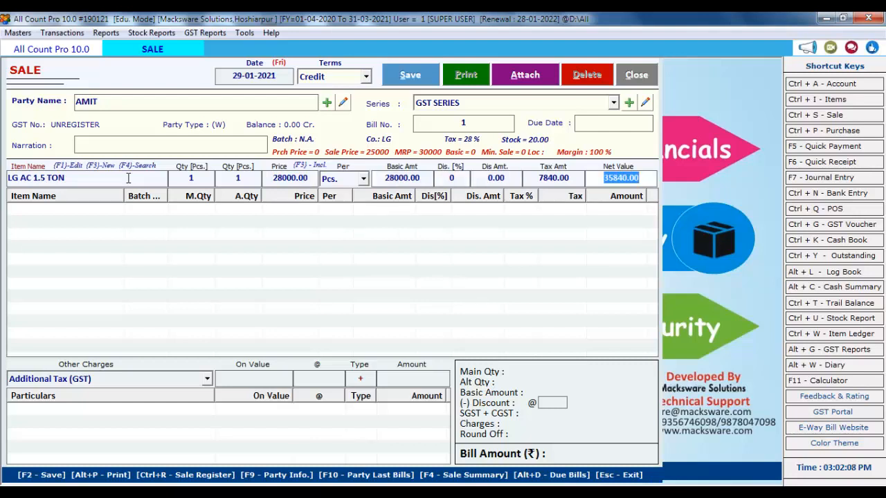
key(Return)
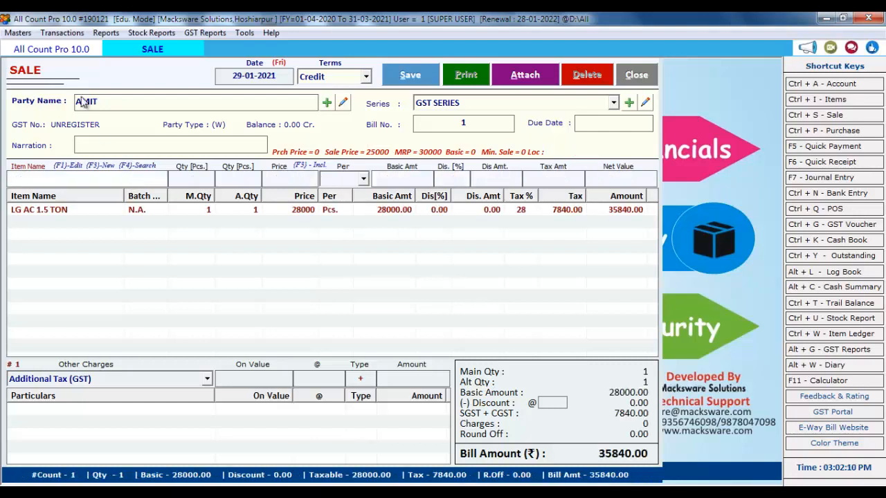
click(585, 211)
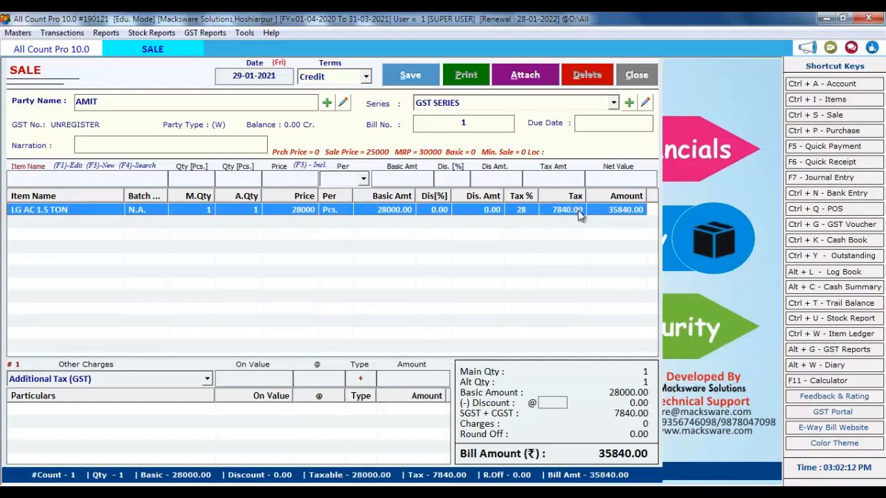
Reprice the LG AC line at 28000 tax-inclusive: 21875 basic plus 6125 tax
double_click(398, 209)
click(311, 179)
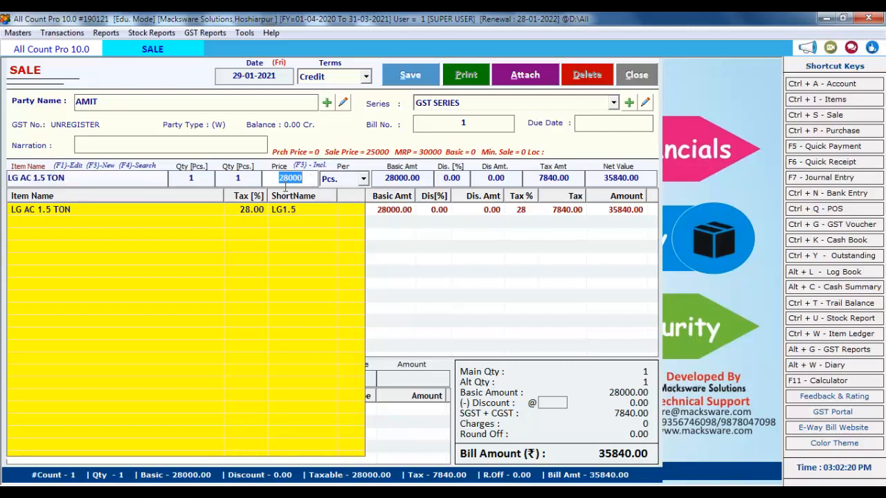
click(305, 182)
double_click(304, 181)
key(BackSpace)
key(F3)
click(427, 297)
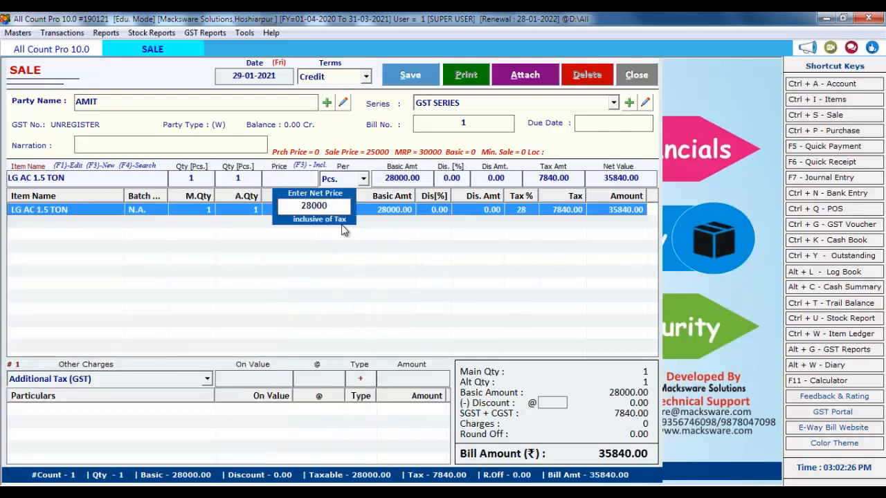
double_click(333, 203)
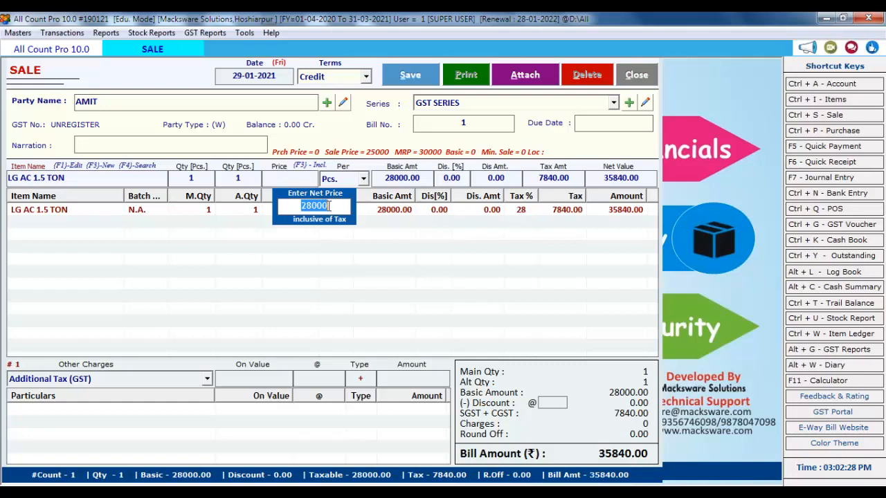
text(28000)
key(Return)
key(Return)
key(Return)
key(Return)
key(Return)
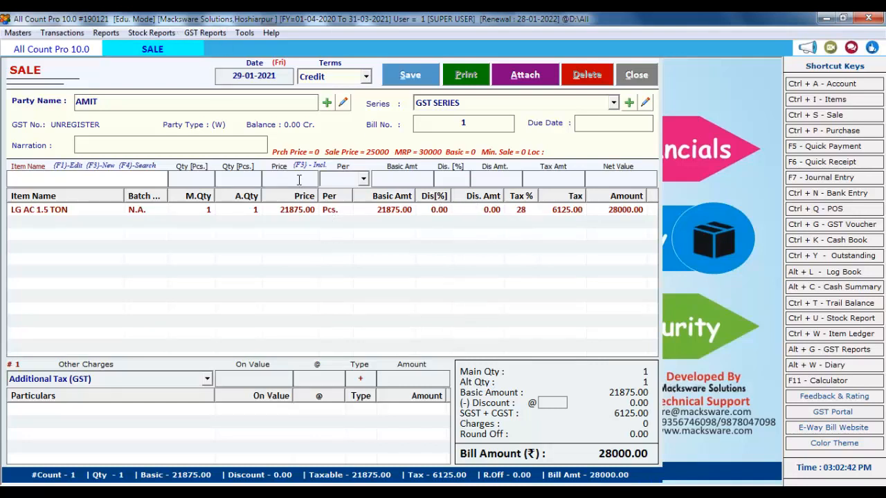
click(17, 32)
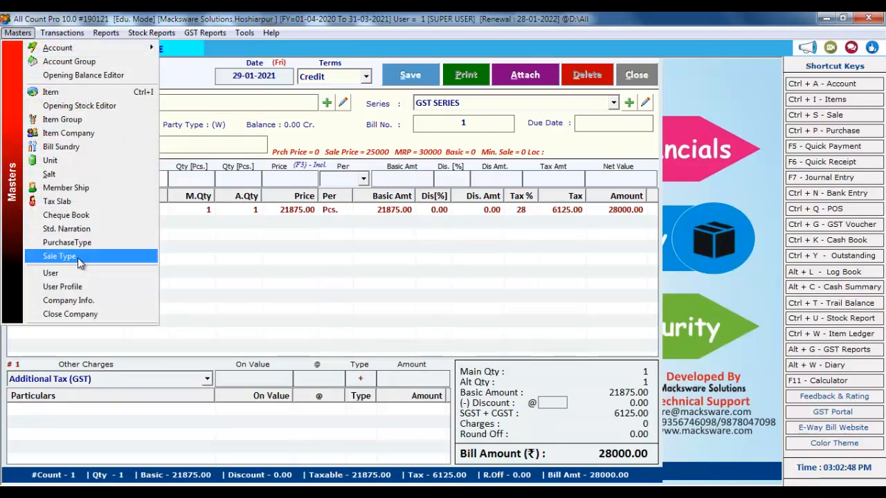
click(78, 261)
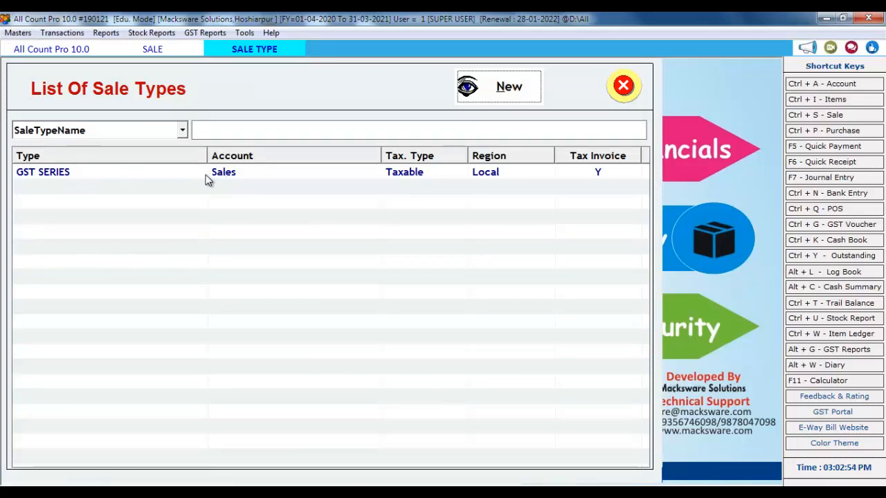
double_click(228, 178)
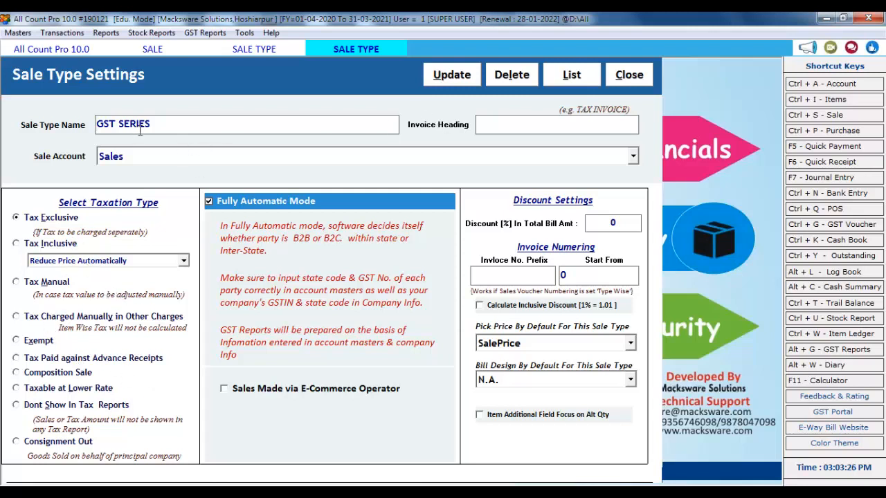
click(597, 84)
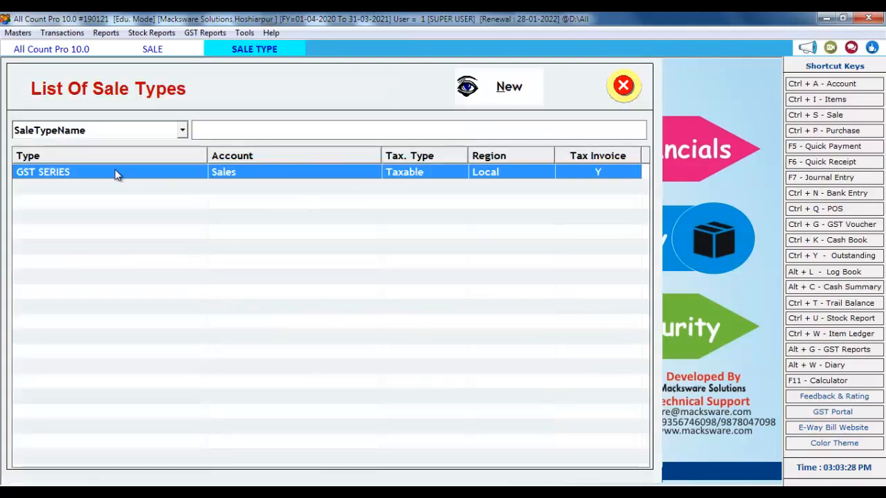
click(515, 90)
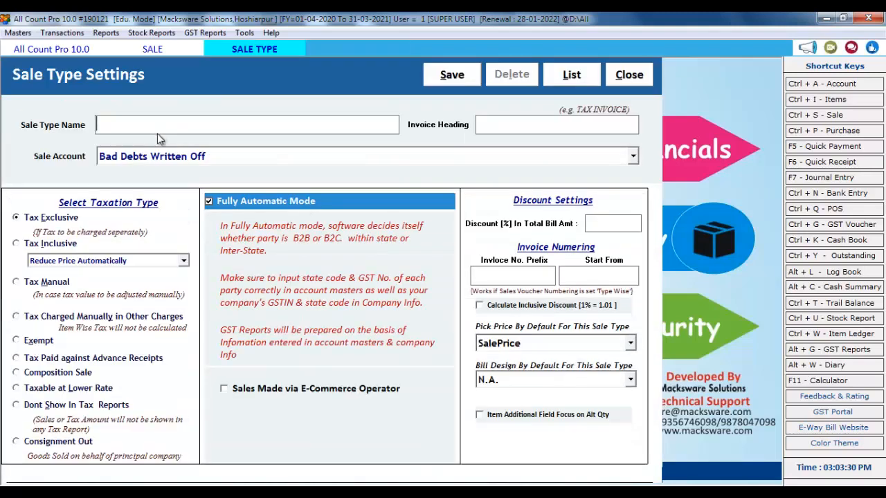
click(621, 80)
click(463, 104)
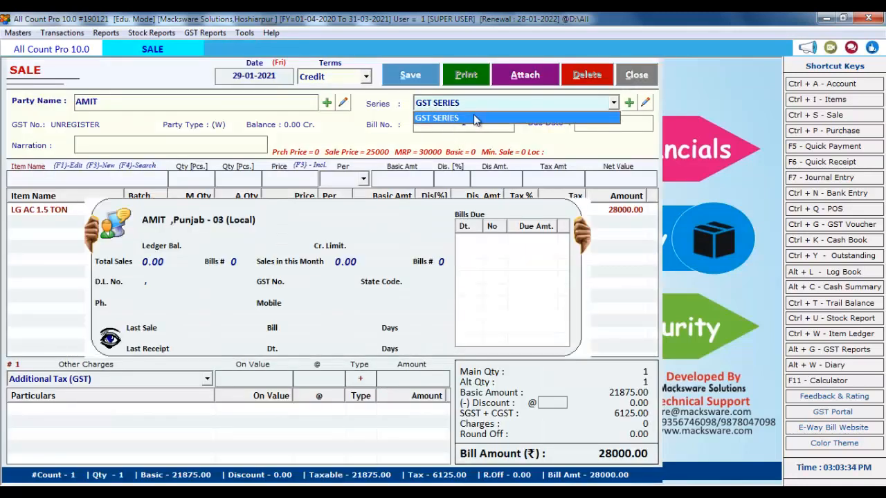
click(484, 103)
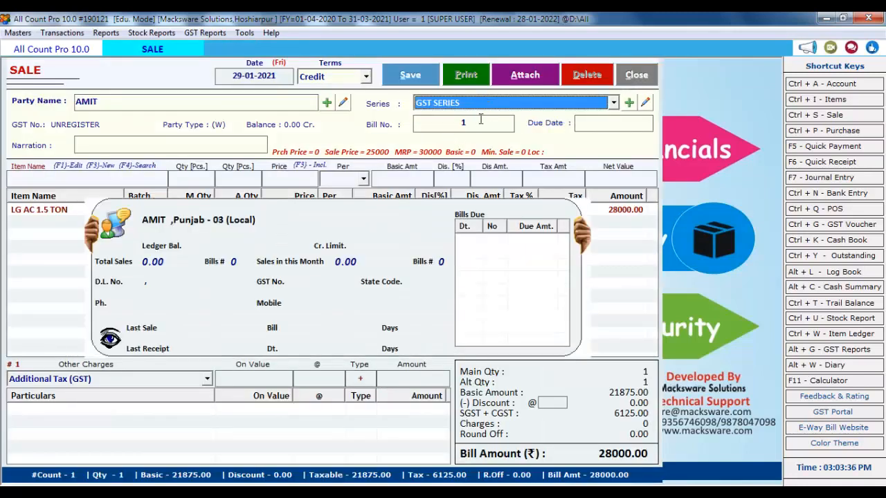
click(64, 268)
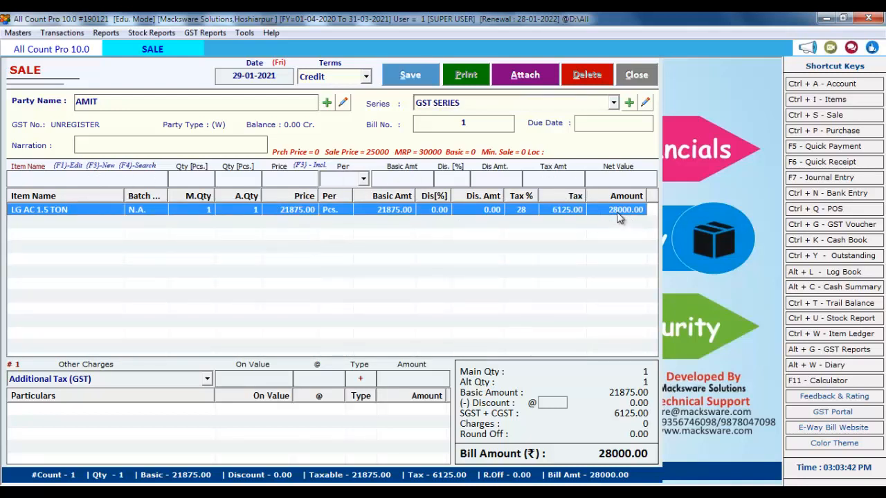
Save the sale bill and choose to print it
click(412, 82)
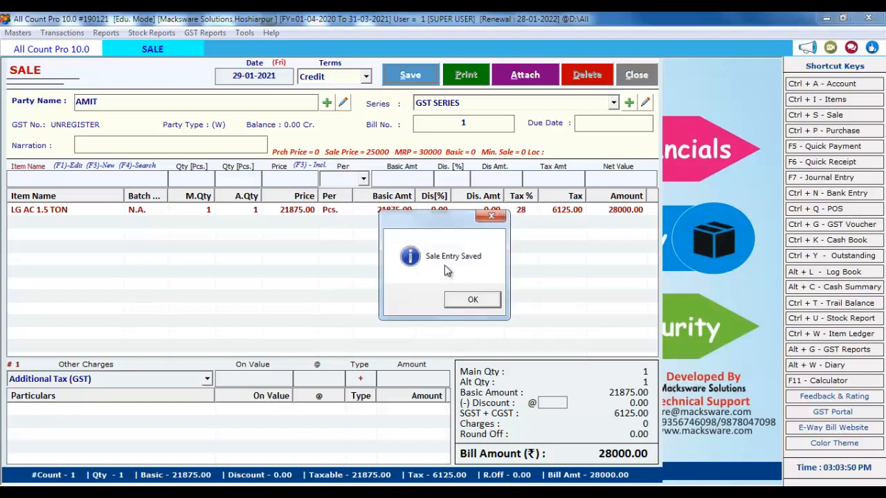
click(468, 299)
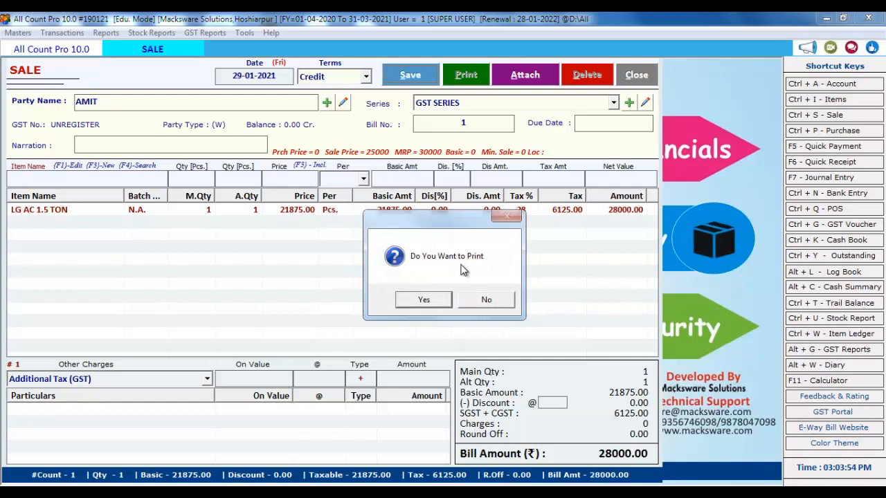
click(424, 300)
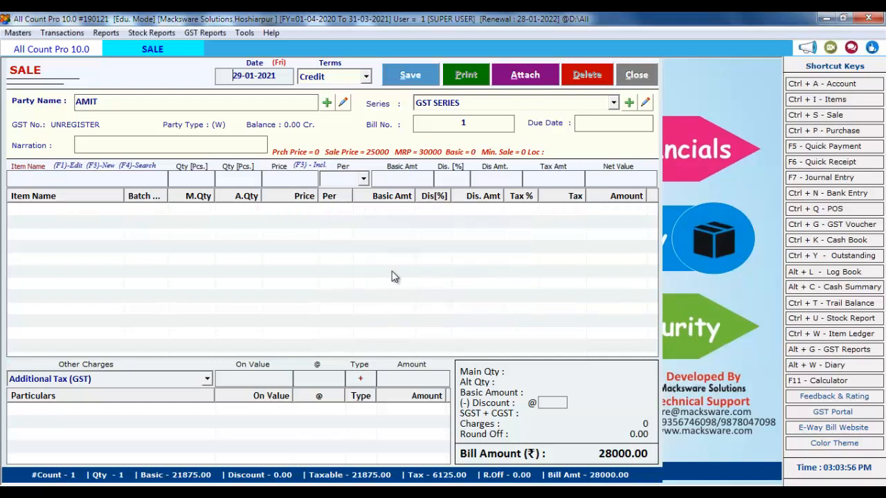
Print only the Original Copy in GST format and preview the invoice
click(154, 359)
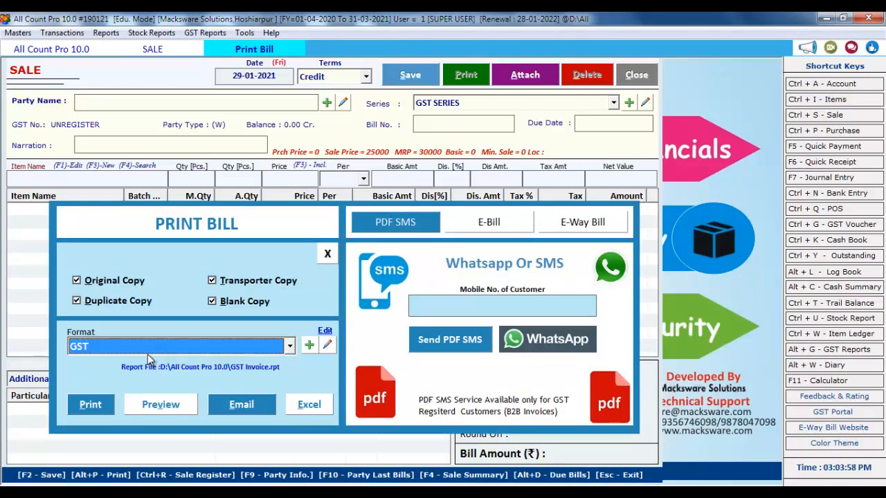
click(119, 349)
click(143, 344)
click(118, 281)
click(118, 307)
click(233, 285)
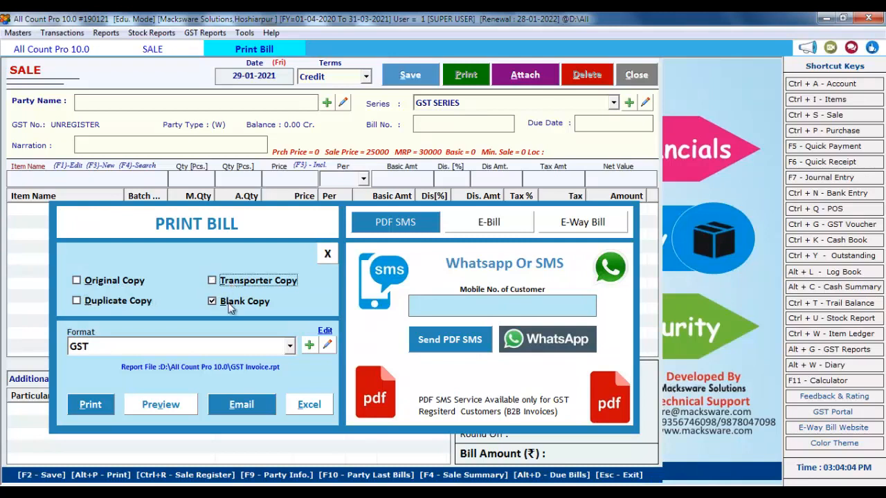
click(232, 304)
click(90, 282)
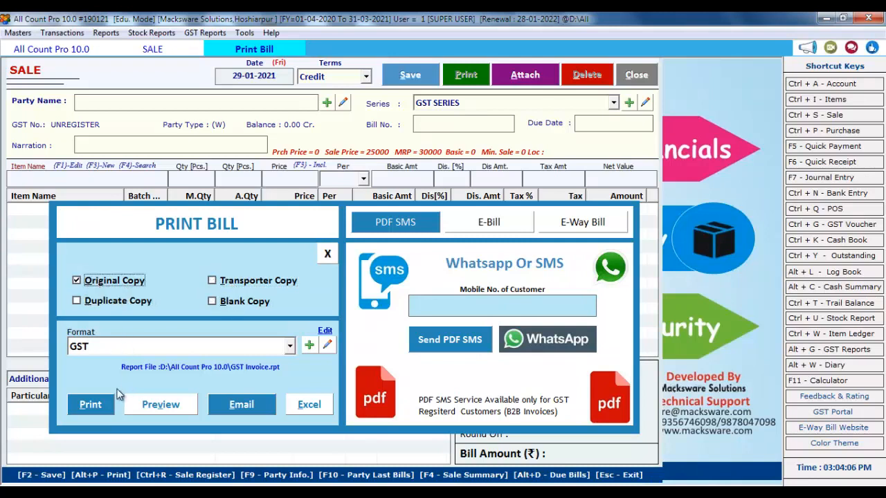
click(168, 404)
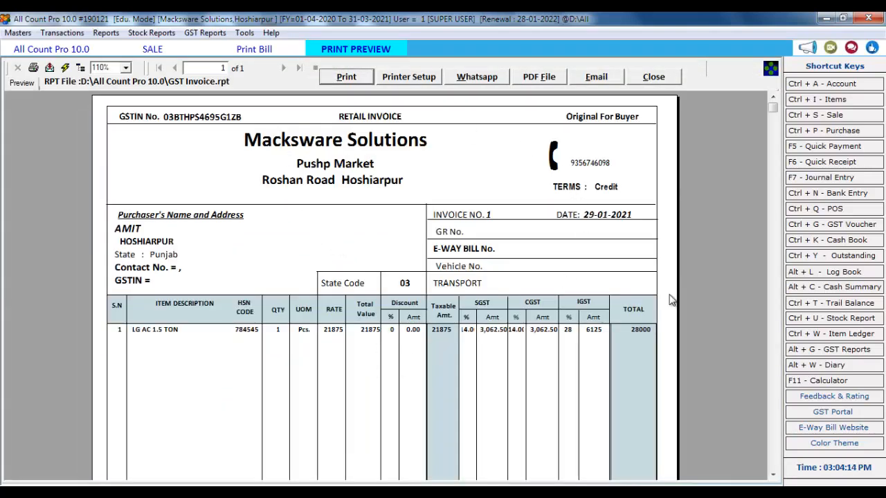
scroll(773, 171, down, 2)
scroll(773, 173, down, 10)
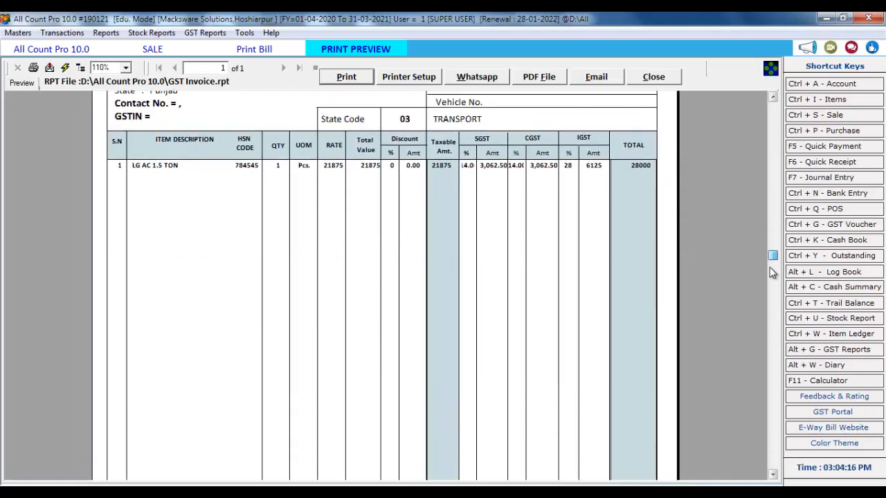
drag(768, 440, 791, 89)
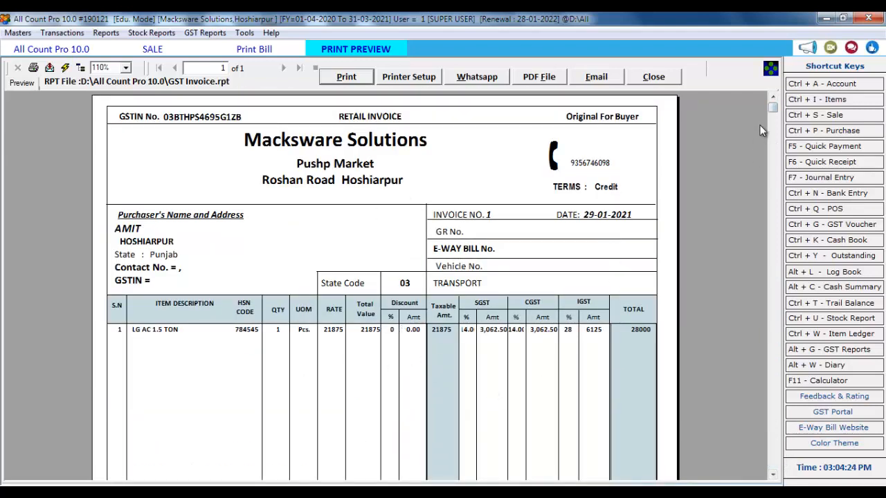
drag(774, 114, 755, 235)
drag(757, 196, 757, 71)
drag(753, 401, 751, 82)
click(668, 81)
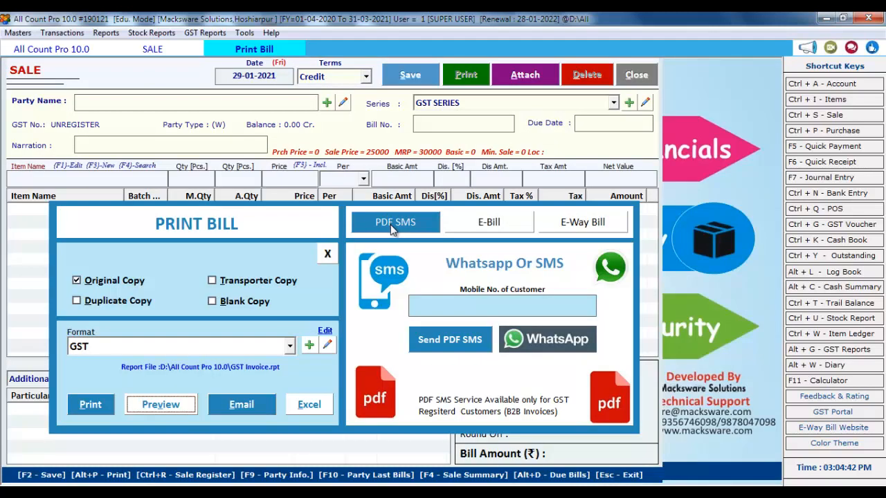
Close the print options and sale entry, then view the items on AMIT's sale bill
click(329, 253)
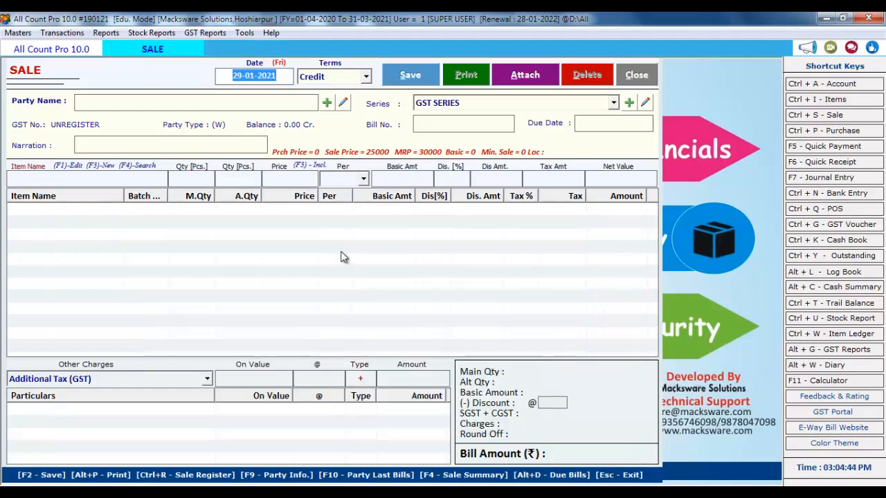
click(633, 74)
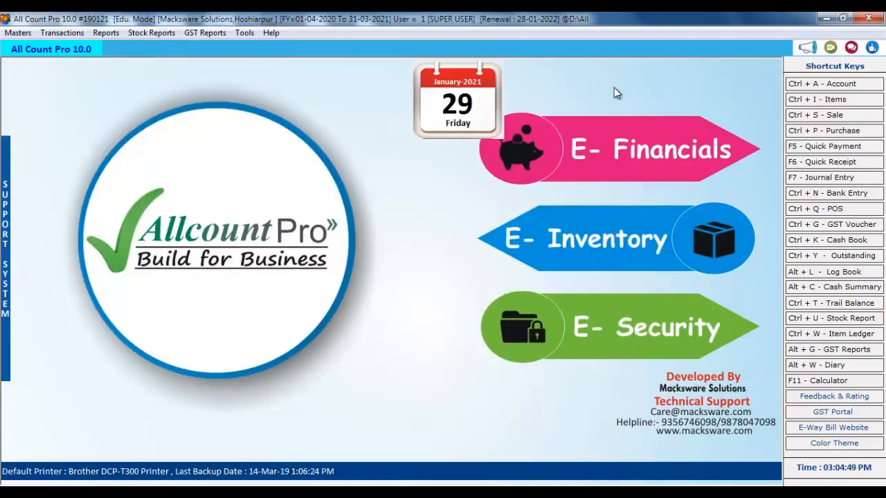
click(817, 115)
click(183, 125)
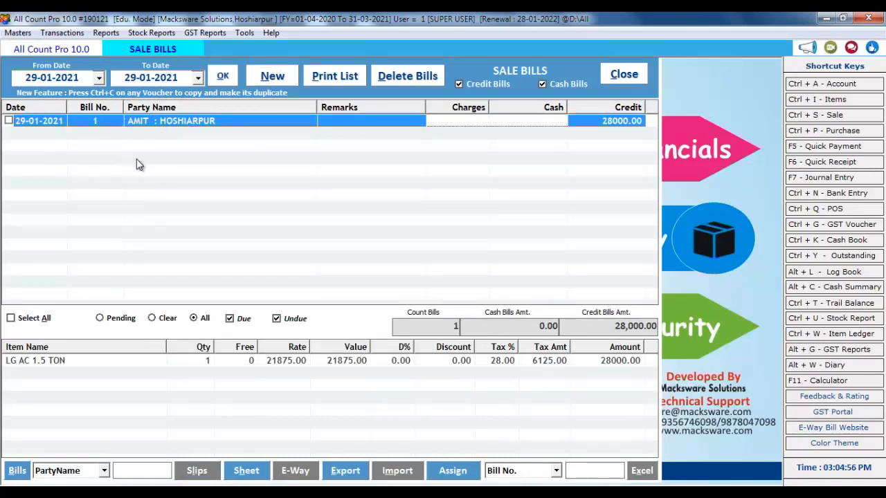
Open the Sale Register - Detailed report for 29-01-2021
click(106, 33)
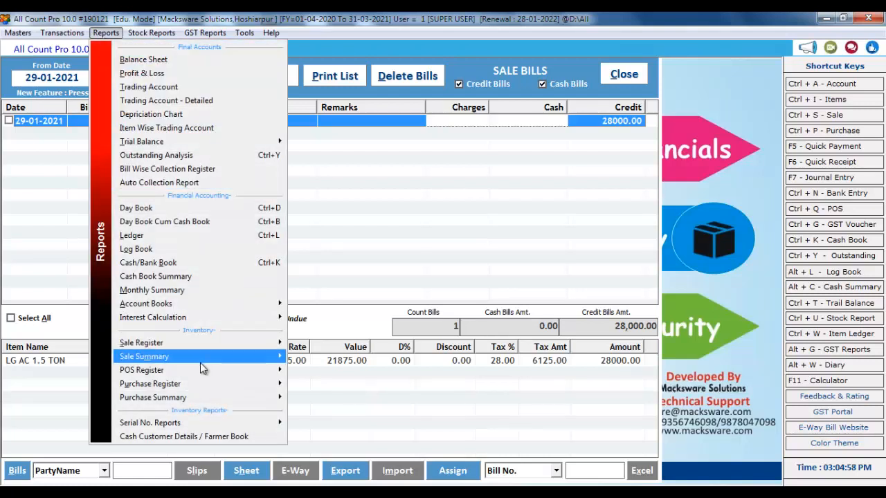
mouse_move(258, 350)
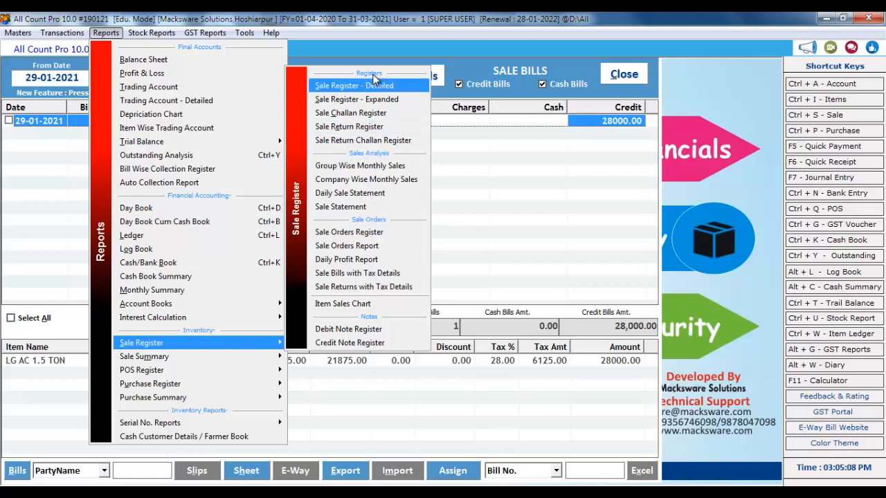
click(369, 88)
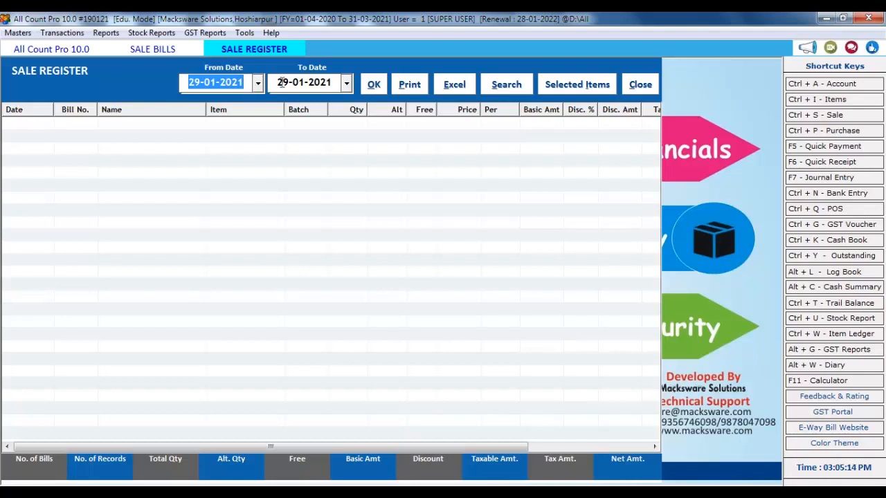
Load the 29-01-2021 sale register, check AMIT's LG AC 1.5 TON entry, and close it
click(374, 86)
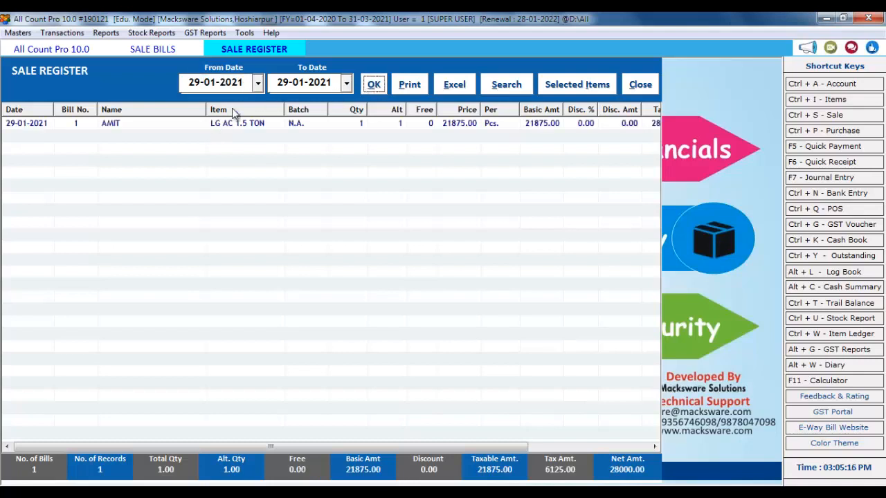
click(163, 128)
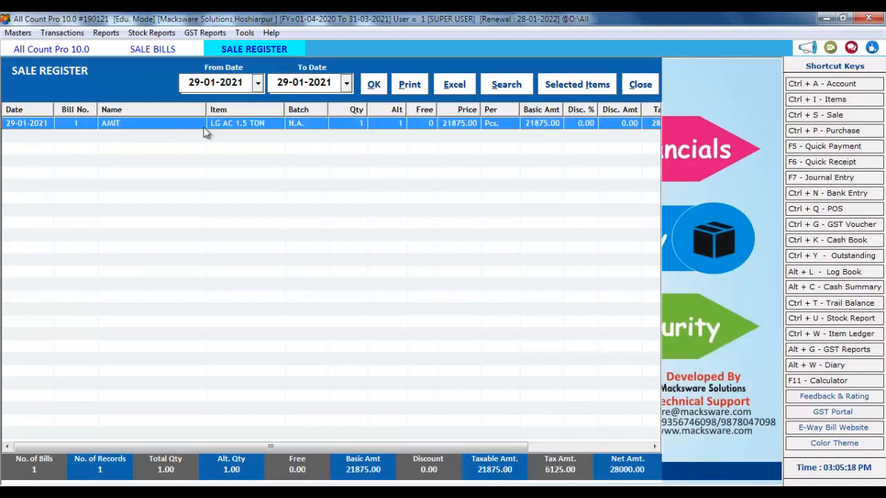
click(629, 84)
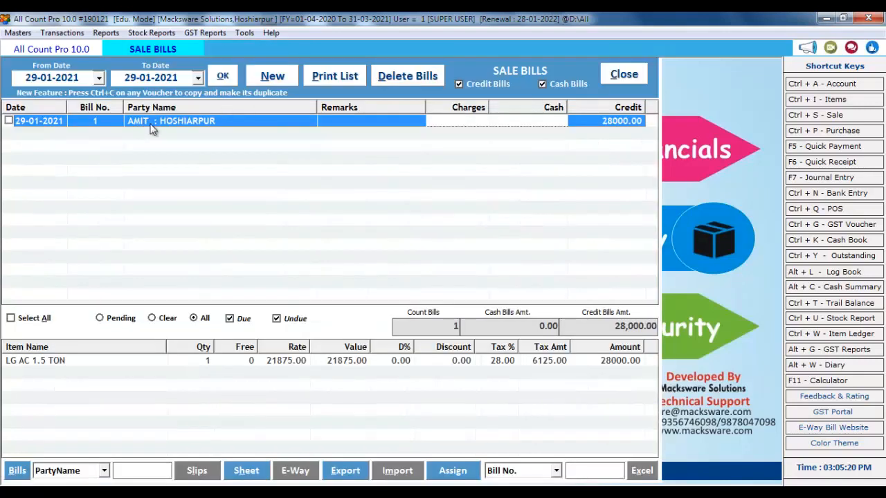
Discard a new sale bill, close the sale bills list, and bring up the Address Book
click(277, 80)
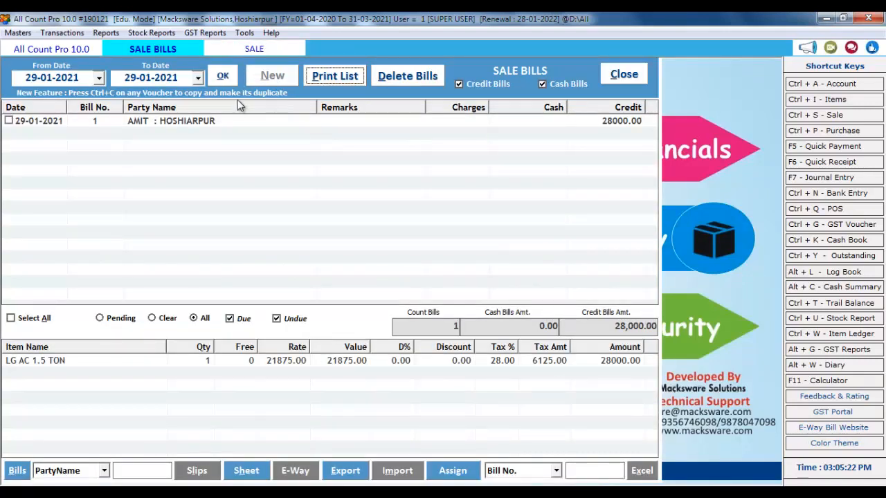
click(636, 76)
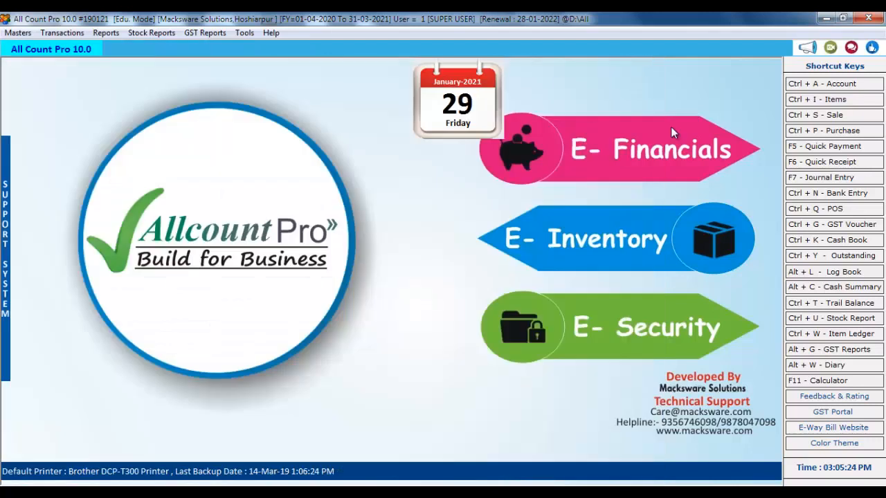
click(834, 118)
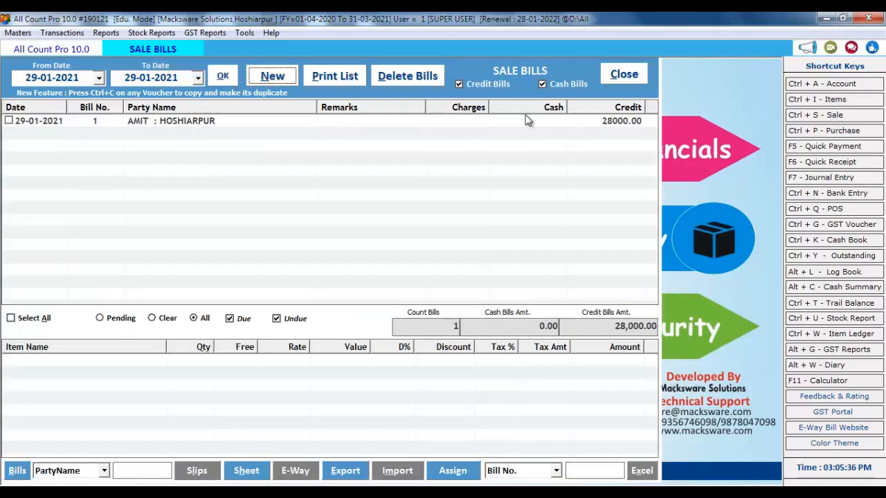
click(624, 74)
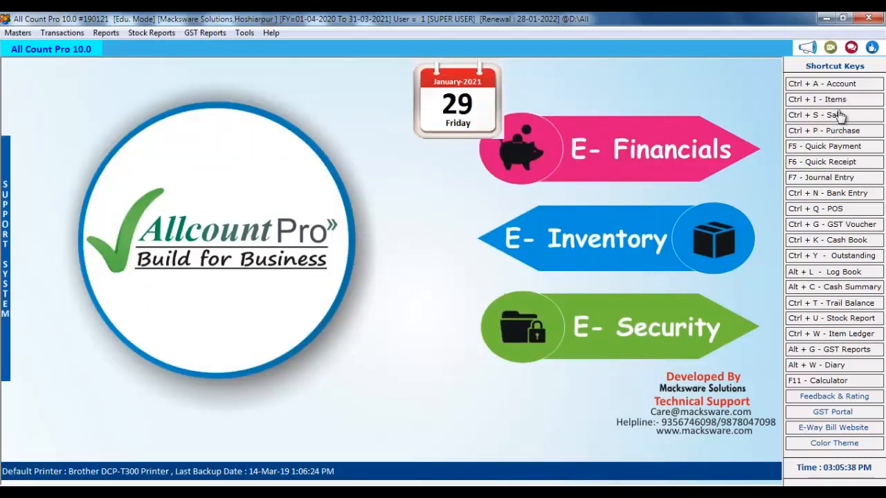
click(836, 85)
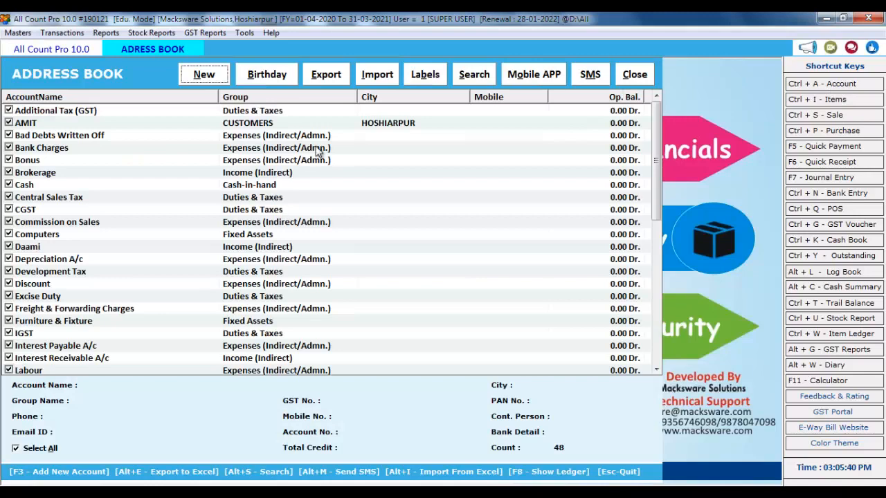
Start a new account and fetch Macksware Solutions (Hoshiarpur, Punjab, GST Dealer) from its GST number
click(207, 80)
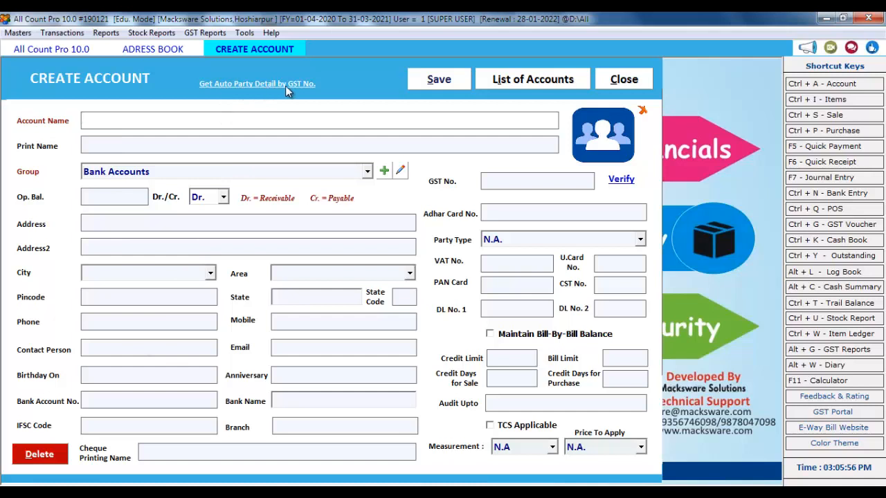
click(268, 85)
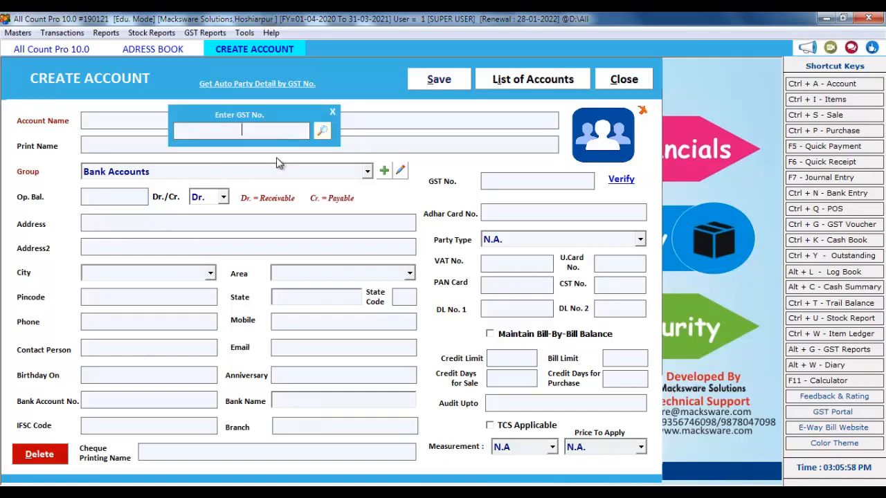
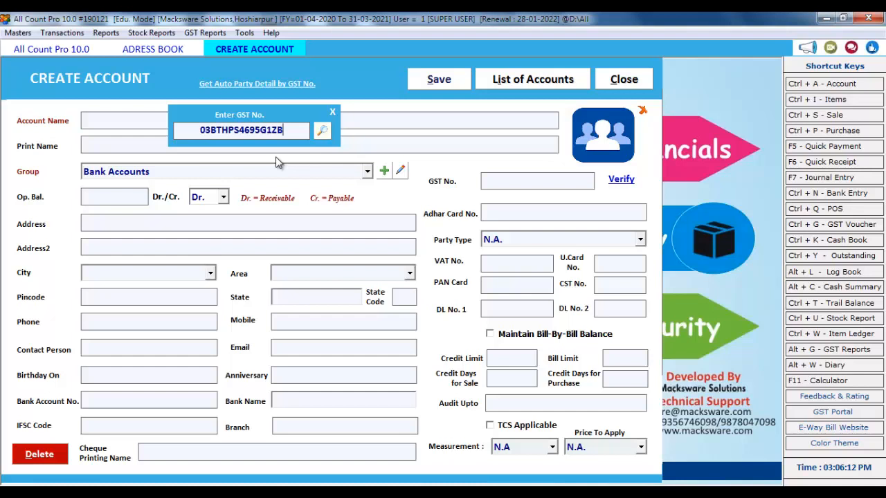
key(Return)
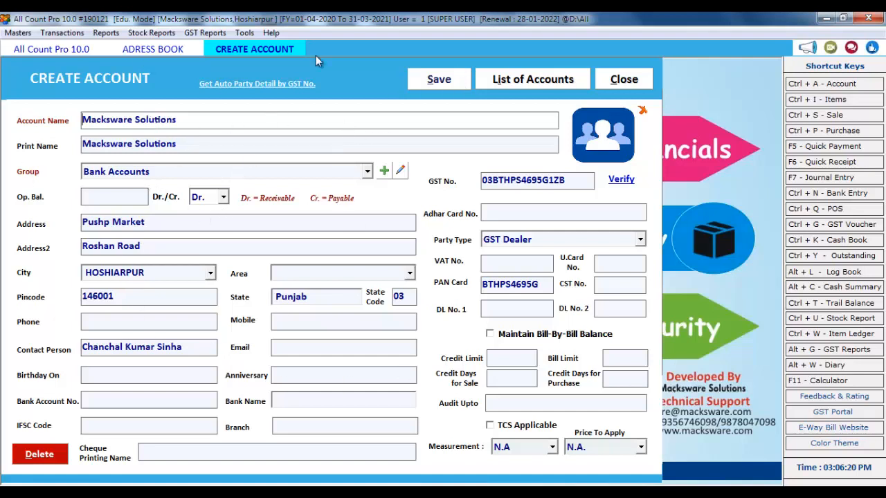
Try CUSTOMERS, Sundry Creditors and Sundry Debtors as the new account's group
click(138, 174)
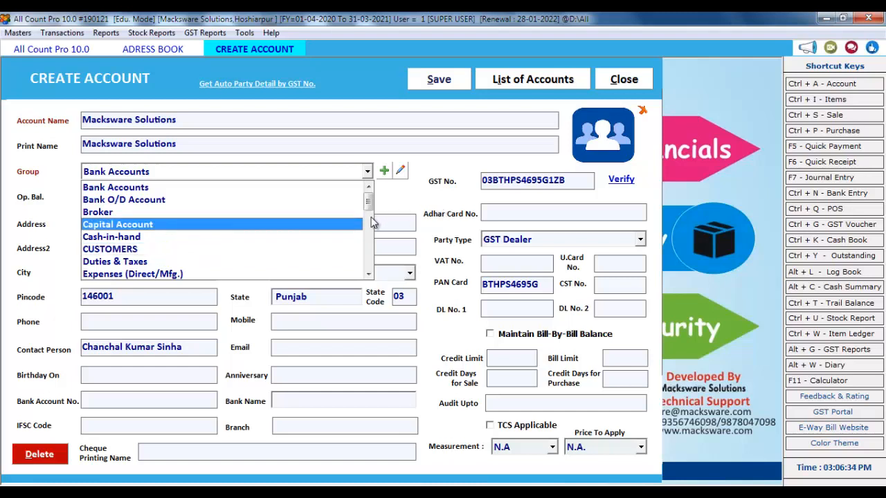
click(132, 250)
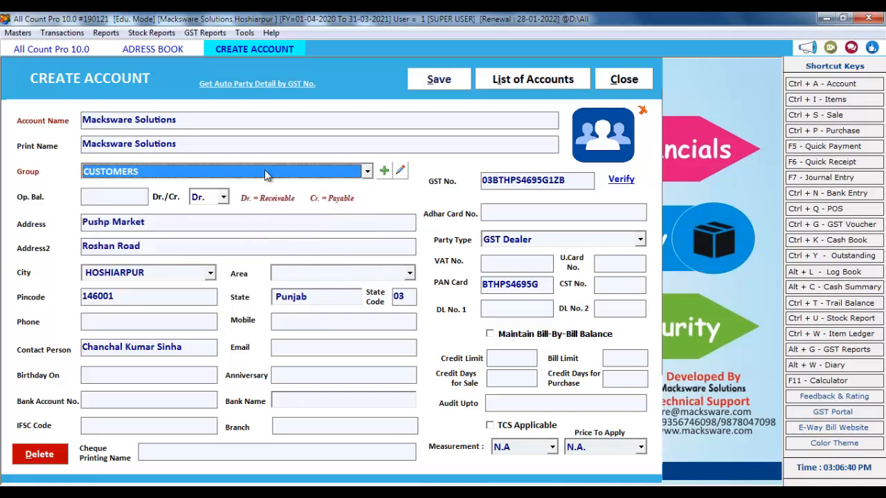
key(s)
key(u)
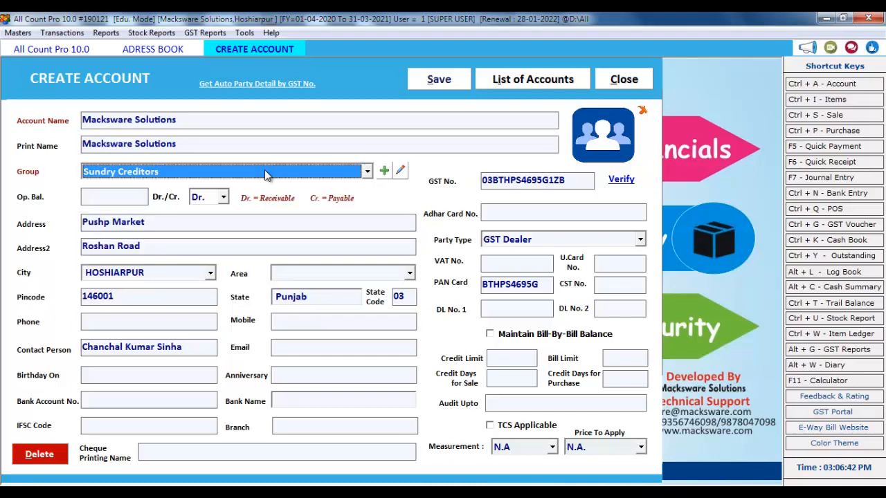
key(Down)
Leave Price To Apply as N.A., then close the account unsaved and close the Address Book
click(586, 450)
click(601, 447)
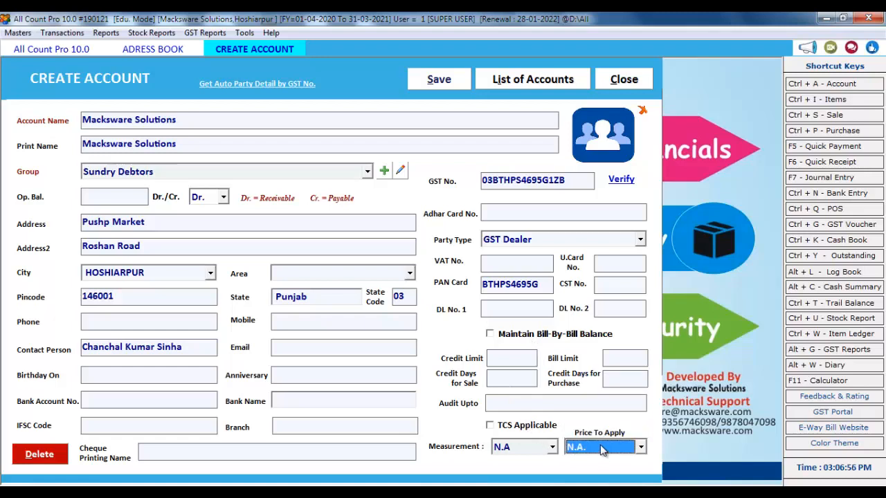
click(625, 79)
click(634, 75)
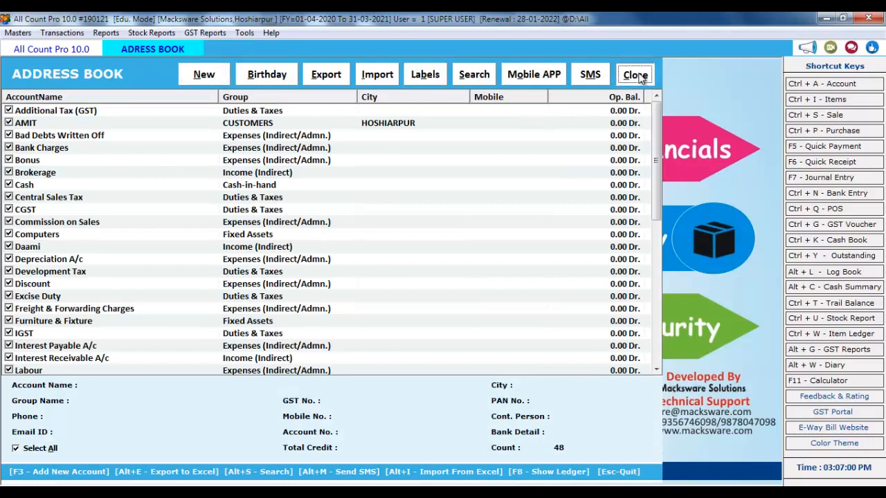
Start a new credit purchase bill dated 29-01-2021 and open a new party account form
click(836, 131)
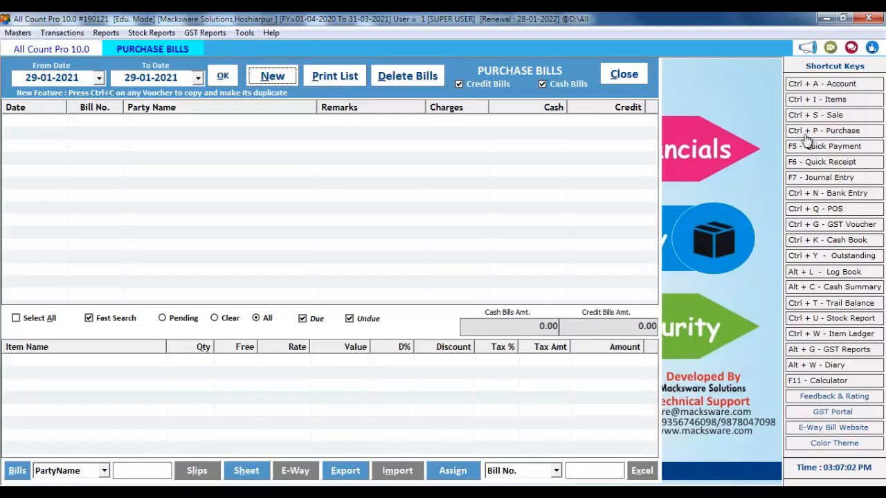
click(274, 78)
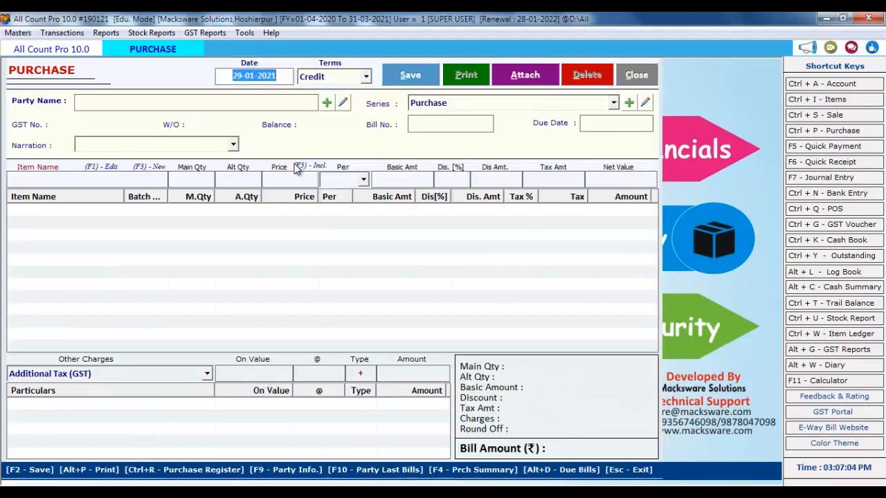
key(Return)
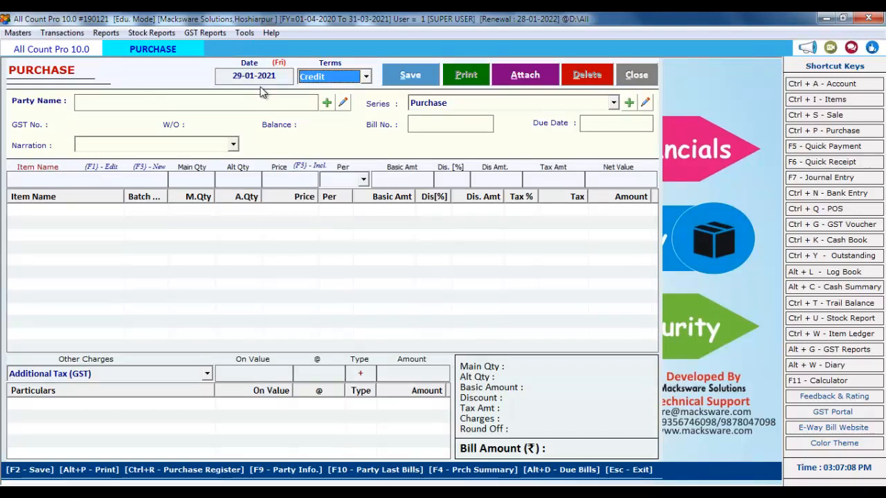
key(Return)
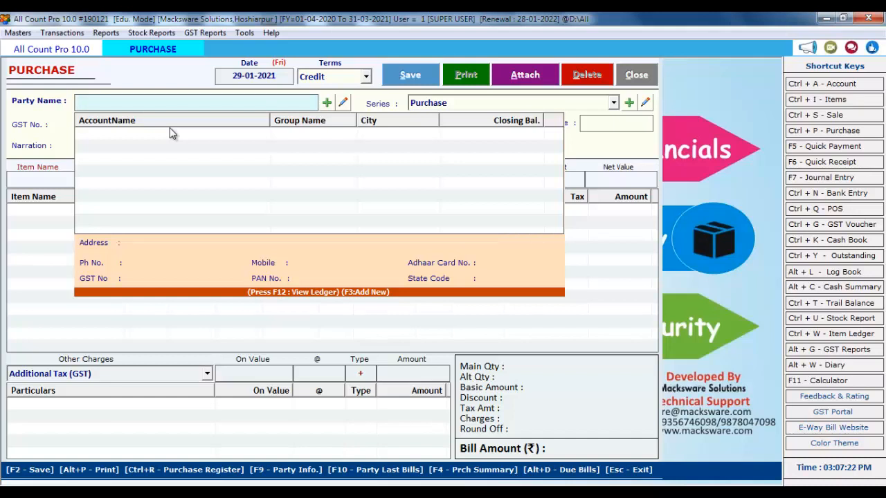
key(F3)
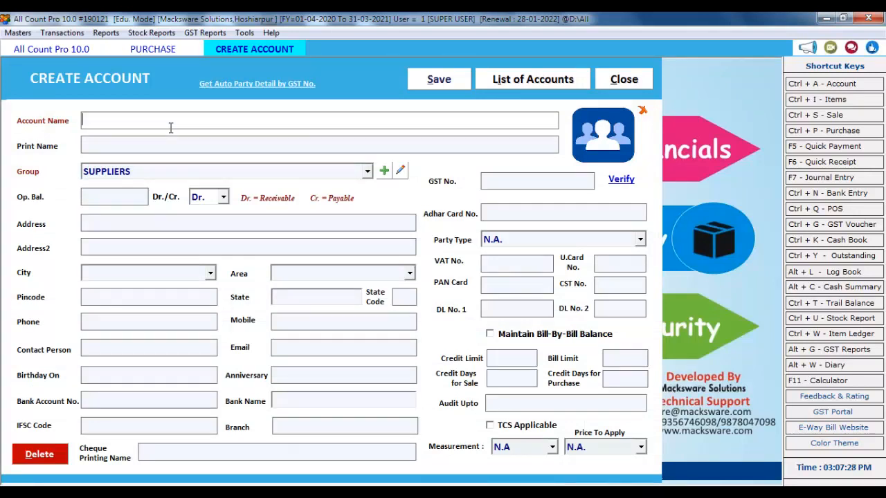
Name the supplier XYZ with credit balance and city Hoshiarpur, Punjab, skipping optional details
text(XYZ)
key(Return)
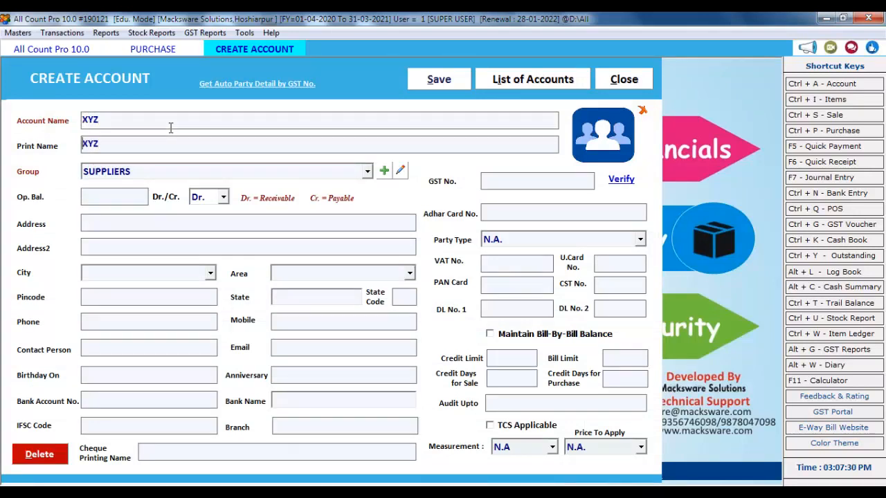
key(Return)
key(Return)
key(Return)
key(Return)
key(Return)
key(Return)
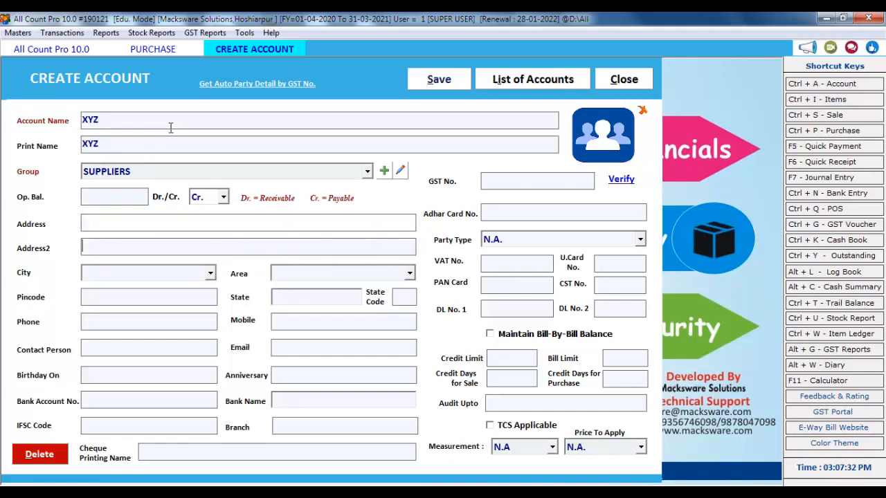
key(Down)
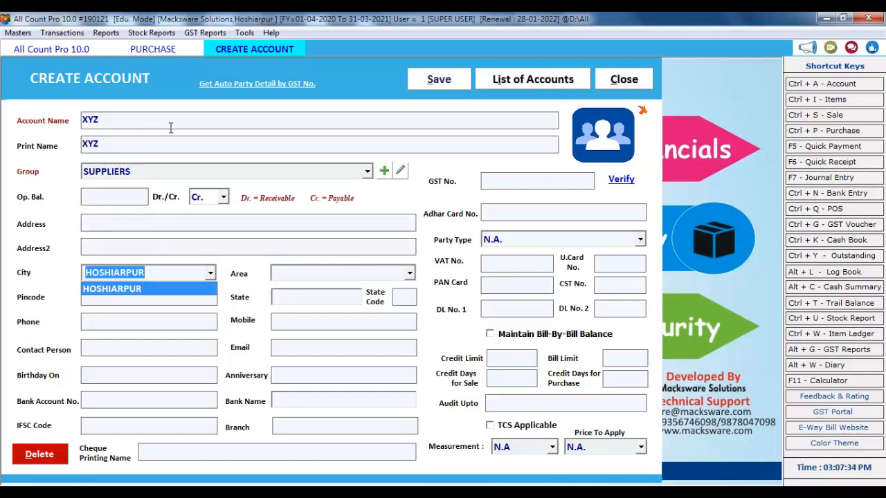
key(Return)
key(Return)
key(Return)
key(Return)
key(Return)
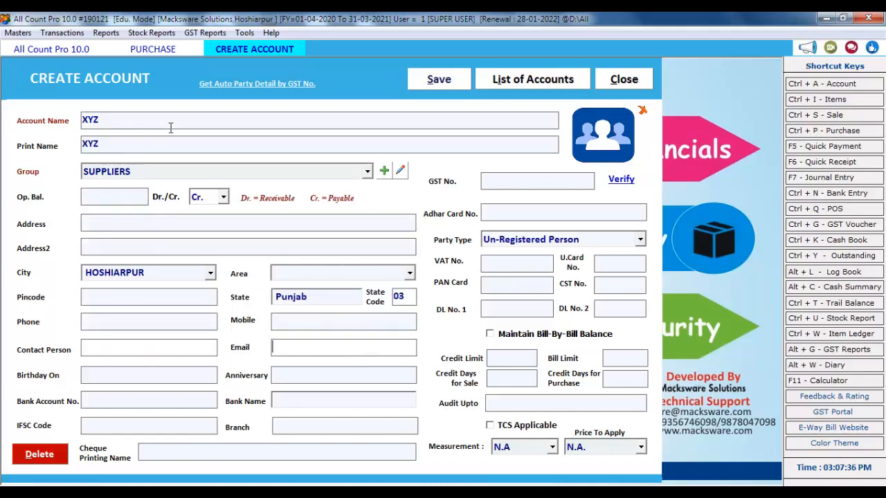
key(Return)
key(Return)
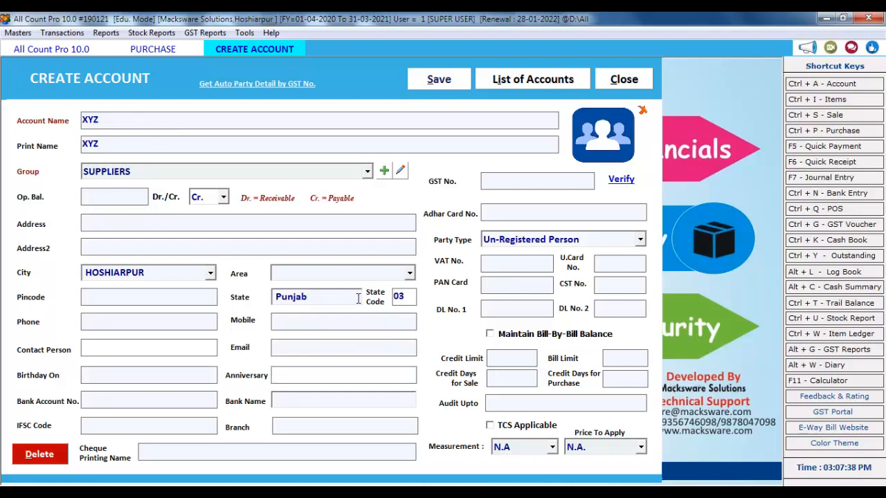
key(Return)
key(Return)
key(Return)
key(Return)
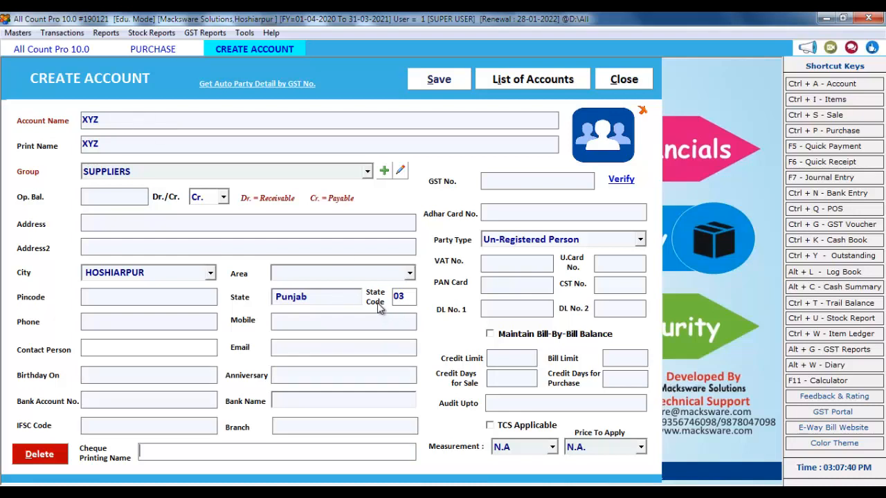
key(Return)
key(Return)
key(Return)
key(Return)
key(Return)
key(Return)
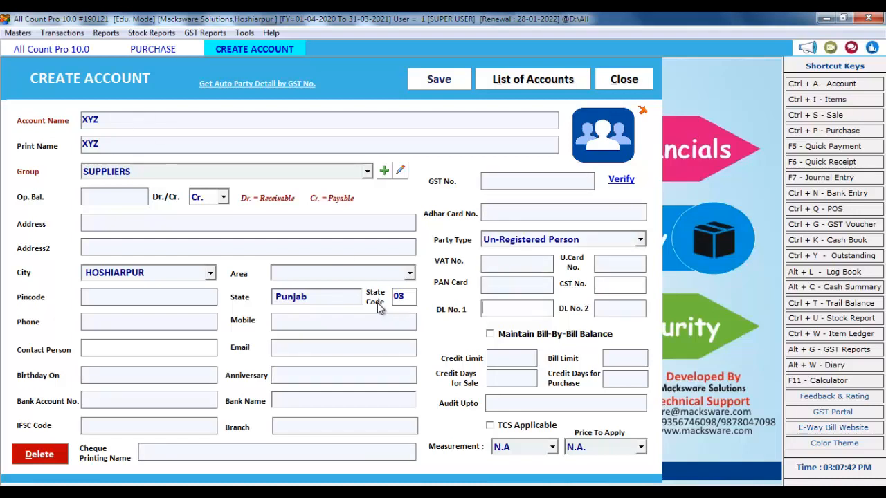
key(Return)
key(Return)
key(Return)
key(Return)
key(Return)
key(Return)
key(Return)
key(Return)
key(Return)
key(Return)
key(Return)
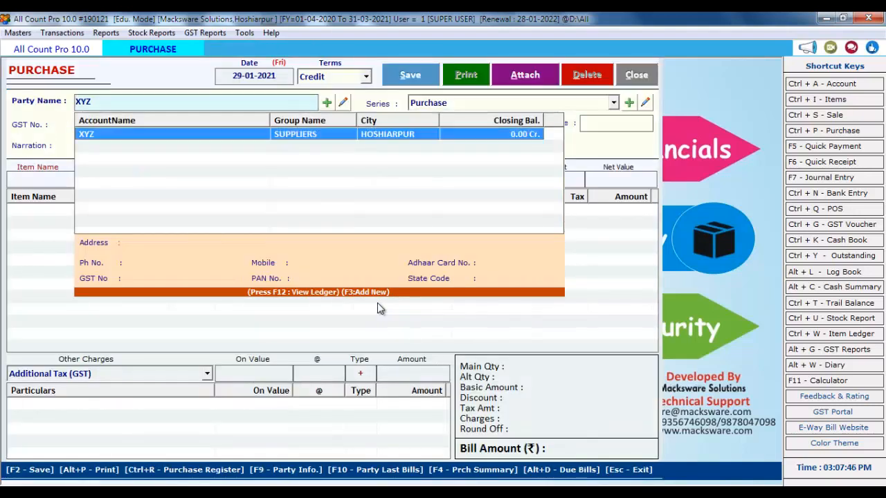
Save XYZ as the bill's party and keep Purchase as the bill series
key(Return)
key(Return)
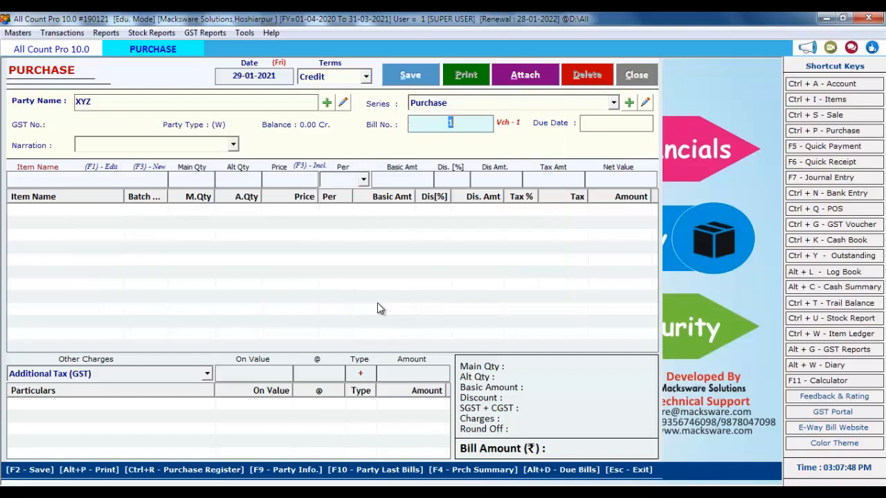
key(Return)
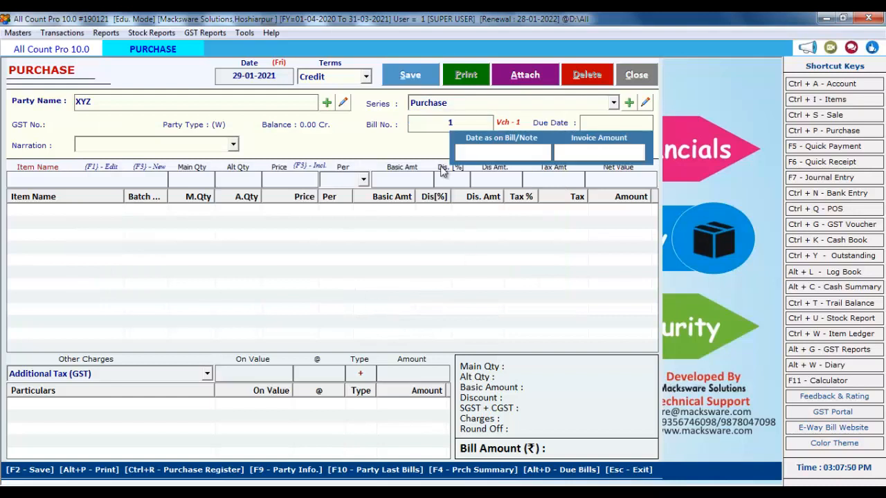
click(452, 103)
key(Return)
key(Return)
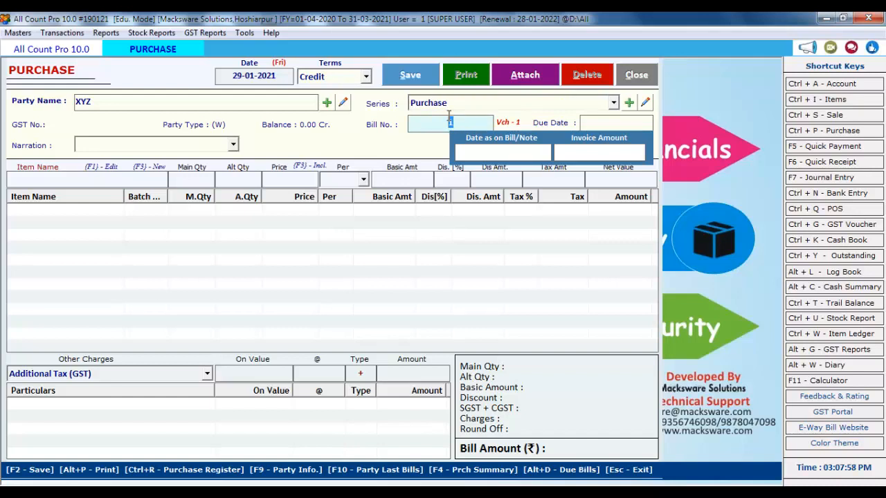
Enter bill number 154 and move past the bill date and due date
text(154)
key(Return)
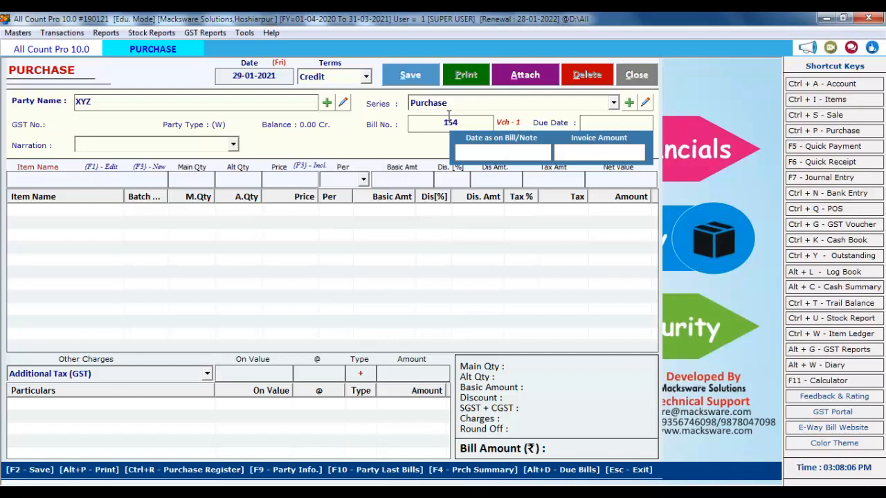
key(Return)
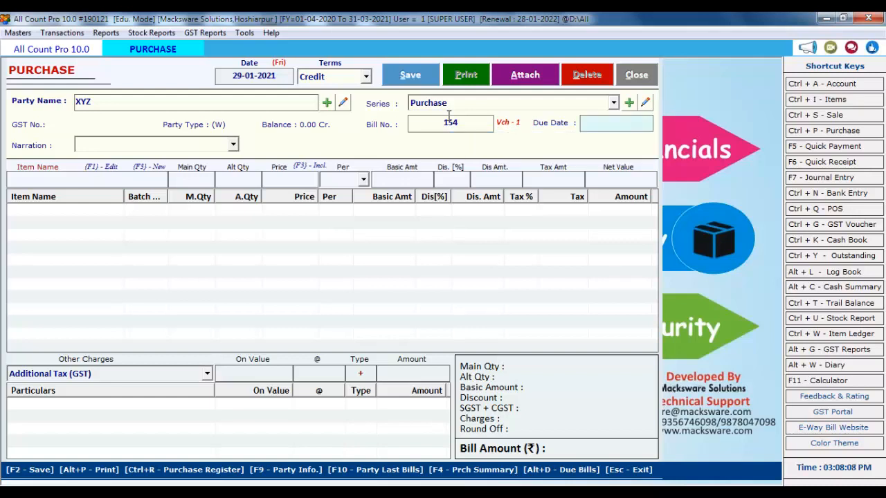
key(Return)
key(Return)
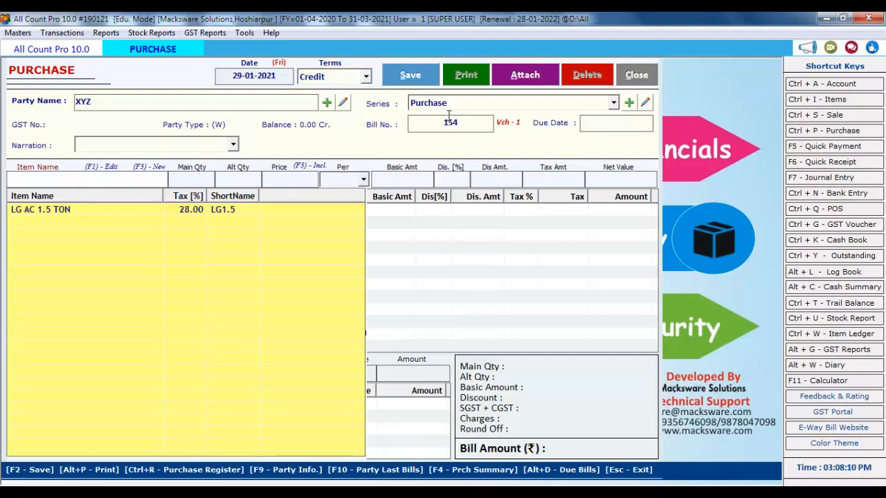
Add LG AC 1.5 TON to the purchase bill with quantity 1
key(Down)
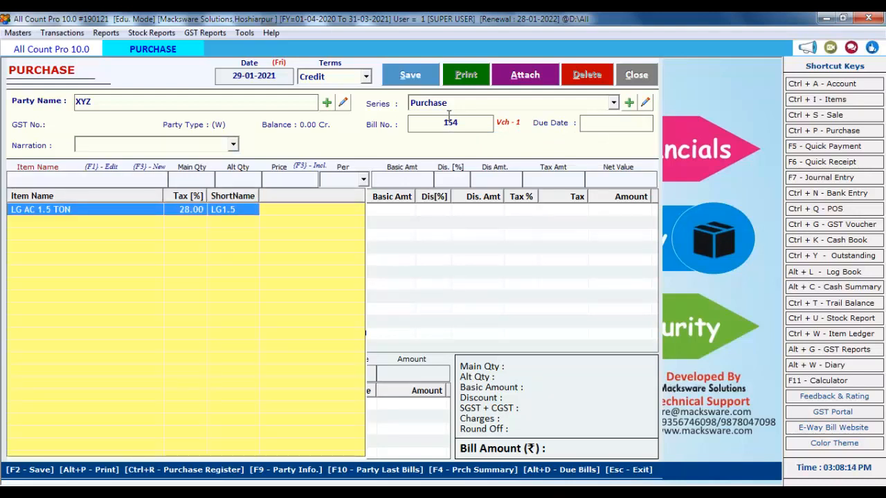
click(82, 179)
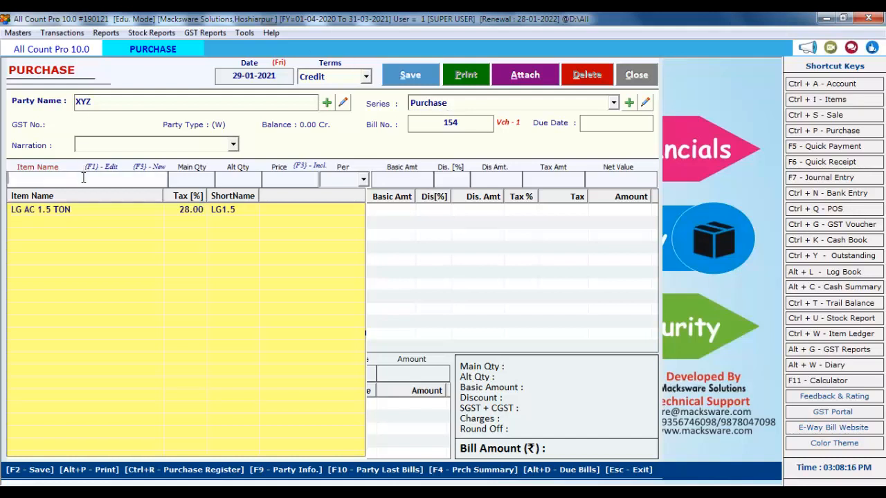
key(F3)
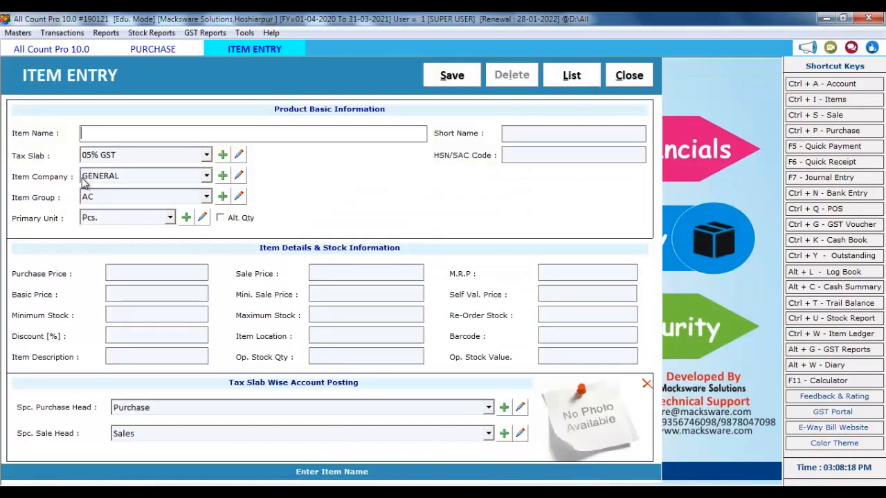
click(626, 76)
key(Down)
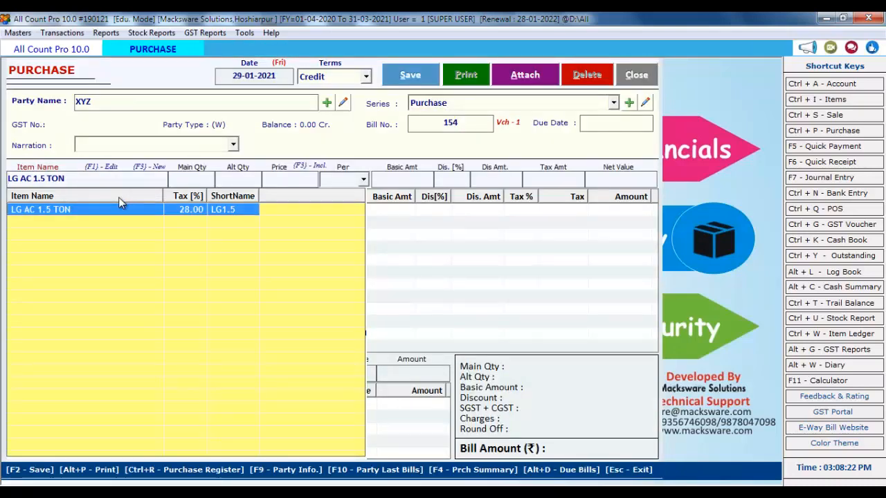
key(Return)
text(1)
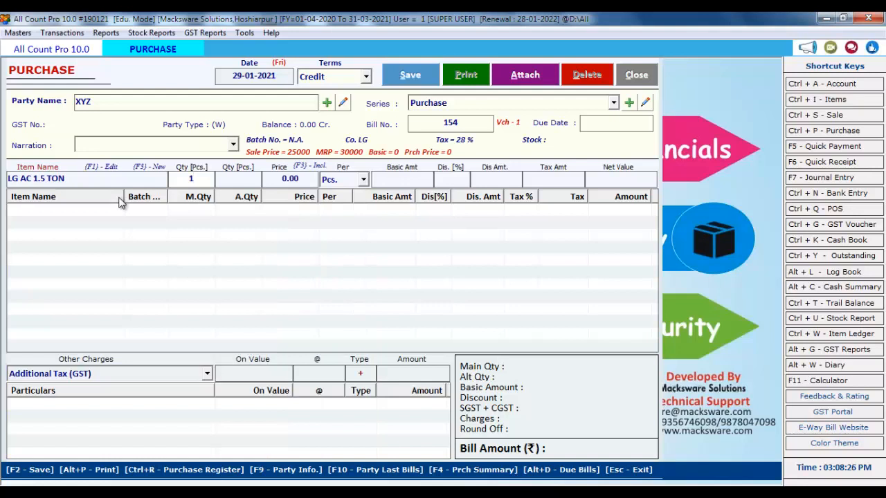
key(BackSpace)
text(1)
key(Return)
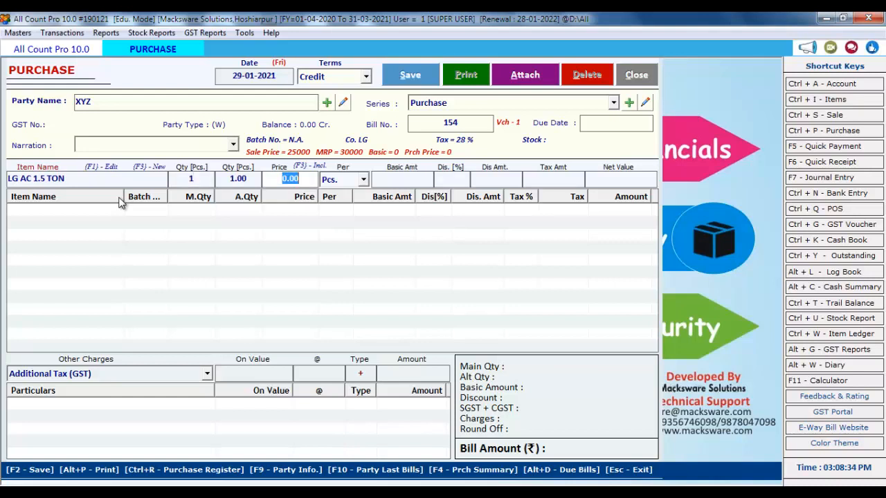
Price the item at 20000 and save bill 154 totalling 25600.00
text(20000)
key(Return)
key(Return)
key(Return)
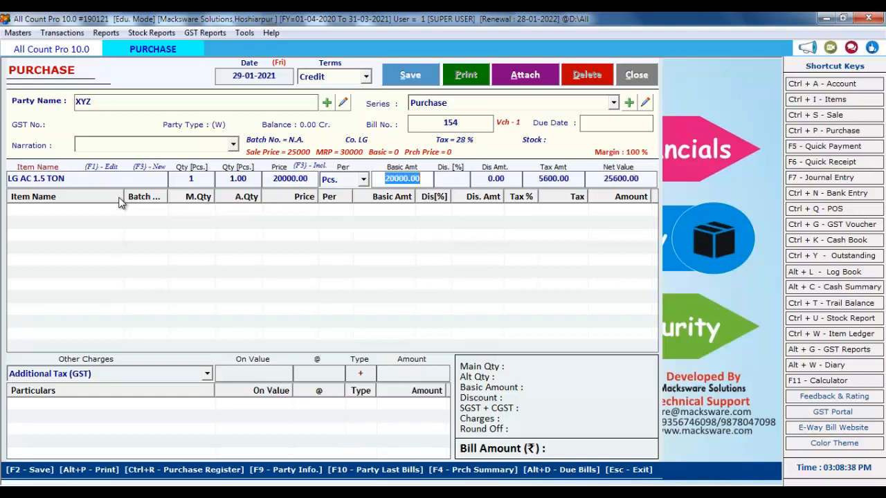
key(Return)
key(Return)
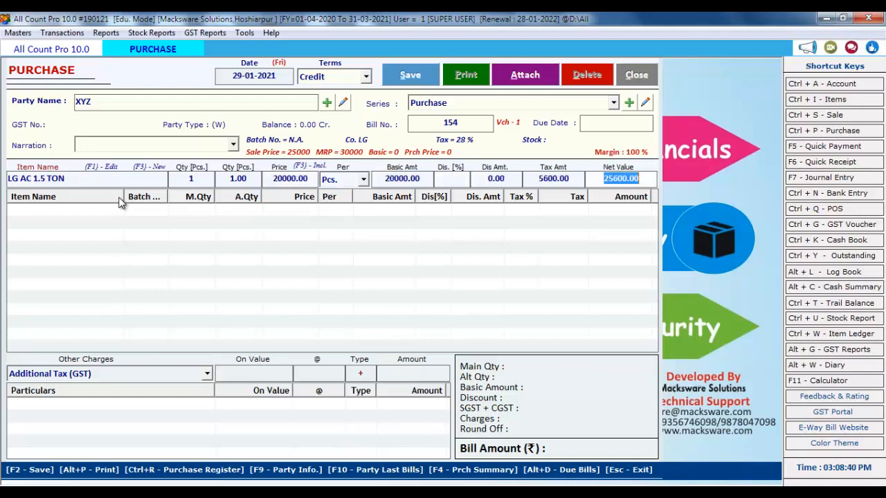
key(Return)
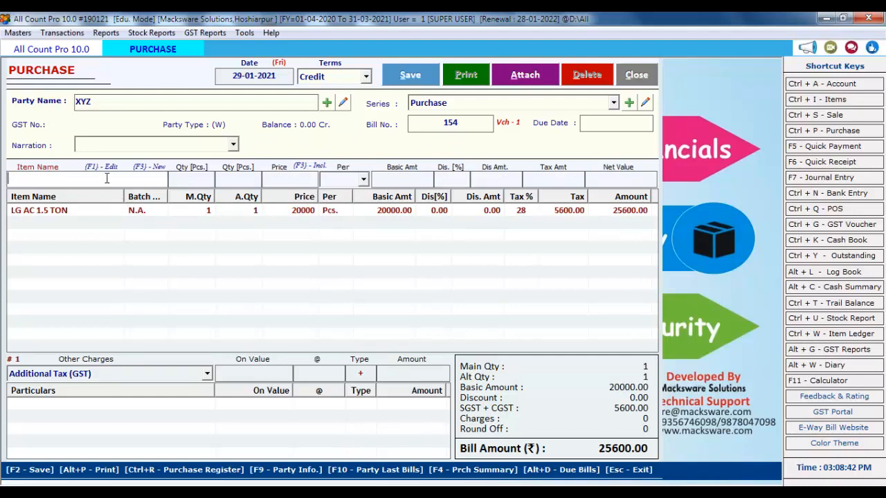
click(412, 77)
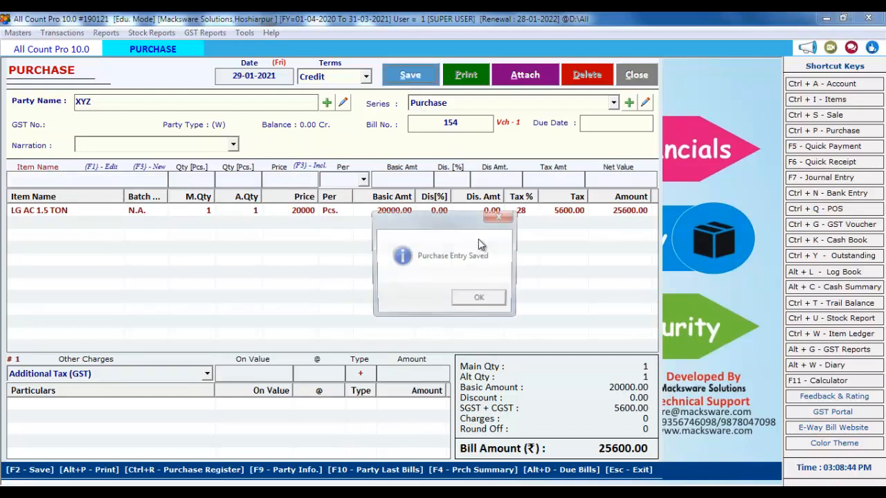
key(Return)
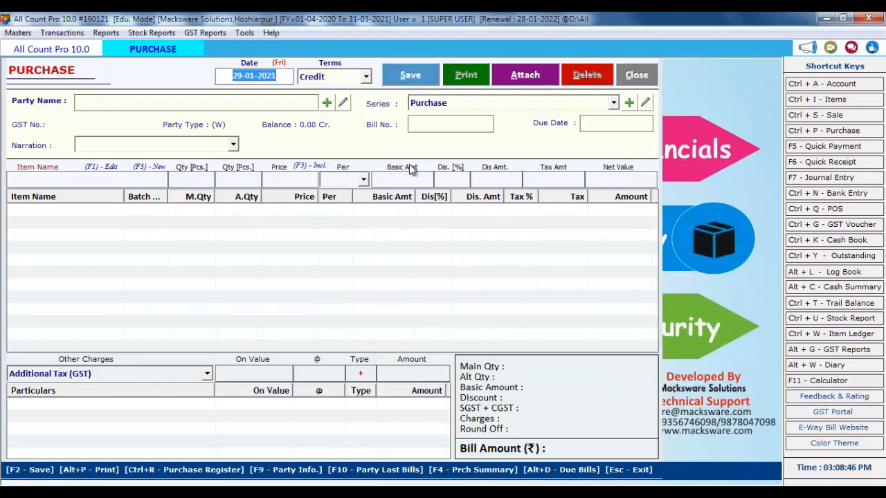
Check the 29-01-2021 detailed purchase register showing XYZ's bill 154 at 25600.00, then close it
click(631, 77)
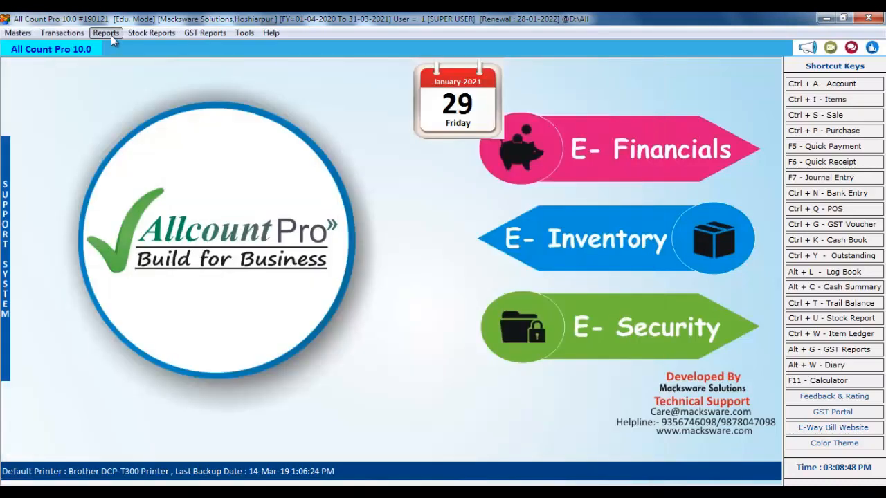
click(111, 36)
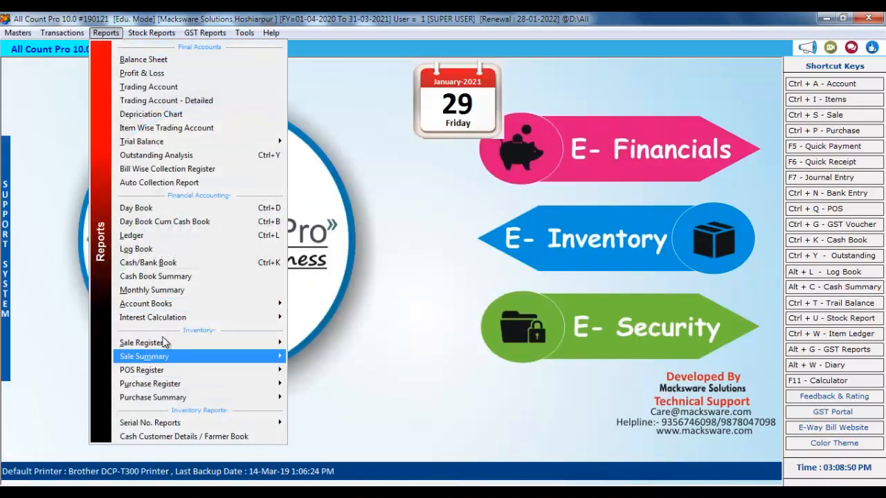
mouse_move(214, 387)
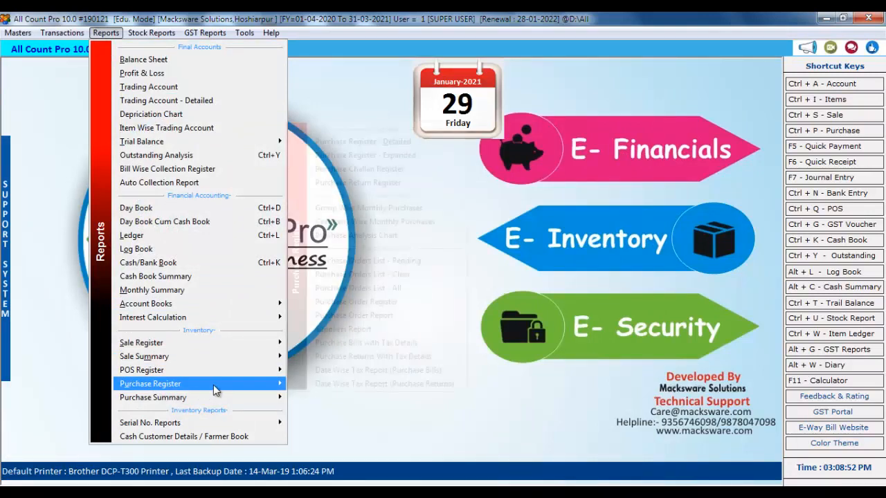
click(344, 140)
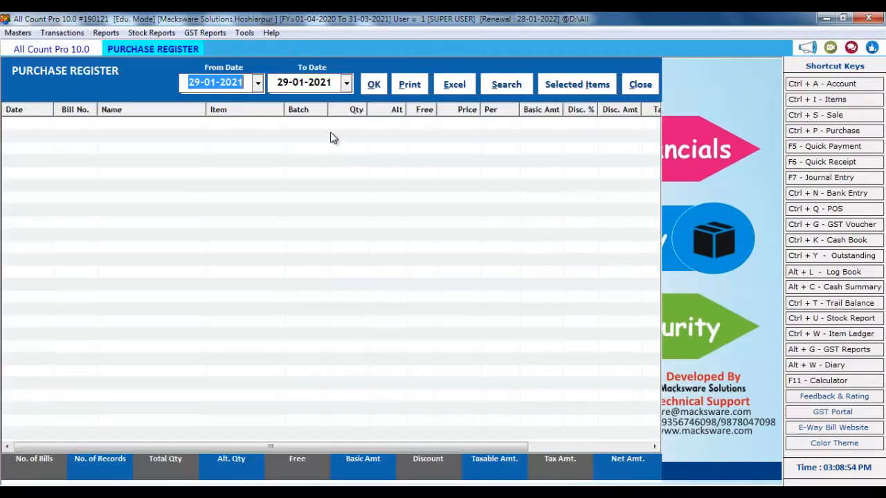
click(372, 85)
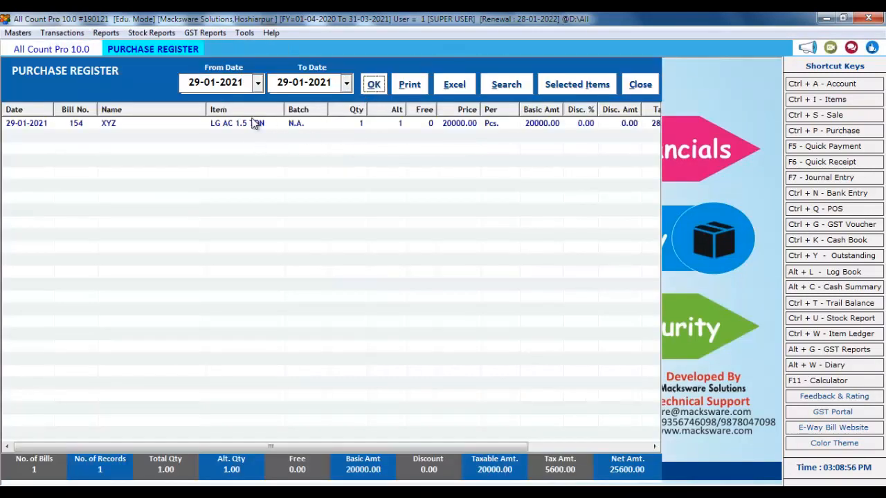
click(649, 85)
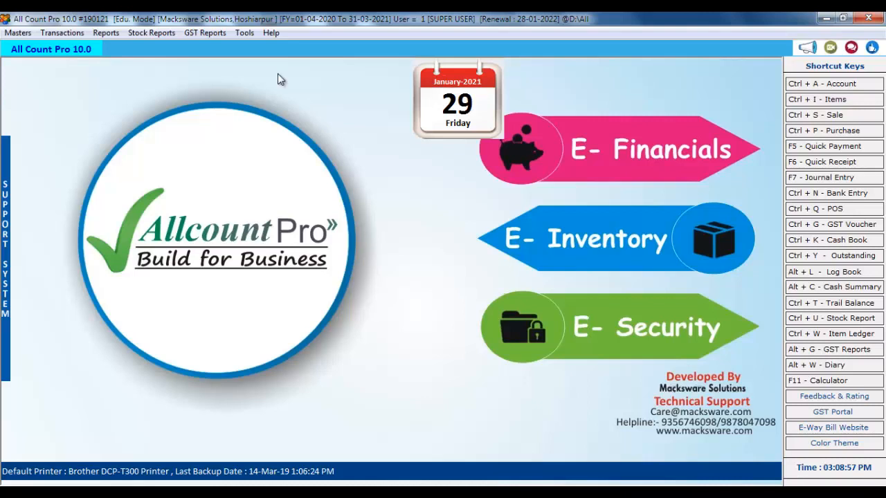
Load the stock report to 29-01-2021 and select LG AC 1.5 TON (opening 20, closing 20)
click(148, 32)
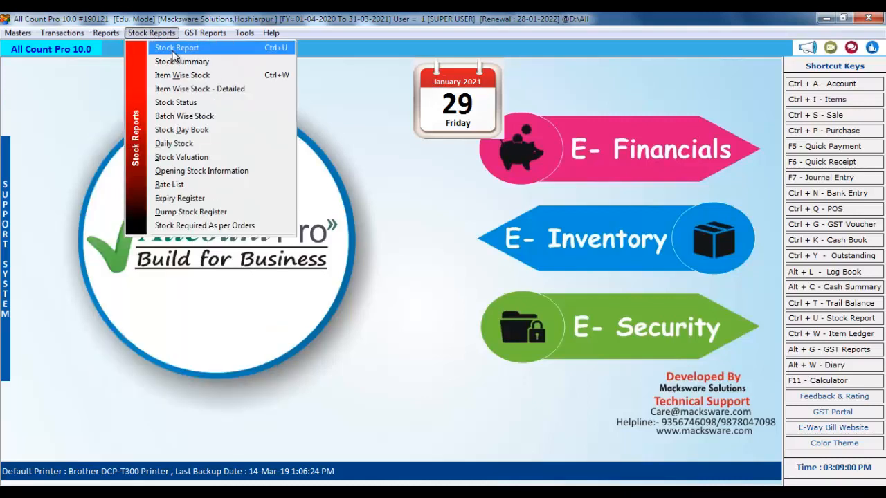
click(182, 48)
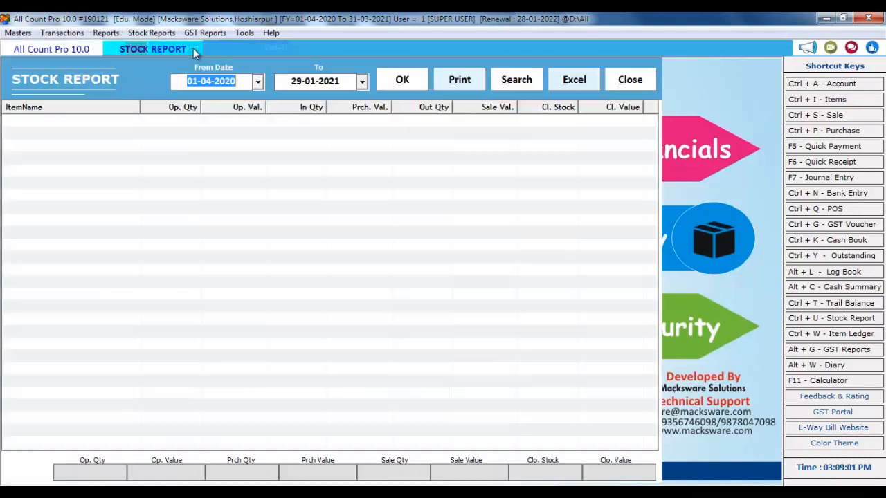
click(157, 35)
click(427, 171)
click(404, 81)
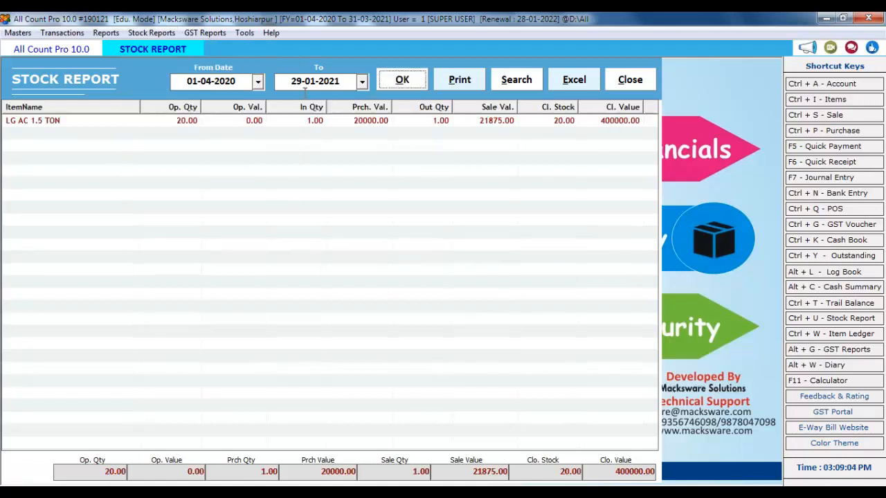
click(194, 121)
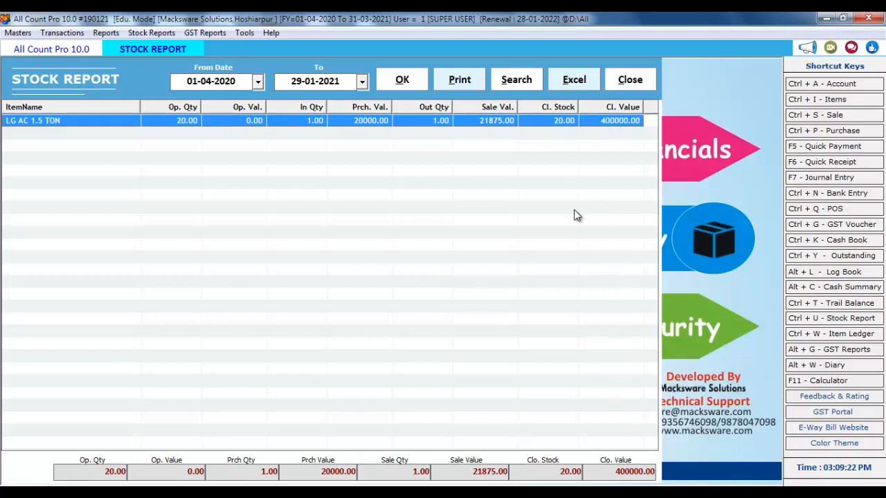
Close the LG AC 1.5 TON stock report and bring up the Stock Reports menu
click(629, 81)
click(151, 33)
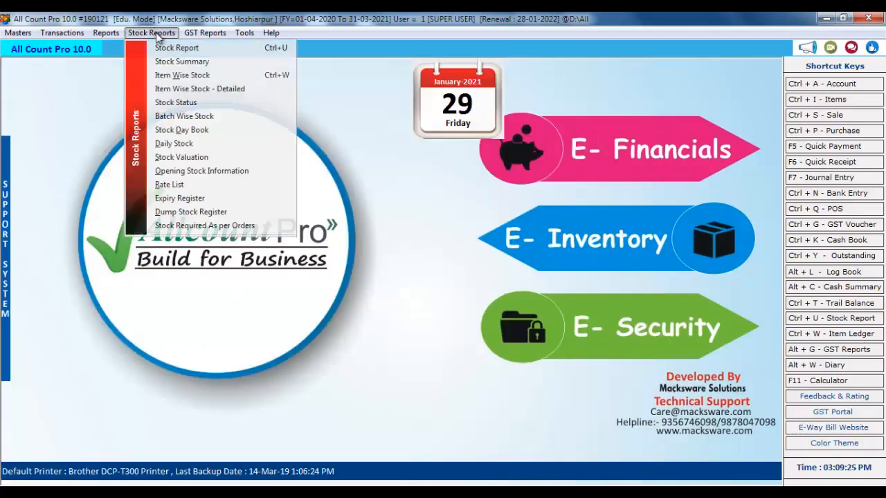
Review LG AC 1.5 TON's item-wise stock: opening 20.00, the customer sale and XYZ purchase
click(182, 78)
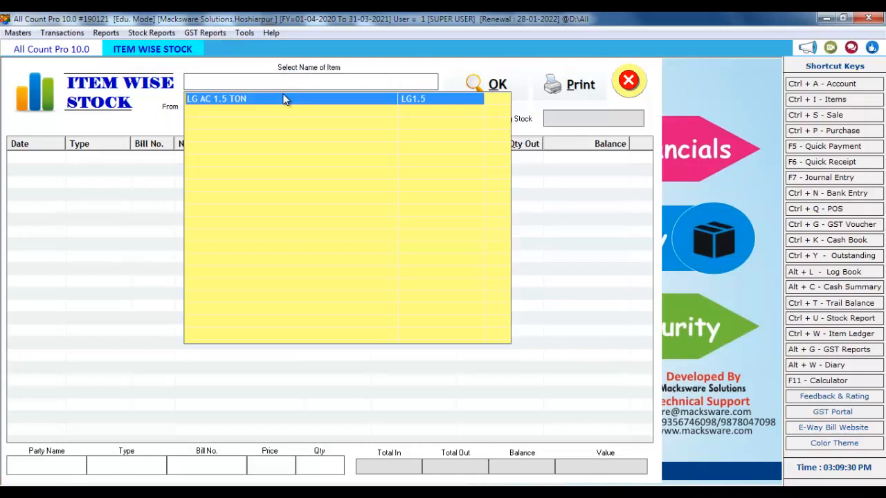
click(285, 99)
key(Return)
key(Return)
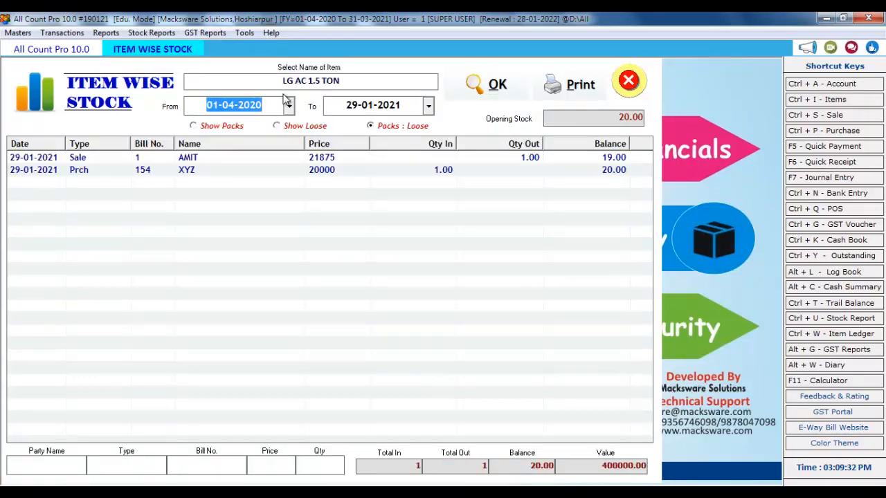
click(194, 161)
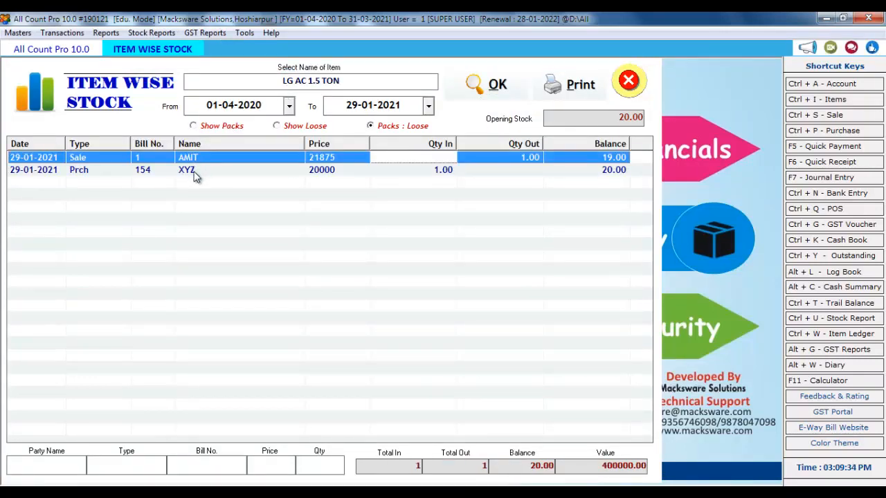
click(194, 173)
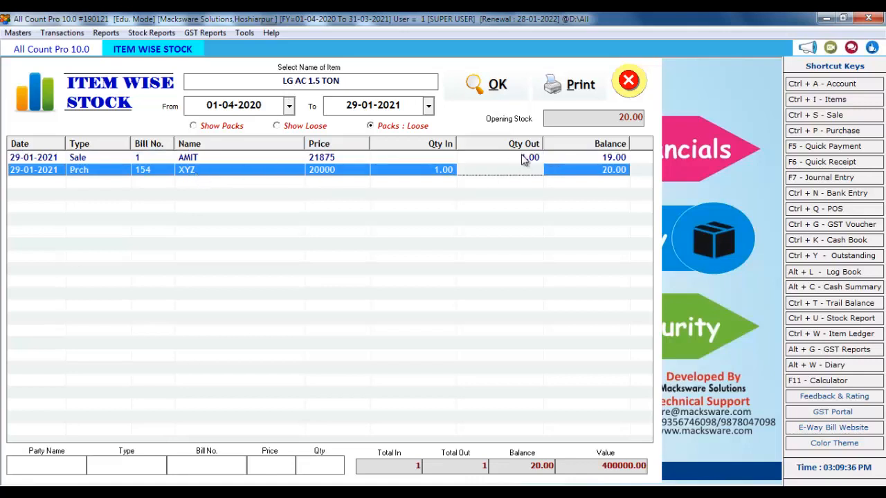
click(519, 160)
click(454, 173)
click(622, 118)
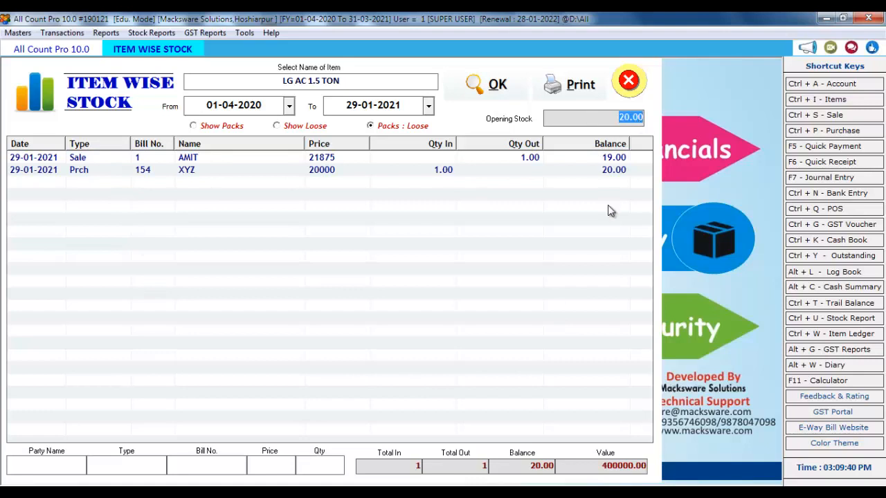
click(511, 233)
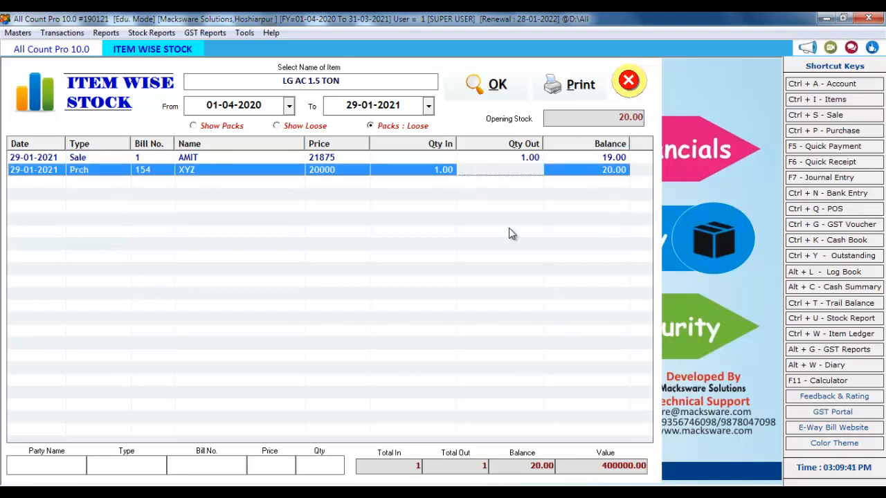
click(629, 81)
Check the empty Dump Stock Register dated 29-01-2021, then close it
click(151, 32)
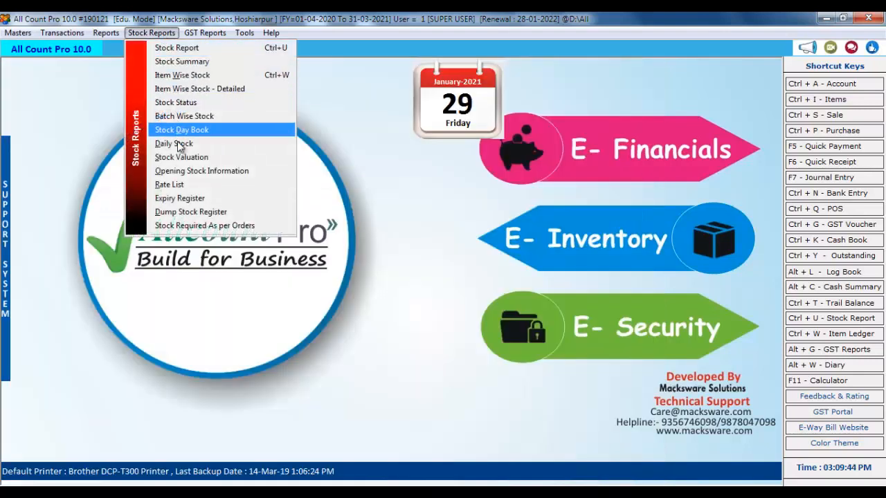
click(191, 211)
key(Return)
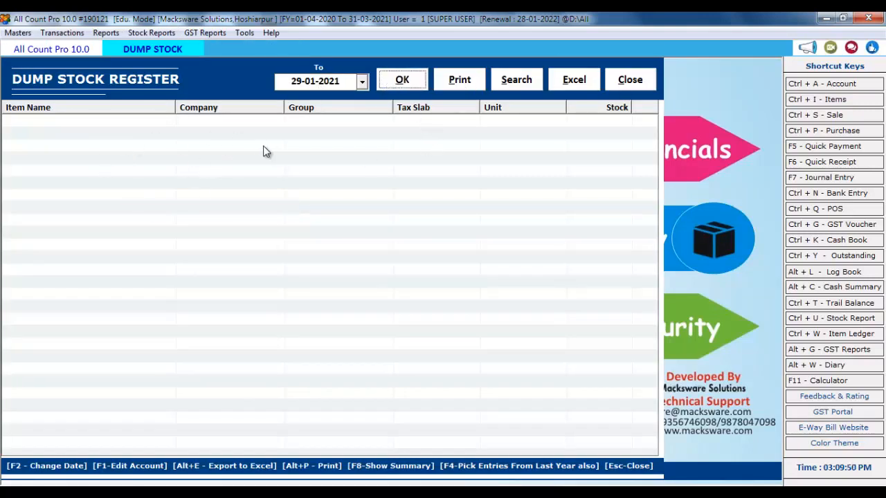
click(630, 80)
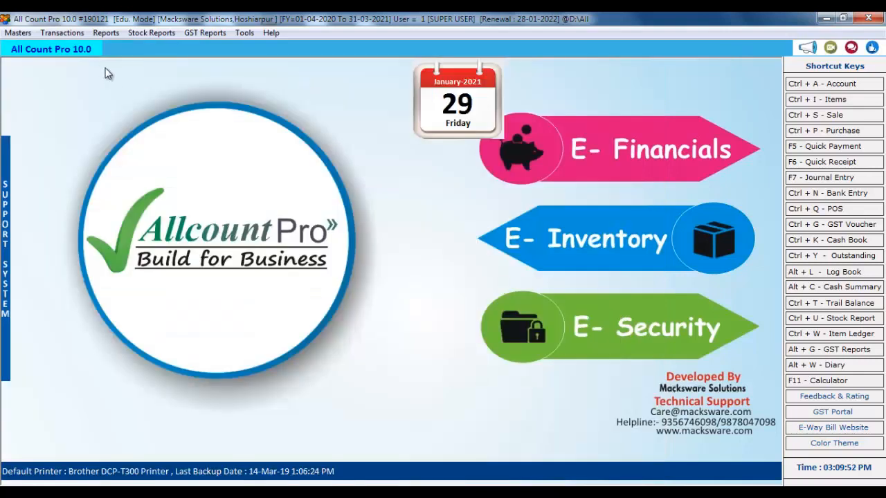
click(154, 32)
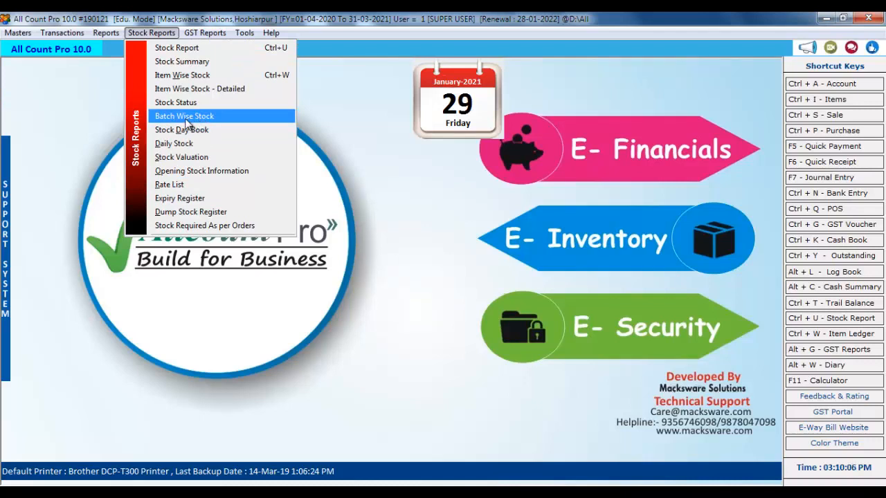
Browse the Stock Reports and Masters menus, then open the Items list showing only LG AC 1.5 TON
click(368, 150)
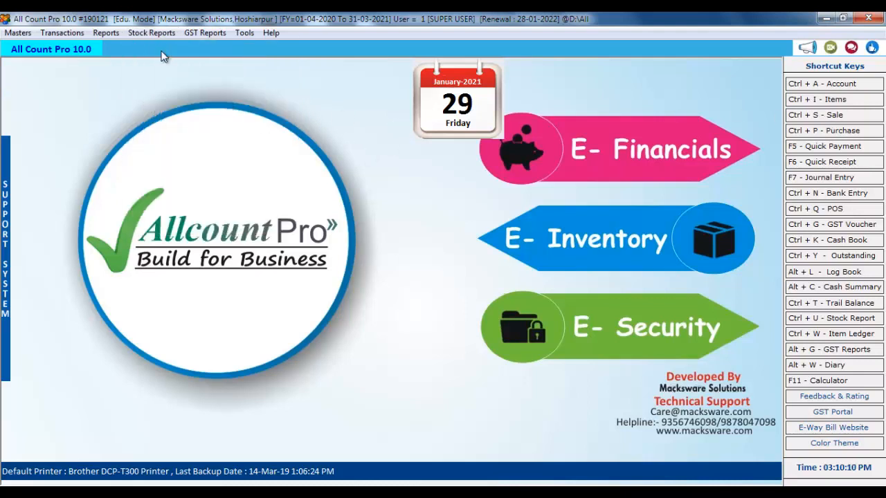
click(26, 33)
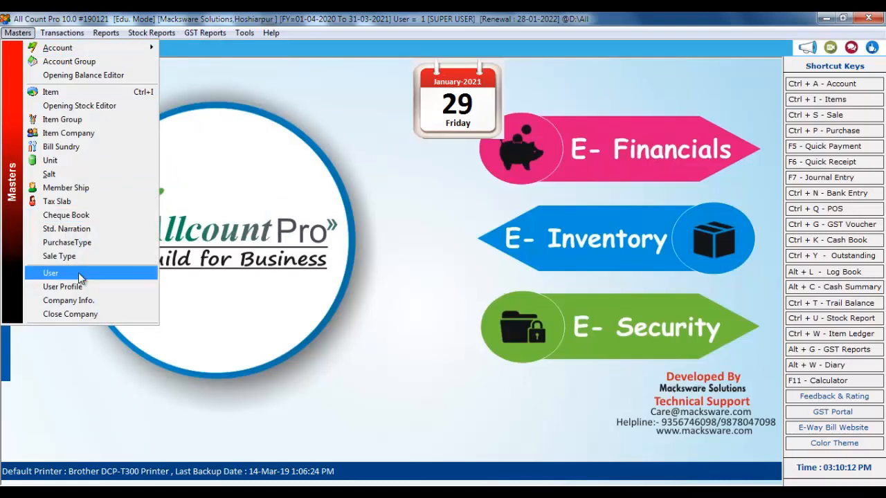
click(362, 103)
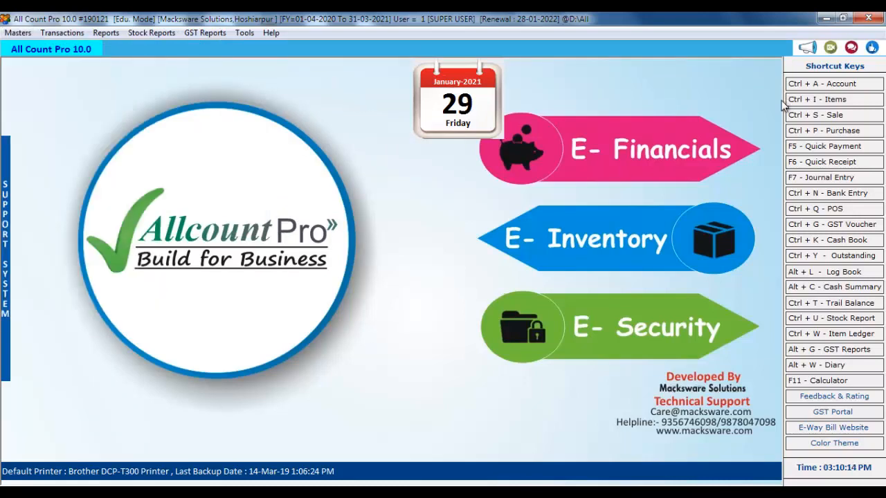
click(825, 101)
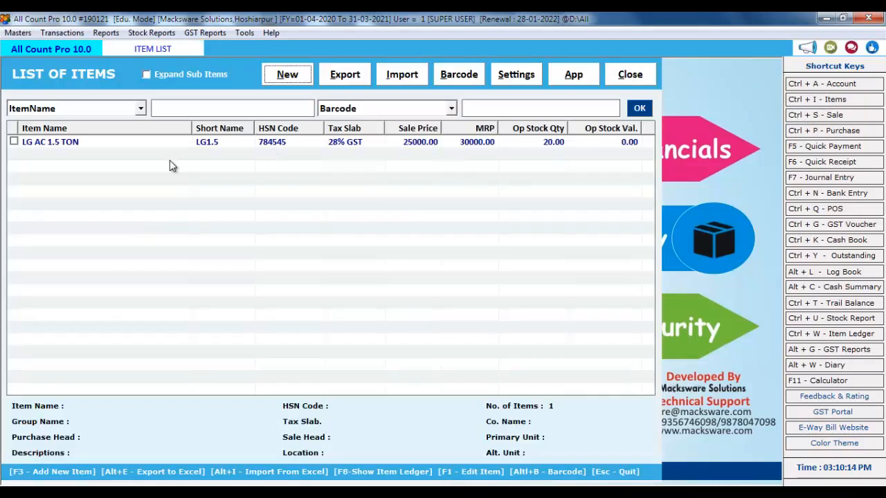
Start a new item named COKE 2LTR with the 28% GST tax slab
click(291, 80)
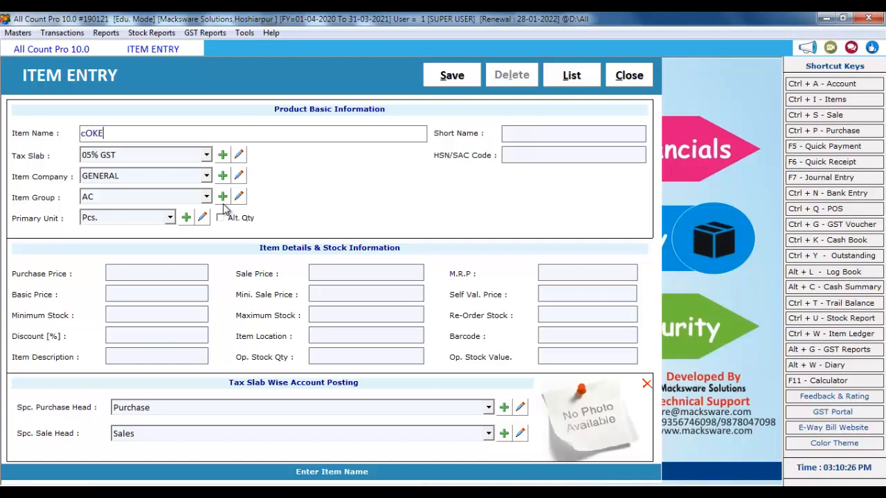
key(BackSpace)
key(BackSpace)
key(BackSpace)
text(TR)
key(Return)
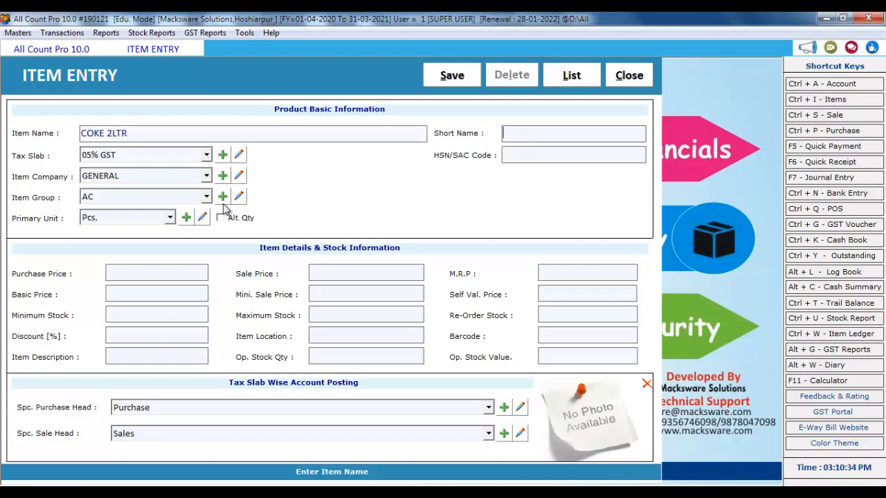
key(Return)
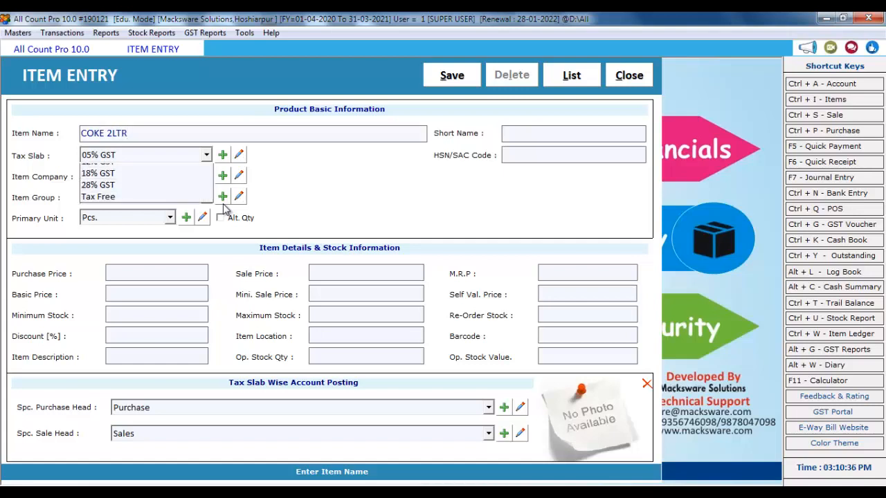
key(Down)
key(Down)
key(Down)
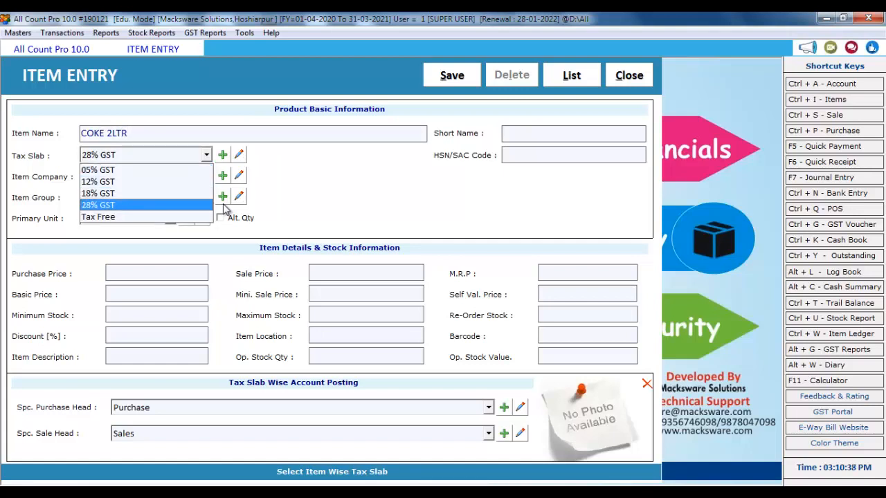
key(Return)
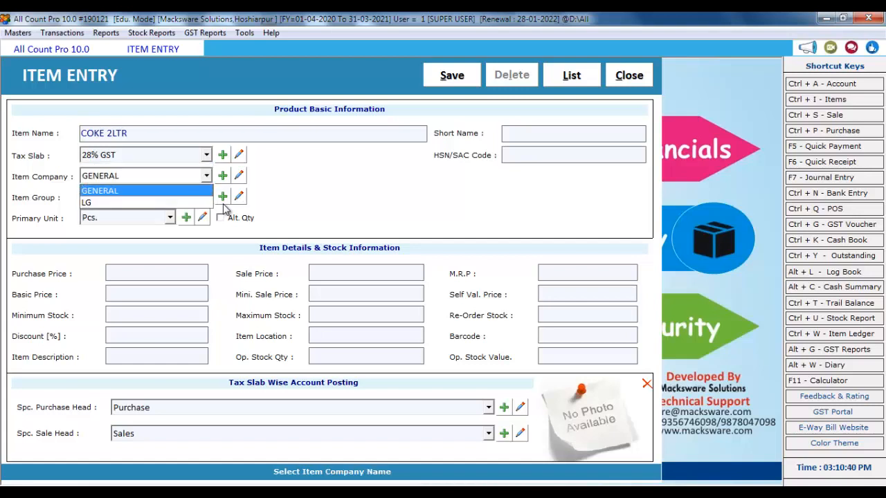
Create the item company COCA COLA and assign it to the item
key(F3)
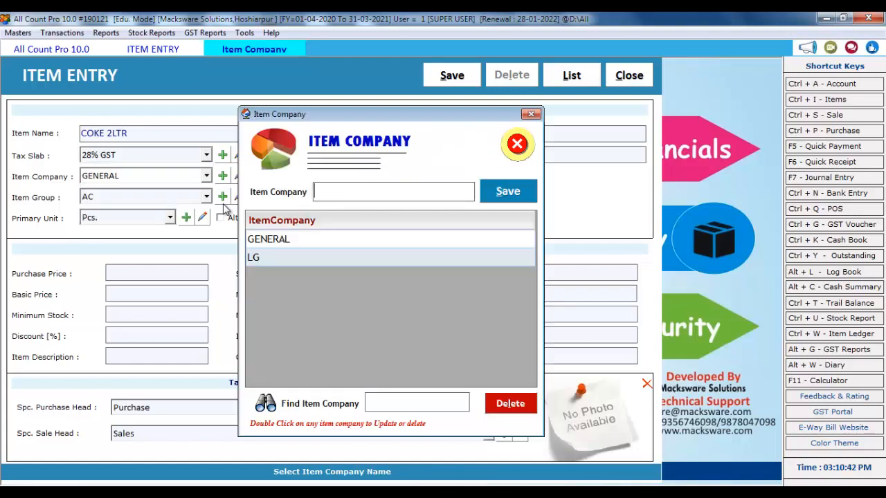
text(COCA COLA)
key(Return)
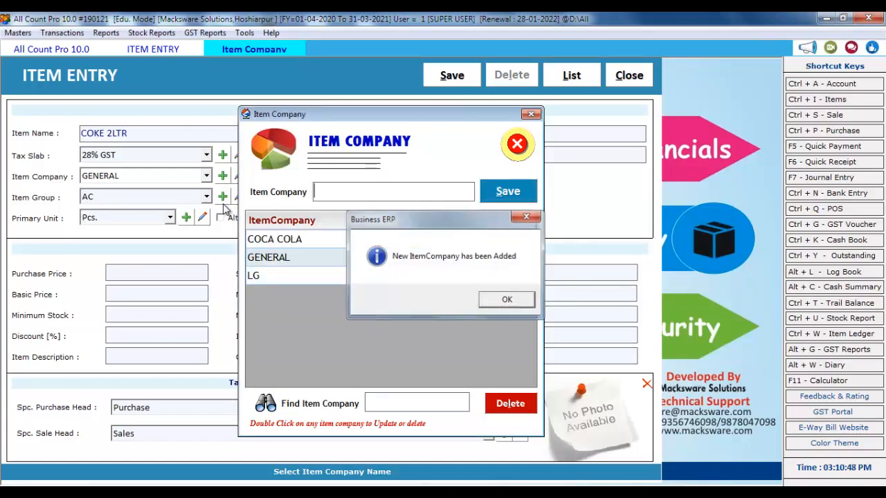
click(494, 301)
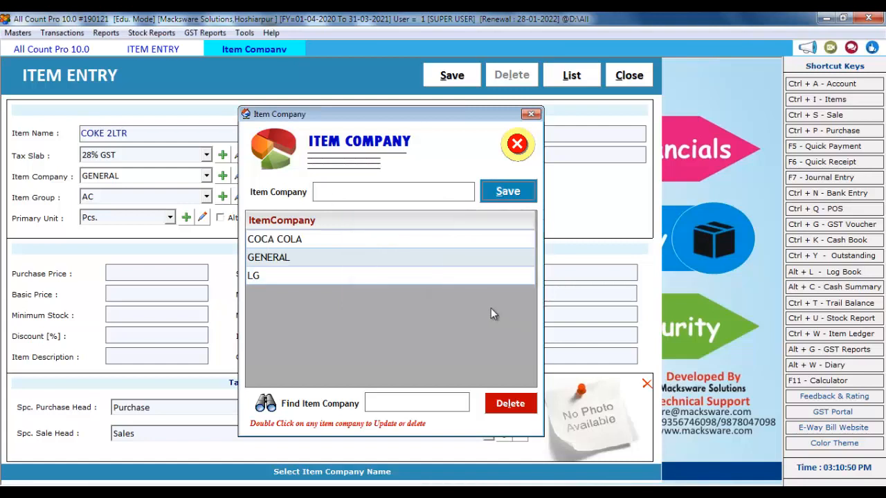
click(518, 143)
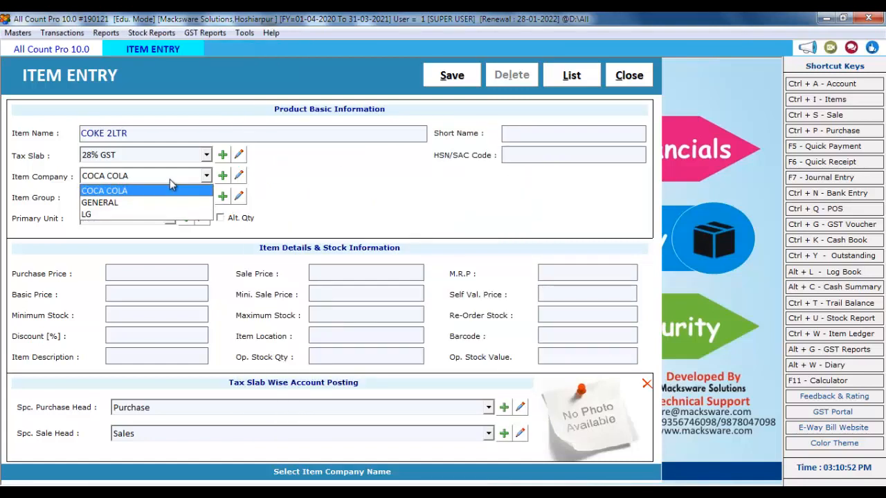
click(146, 191)
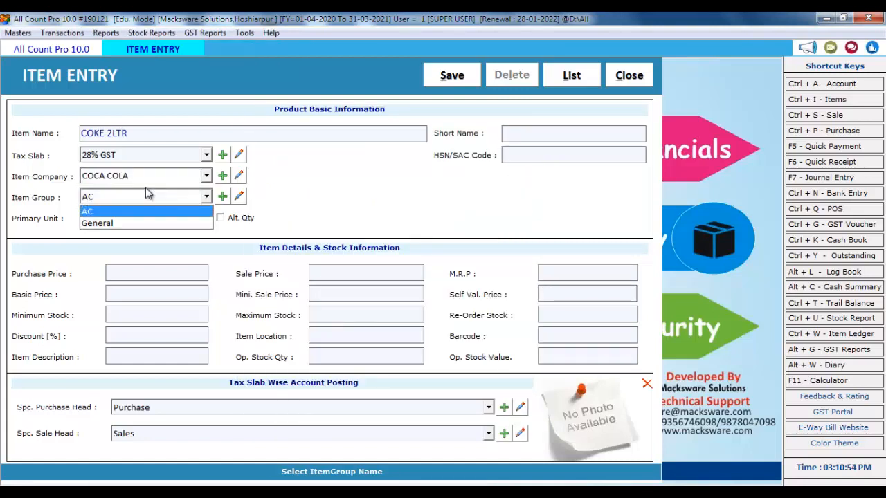
Set group General, unit Pcs. and HSN code 3256, then return to the item list
key(Down)
key(Return)
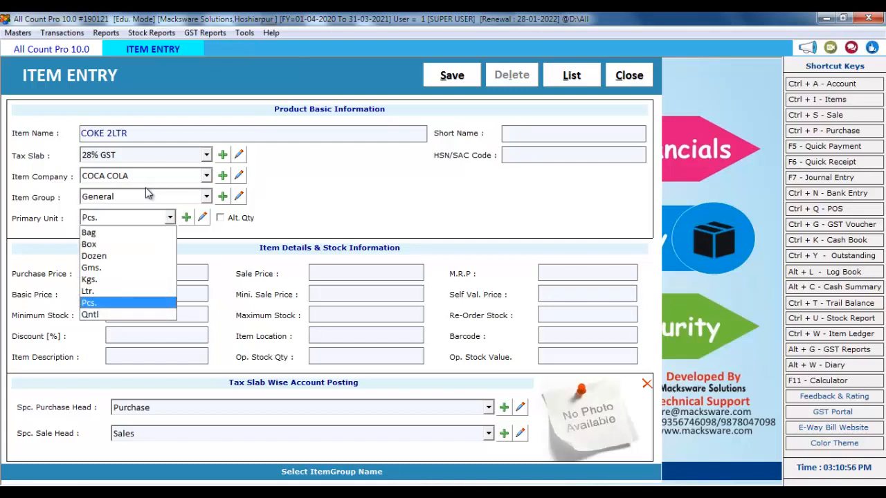
key(Return)
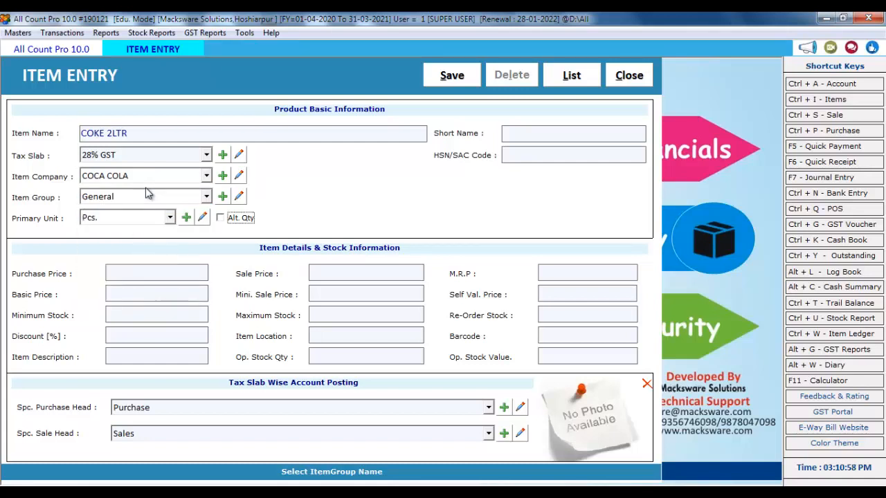
key(Return)
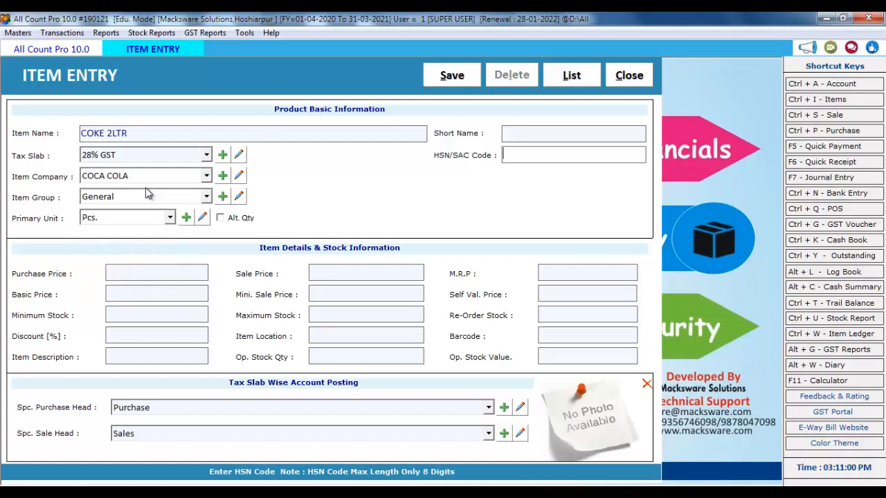
text(3256)
key(Return)
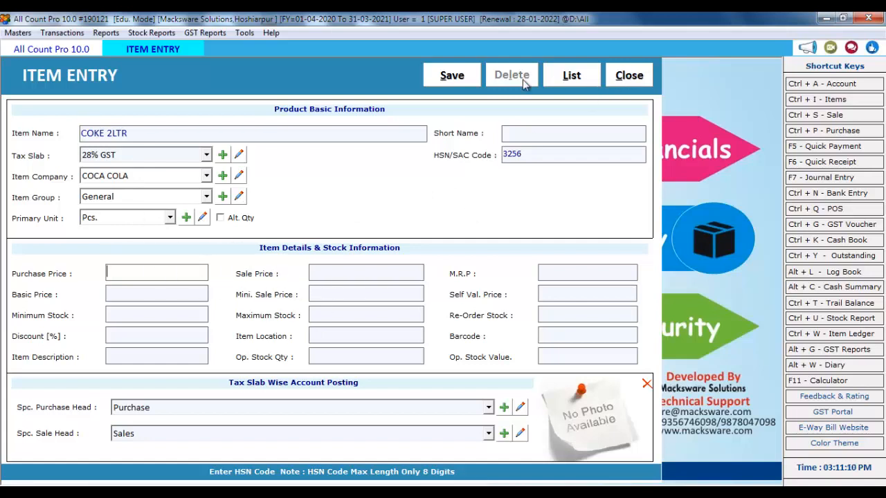
click(569, 77)
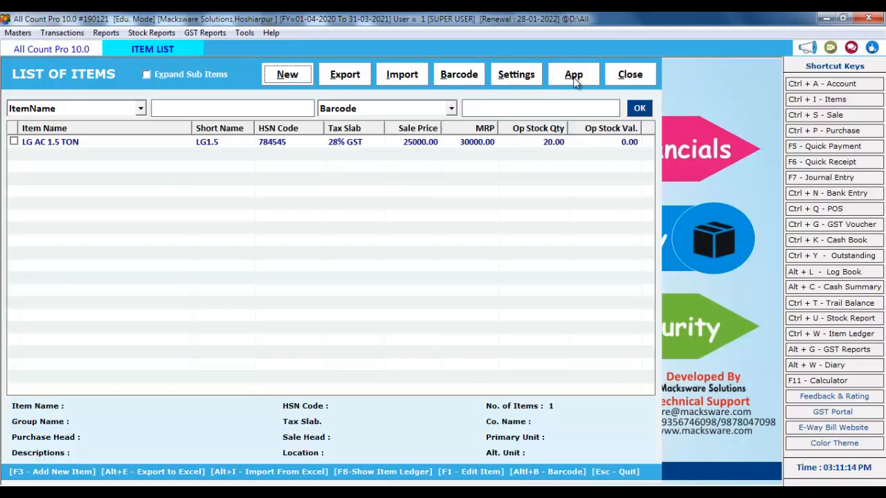
In Subitem Master, set 1 sub item titled Batch with Expiry Date and Mfg. Date fields
click(520, 75)
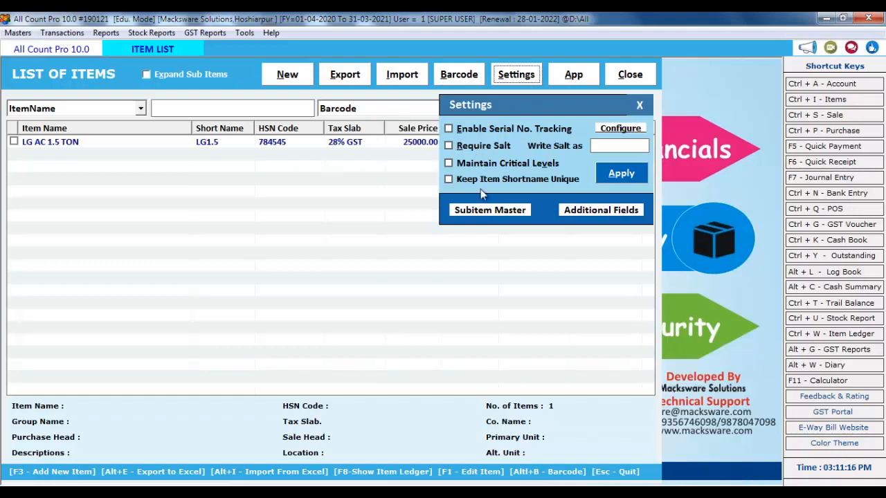
click(499, 213)
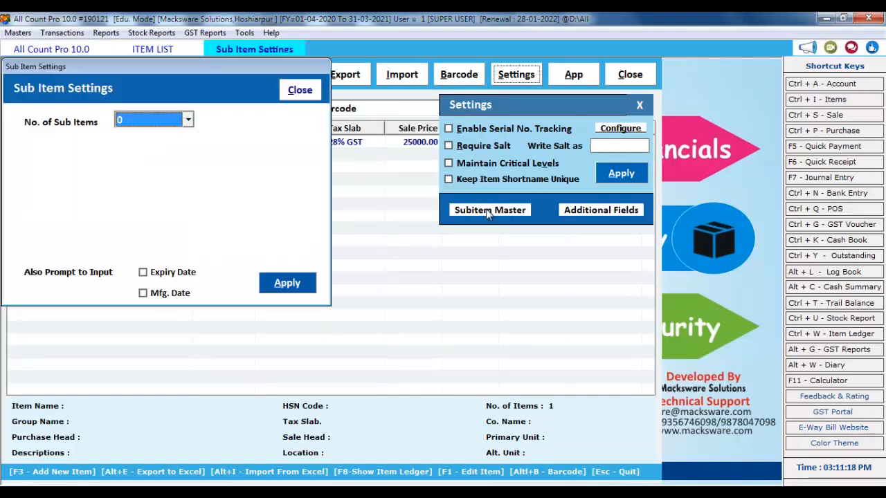
click(188, 120)
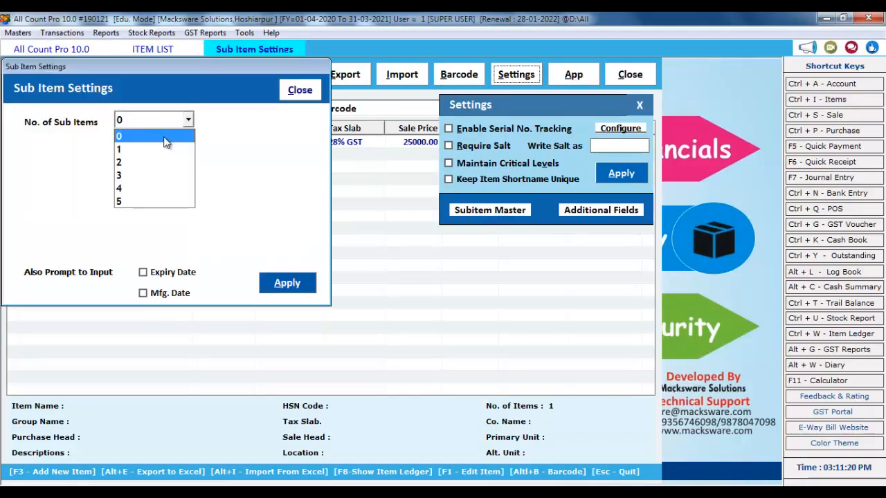
click(164, 149)
click(154, 149)
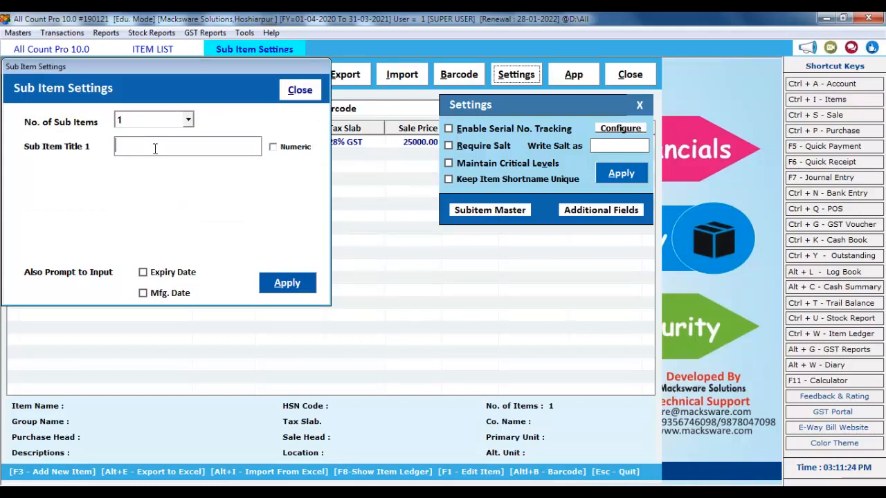
text(Batch)
click(156, 274)
click(166, 294)
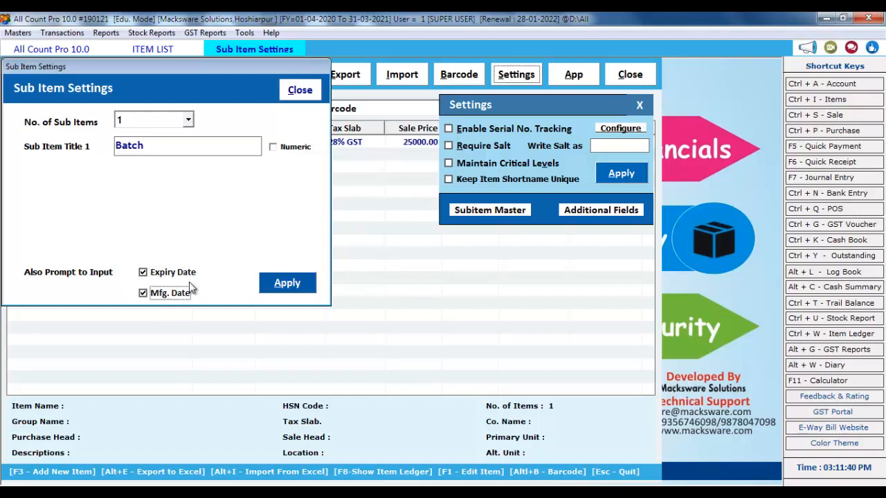
click(302, 284)
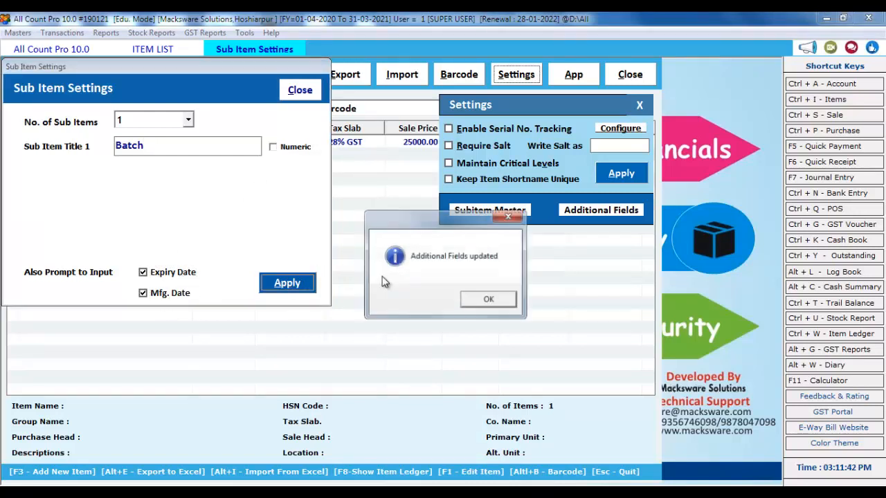
click(486, 300)
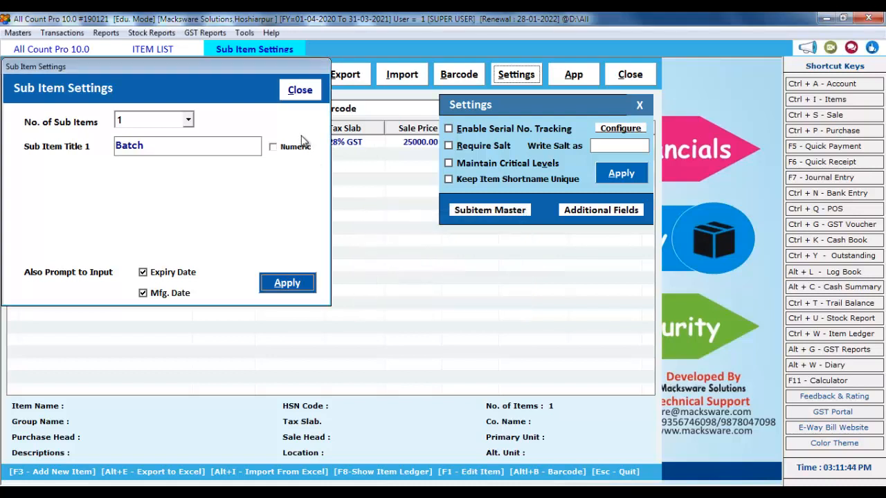
click(300, 90)
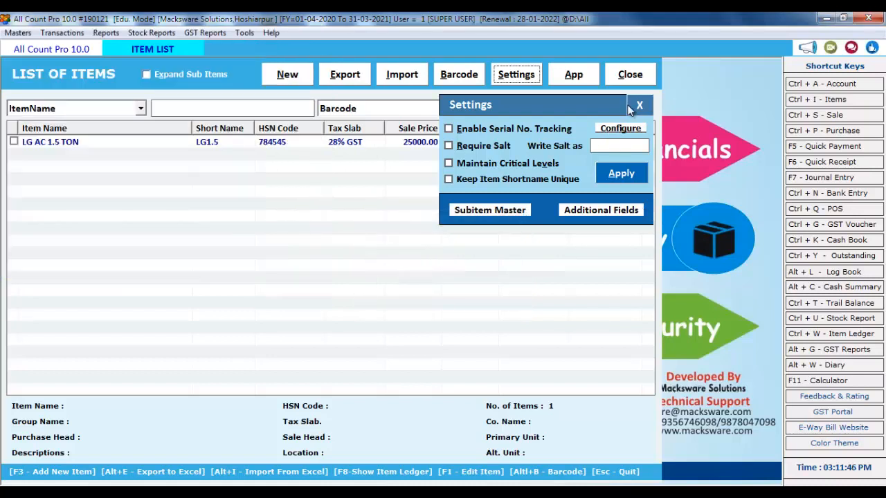
click(638, 104)
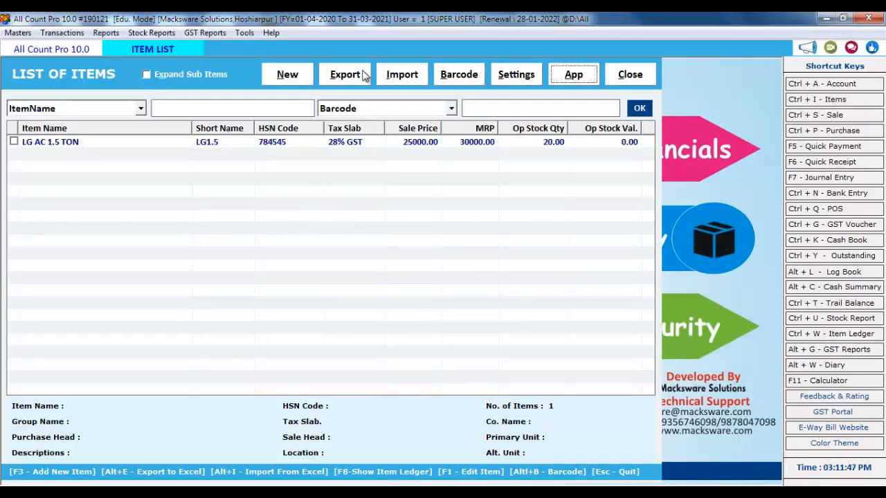
Start a new item named Coke with the 28% GST tax slab
click(280, 76)
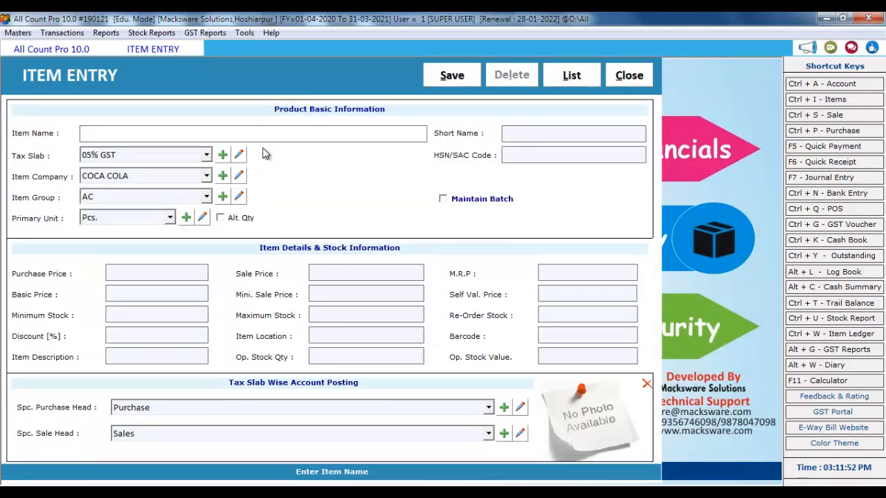
text(Coke)
key(Return)
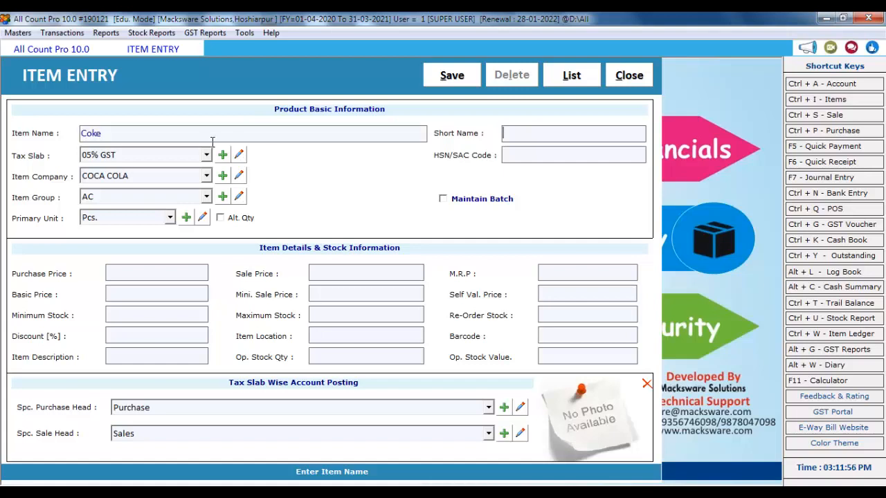
key(Return)
key(Return)
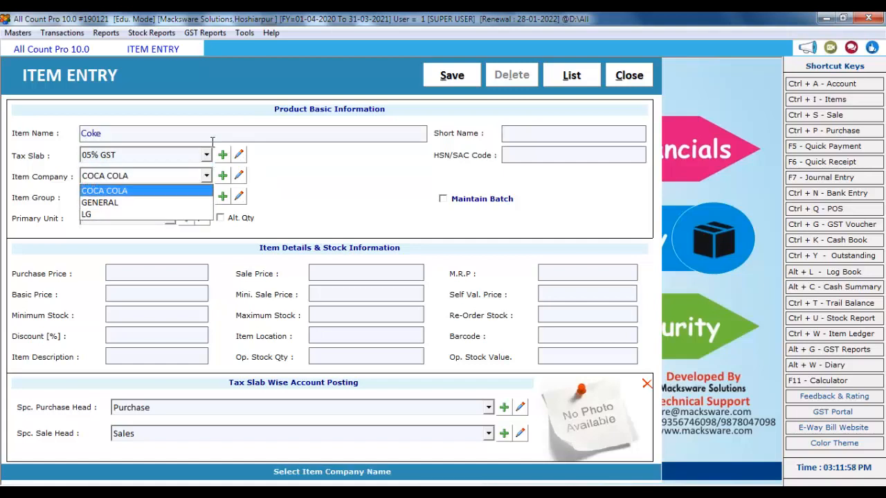
click(132, 159)
click(133, 159)
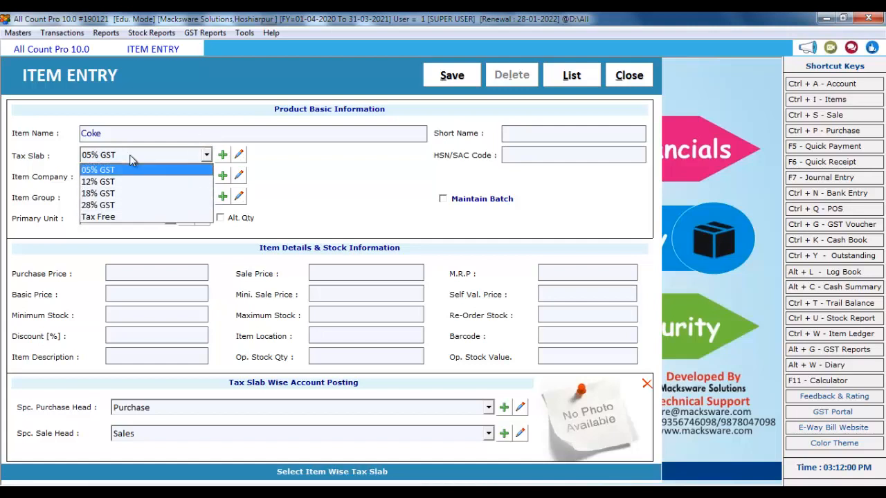
key(Down)
key(Down)
key(Down)
key(Return)
key(Return)
key(Return)
key(Return)
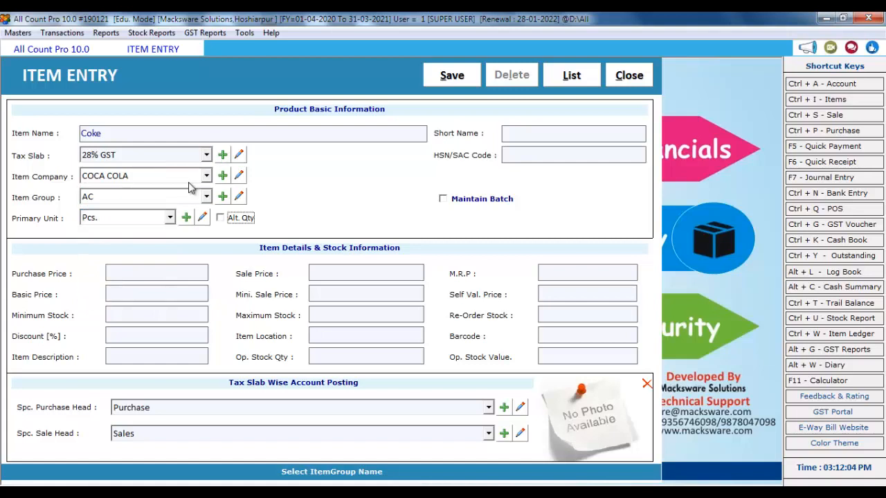
Set group General and unit Pcs., skip HSN, and enable Maintain Batch
click(173, 197)
click(131, 219)
click(133, 222)
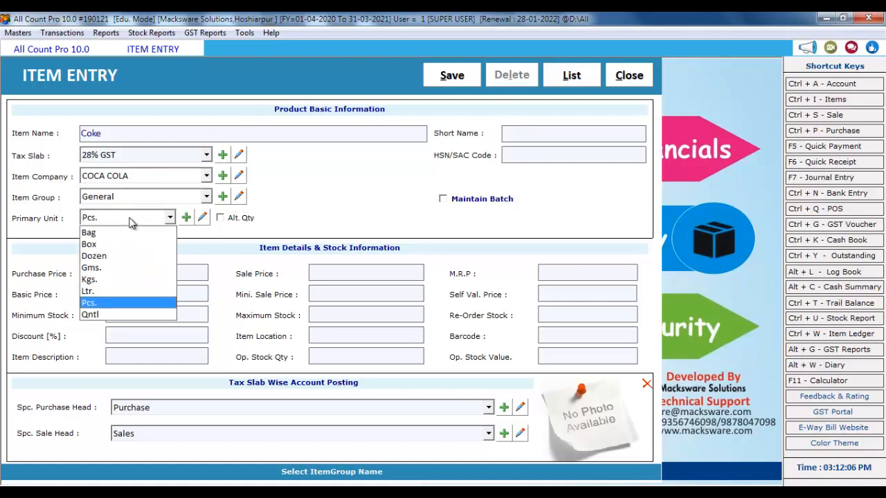
key(Return)
key(Return)
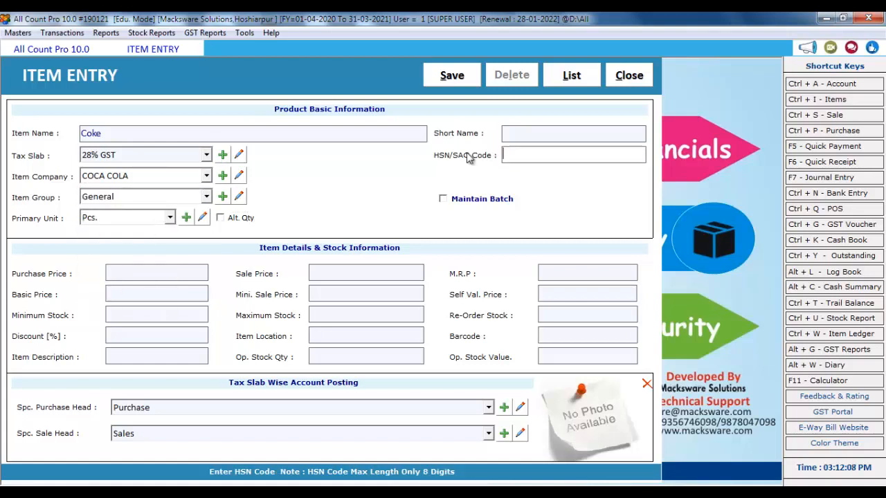
key(Return)
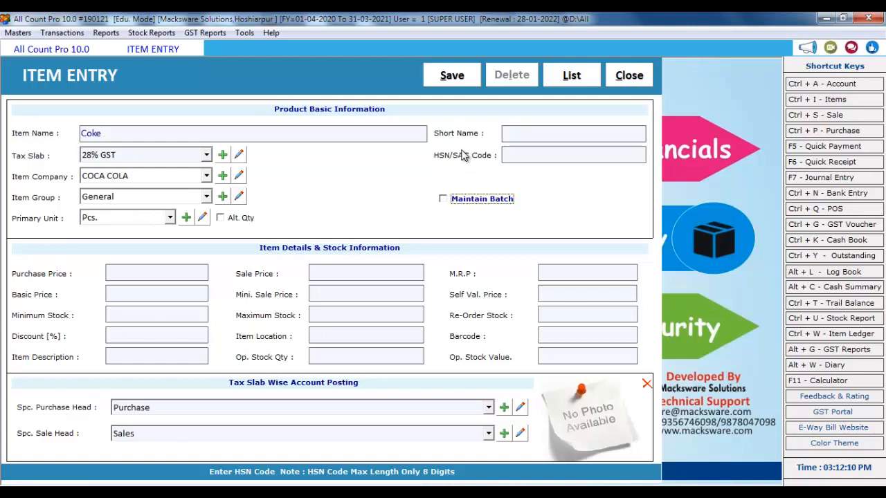
click(478, 201)
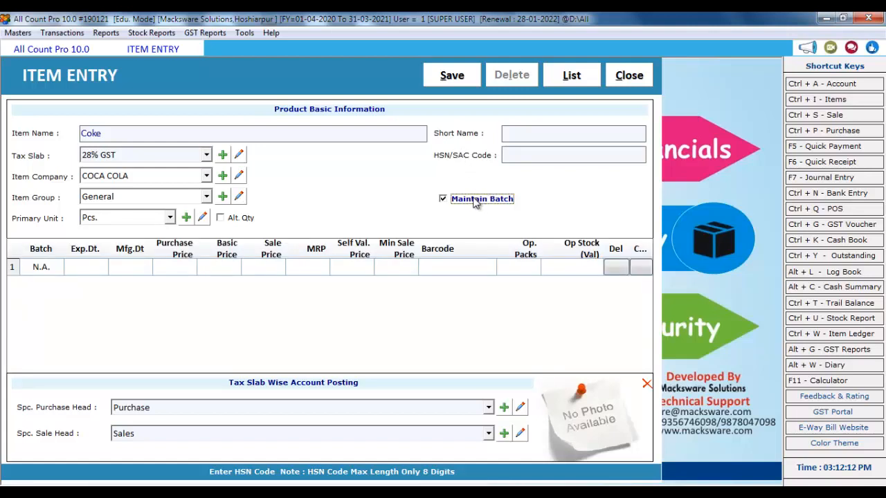
Enter batch AS787 with expiry 12-2022 and manufacturing date 12-2020
click(56, 263)
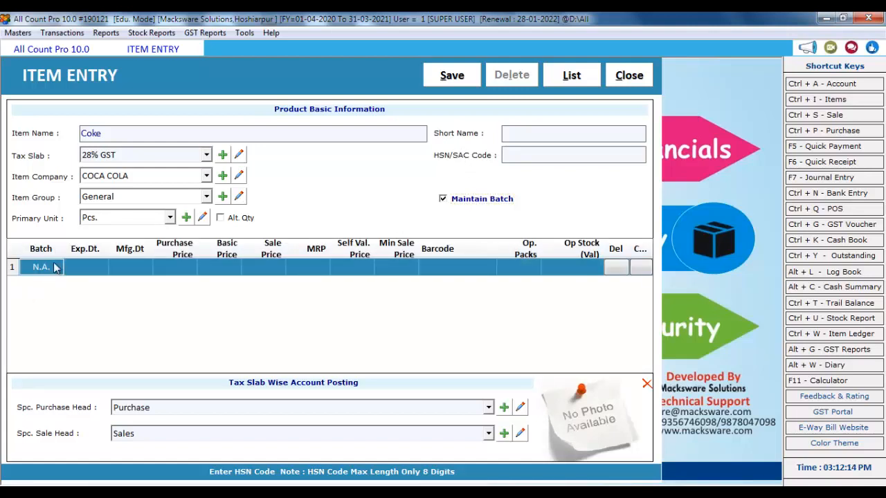
click(55, 267)
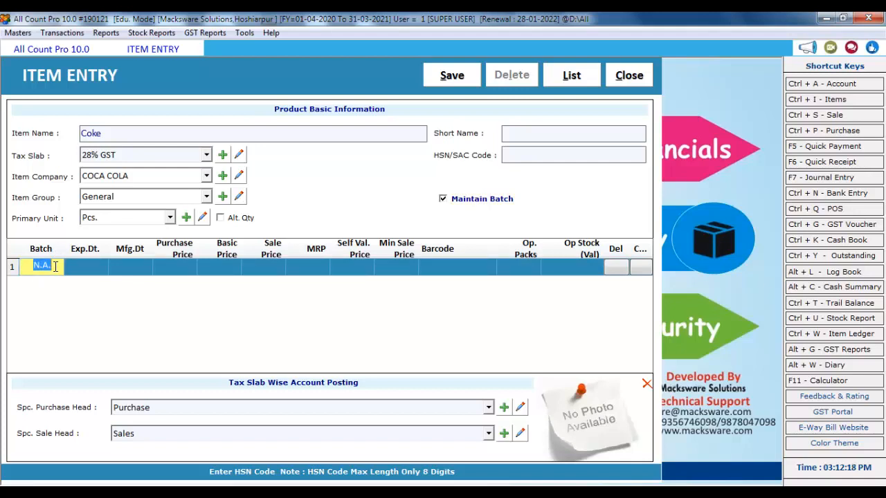
text(AS787)
key(Return)
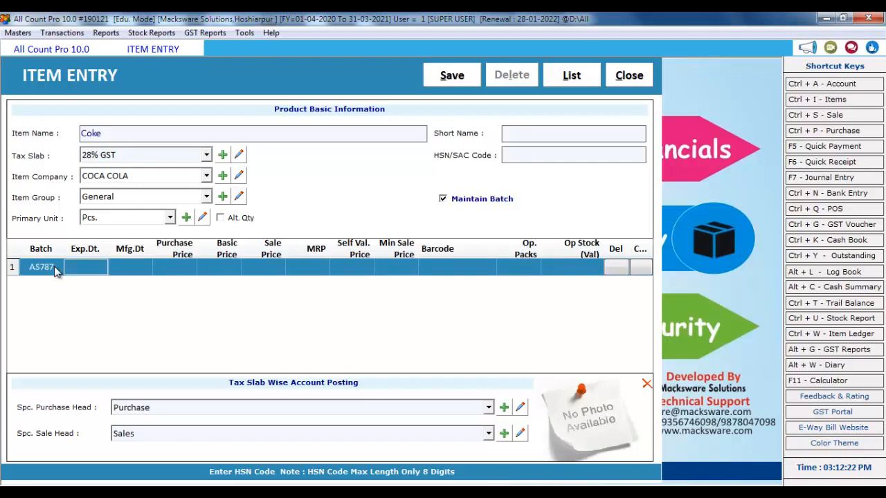
text(12)
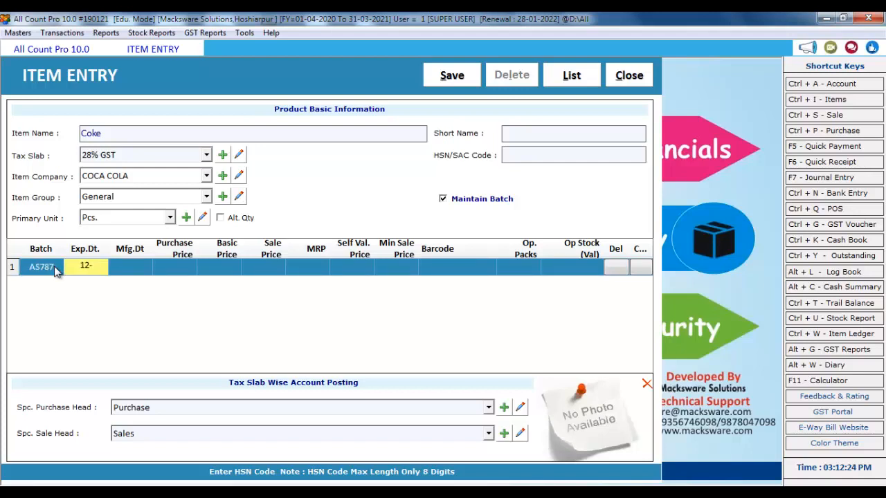
text(-2022)
key(Return)
text(2-2020)
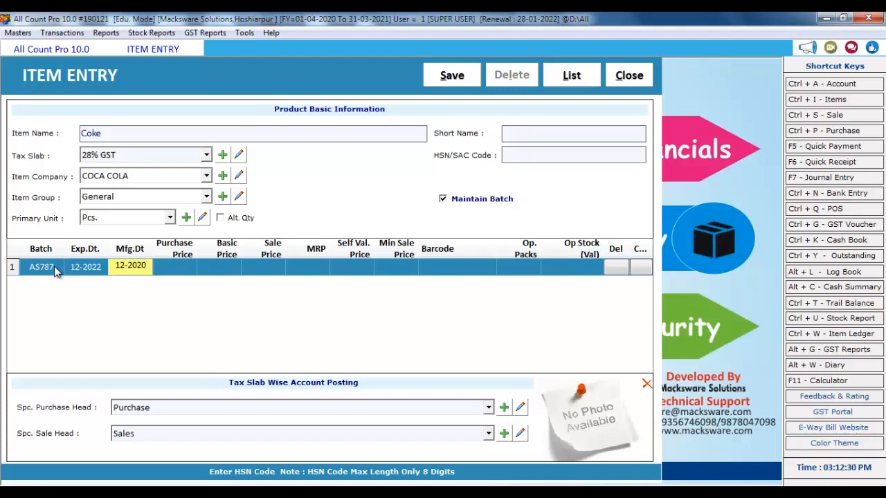
key(Return)
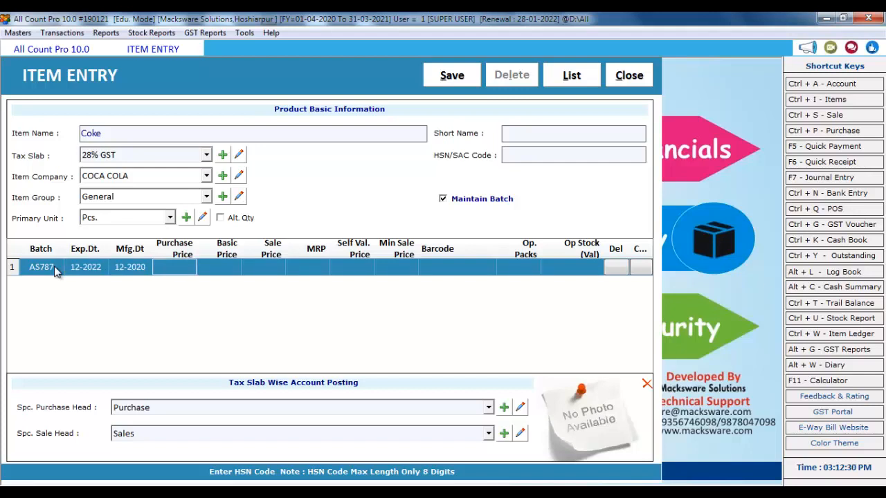
Leave the prices empty, enter 10 opening packs, and save the Coke item
key(Return)
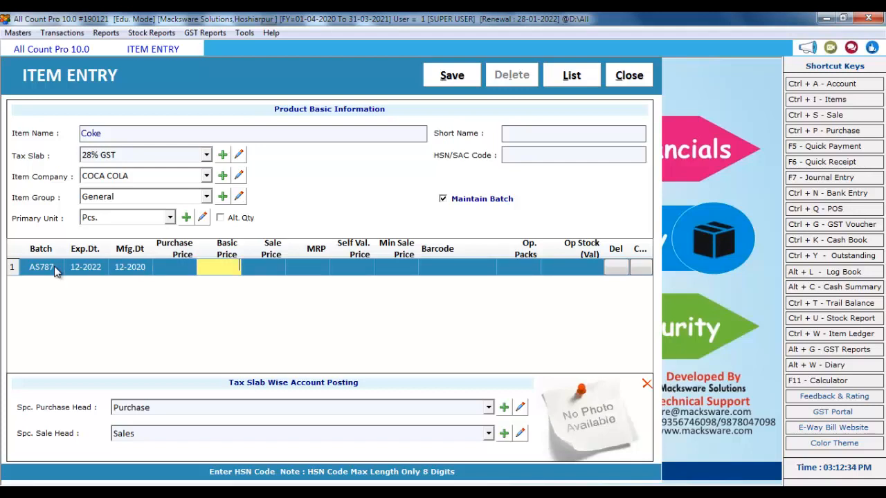
key(Return)
key(Return)
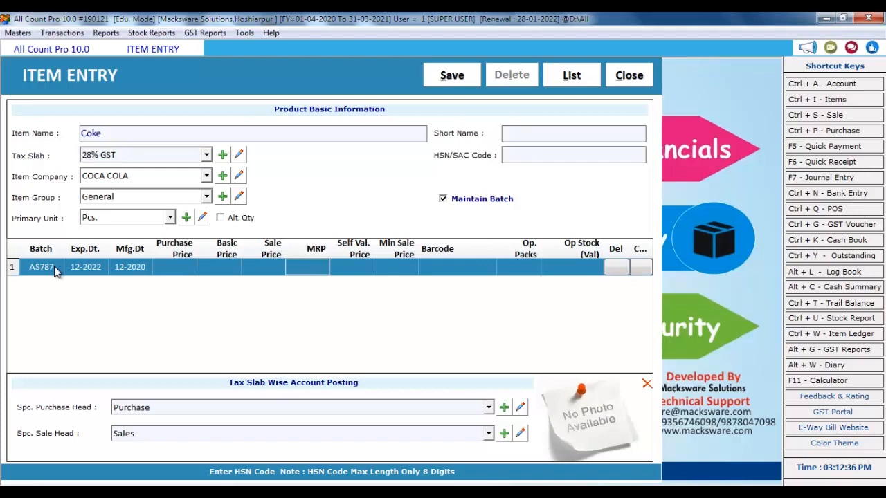
key(Return)
key(Return)
key(Return)
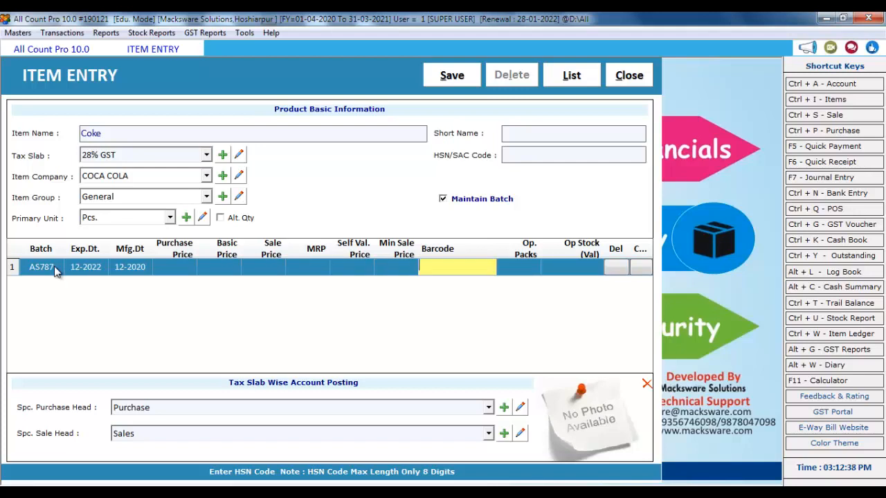
key(Return)
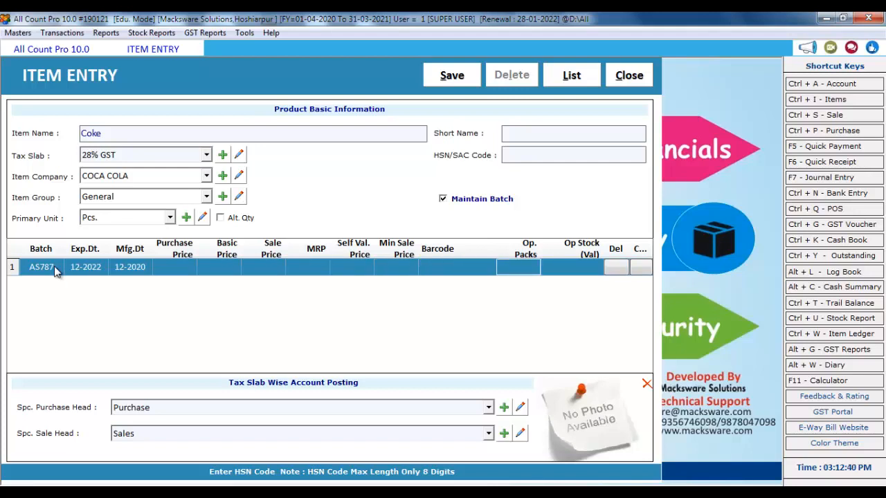
text(10)
key(Return)
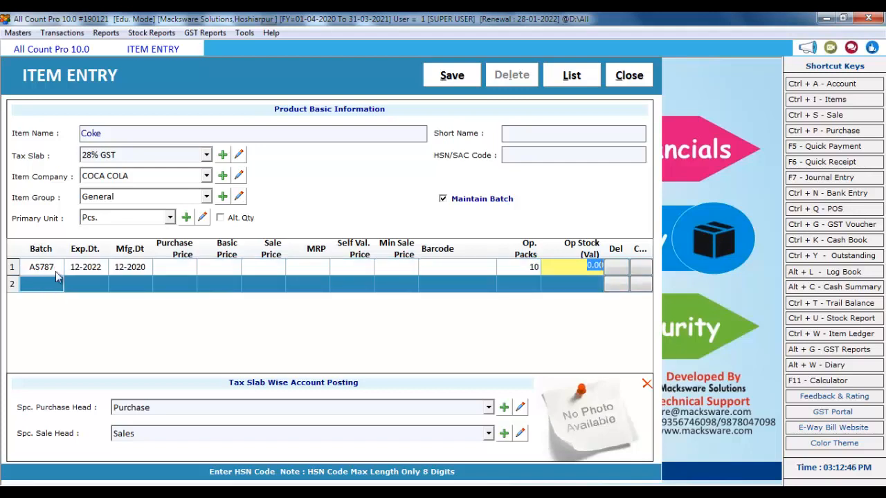
click(467, 81)
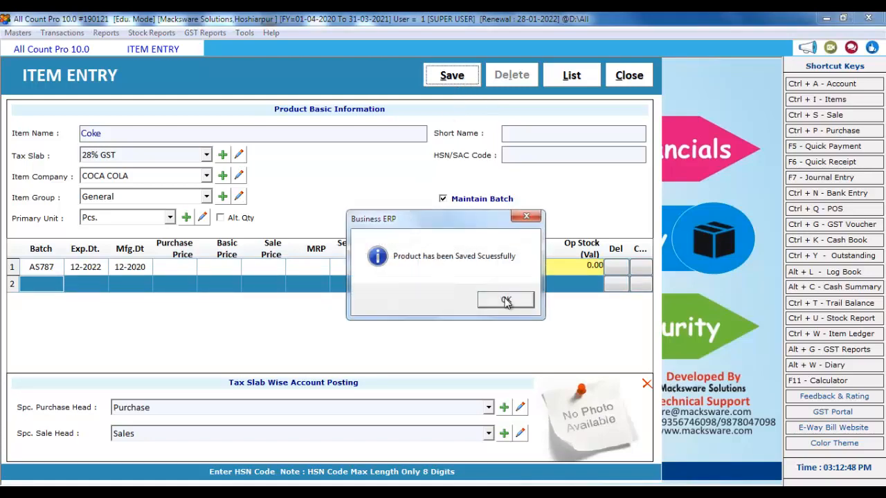
Review the LG AC 1.5 TON and Coke entries in the item list, then close it
click(506, 301)
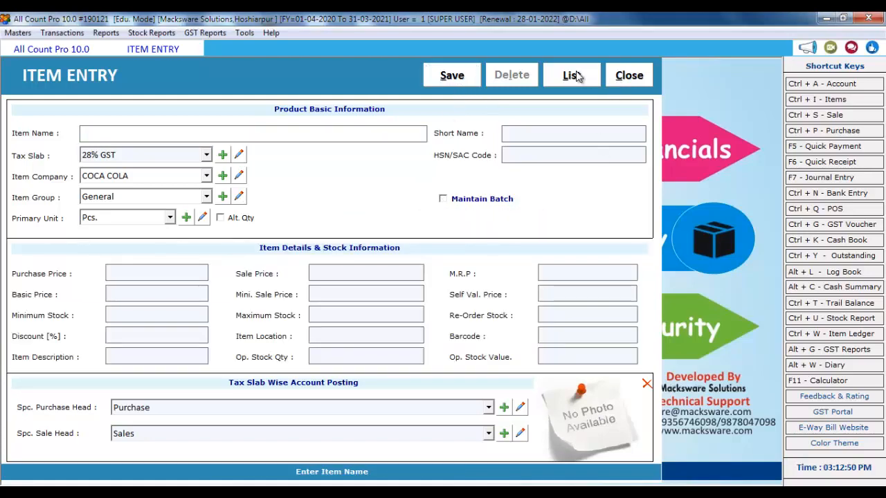
click(571, 75)
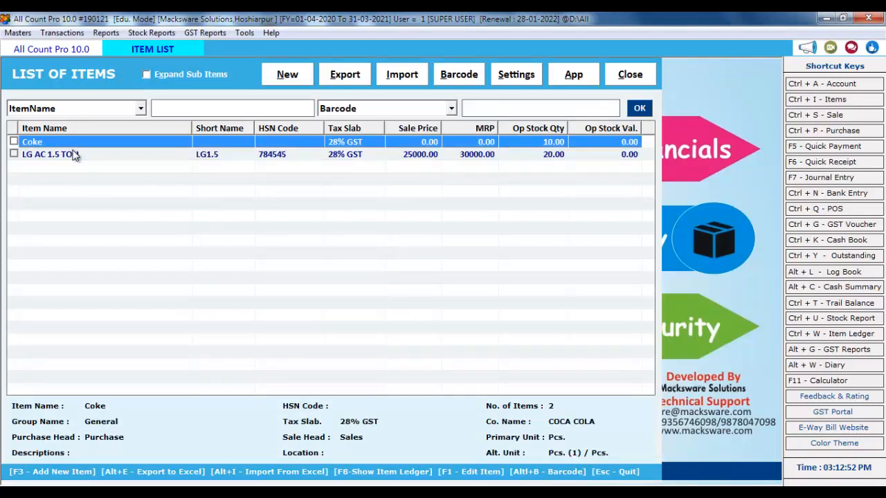
click(85, 158)
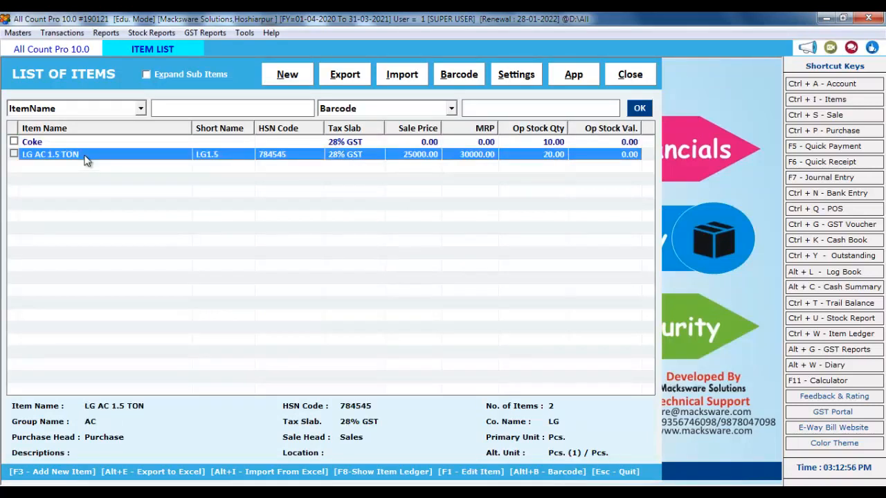
click(145, 141)
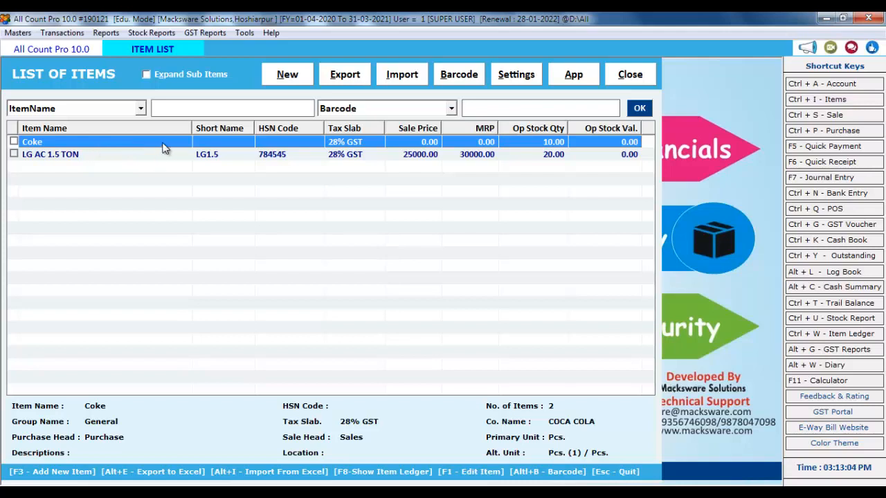
click(624, 81)
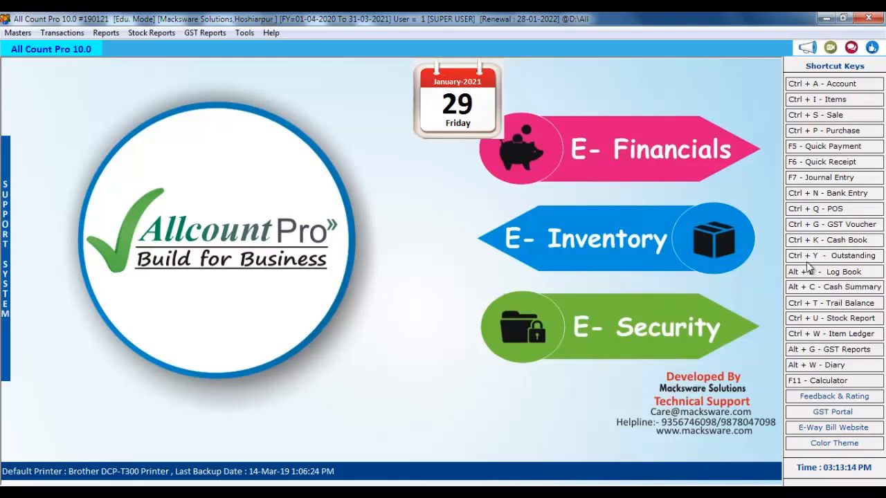
click(855, 263)
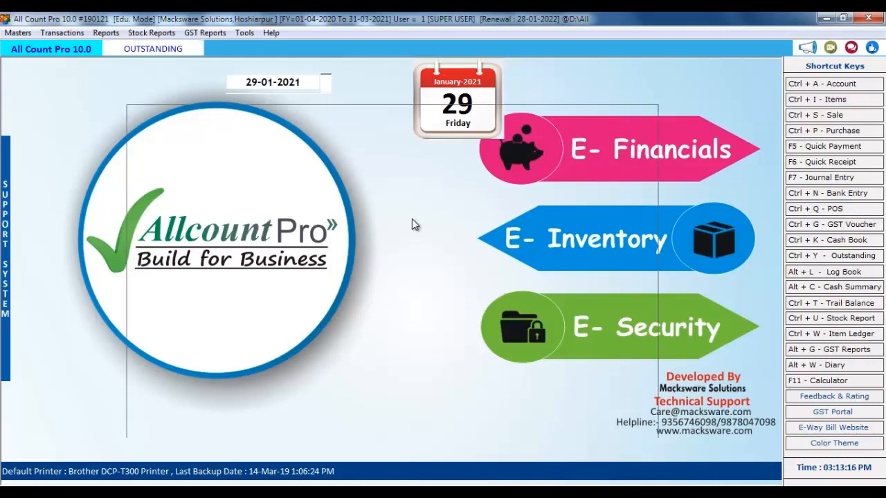
click(357, 90)
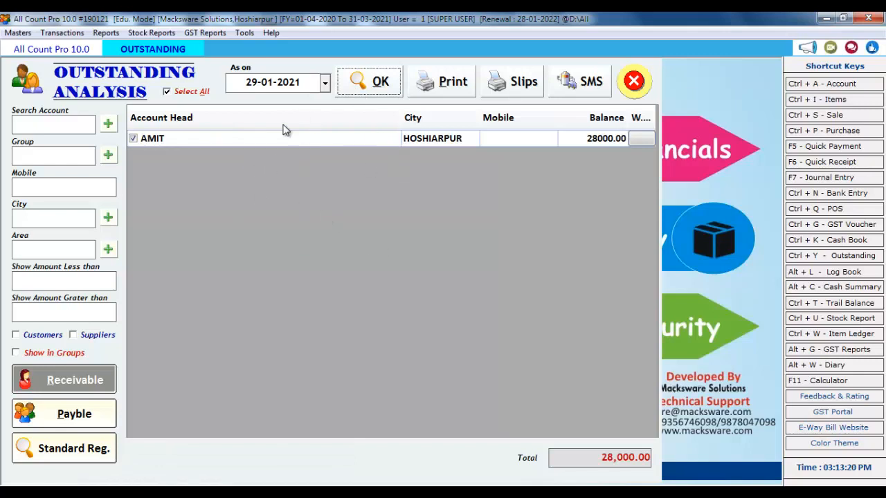
click(97, 384)
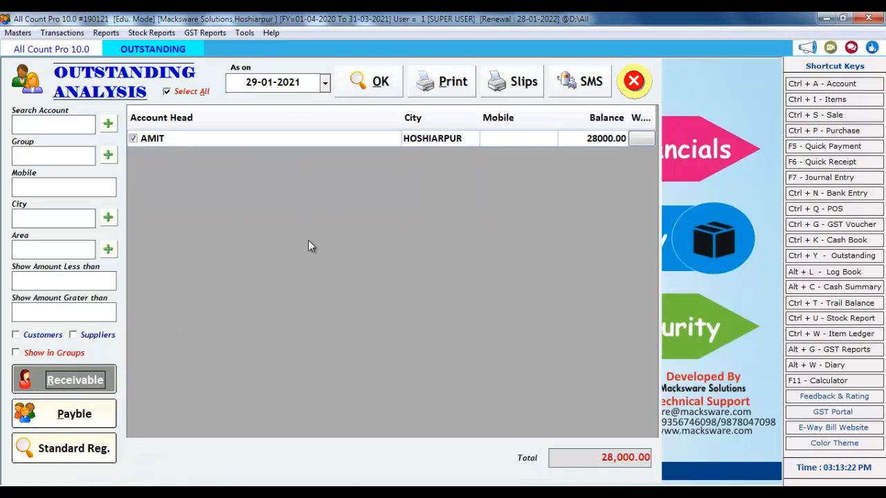
click(282, 144)
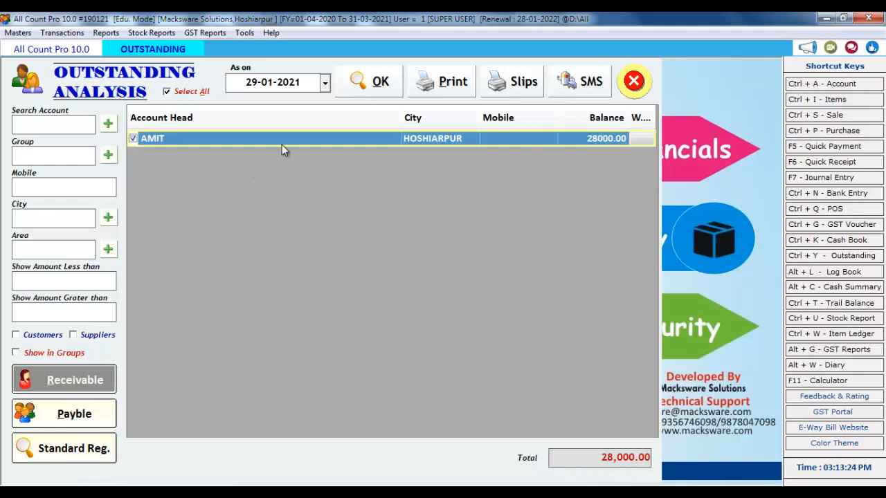
click(88, 420)
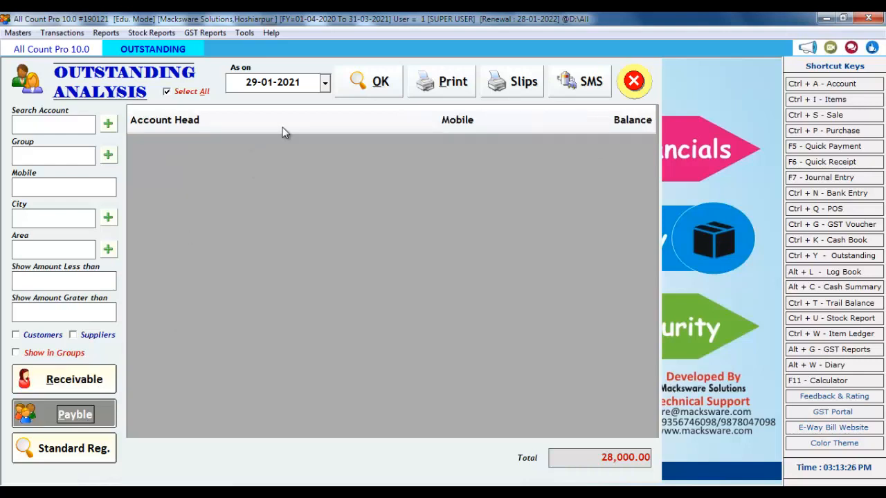
click(350, 82)
click(240, 150)
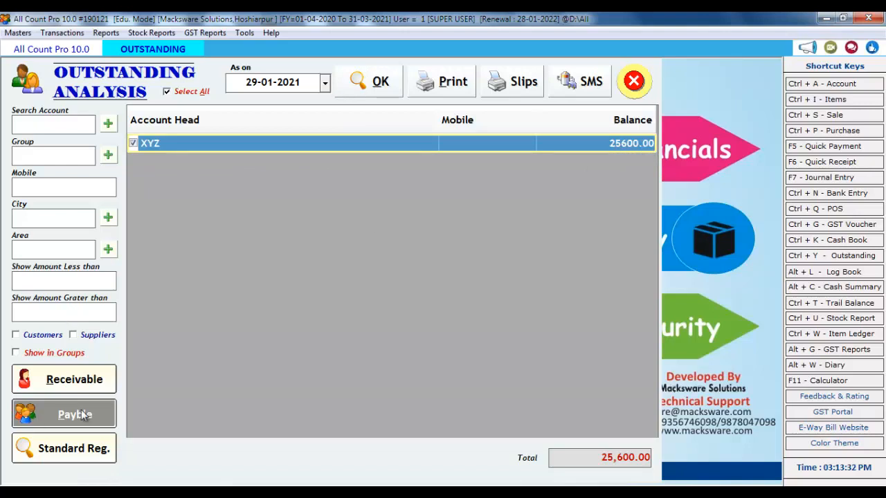
click(62, 378)
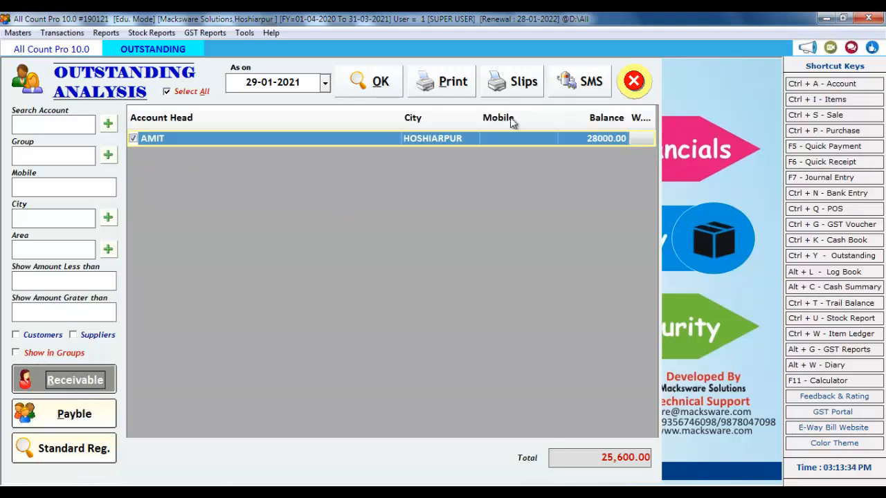
click(637, 83)
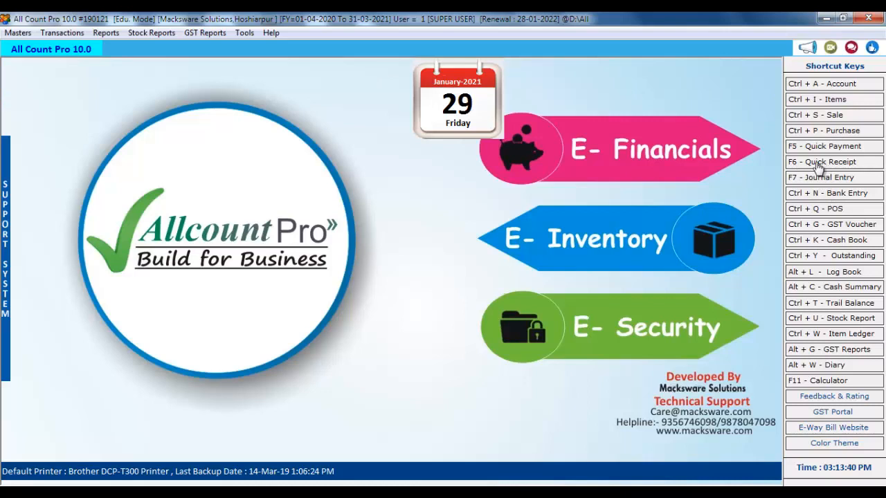
Start a Cash quick receipt dated 29-01-2021 and open a blank new account form
click(838, 162)
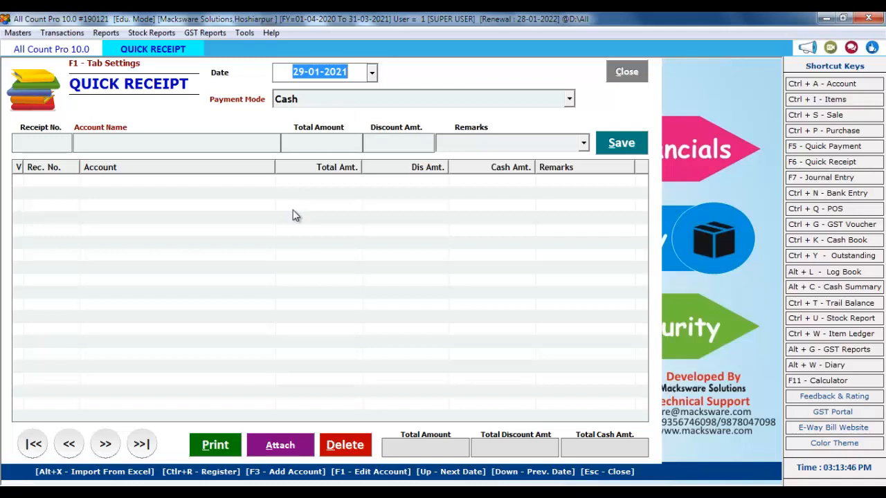
key(Return)
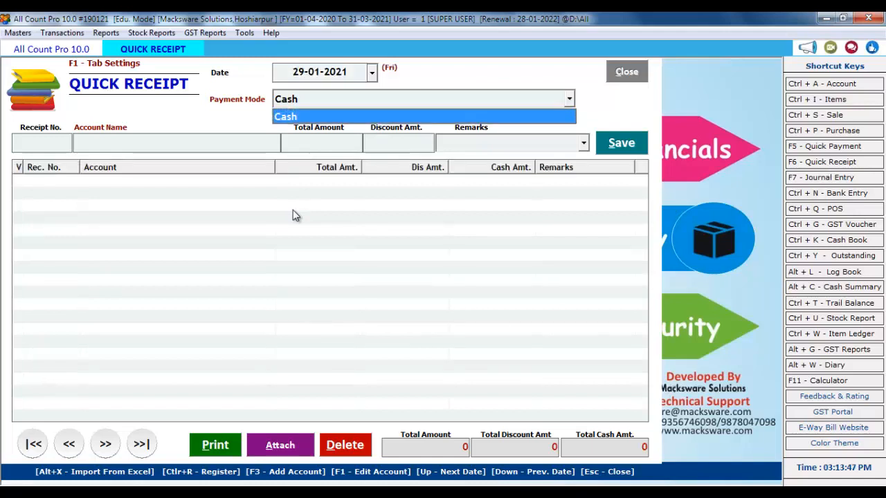
click(313, 98)
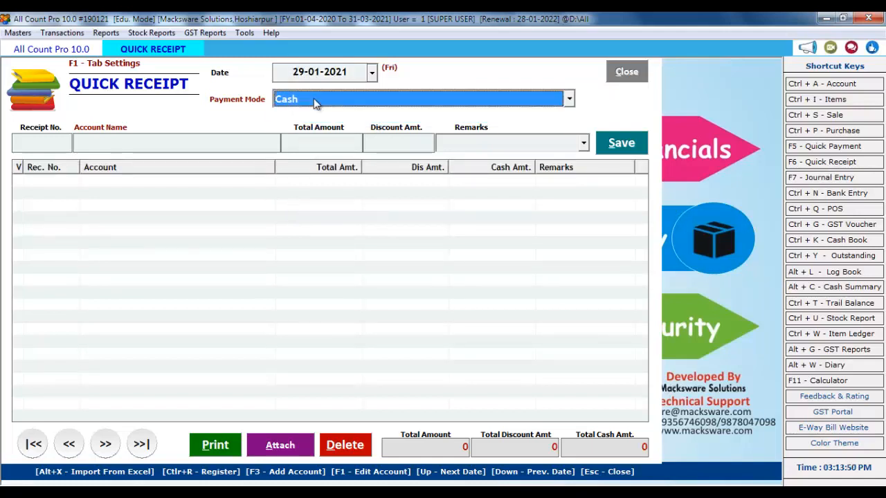
click(313, 98)
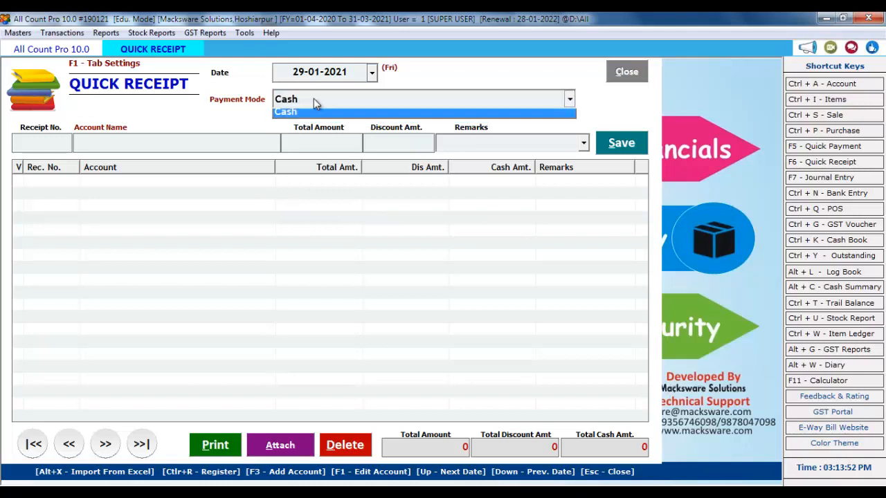
click(313, 99)
click(314, 98)
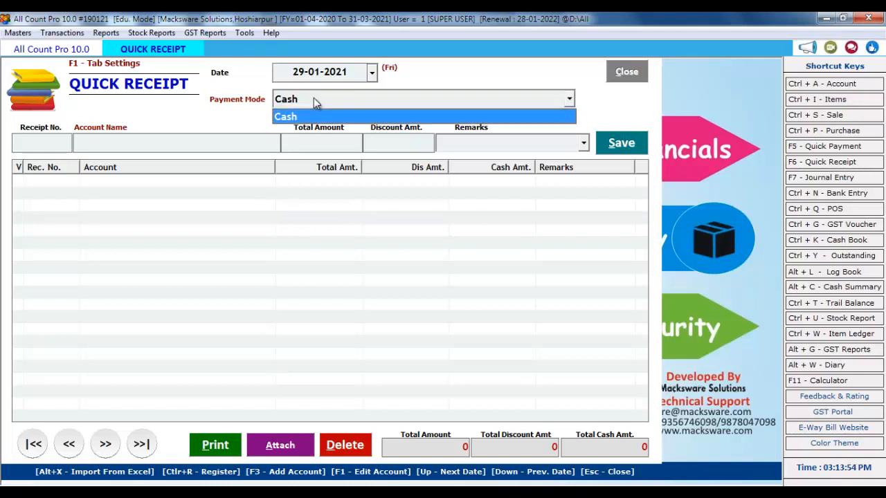
key(F3)
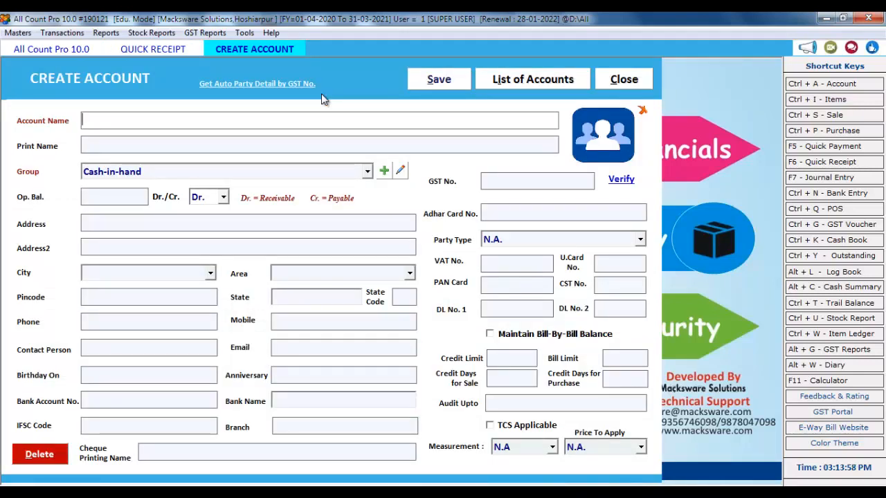
Create account PNB under Bank Accounts with city HOSHIARPUR, state Punjab
text(PNB)
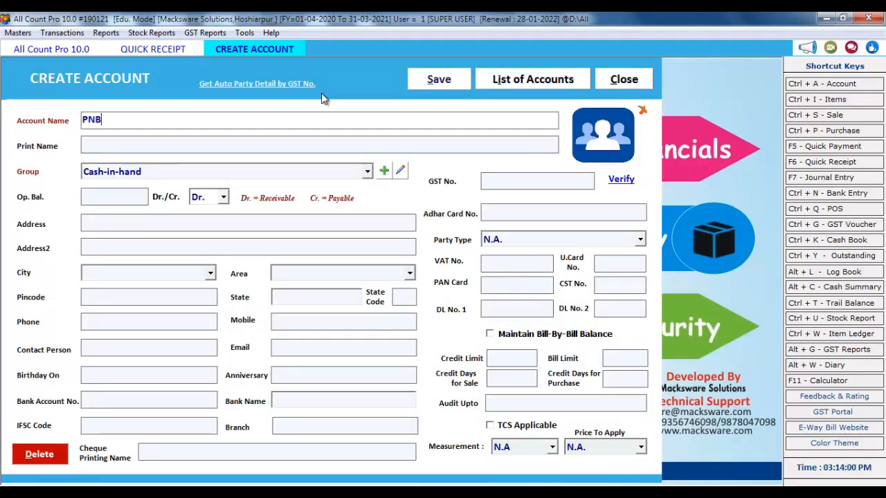
key(Return)
key(Return)
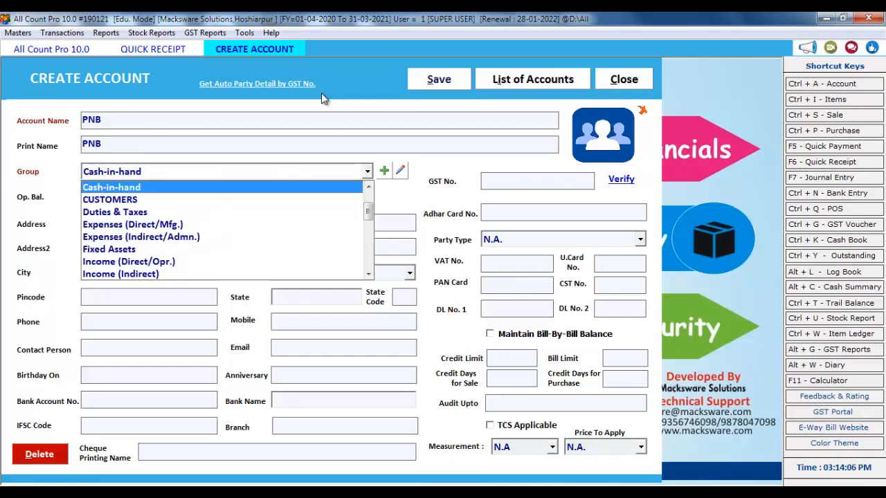
text(b)
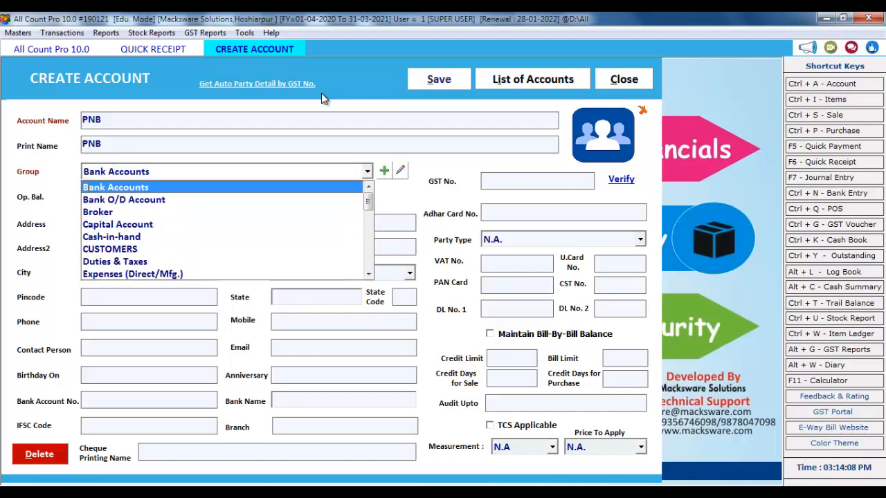
key(Return)
key(Return)
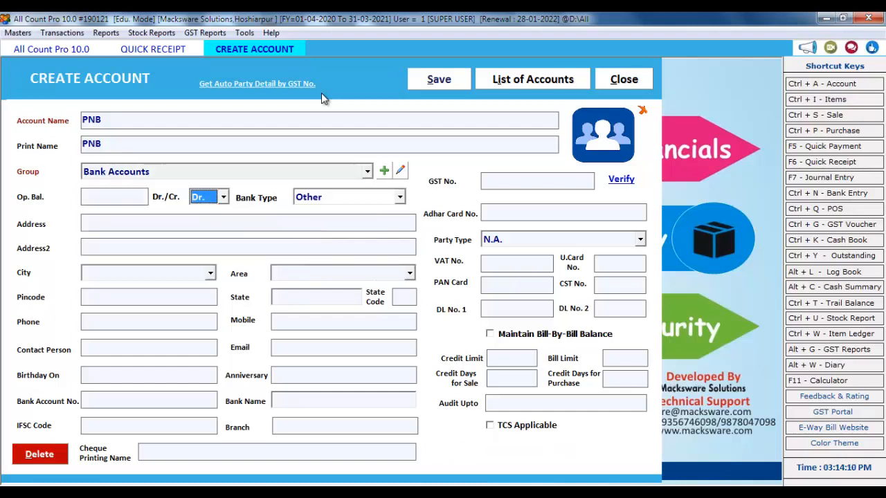
key(Return)
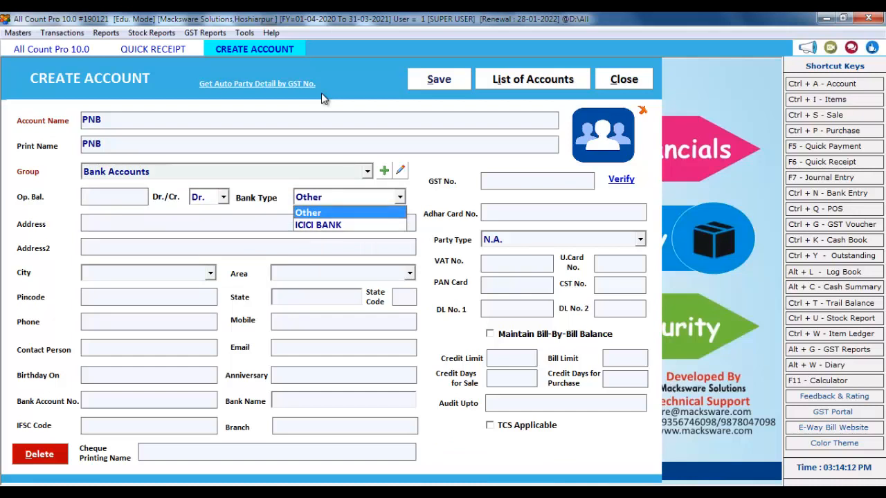
key(Return)
key(Return)
key(Return)
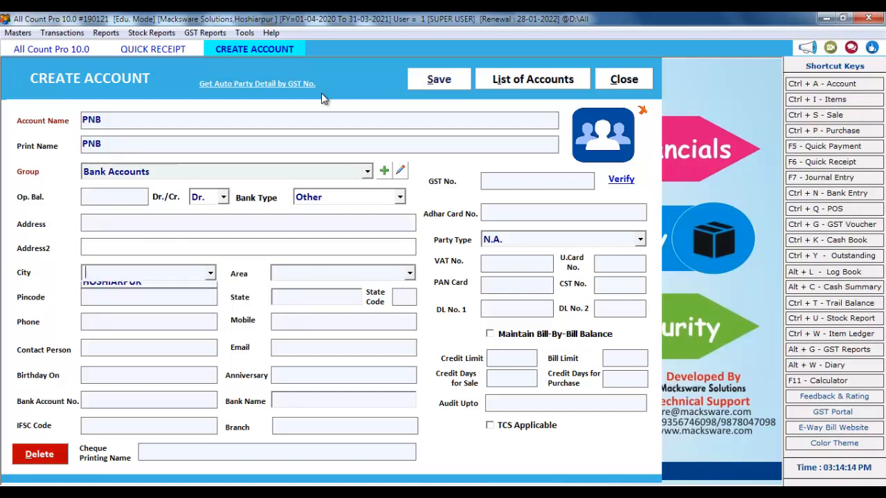
key(Down)
key(Return)
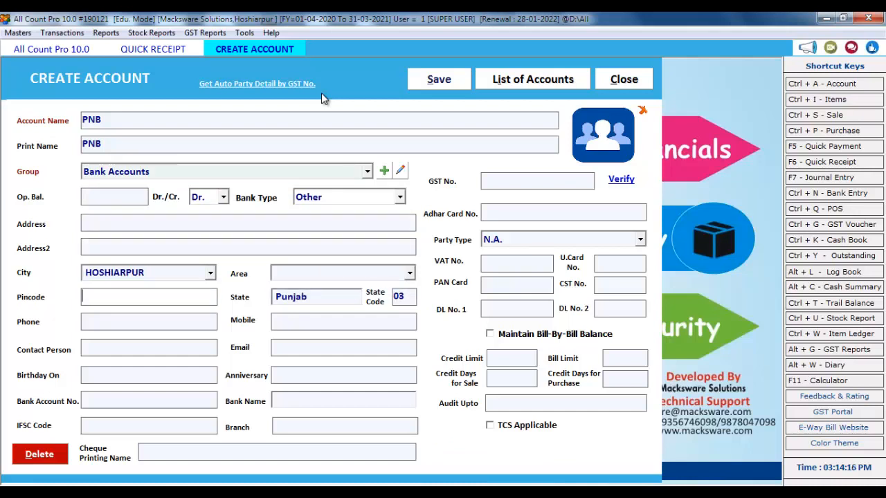
Save the new PNB account, then receive from the customer via PNB with cheque 457845 dated 30-01-2021
click(442, 80)
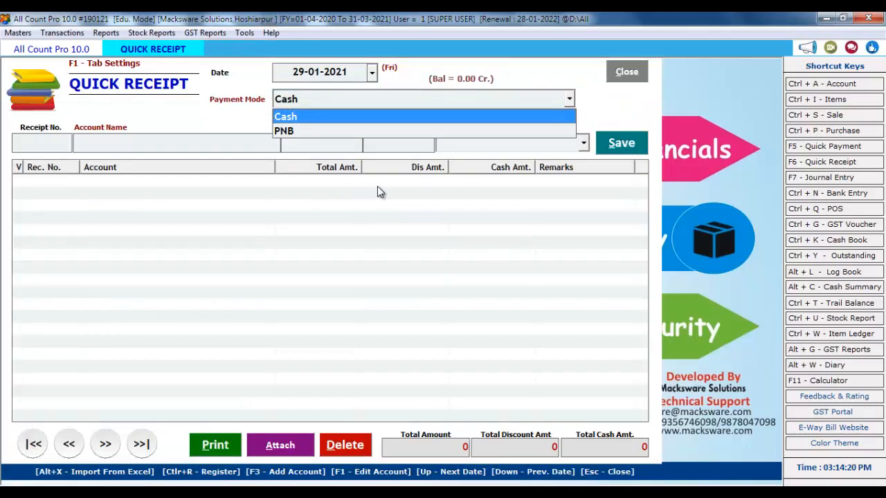
key(Down)
key(Return)
key(Return)
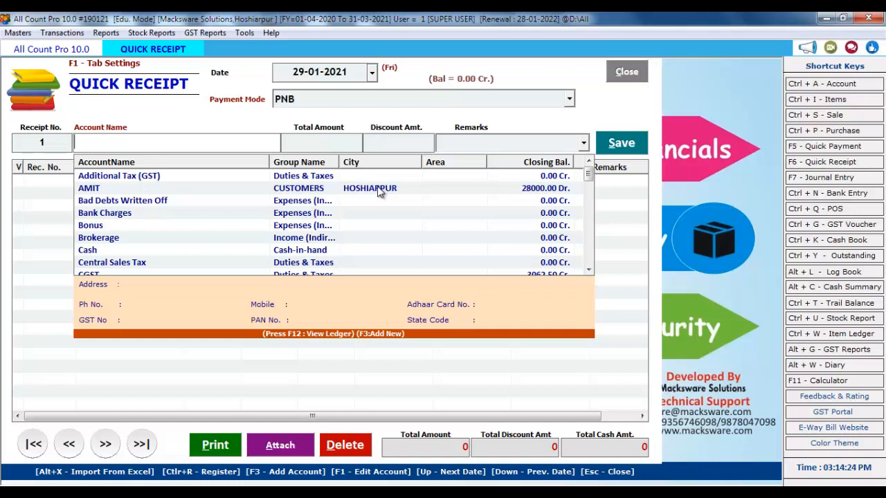
key(Down)
key(Down)
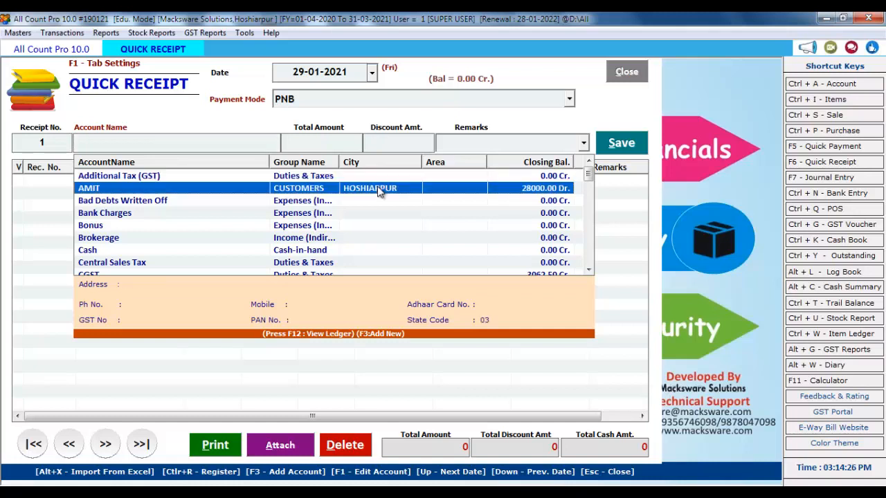
key(Return)
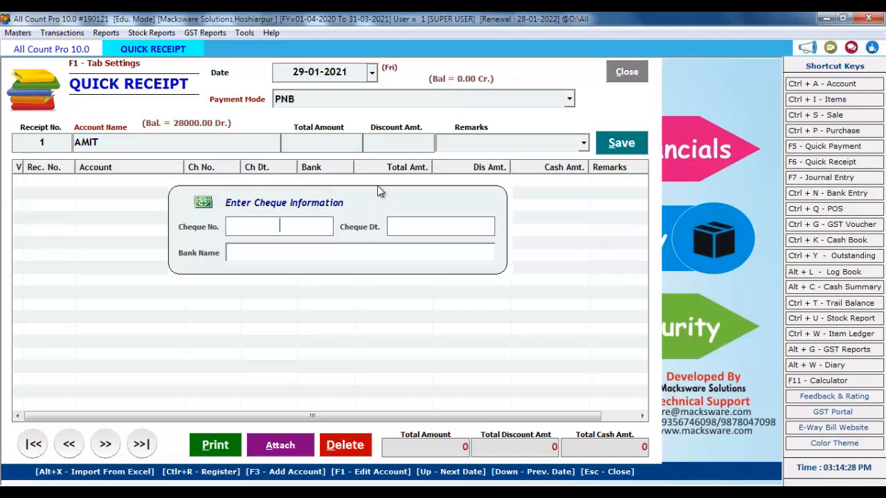
text(457845)
key(Return)
text(30-01-2021)
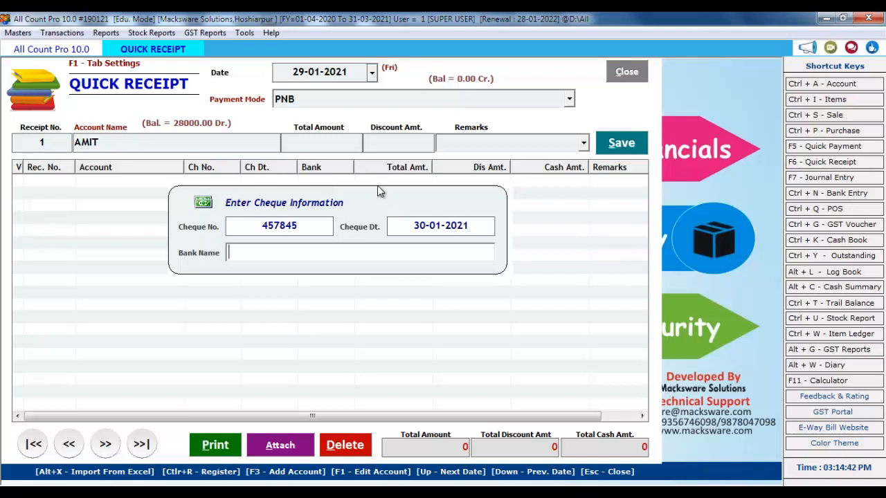
Enter HDFC as the cheque's bank and amount 10000, skip the discount, and save the receipt
text(HDFC)
key(Return)
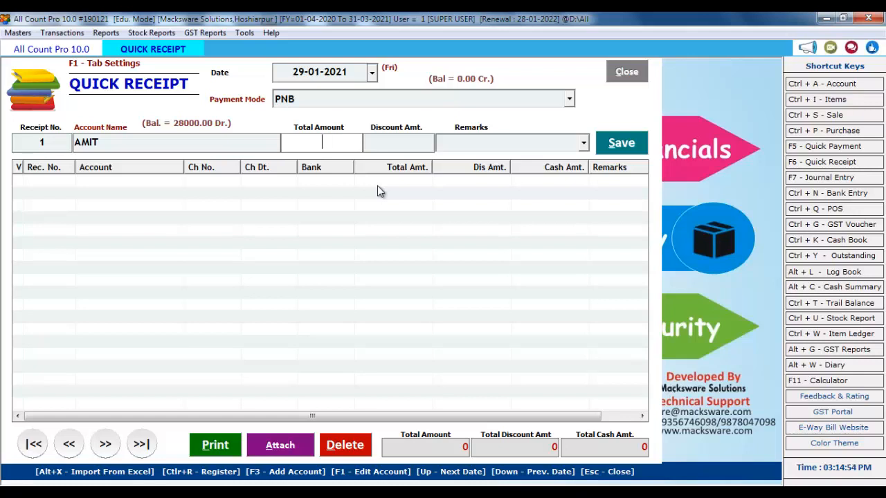
text(10000)
key(Return)
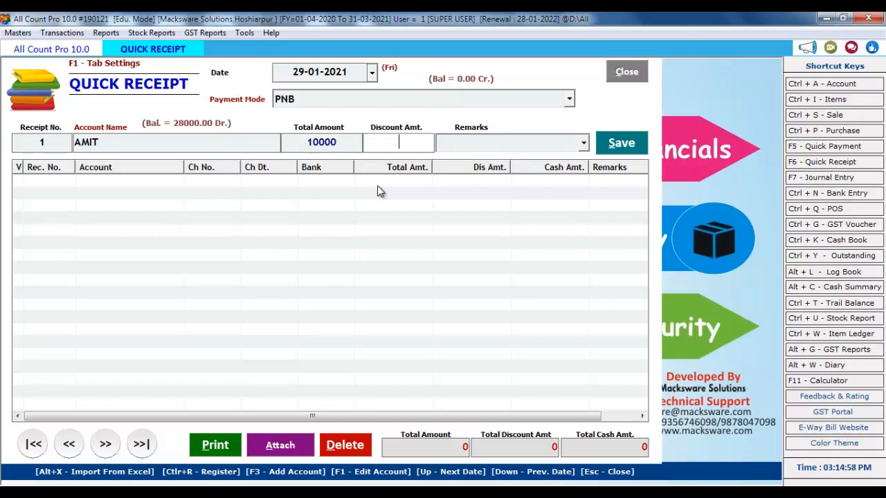
key(Return)
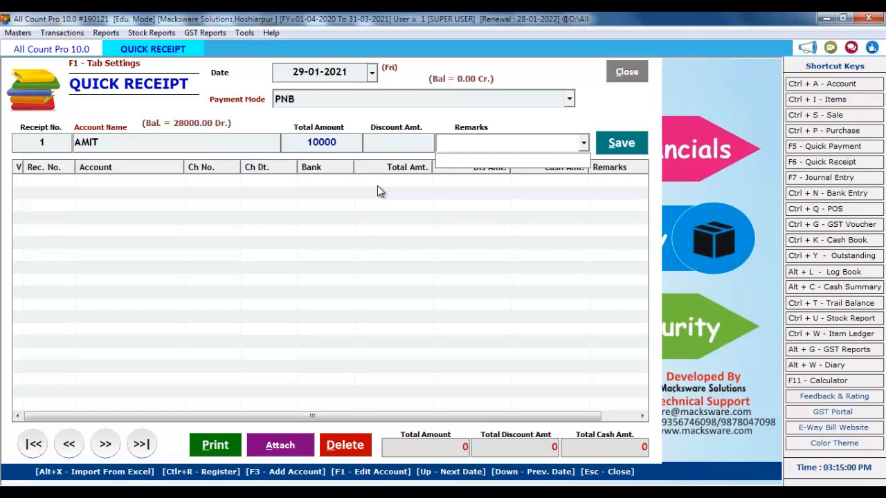
key(Return)
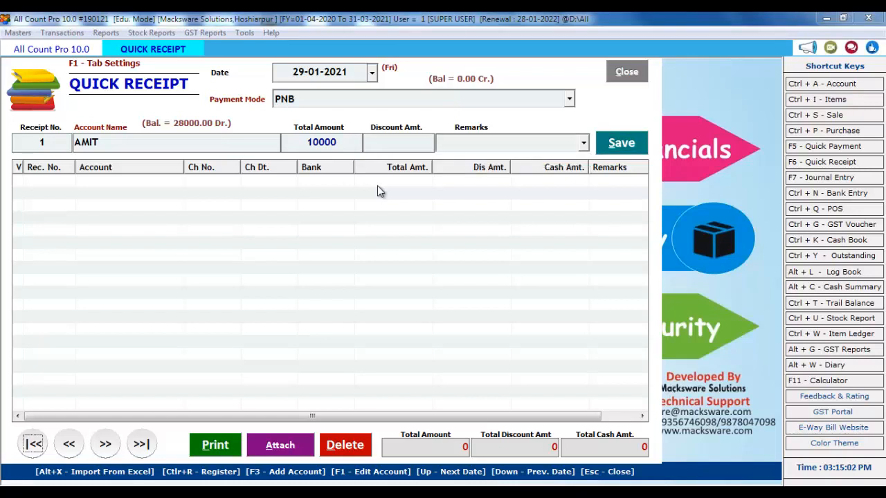
key(Return)
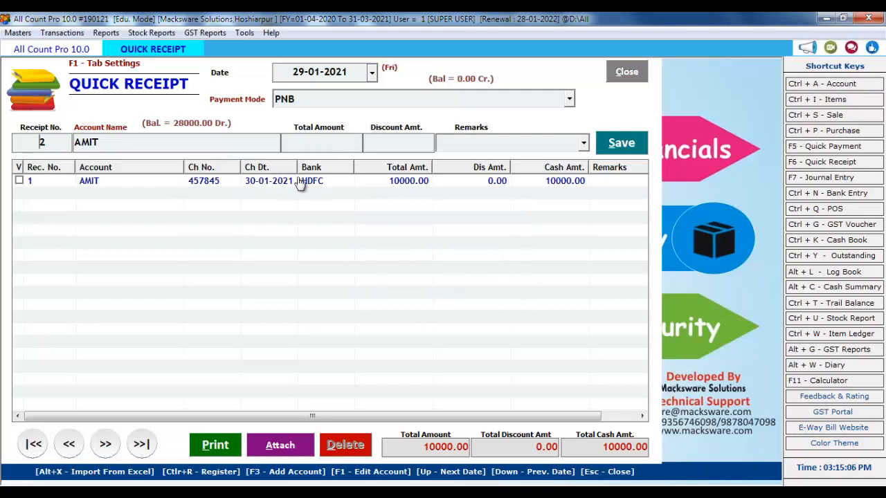
Print-preview the customer's 10000 receipt voucher, then close the preview
click(20, 181)
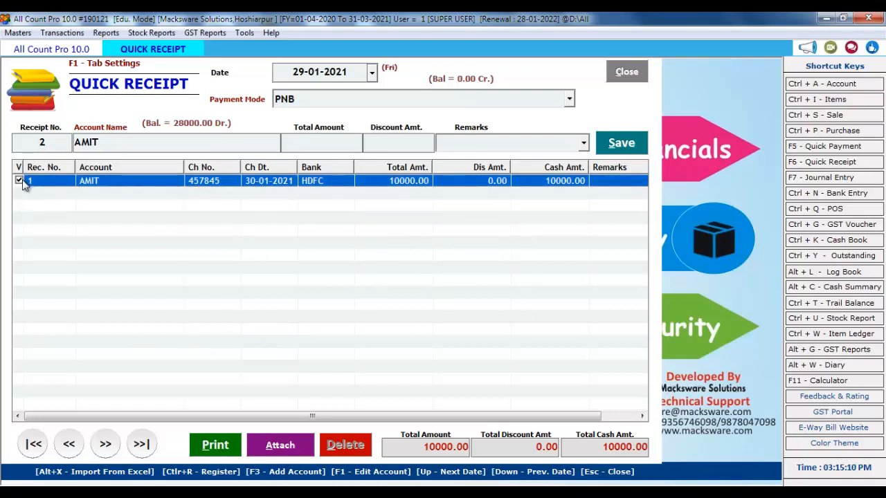
click(222, 444)
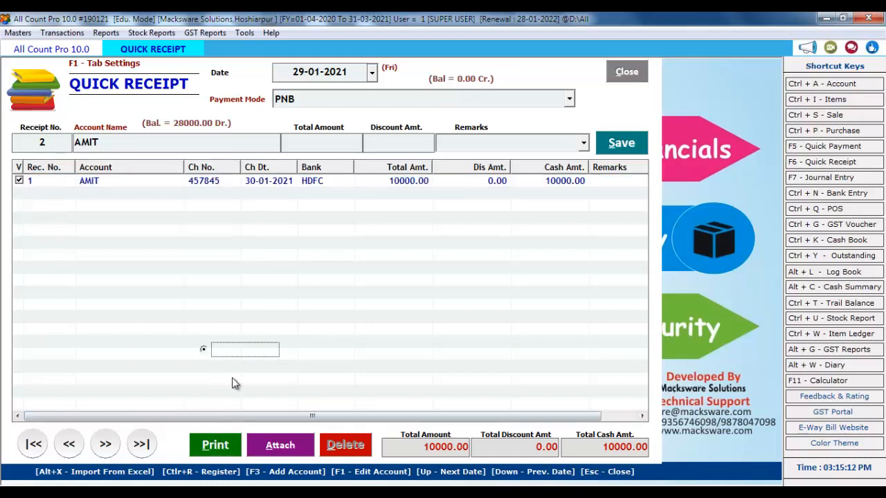
click(365, 393)
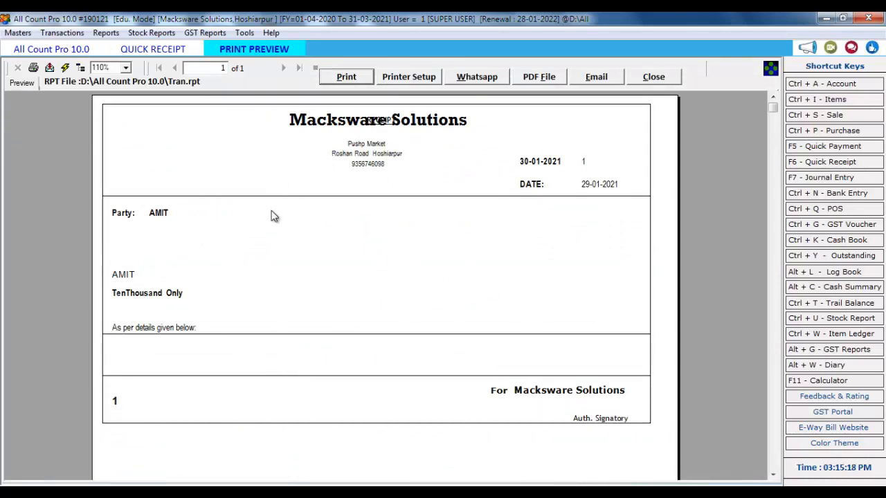
click(653, 76)
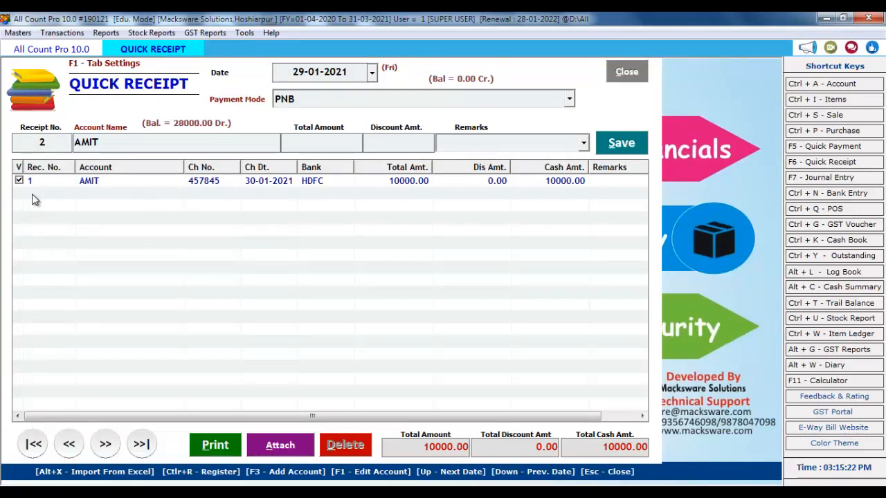
Close the receipt and check outstanding balances: 18,000 receivable, then 25,600 payable
click(615, 77)
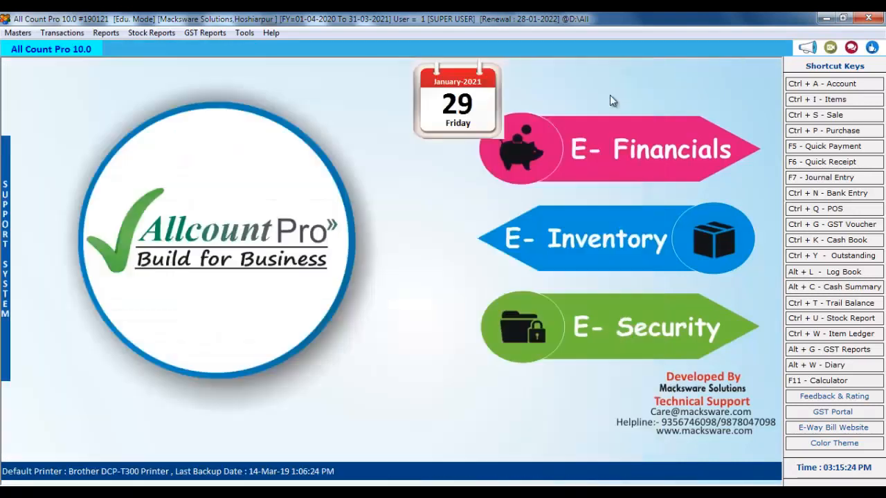
click(857, 256)
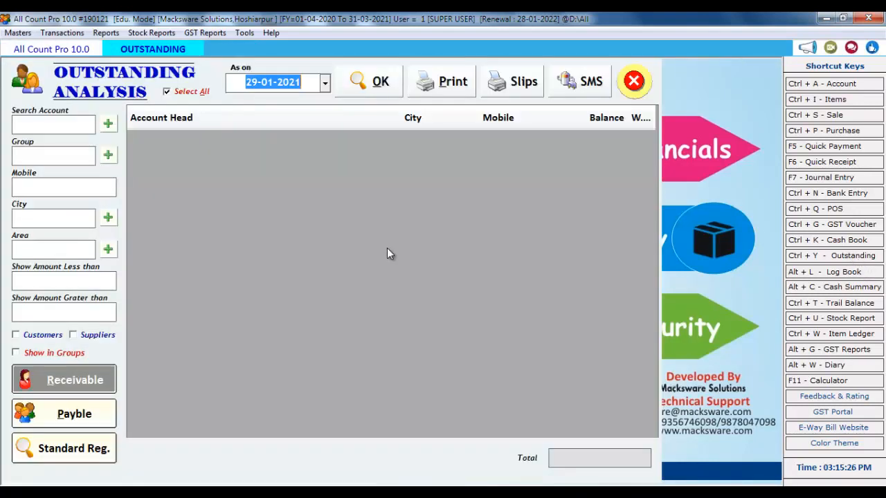
click(375, 90)
click(622, 139)
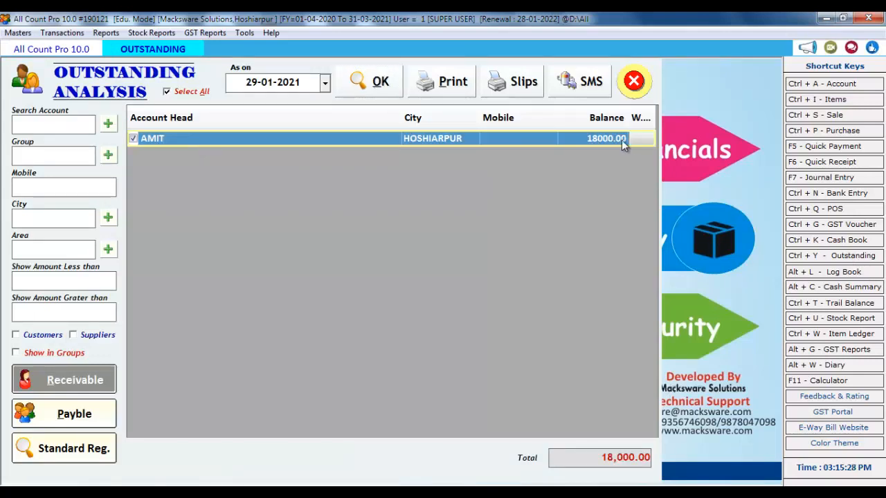
click(105, 420)
click(376, 82)
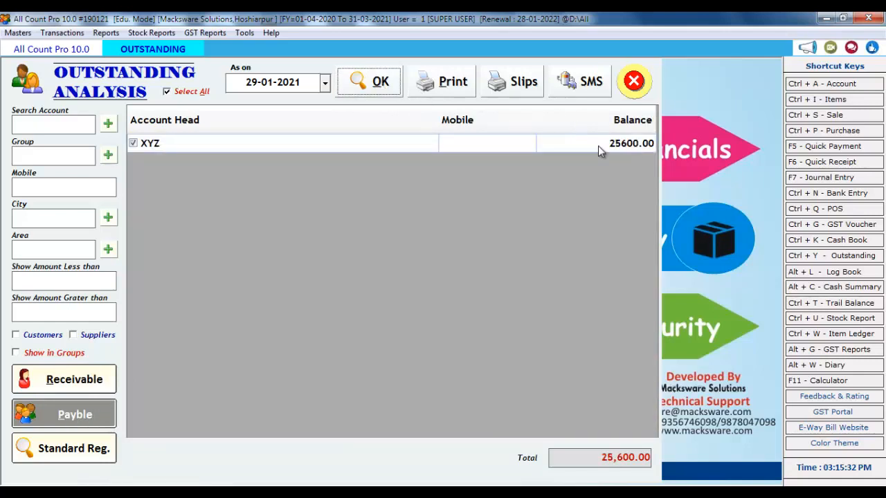
click(634, 90)
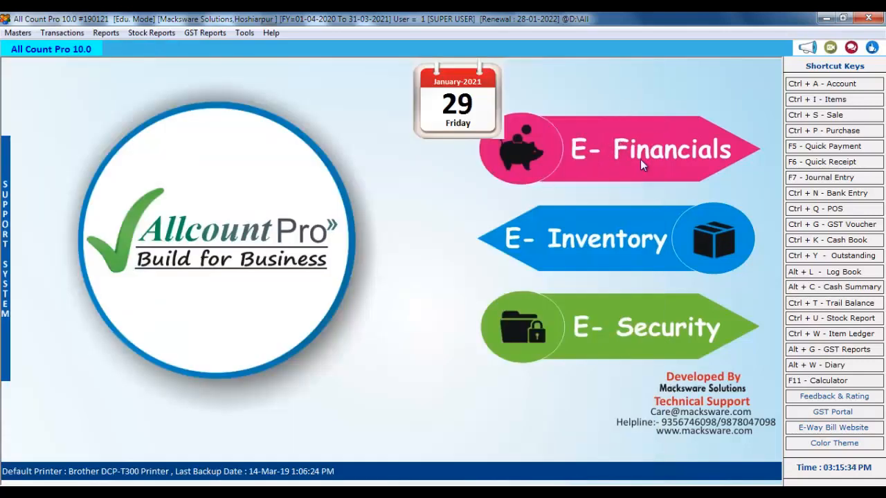
Save a Cash-mode quick payment of 10000 to XYZ, then close the payment window
click(824, 149)
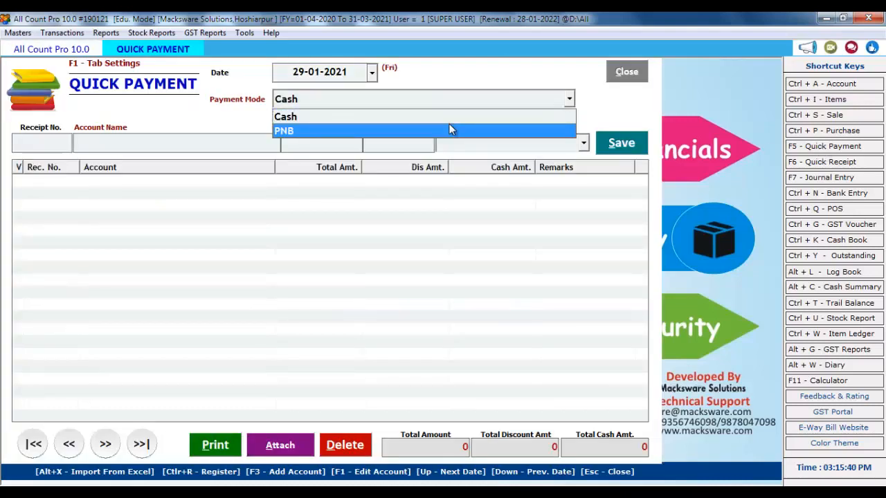
key(Return)
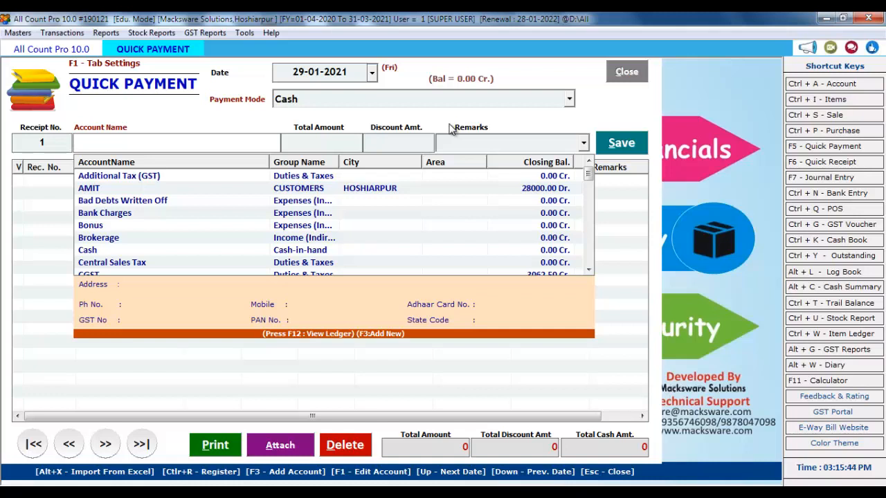
text(X)
key(Down)
key(Return)
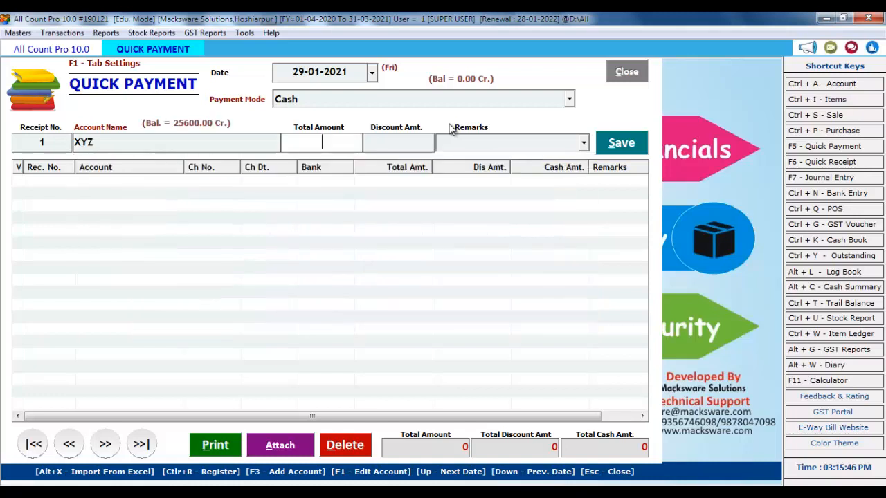
text(10)
text(000)
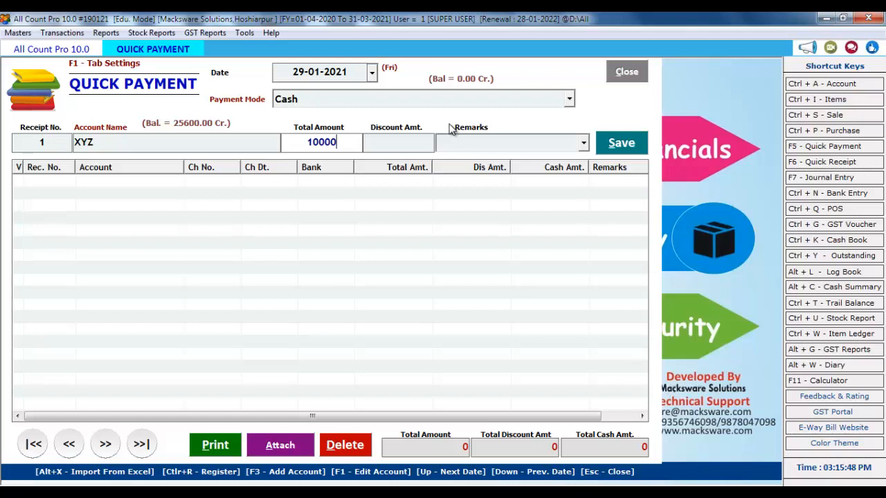
key(Return)
key(Return)
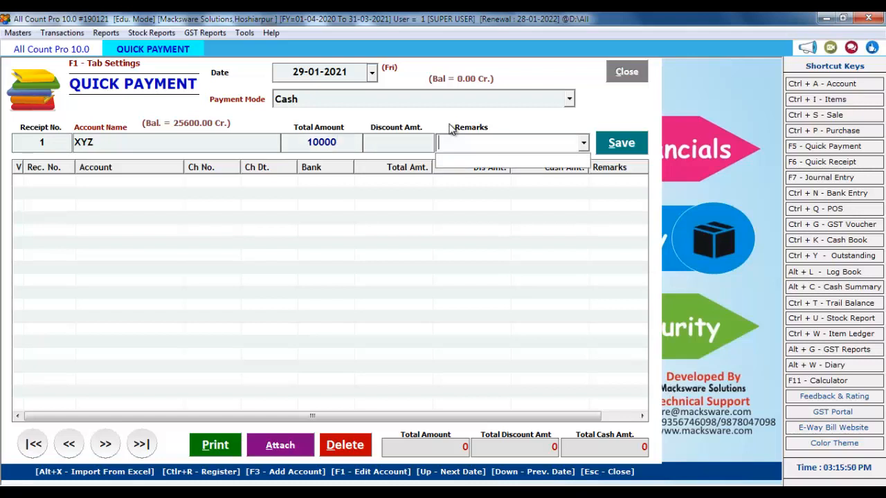
key(Return)
key(Return)
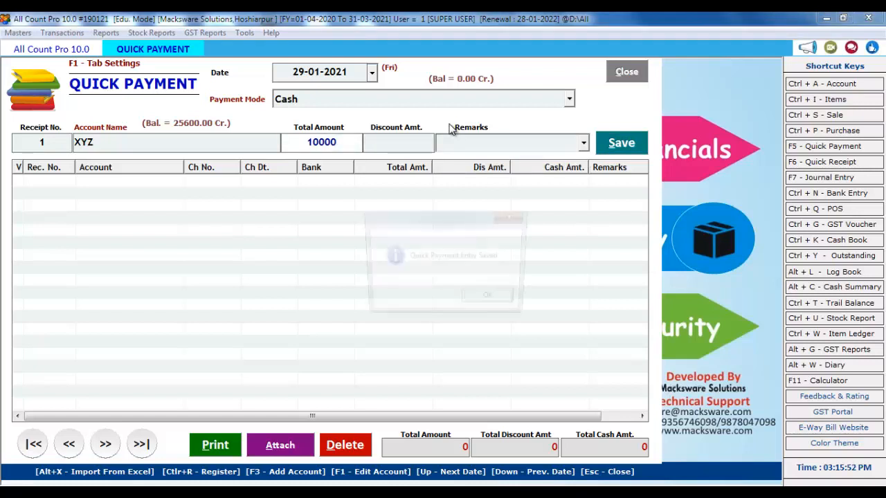
key(Return)
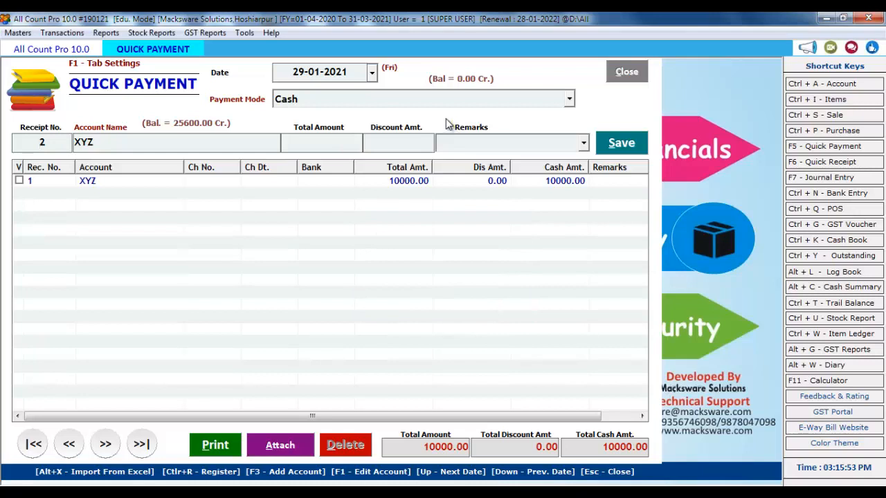
click(627, 72)
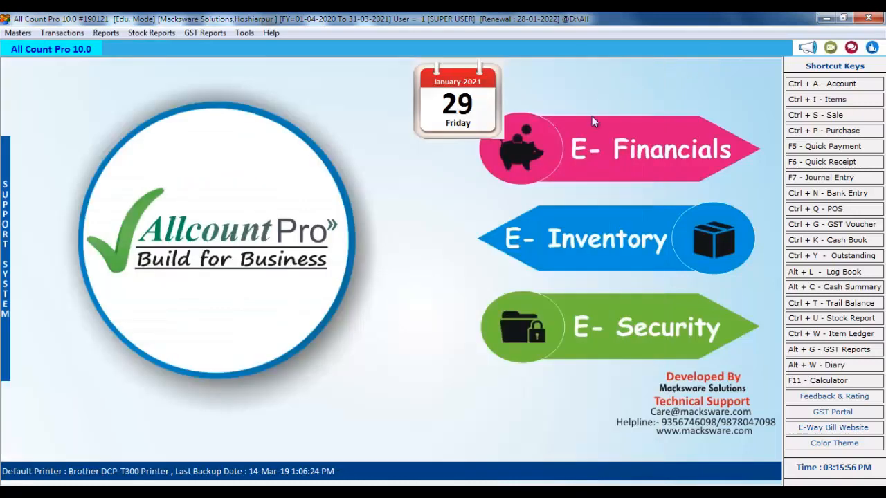
Open the customer's full-year ledger and inspect its 29-01-2021 sale and PNB cheque receipt
click(152, 33)
mouse_move(106, 32)
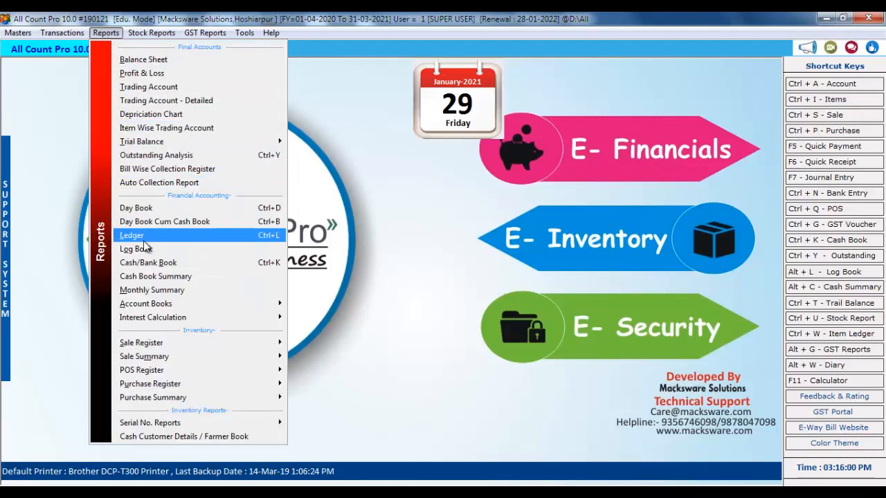
click(253, 238)
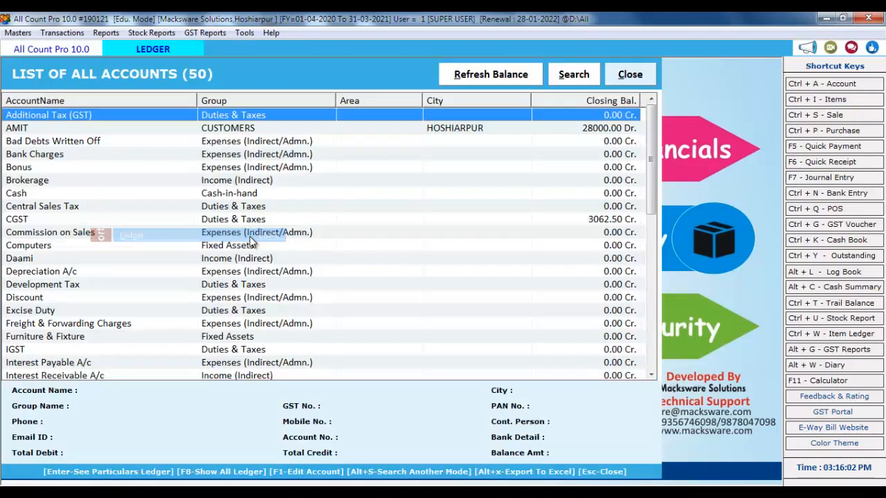
click(261, 133)
key(Return)
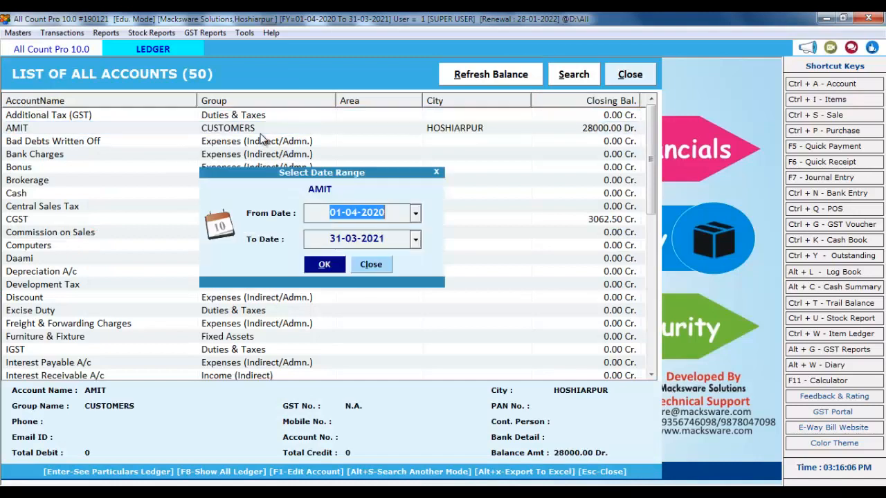
key(Return)
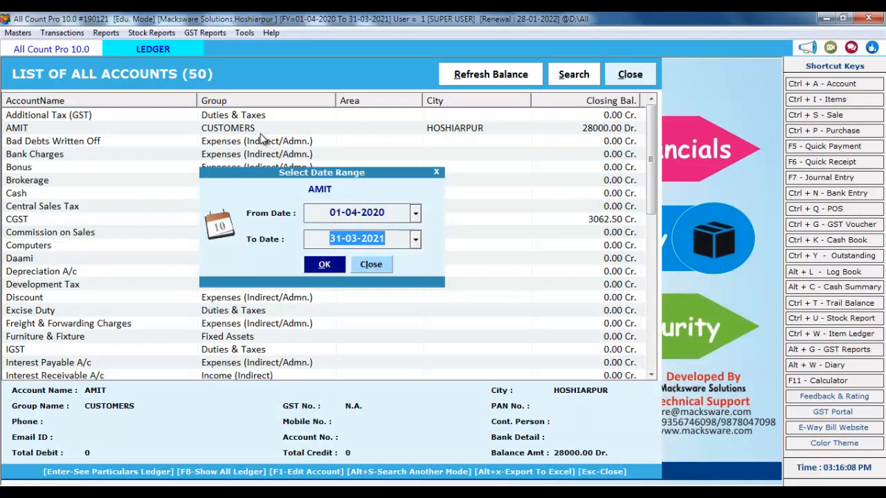
key(Return)
key(Return)
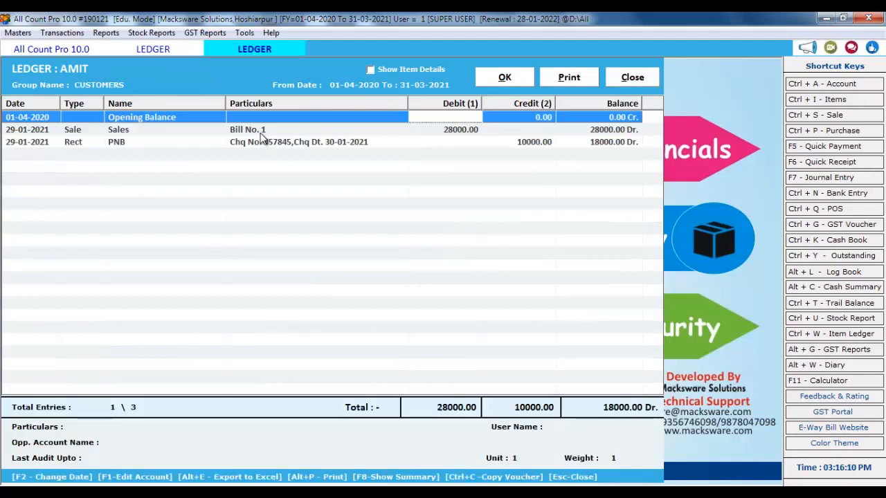
click(122, 135)
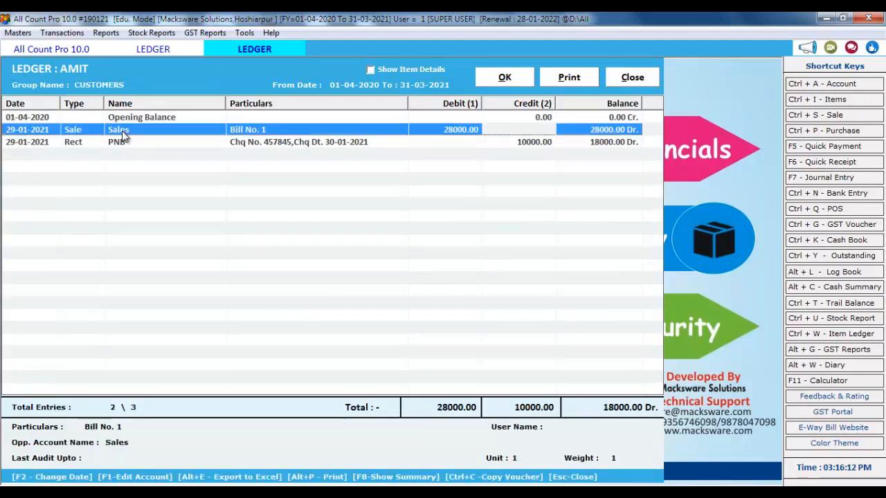
click(299, 145)
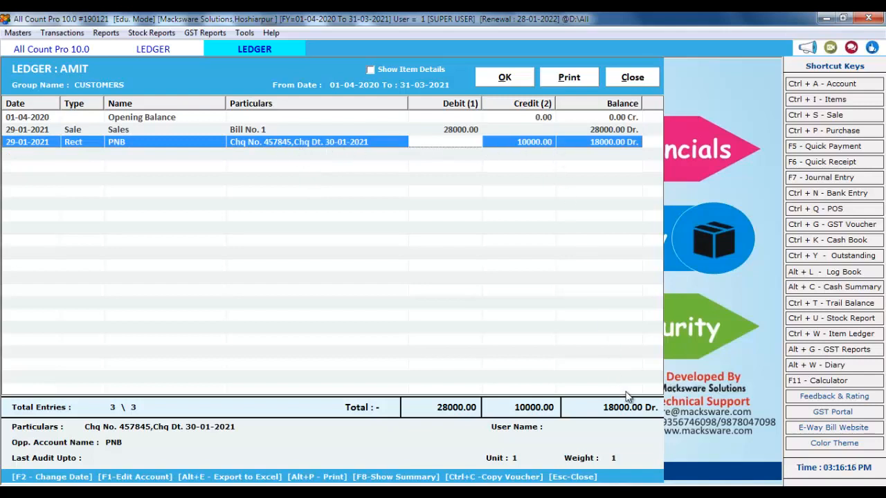
click(622, 75)
Open XYZ's ledger and inspect the Bill No. 154 purchase and 10000 cash payment
click(240, 181)
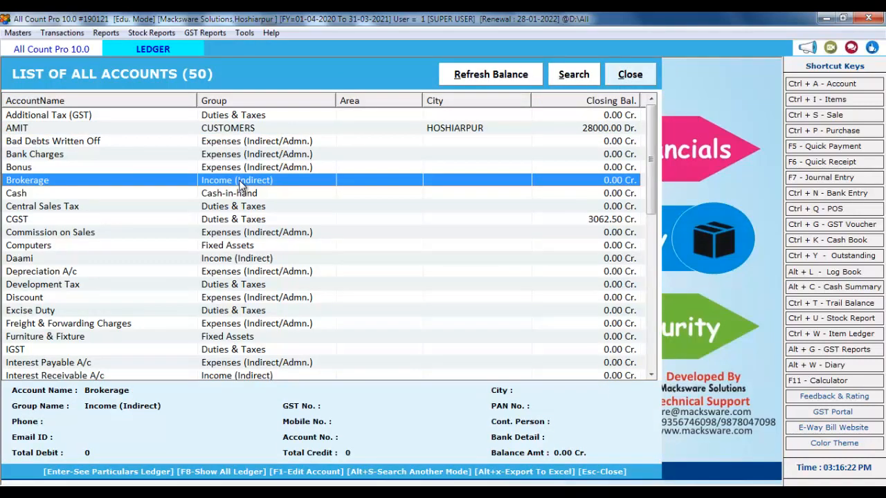
key(x)
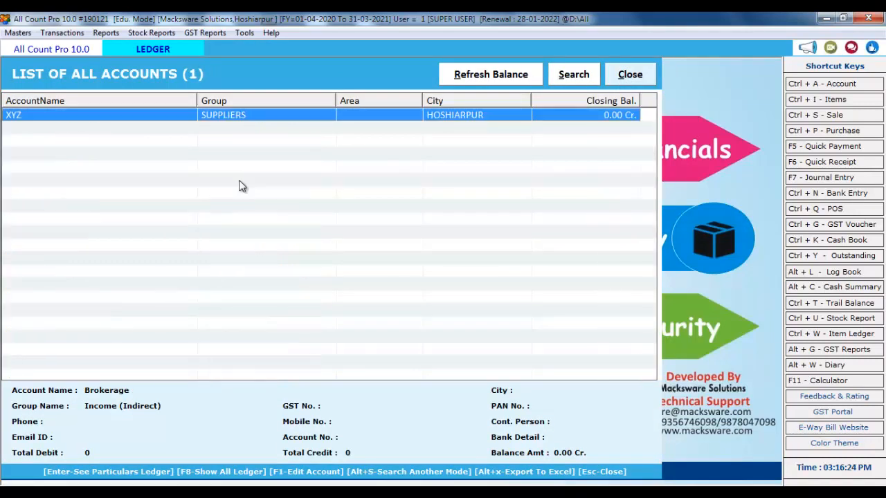
key(Return)
key(Return)
key(Return)
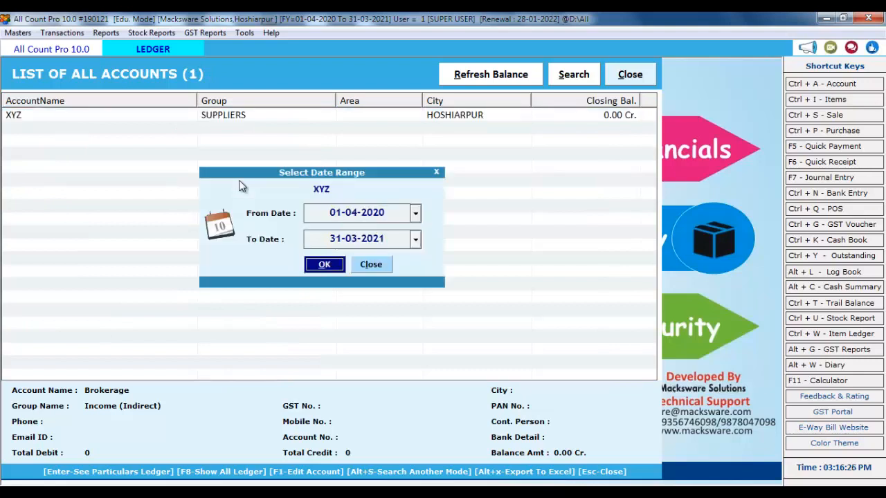
key(Return)
click(273, 135)
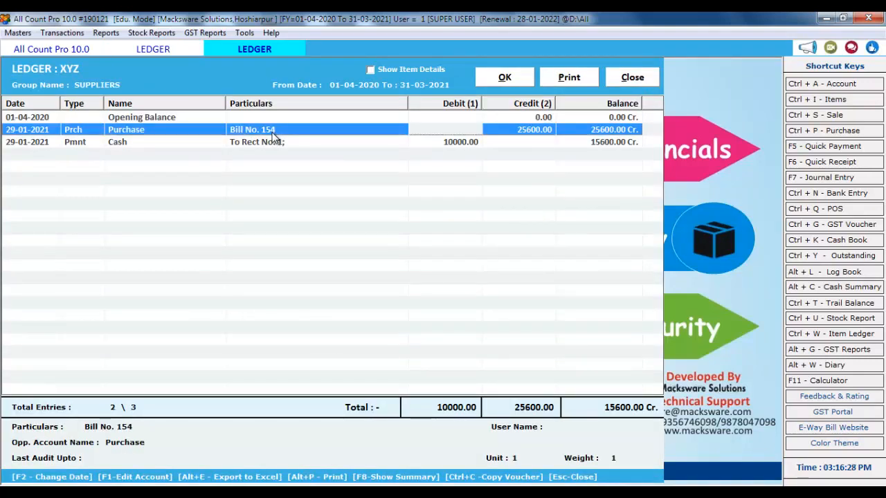
click(99, 147)
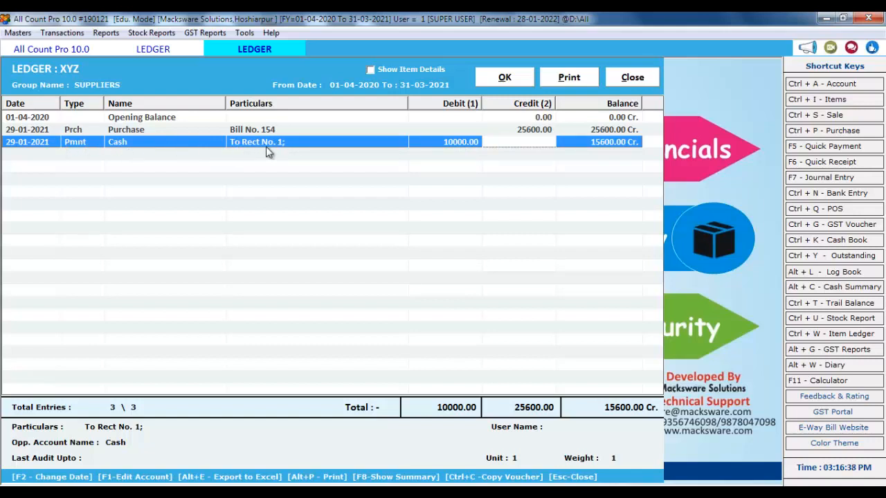
Switch XYZ's 10000 payment from Cash to PNB with cheque no. 89655
double_click(145, 145)
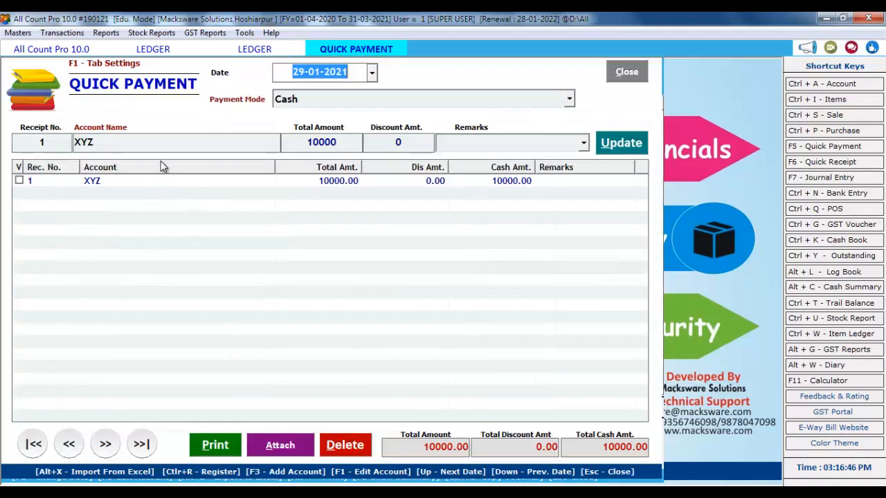
click(327, 104)
click(308, 102)
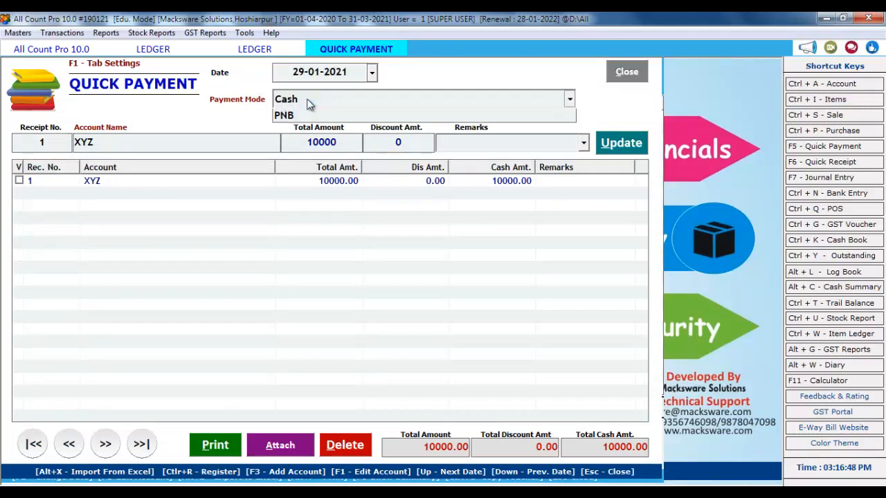
click(308, 131)
key(Return)
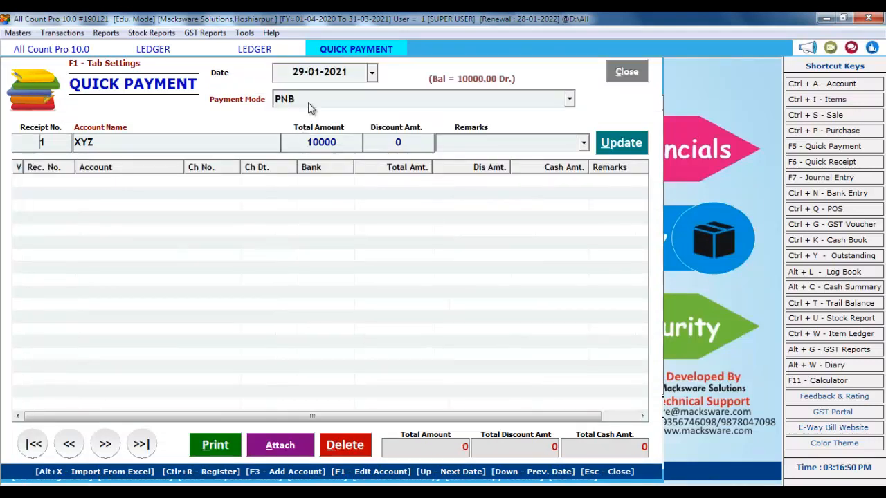
key(Return)
key(Return)
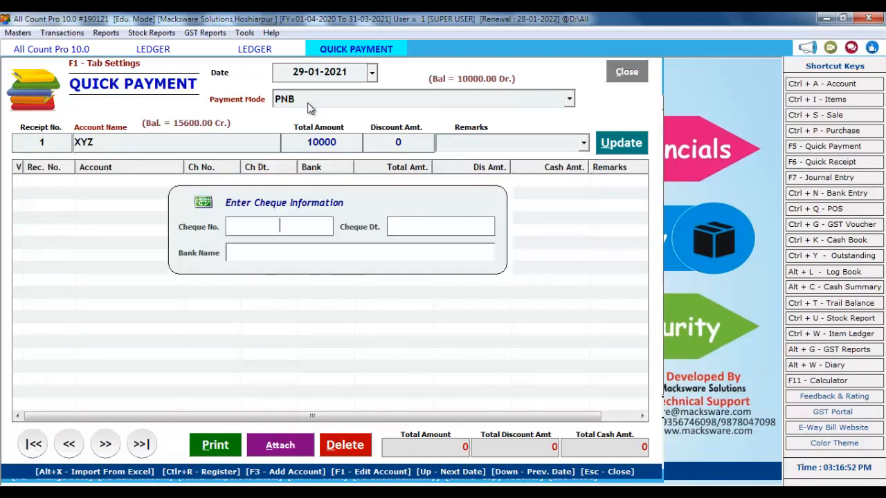
text(8965529)
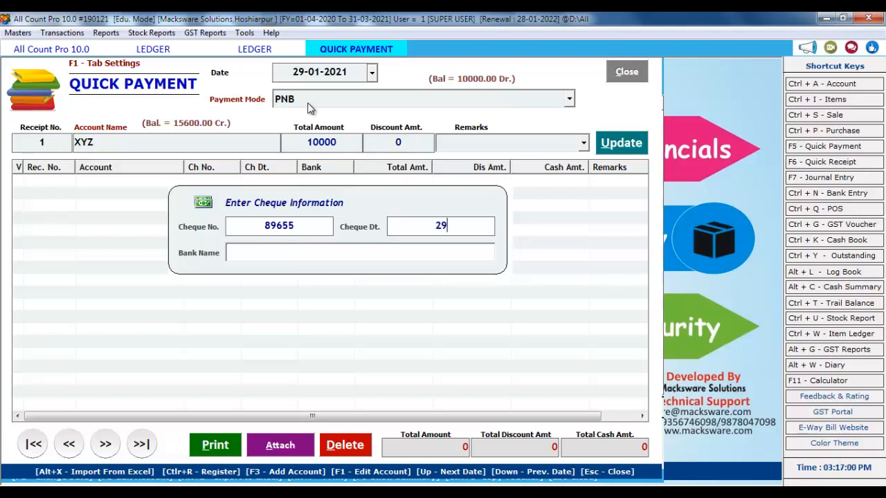
text(-01-2020)
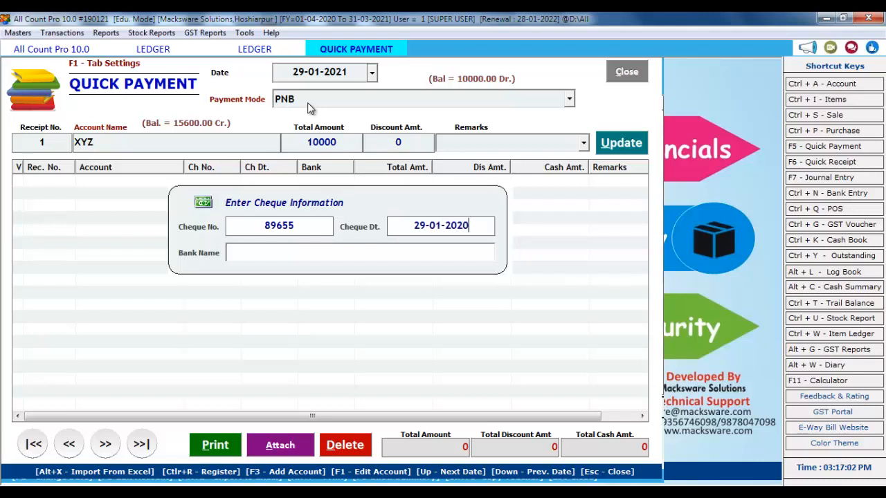
key(Return)
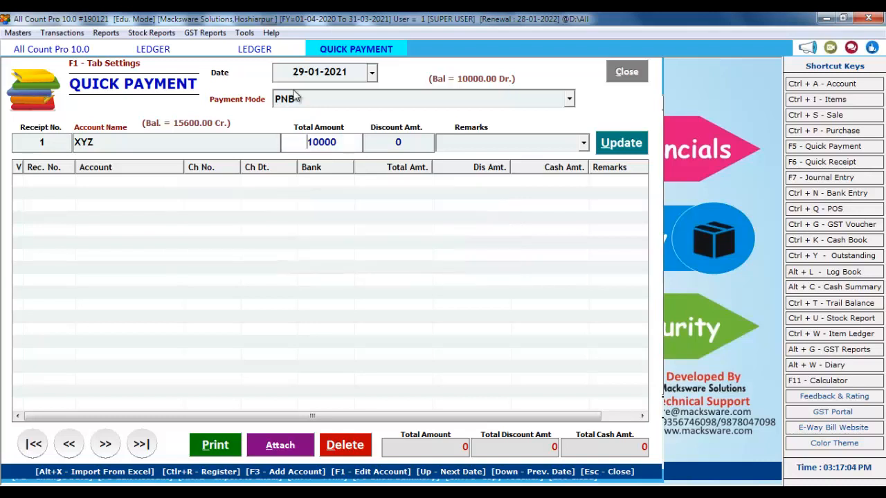
Correct the cheque date to 29-01-2021, update the payment, and return to XYZ's ledger
click(246, 140)
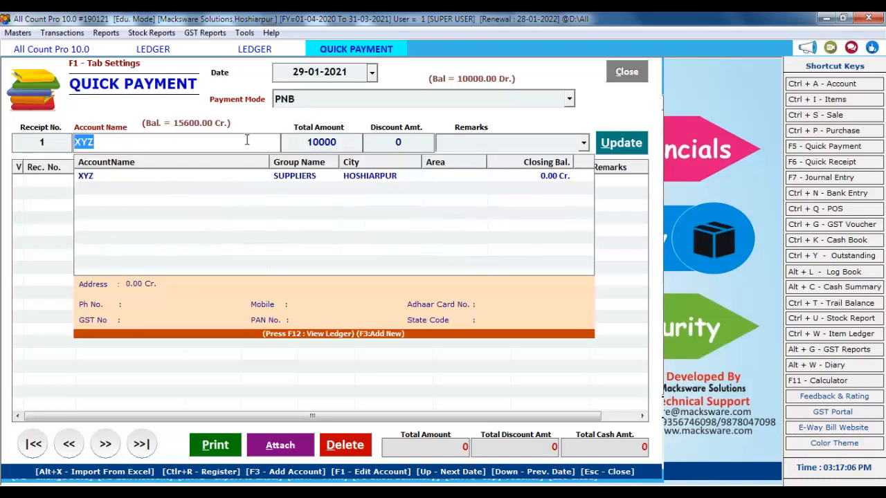
key(Return)
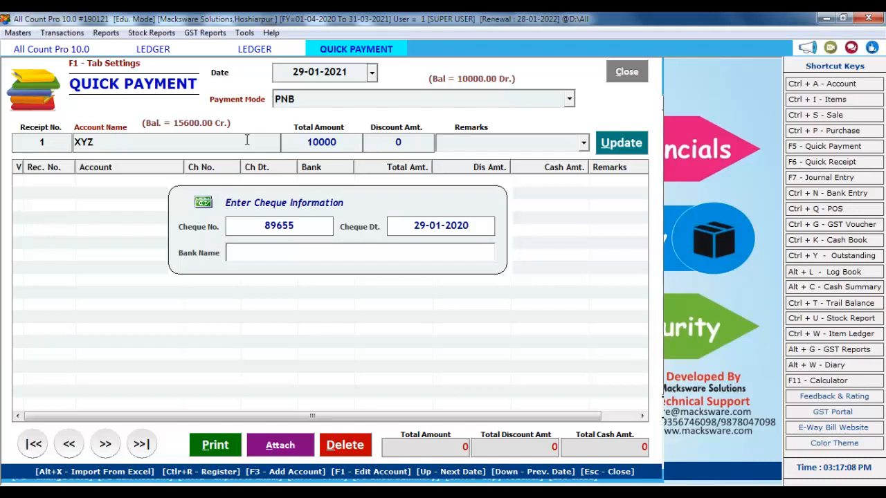
key(BackSpace)
text(1)
key(Return)
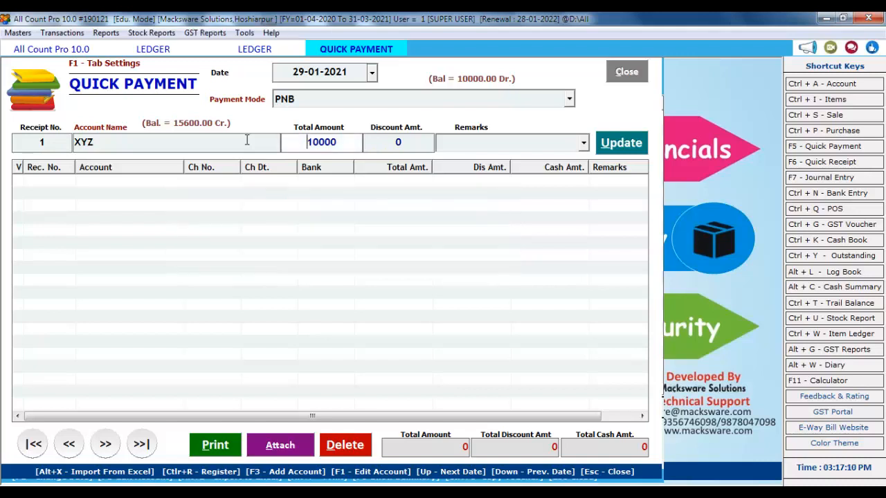
key(Return)
key(Return)
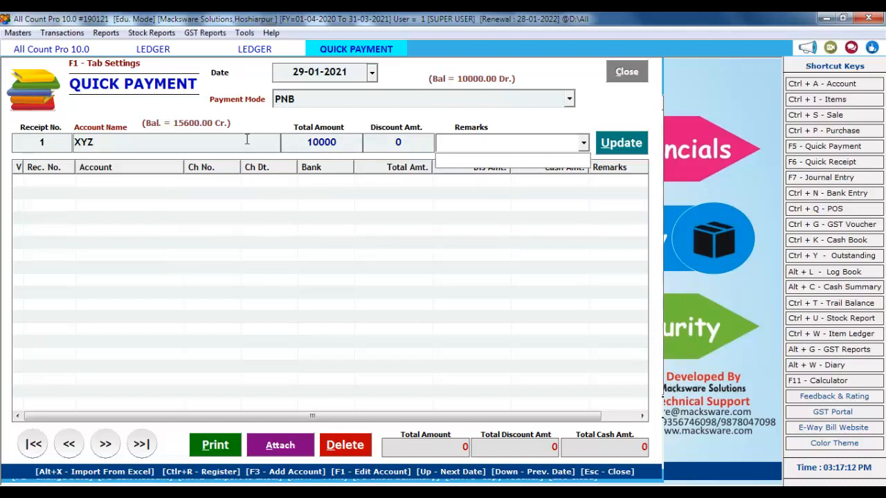
key(Return)
key(Return)
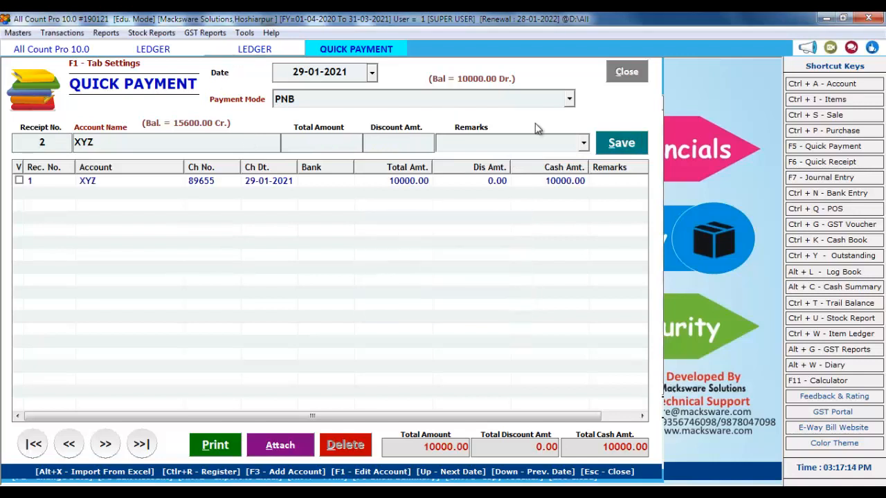
click(626, 72)
click(505, 78)
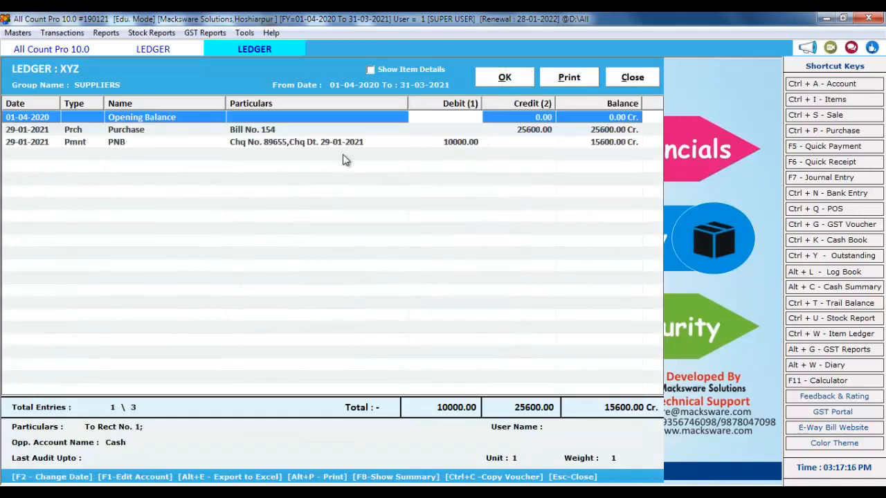
Check the updated PNB cheque payment row, then close XYZ's ledger and the accounts list
click(305, 143)
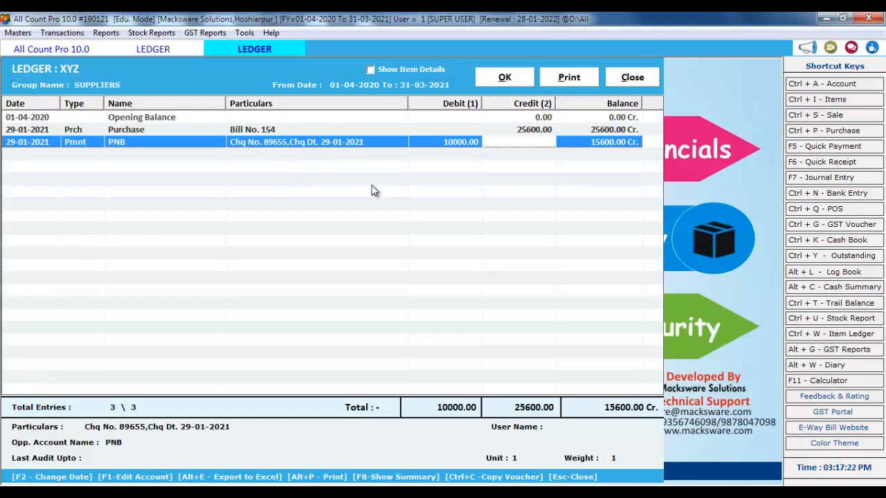
click(643, 81)
click(643, 71)
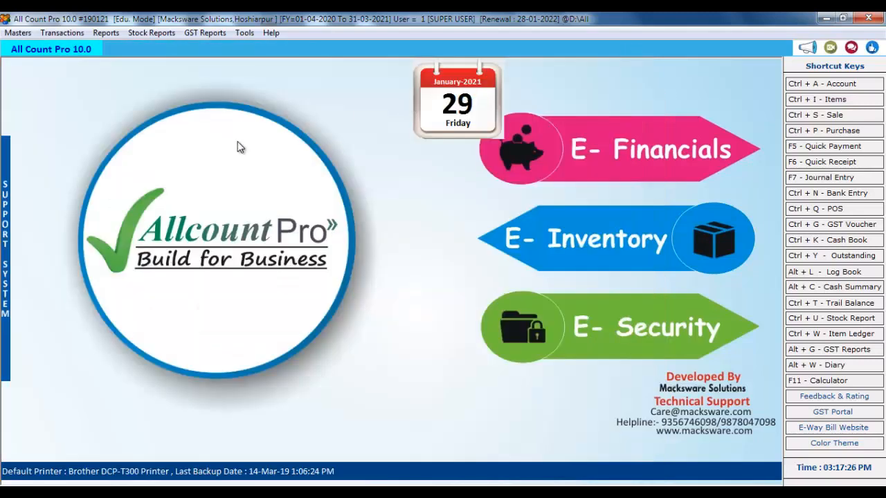
click(100, 34)
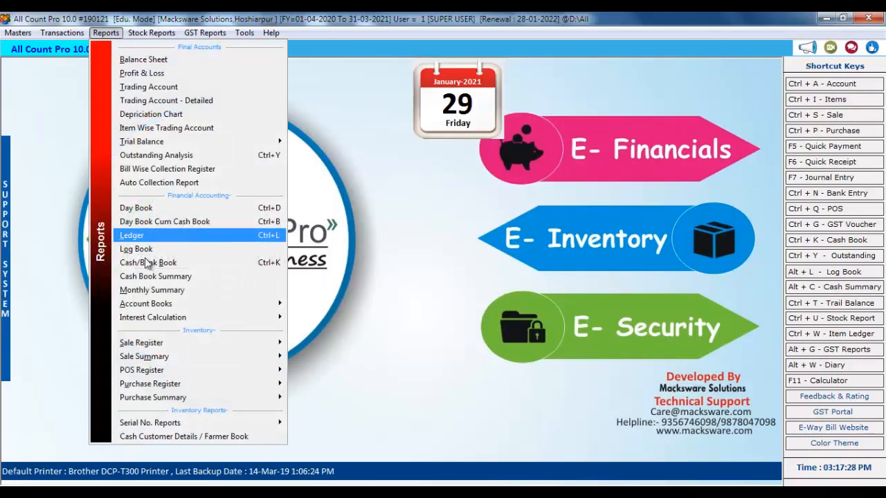
click(186, 235)
click(191, 177)
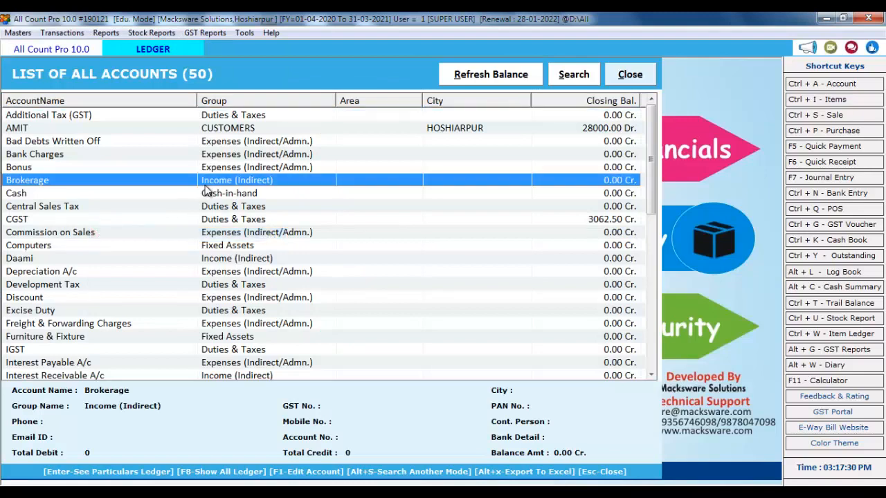
key(p)
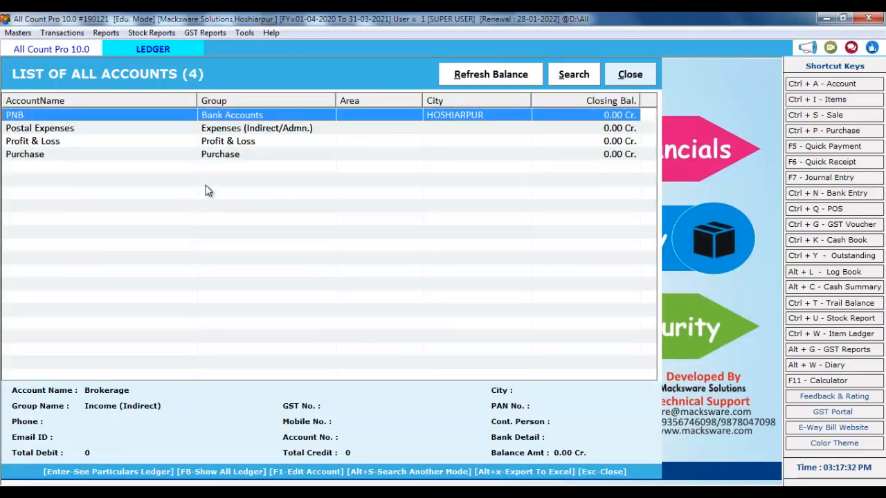
key(Return)
key(Return)
key(Return)
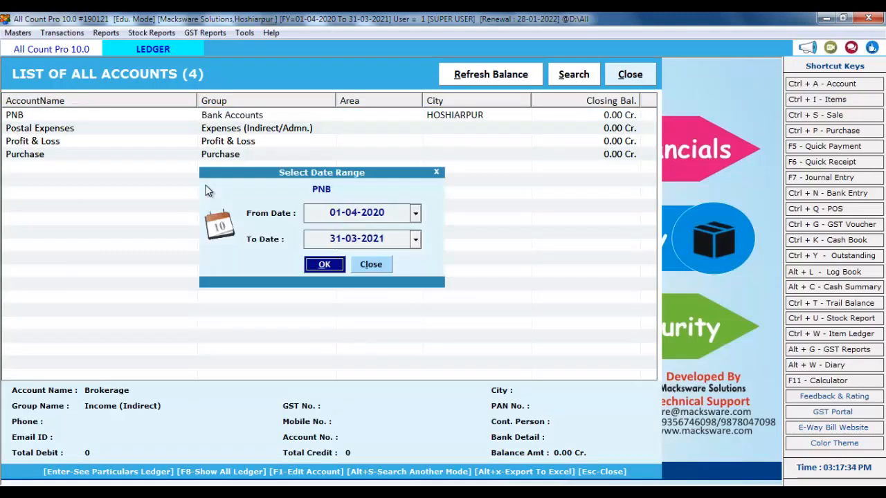
key(Return)
click(302, 131)
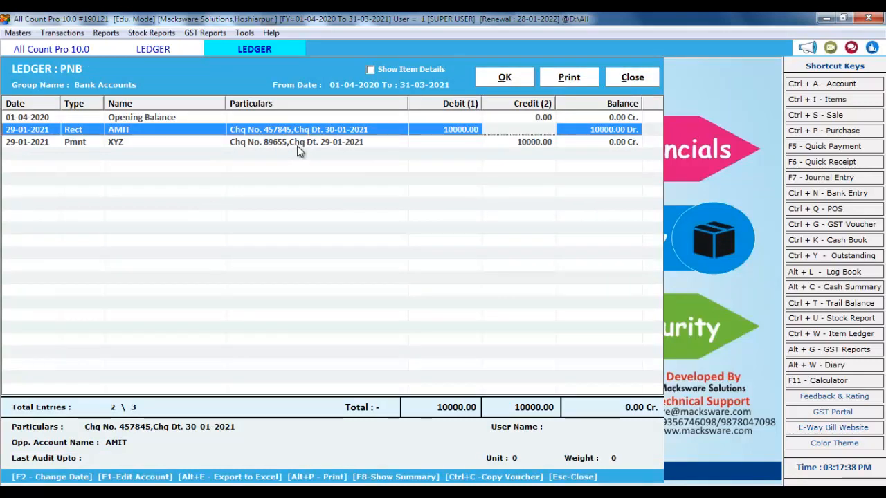
click(298, 145)
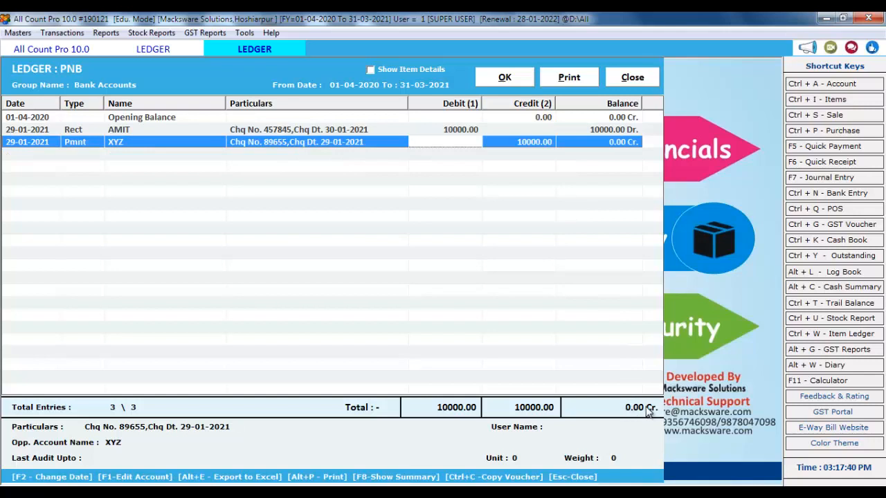
click(638, 78)
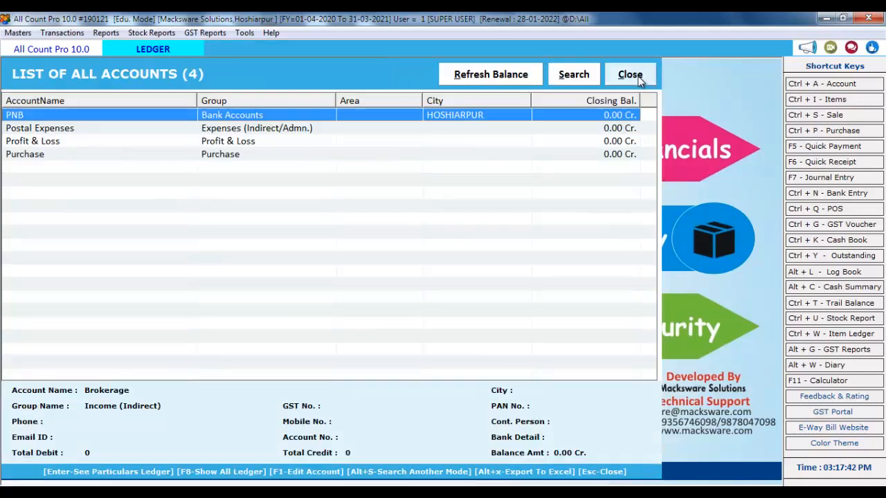
click(637, 75)
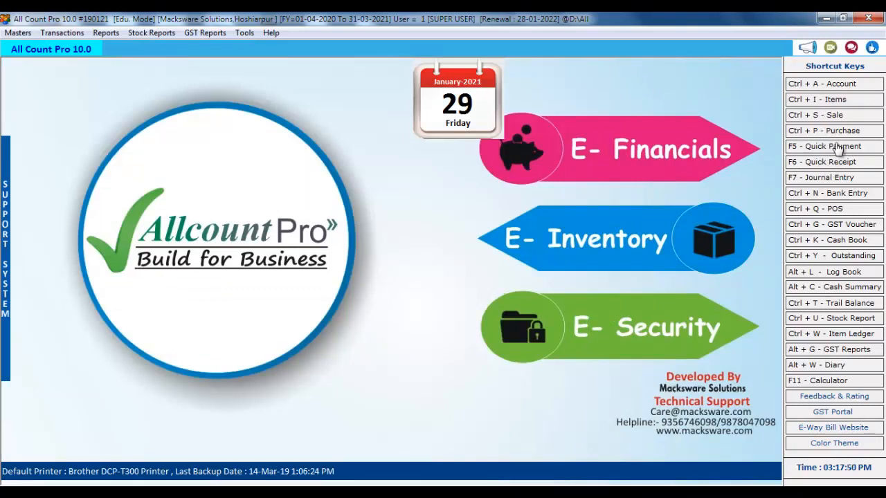
Start a PNB bank entry of type Deposit Cash Into Bank
click(845, 198)
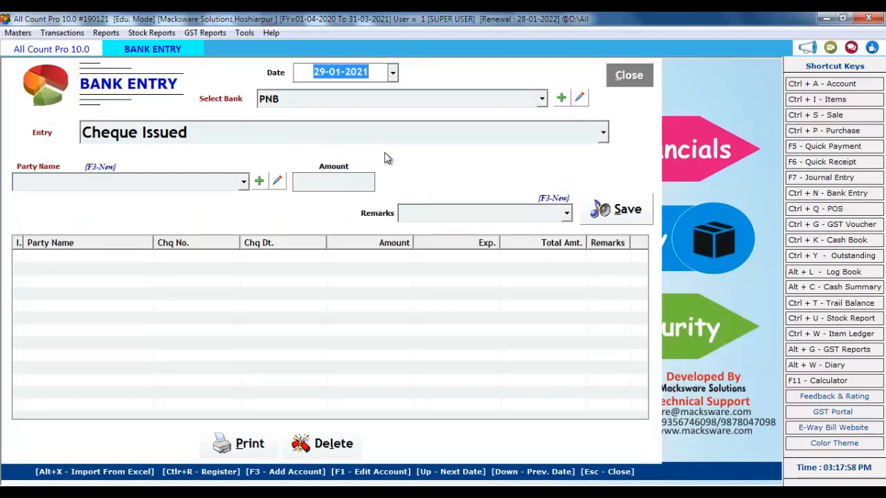
key(Return)
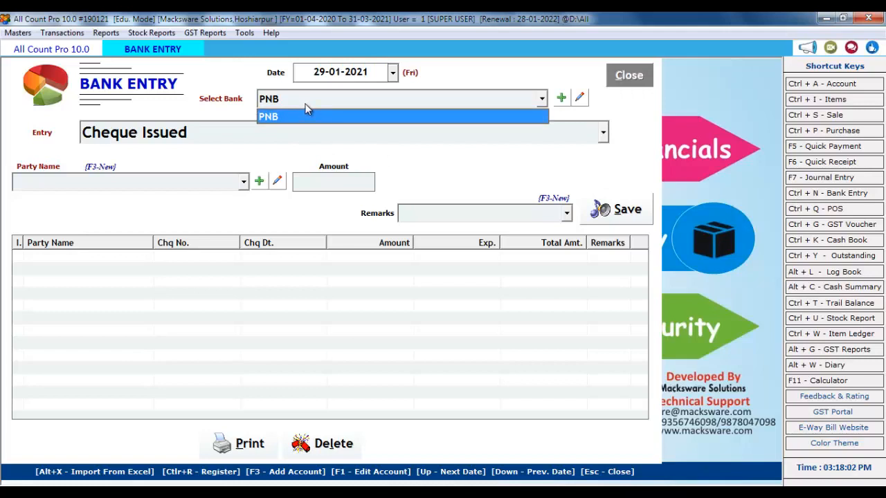
key(Return)
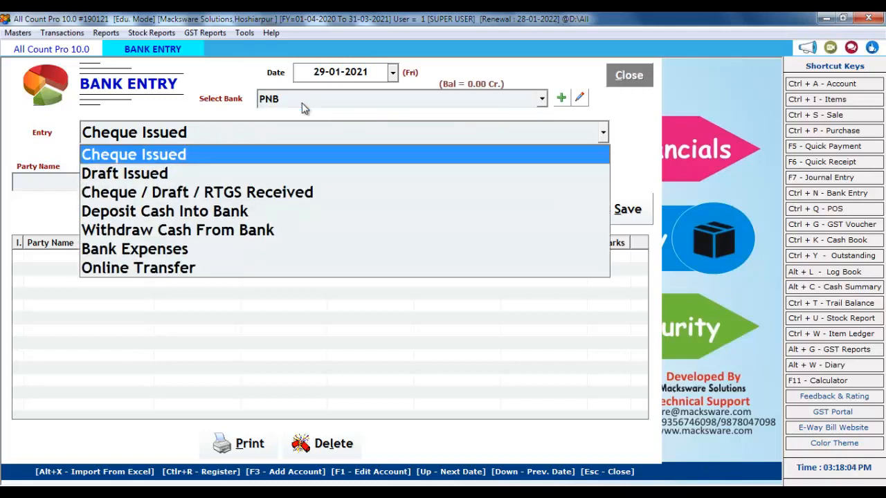
key(Down)
key(Down)
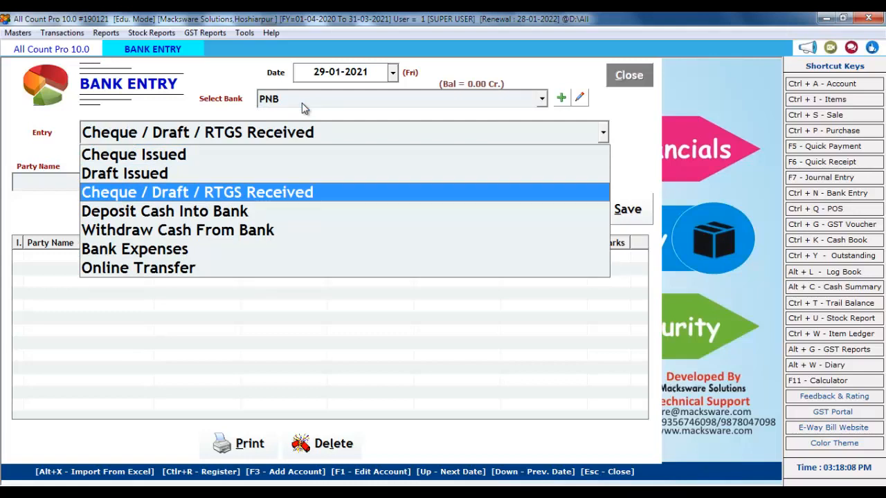
key(Down)
key(Down)
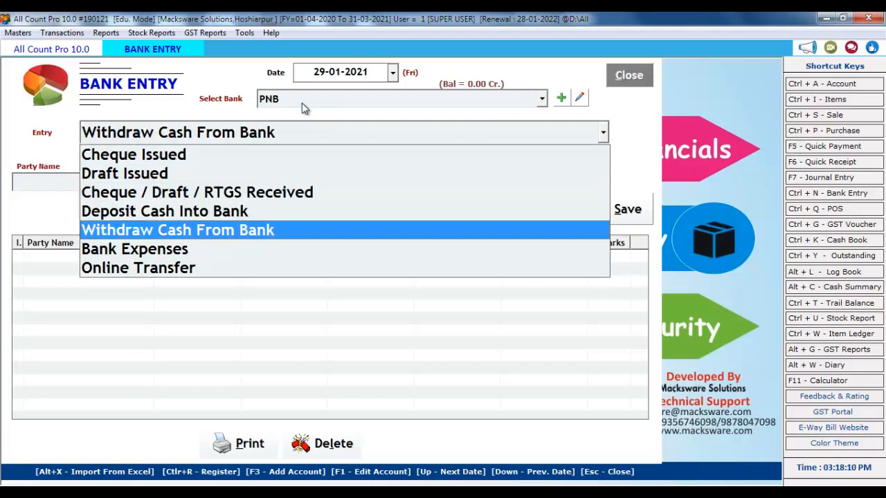
key(Down)
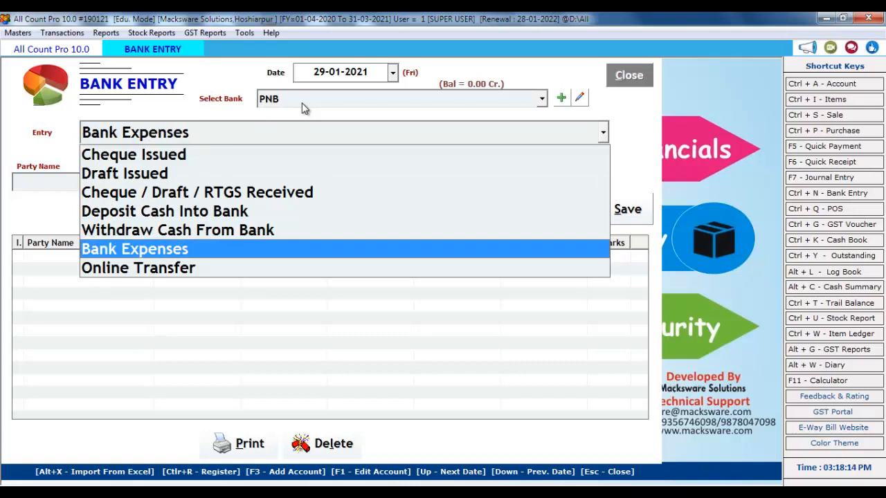
key(Down)
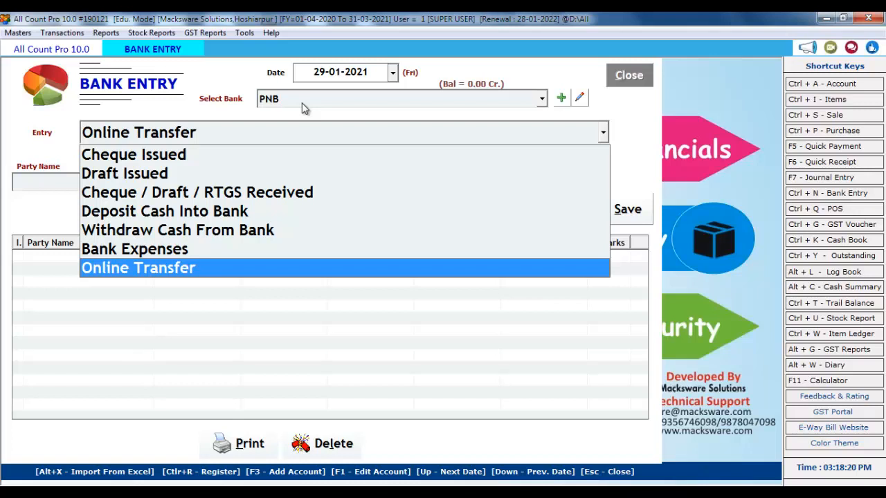
key(Up)
key(Up)
key(Up)
key(Up)
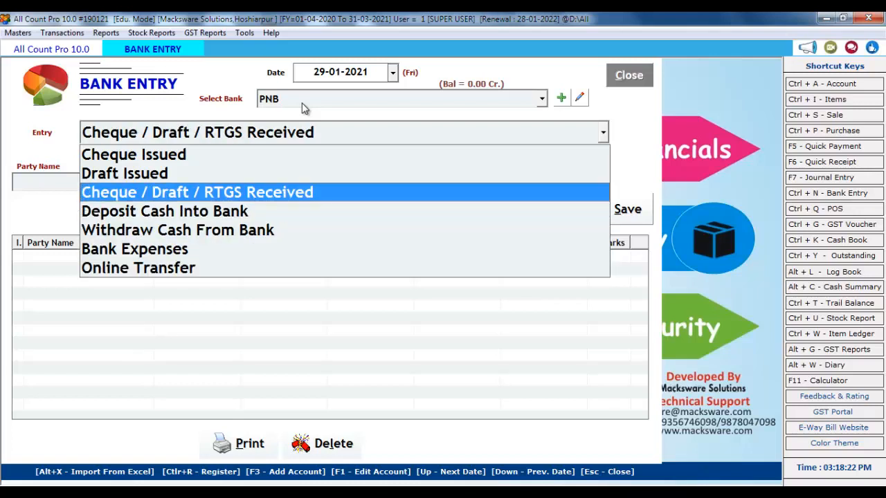
key(Down)
key(Return)
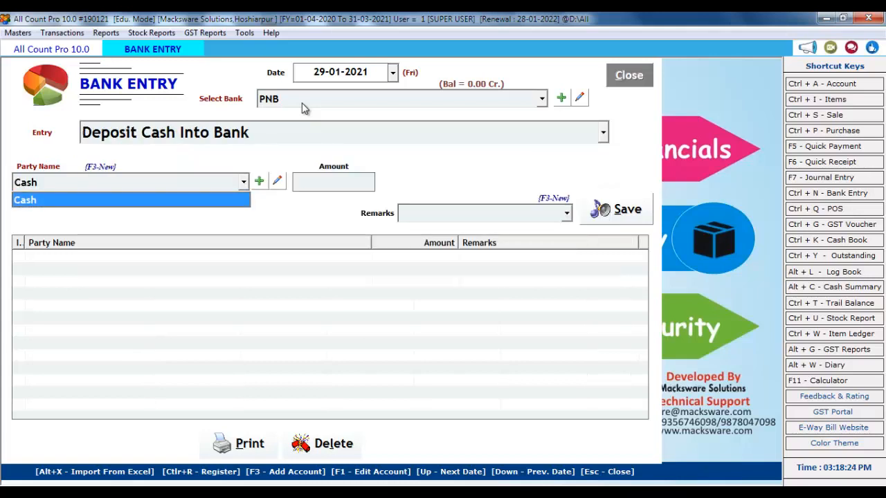
Deposit 100000 from Cash, save the entry, and close the bank entry form
key(Return)
text(100000)
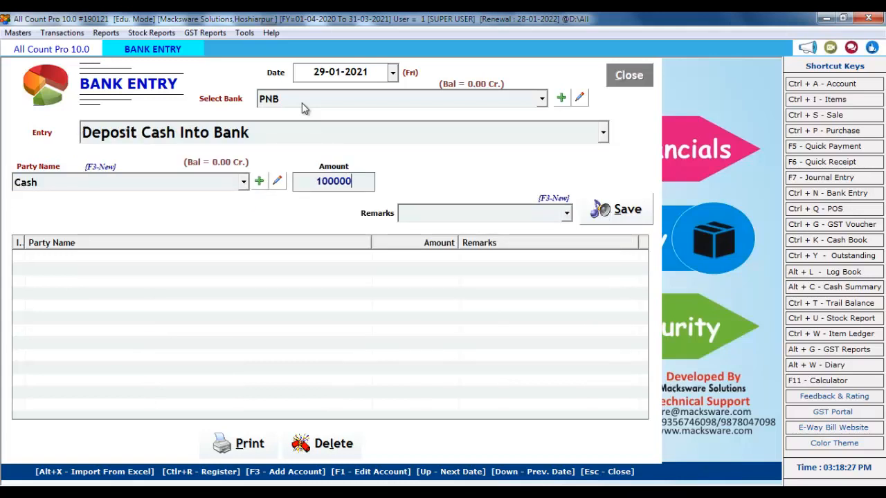
key(Return)
key(Return)
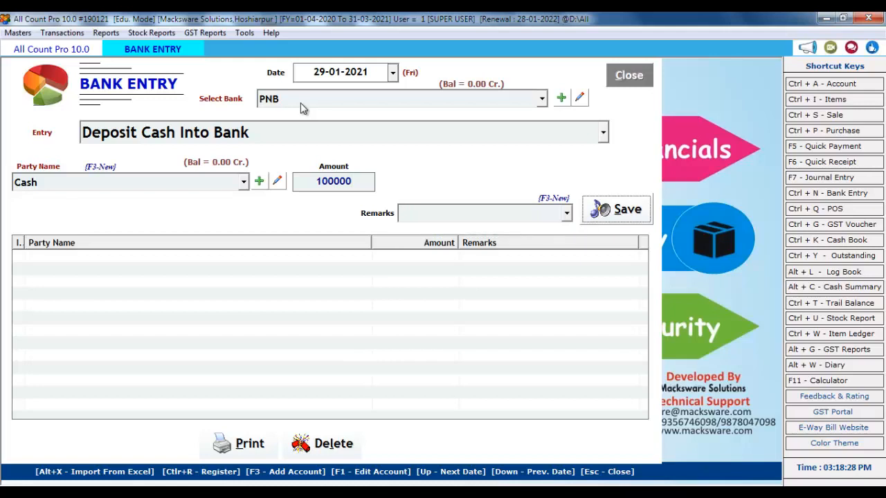
key(Return)
key(Return)
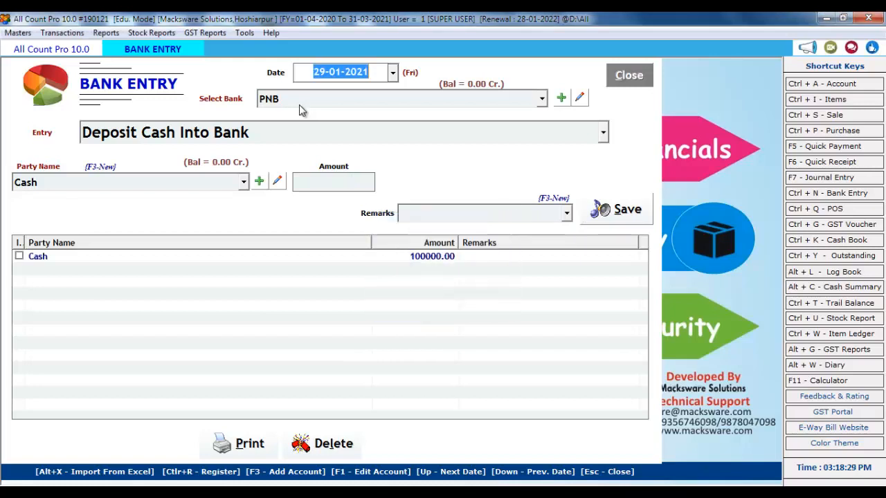
click(630, 78)
click(101, 35)
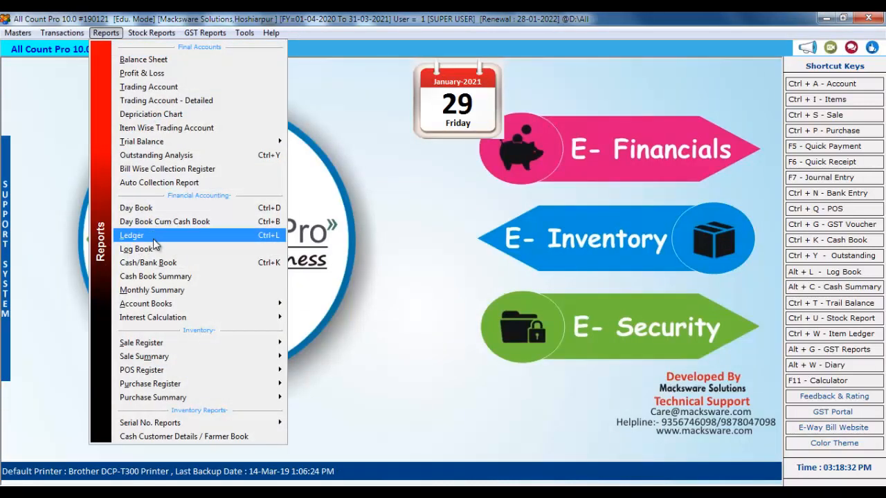
click(243, 235)
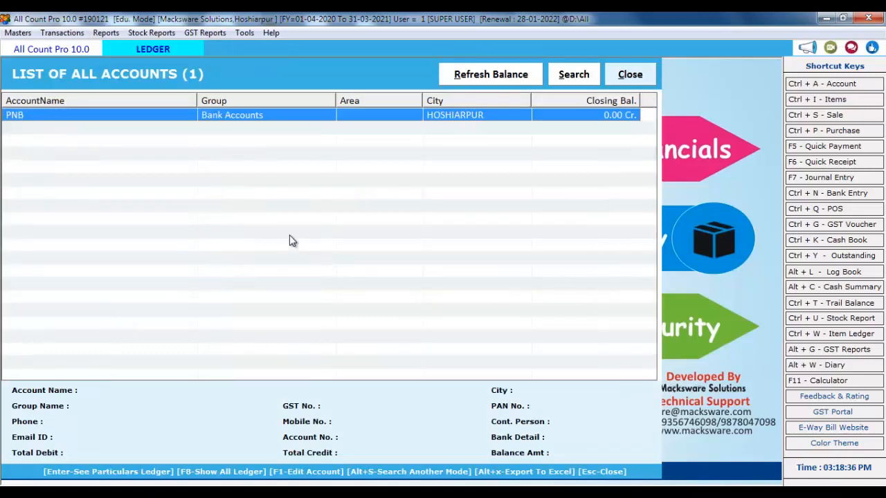
key(Return)
key(Return)
key(Return)
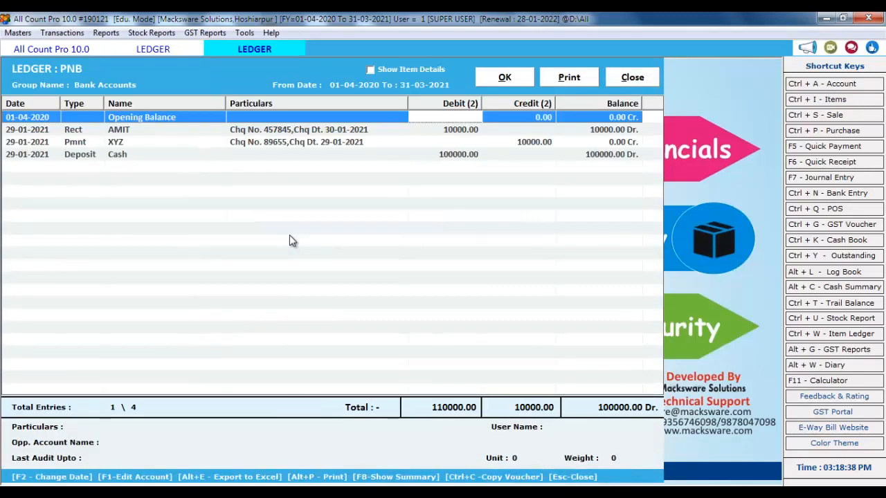
click(272, 135)
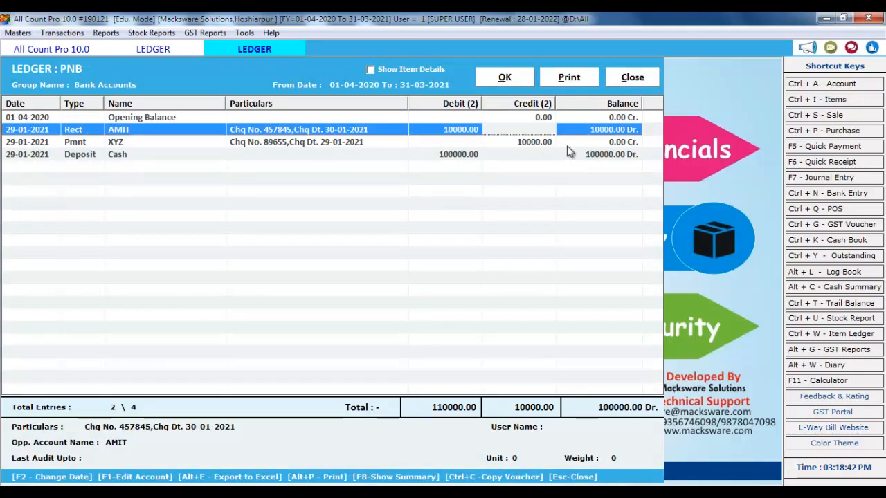
click(251, 142)
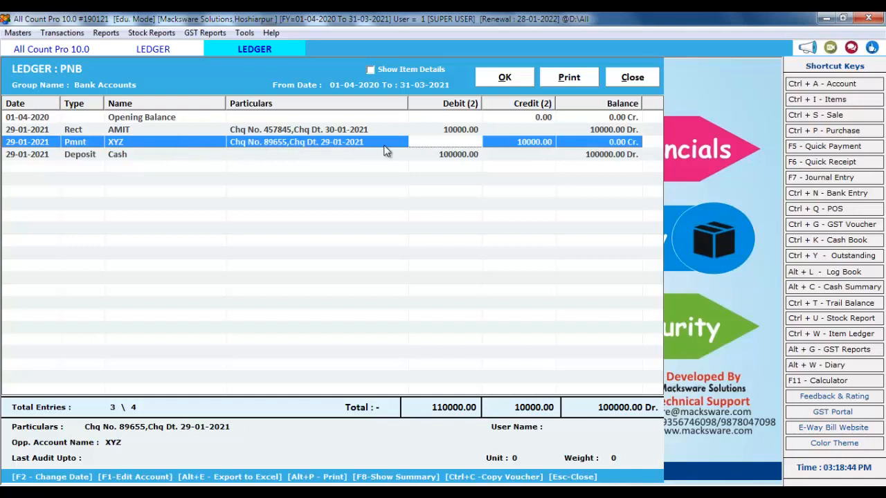
click(167, 156)
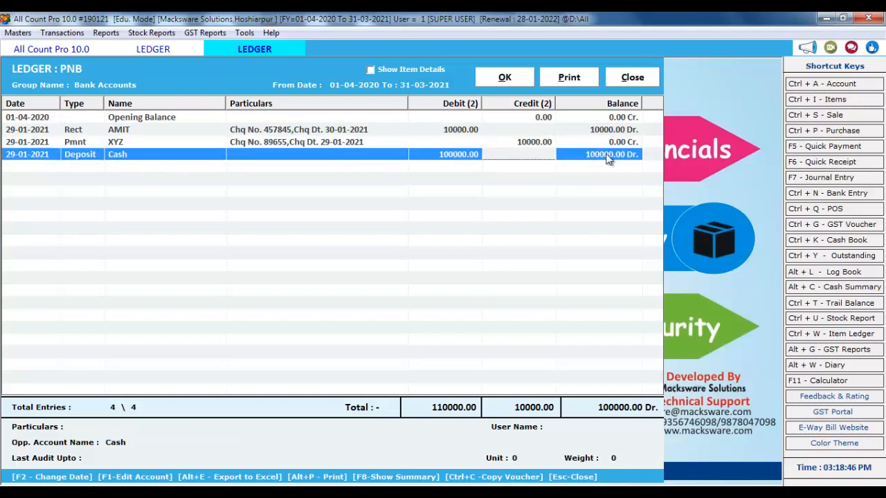
click(632, 77)
click(633, 79)
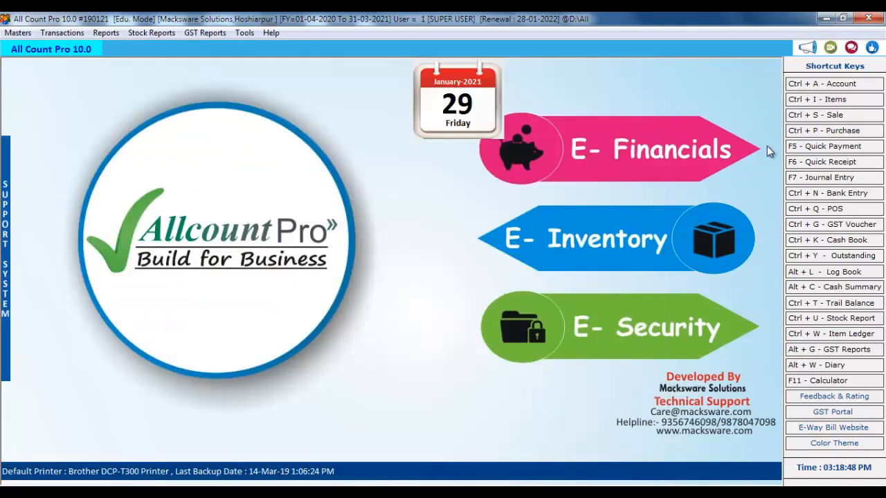
Start a new POS bill for the Cash customer under GST SERIES
click(817, 210)
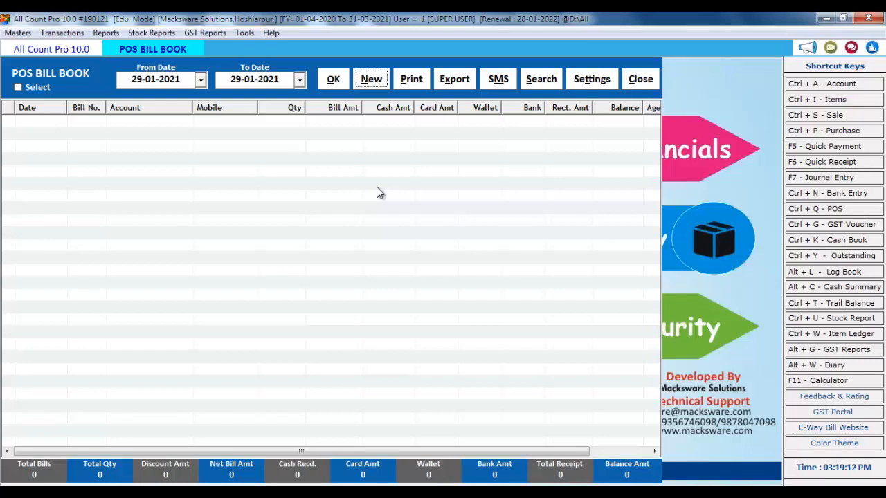
key(Return)
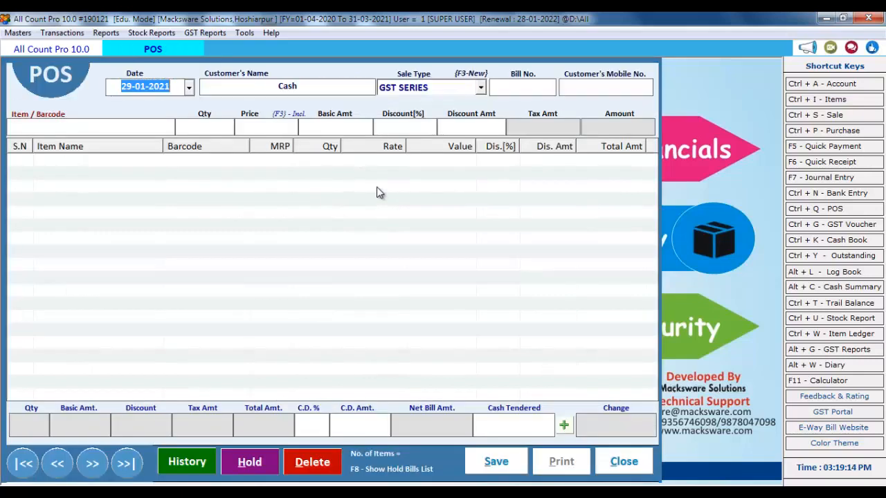
key(Return)
key(Return)
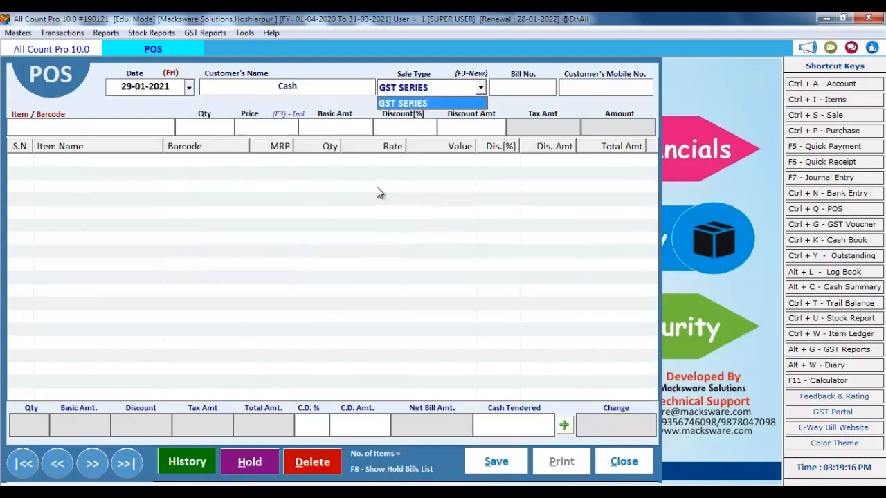
key(Return)
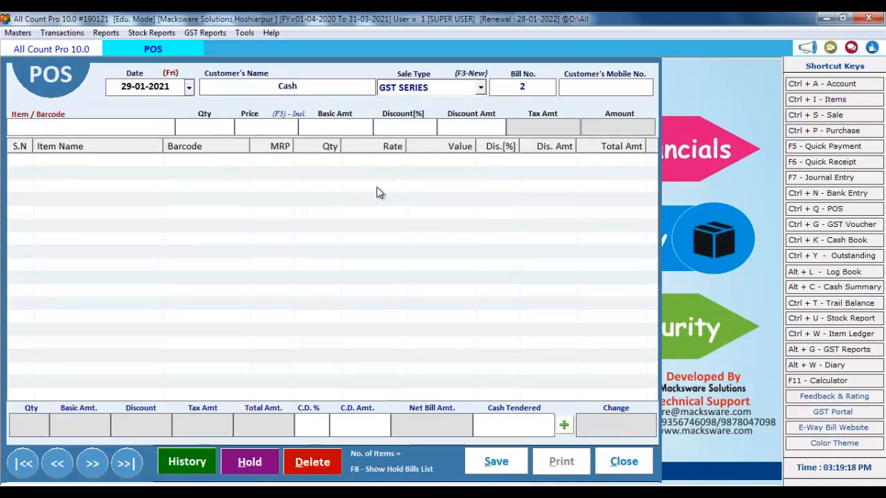
key(Return)
Pick Coke as the bill item, clear it again, and bring up the List of Items
key(Return)
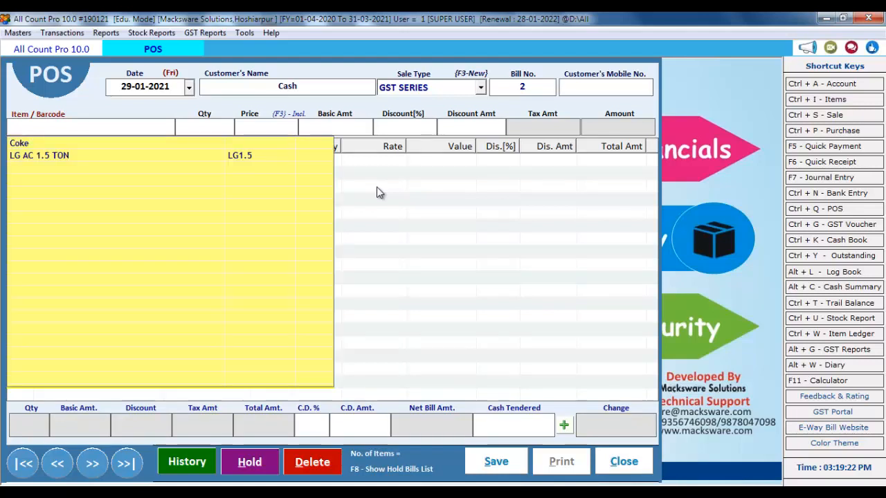
key(Down)
key(Return)
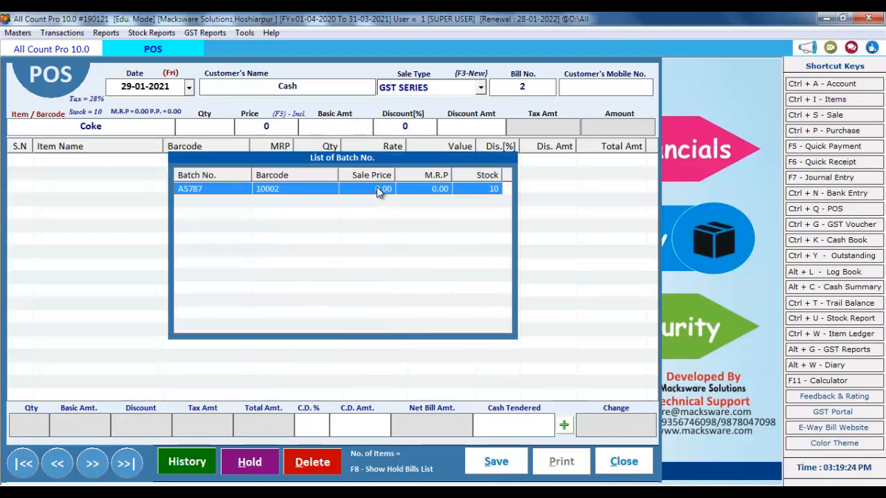
click(63, 123)
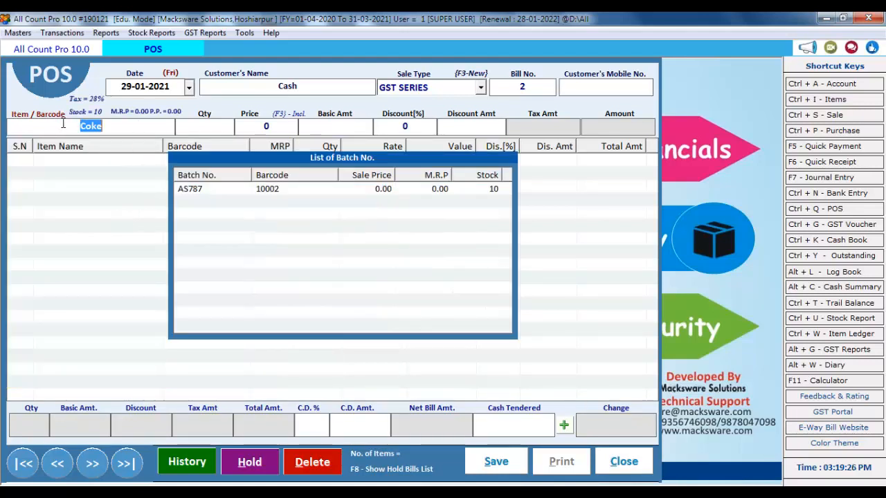
key(BackSpace)
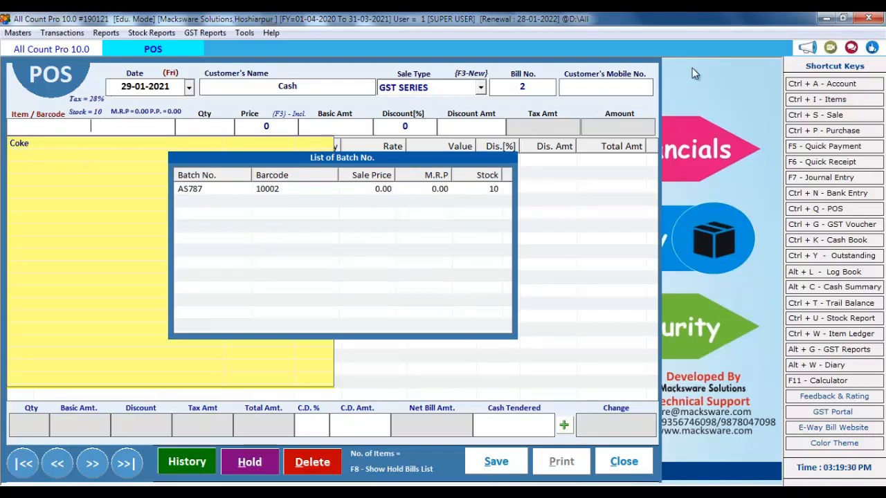
click(828, 99)
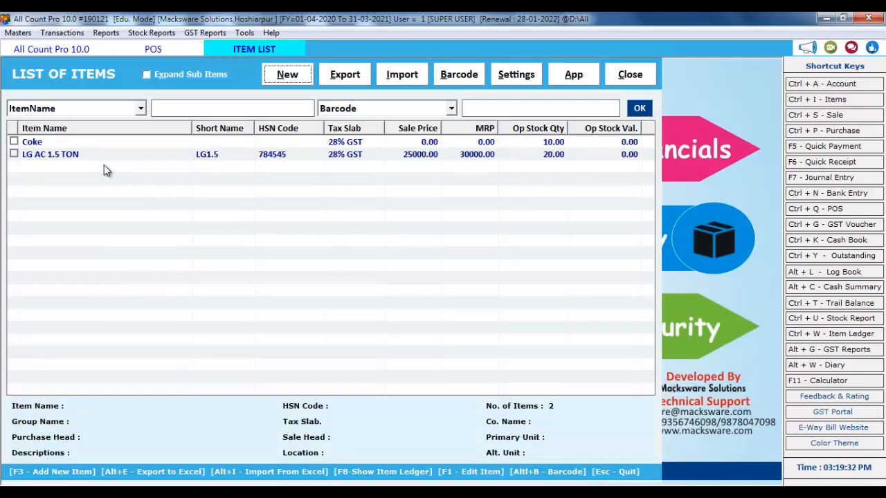
Review the Coke and LG AC 1.5 TON item records, including the barcode, then return to POS bill 2
click(181, 141)
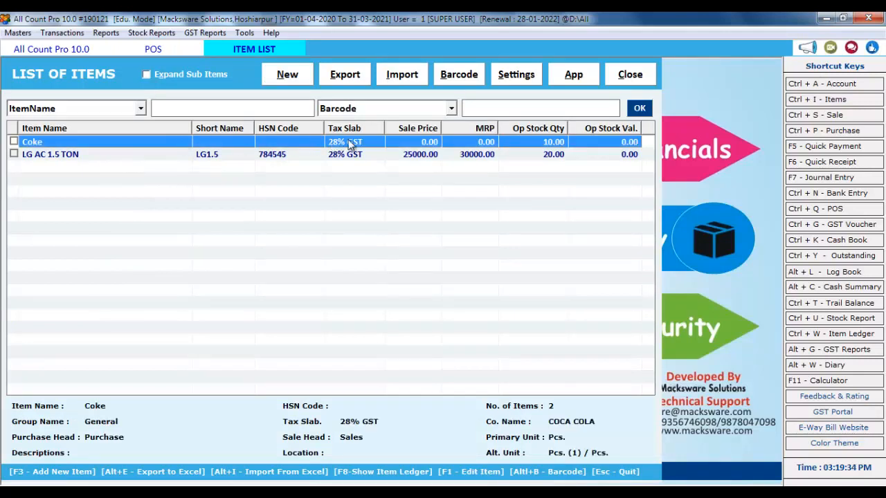
double_click(349, 144)
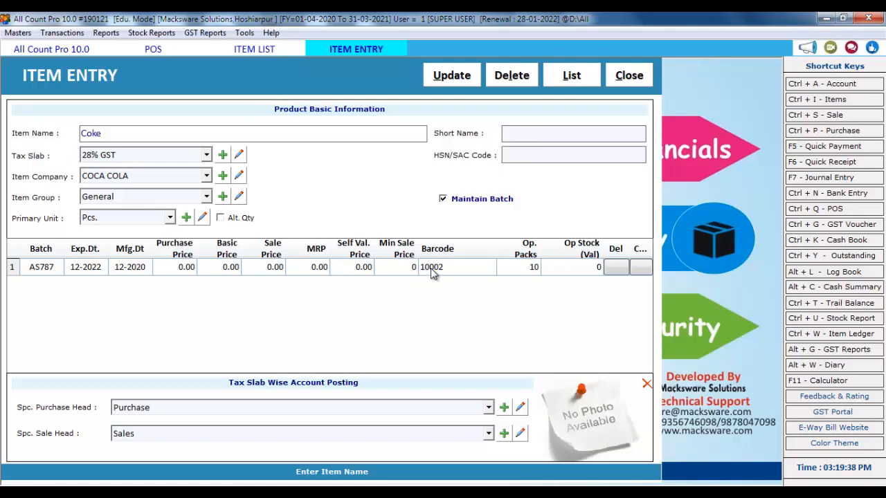
click(631, 78)
click(282, 158)
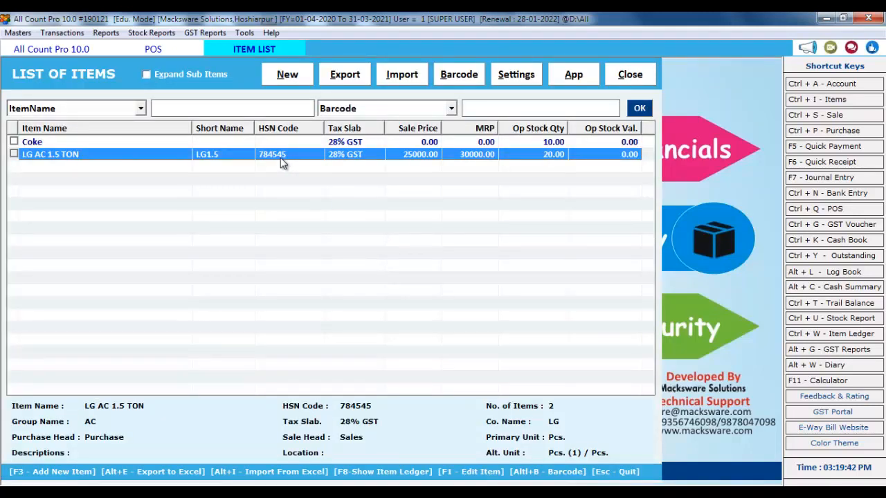
double_click(288, 158)
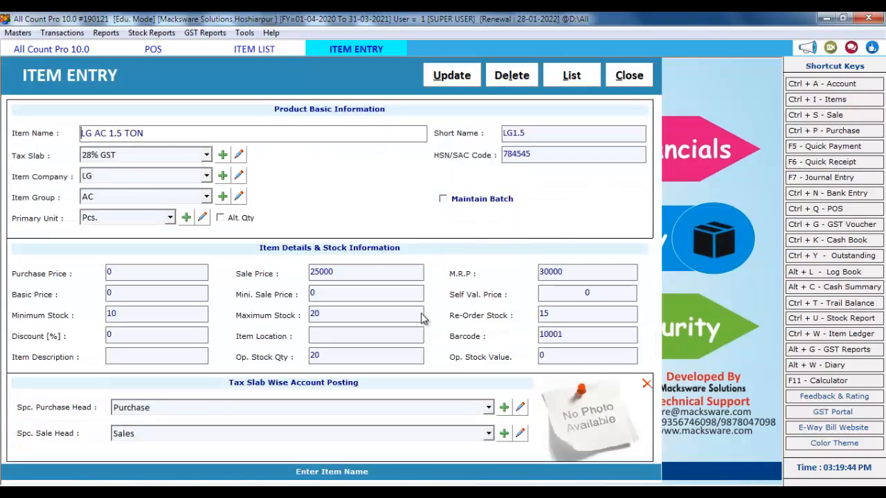
click(562, 334)
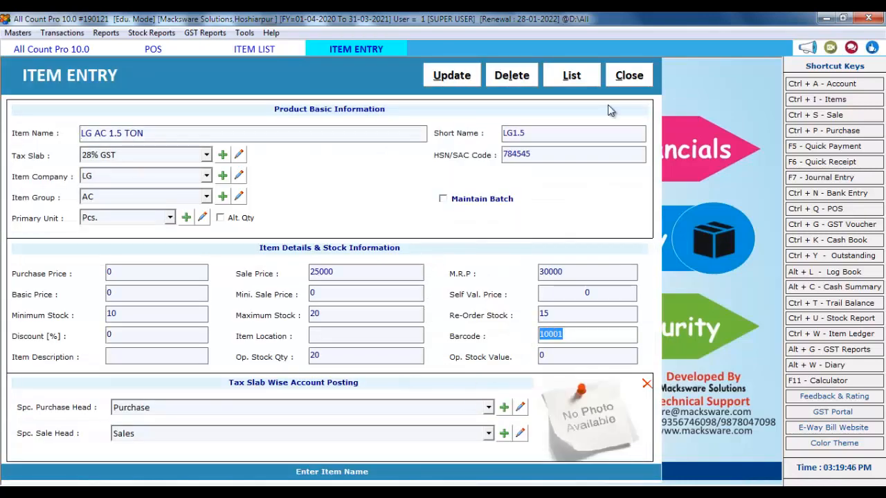
click(629, 76)
click(629, 76)
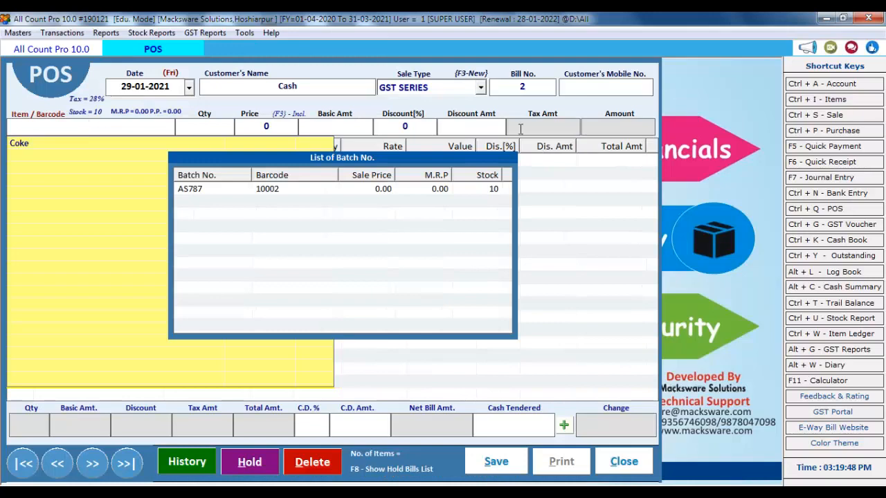
Discard the unfinished POS bill and start a fresh cash POS bill 2
key(Escape)
key(Escape)
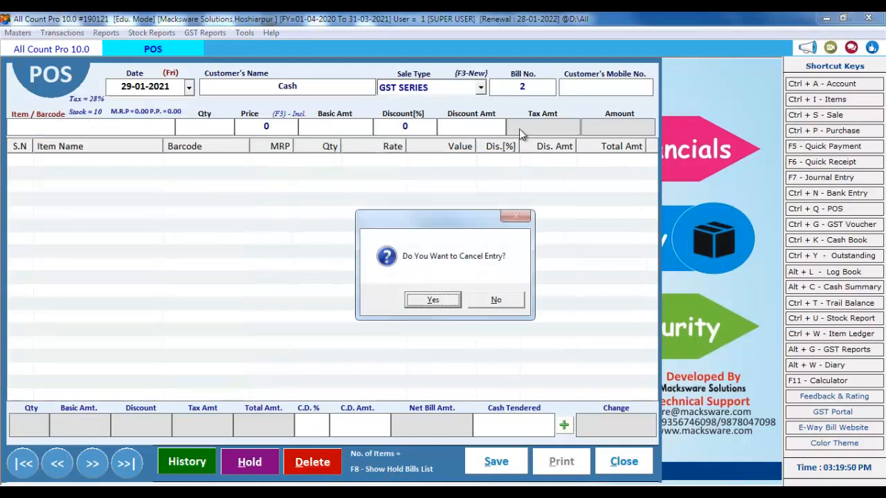
key(Return)
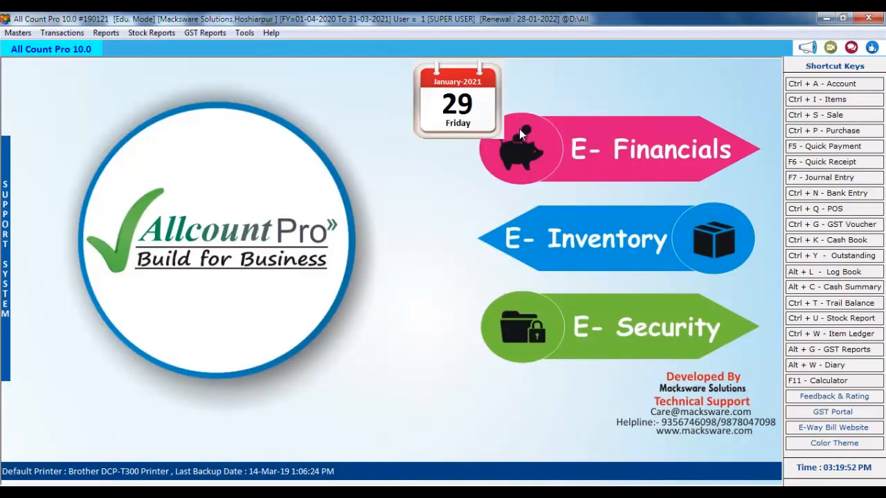
key(ctrl+q)
key(alt+n)
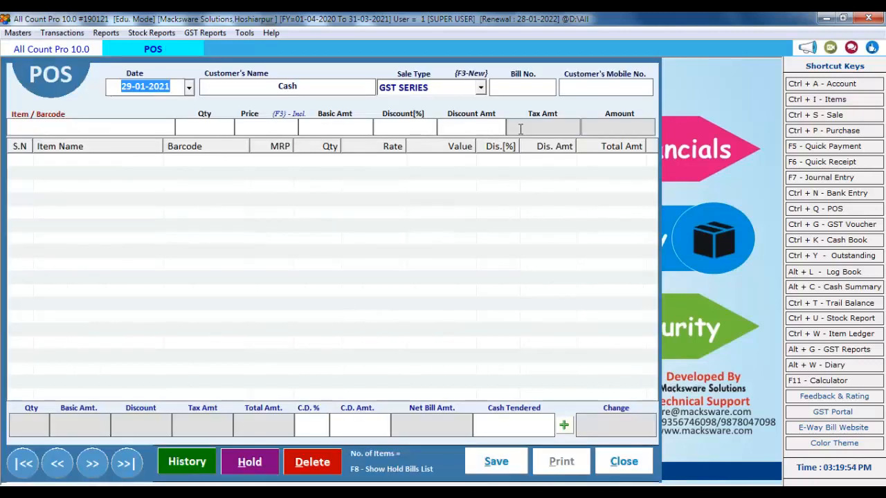
key(Return)
key(Return)
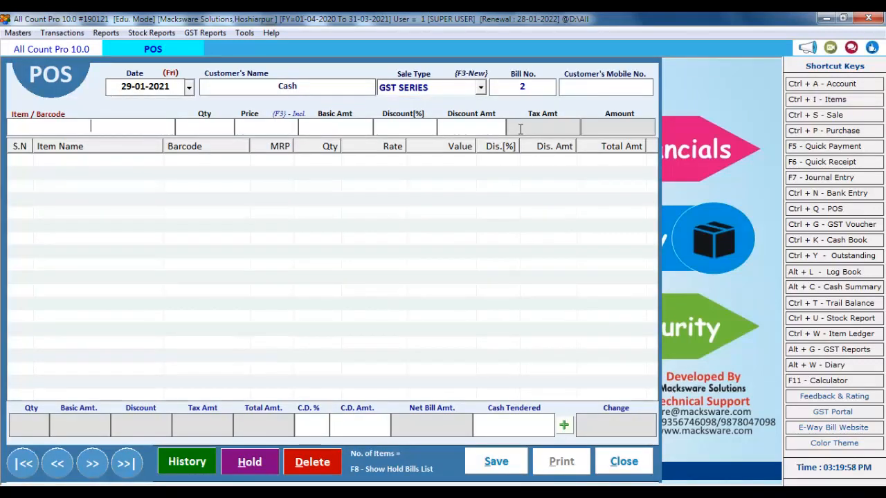
Add one Coke (barcode 10002) at price 100, then save the 128.00 bill
click(101, 129)
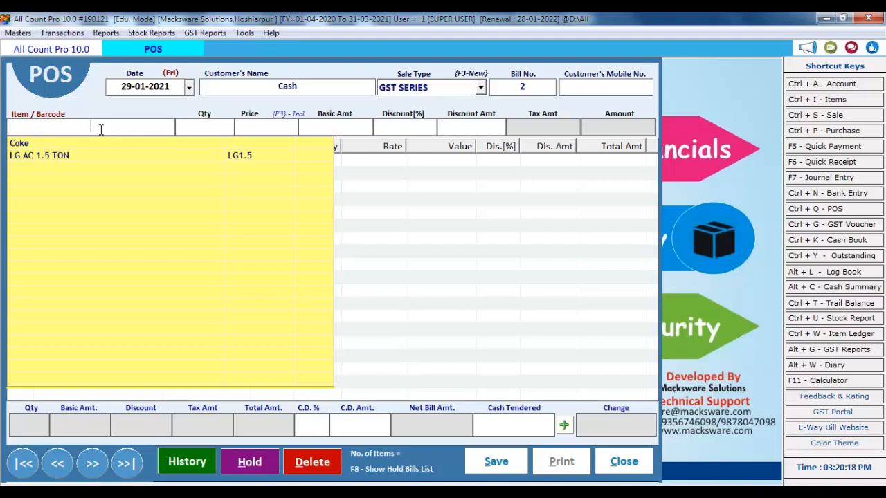
text(1000)
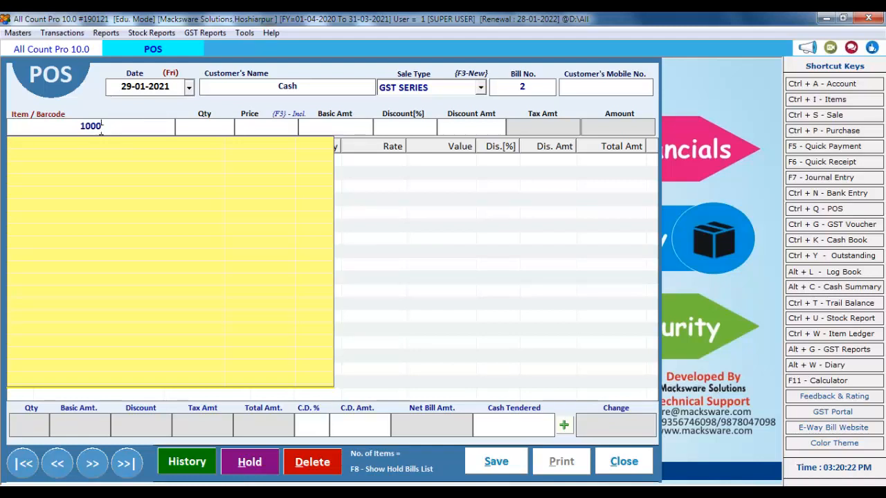
text(2)
key(Return)
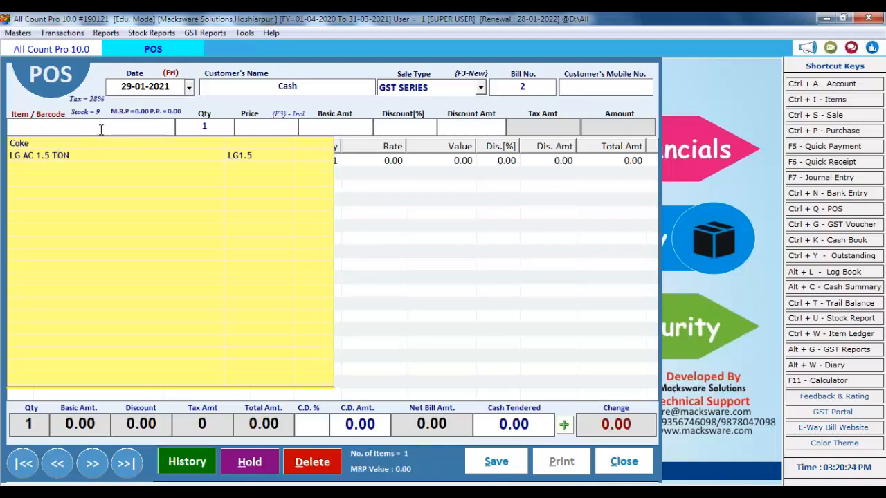
click(376, 211)
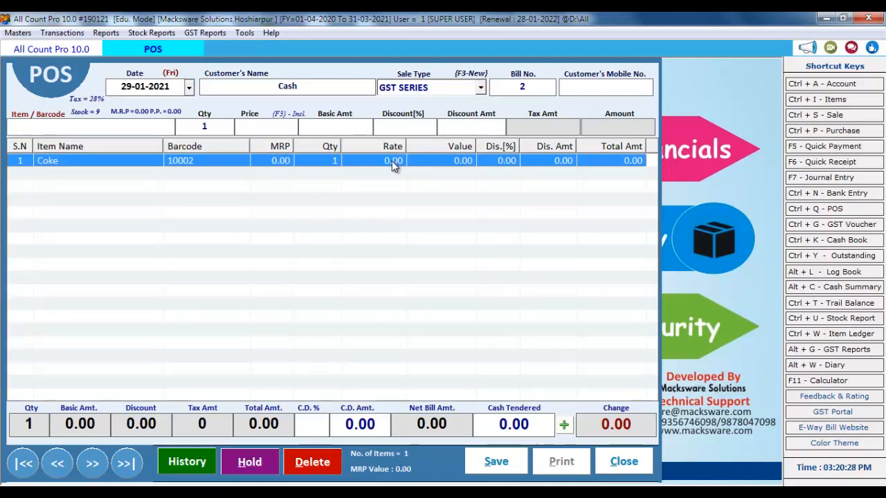
double_click(356, 161)
click(225, 127)
key(Return)
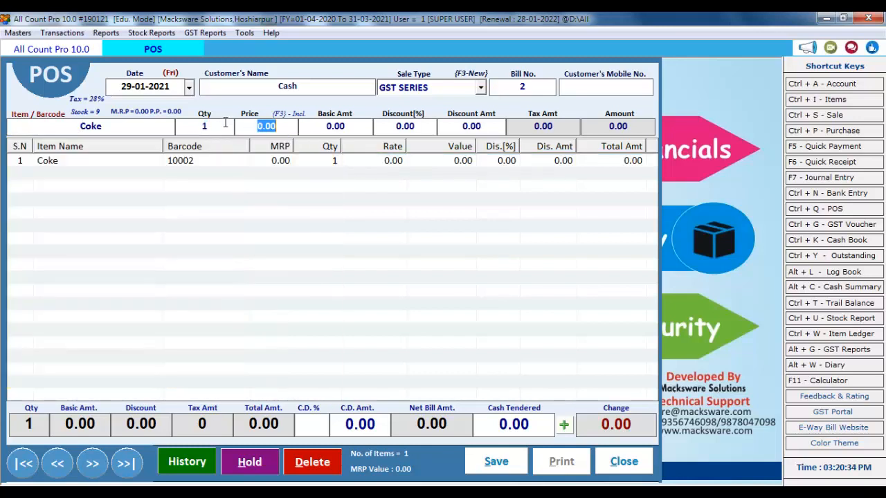
text(100)
key(Return)
key(Return)
key(Return)
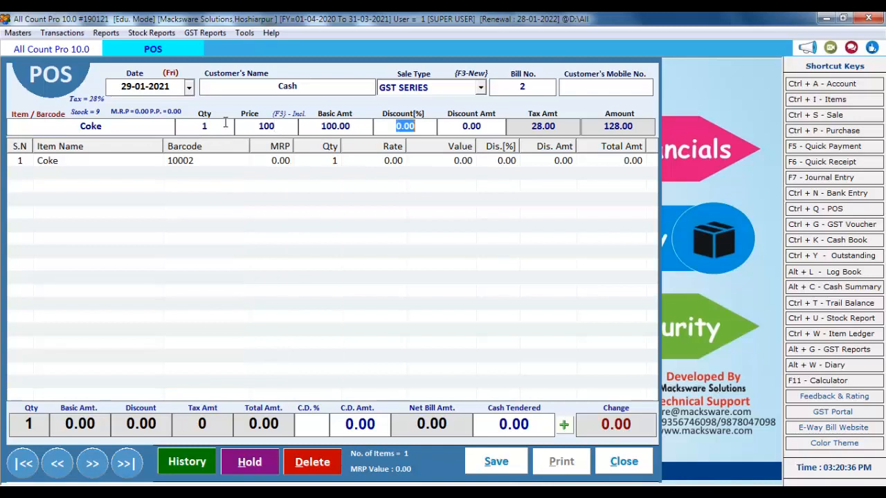
click(488, 460)
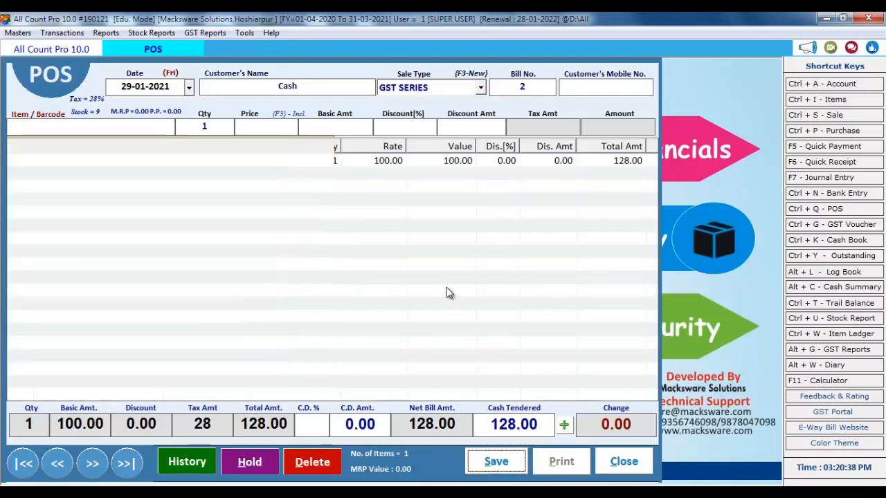
click(423, 301)
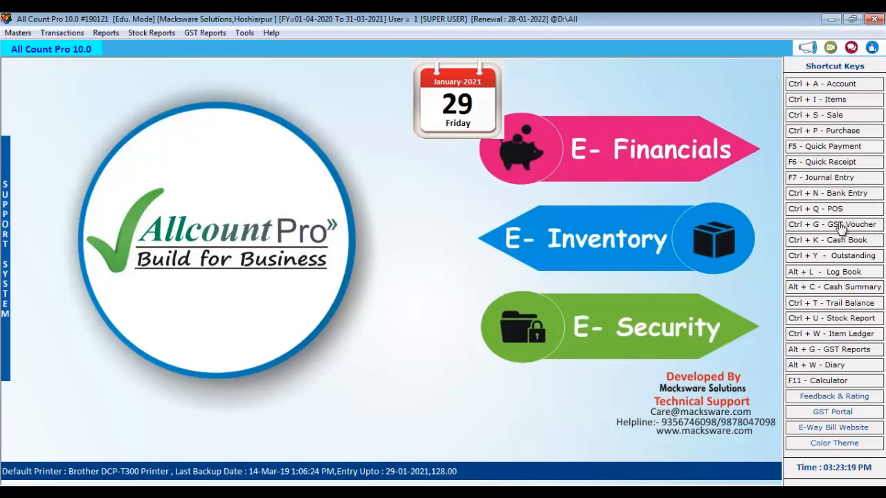
Start a new GST voucher as a credit Sale for the party, keeping the default bill number
click(841, 226)
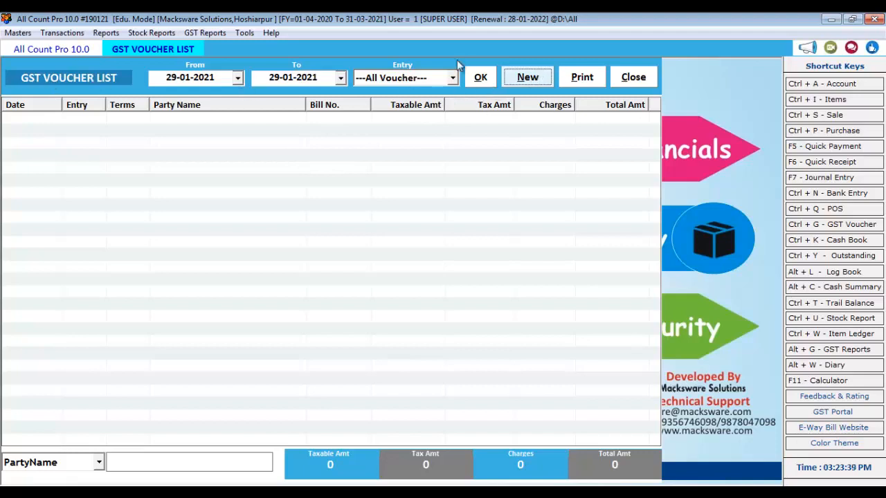
click(522, 79)
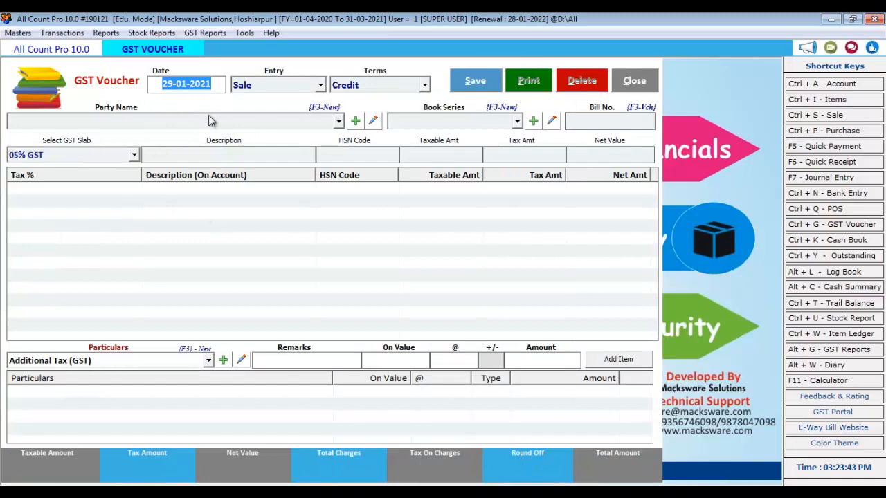
key(Return)
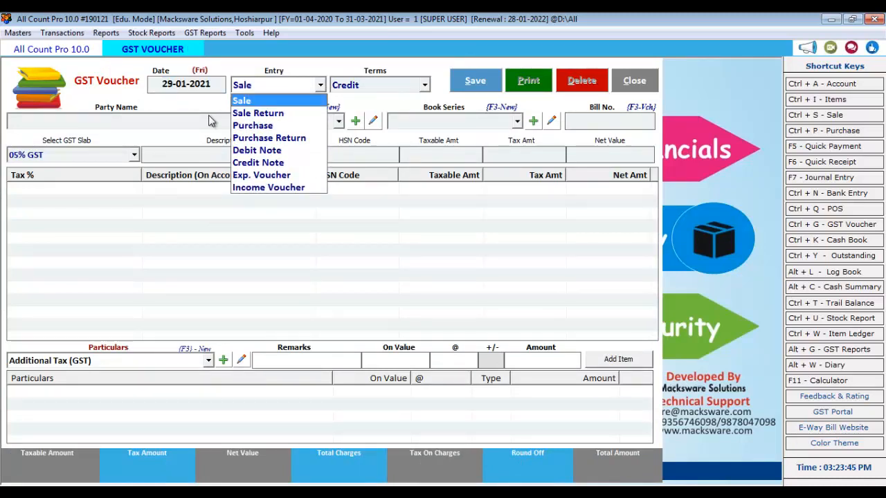
key(Down)
key(Down)
key(Down)
key(Down)
key(Down)
key(Down)
key(Down)
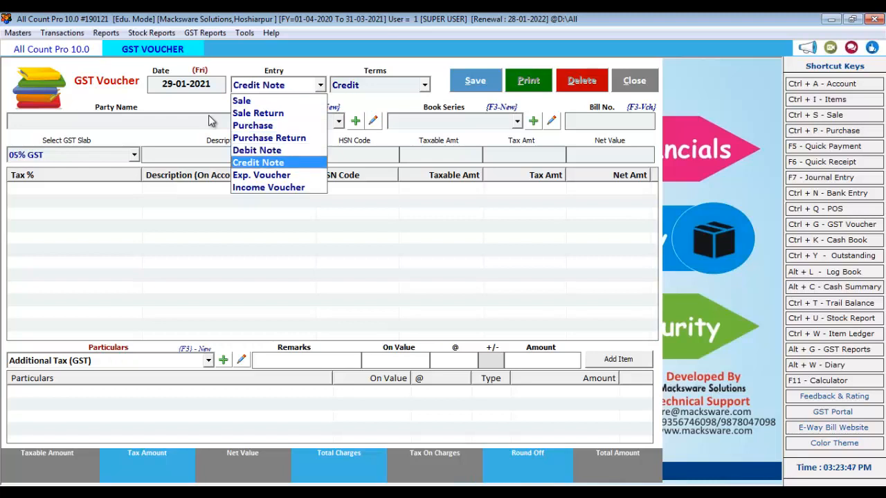
key(Up)
key(Up)
key(Up)
key(Up)
key(Up)
key(Up)
key(Up)
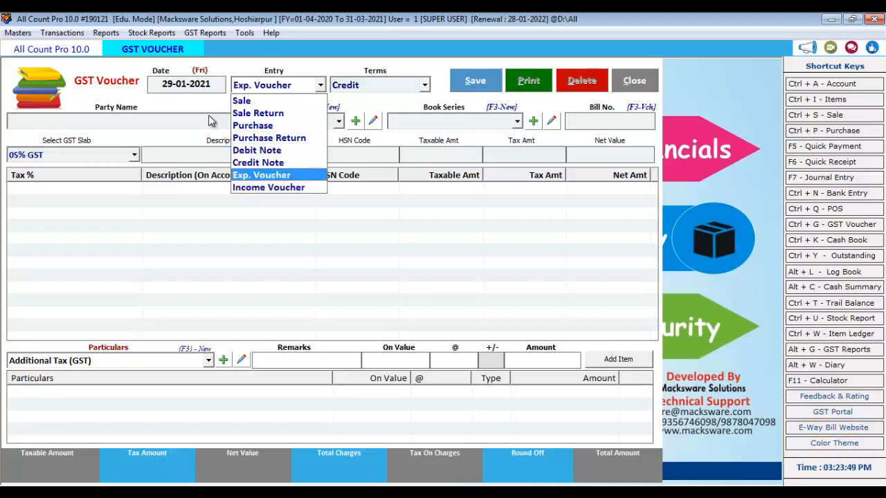
key(Return)
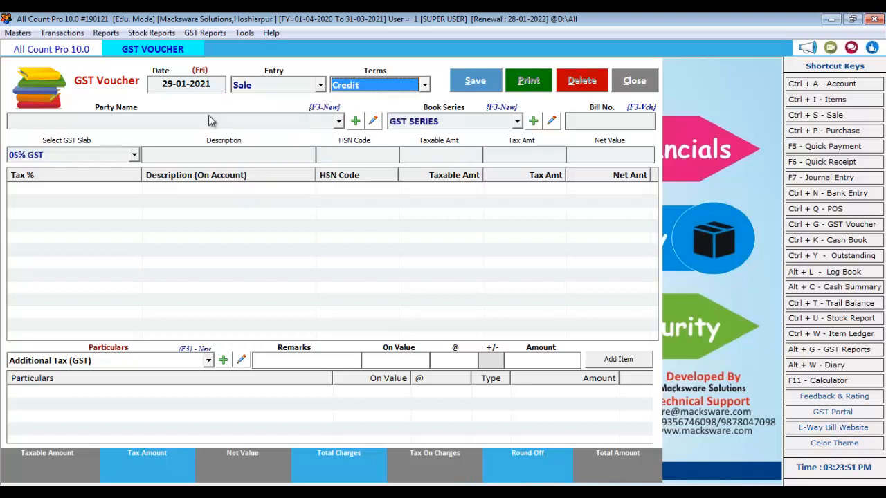
key(Return)
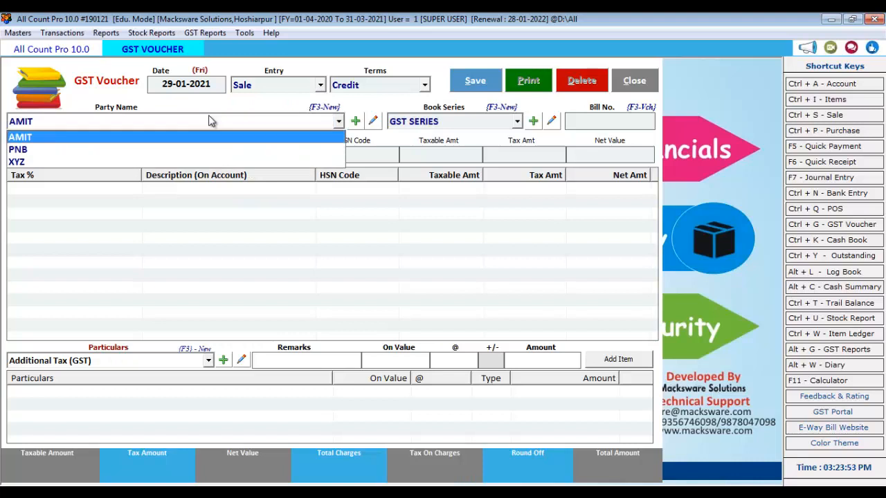
key(Return)
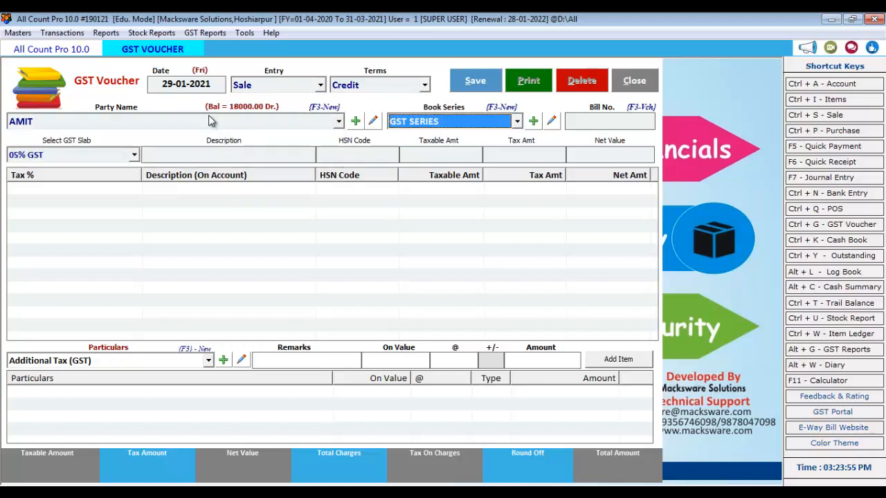
key(Return)
key(Return)
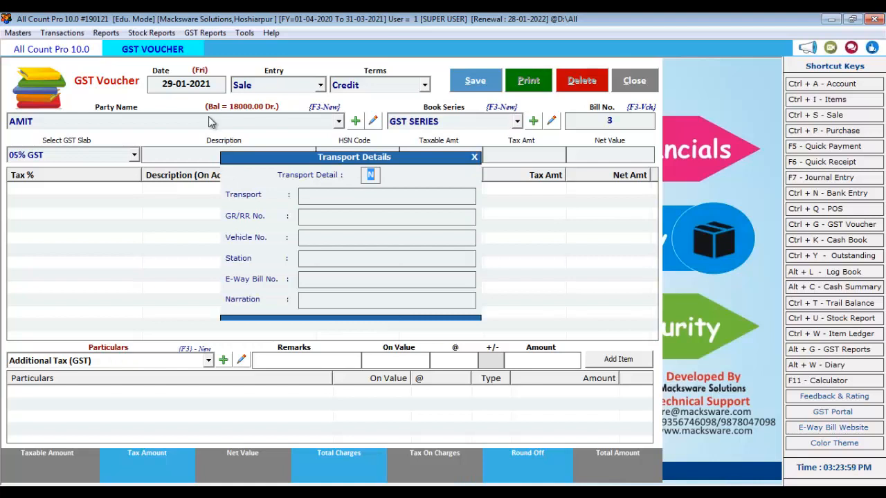
key(Return)
Add a JOB WORK line at 05% GST, HSN 545412, taxable amount 10000
key(Down)
key(Down)
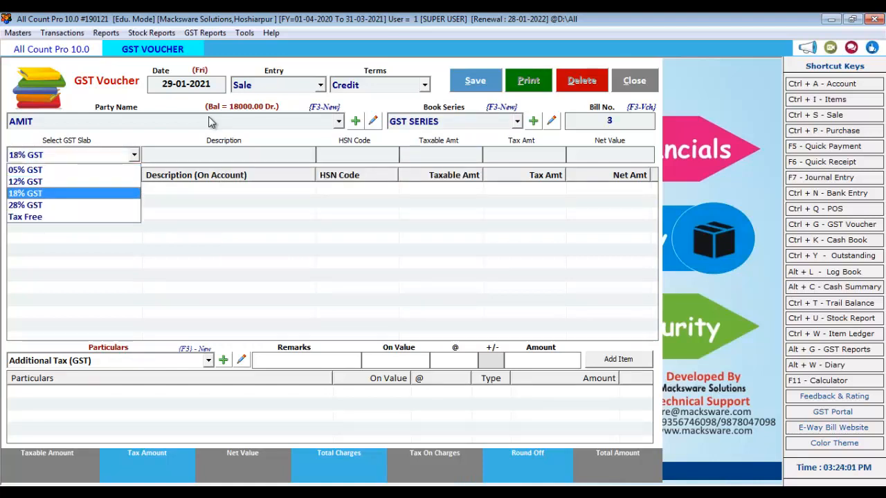
key(Down)
key(Up)
key(Up)
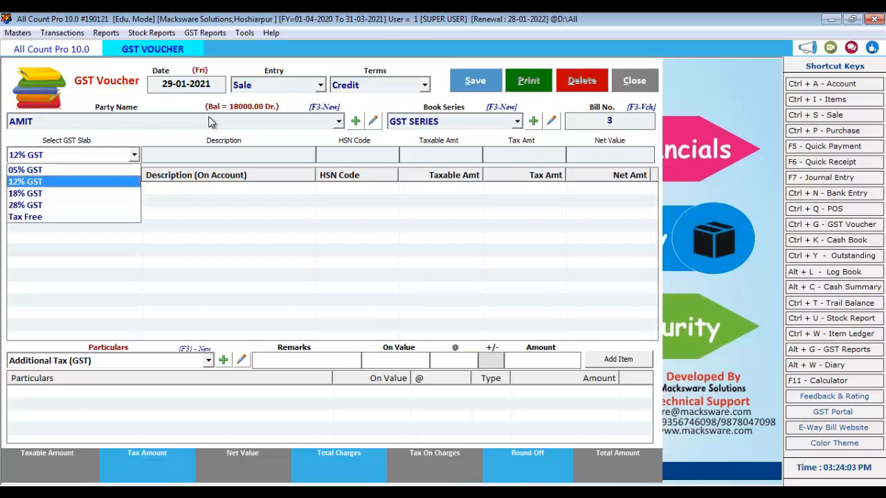
key(Up)
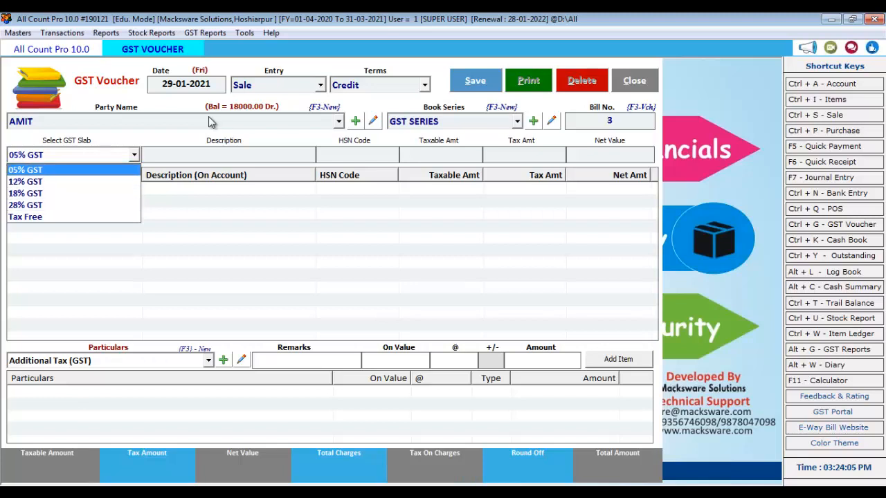
key(Return)
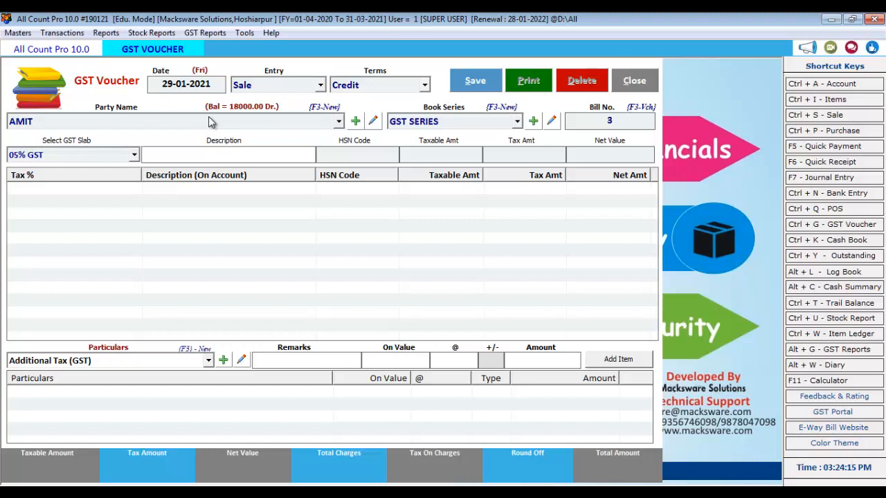
text(JOB WORK)
key(Return)
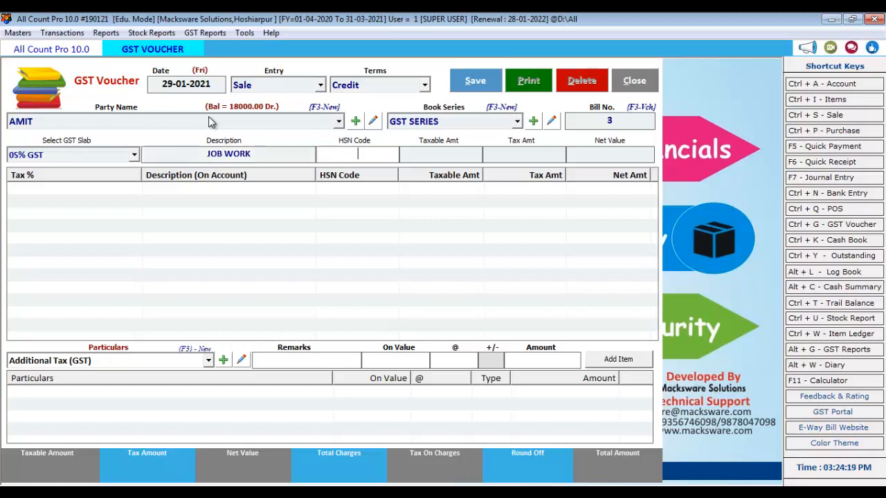
text(545412)
key(Return)
text(1)
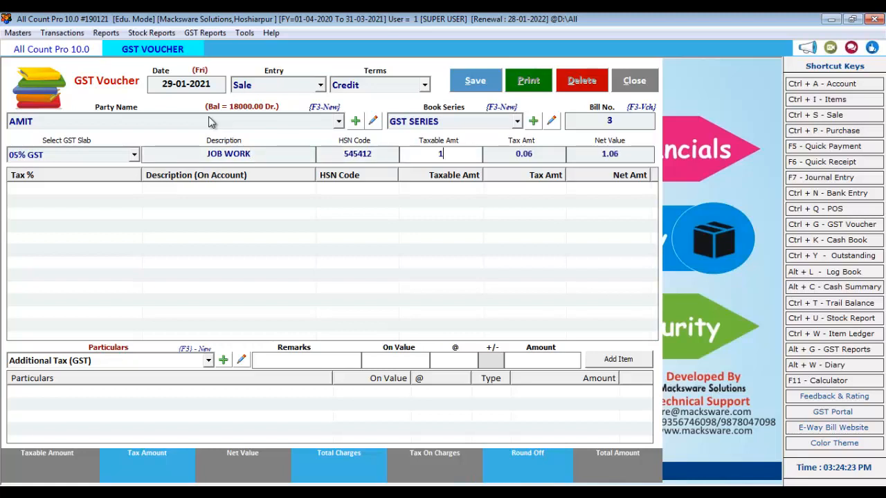
text(00000)
key(Return)
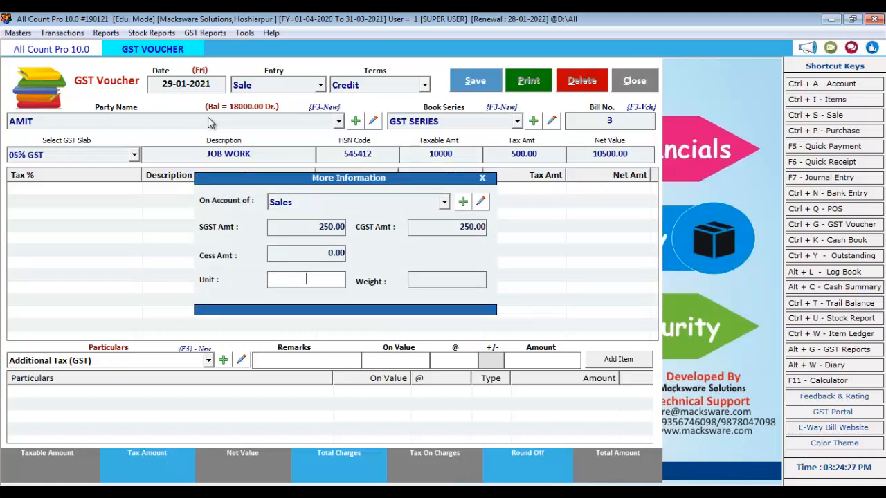
key(Return)
key(Return)
key(Return)
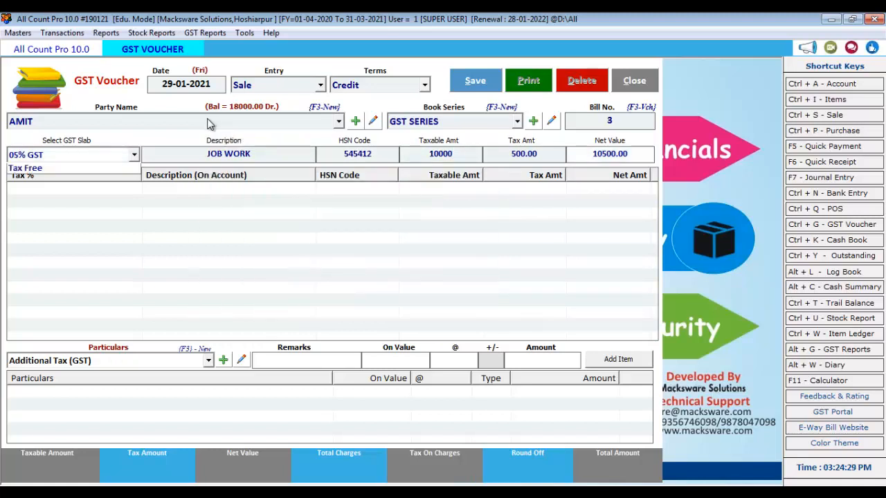
key(Return)
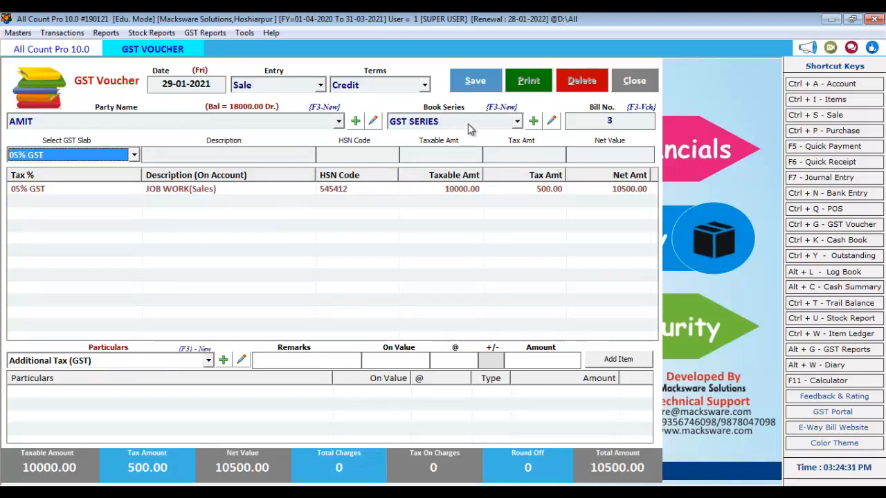
Save the 10500 GST sale voucher without printing and close the form
click(476, 81)
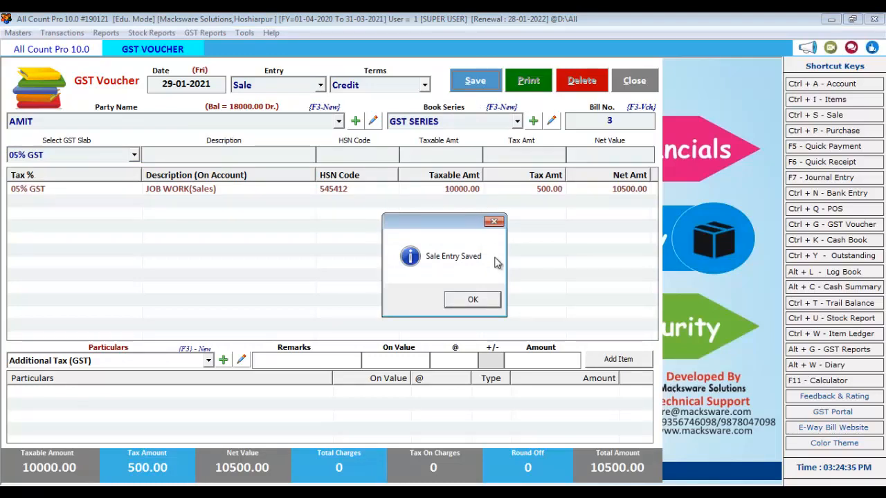
click(471, 301)
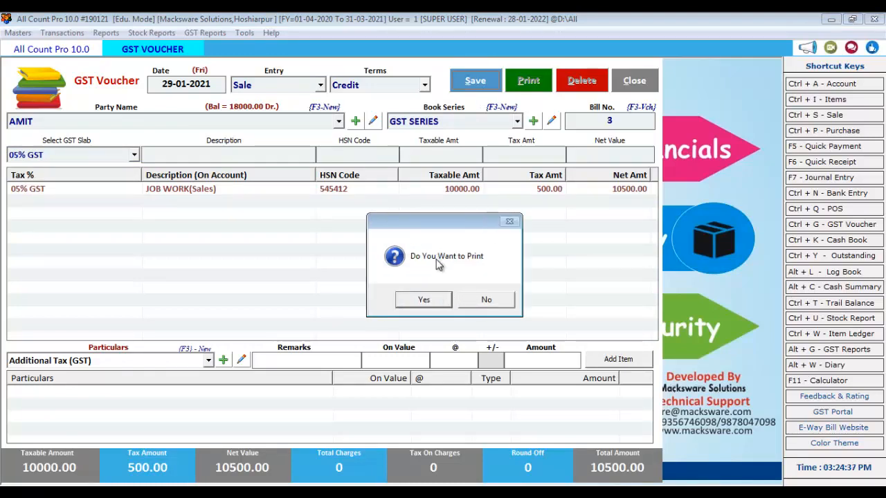
click(487, 300)
click(635, 81)
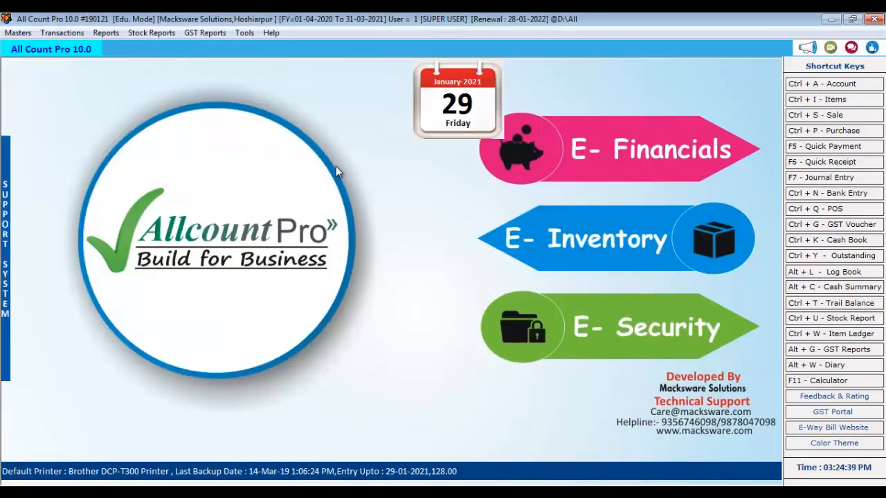
Open the Cash Book for 29-01-2021 and inspect the 128.00 cash sale entry
click(839, 242)
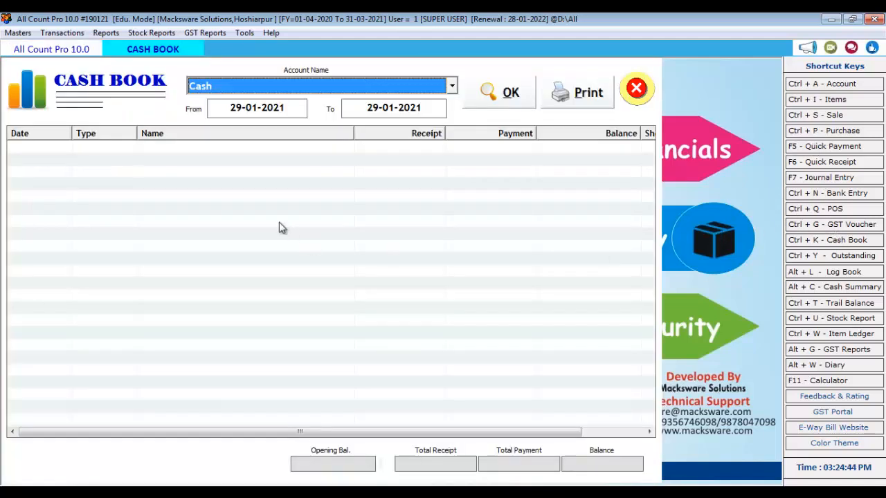
click(508, 97)
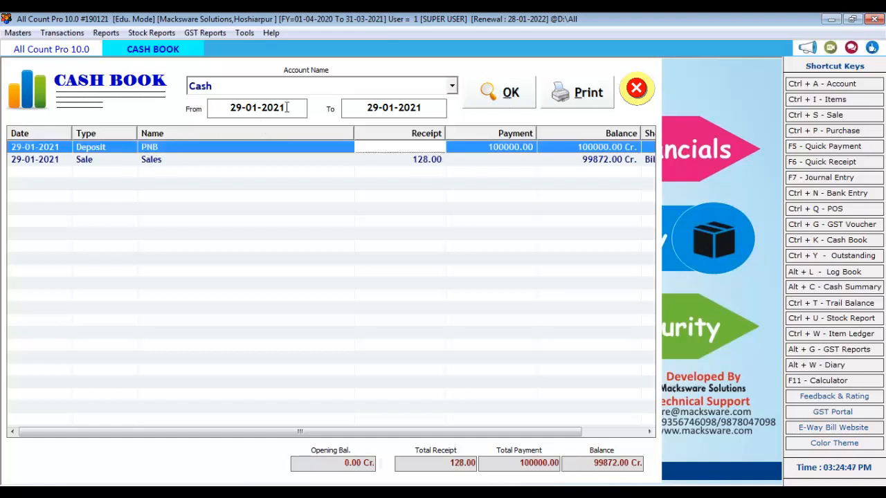
click(230, 107)
drag(300, 110, 202, 103)
click(447, 163)
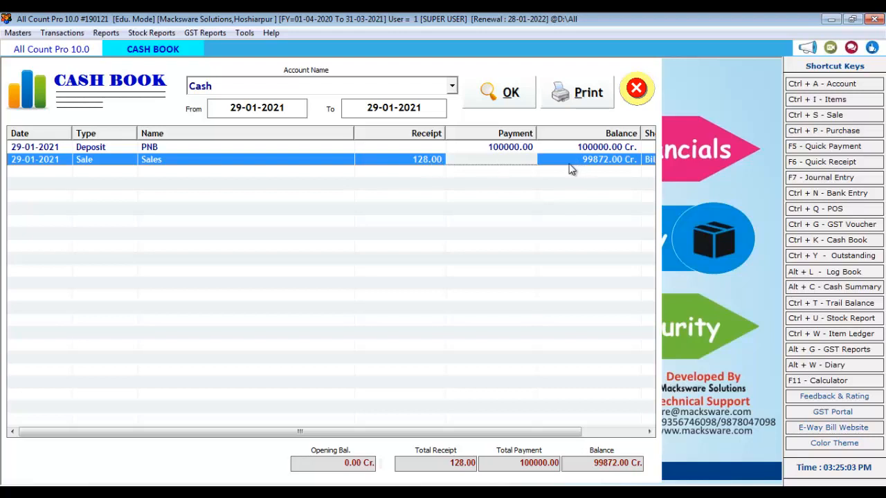
scroll(309, 194, right, 3)
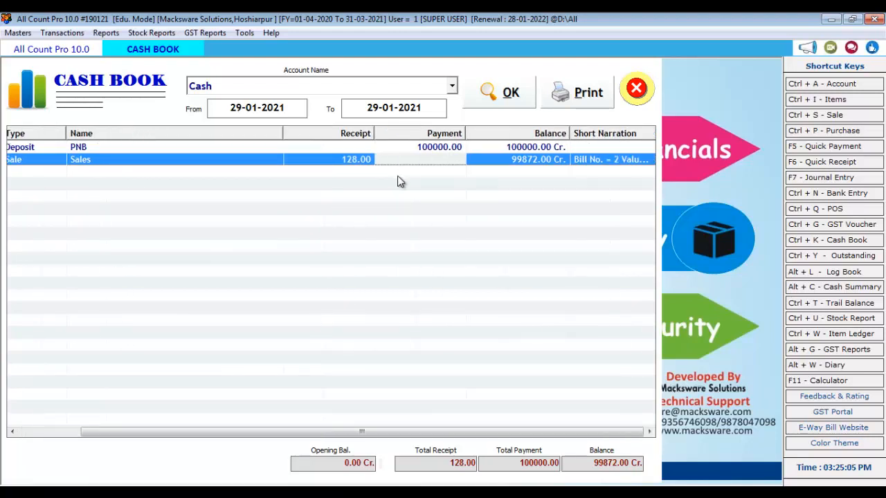
scroll(398, 182, left, 3)
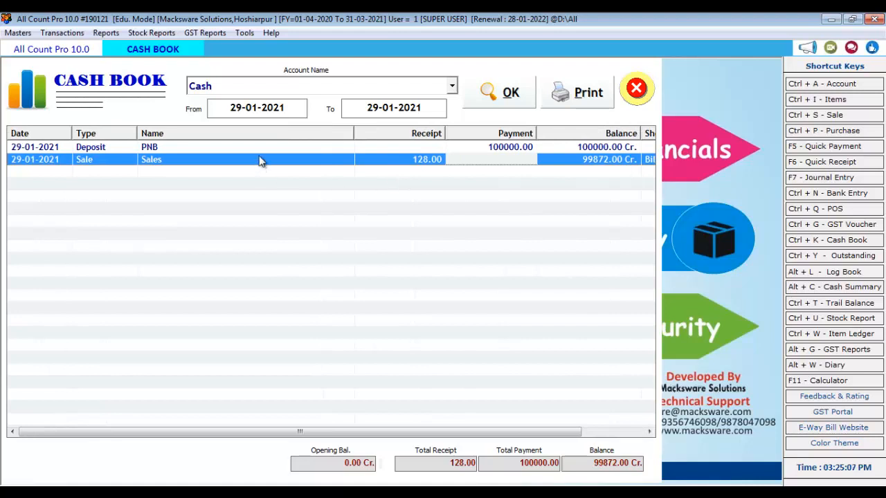
Switch the Cash Book to the PNB account, review its entries, and close it
click(254, 90)
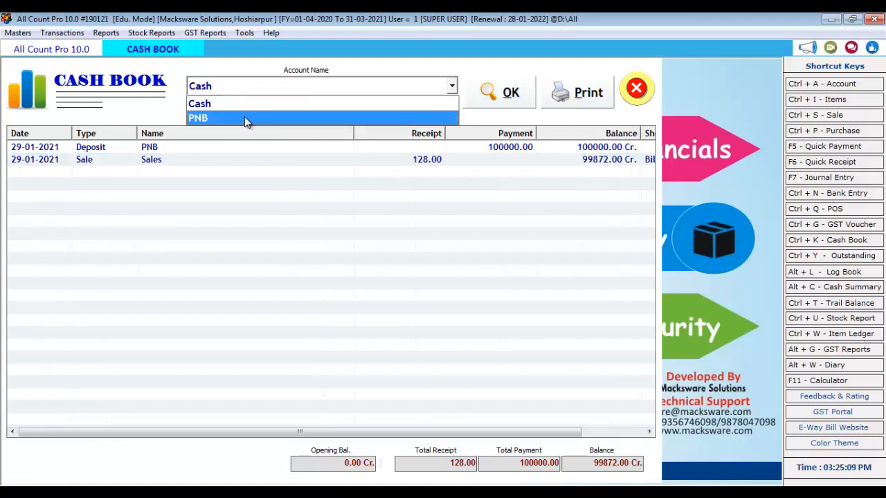
click(247, 118)
click(484, 100)
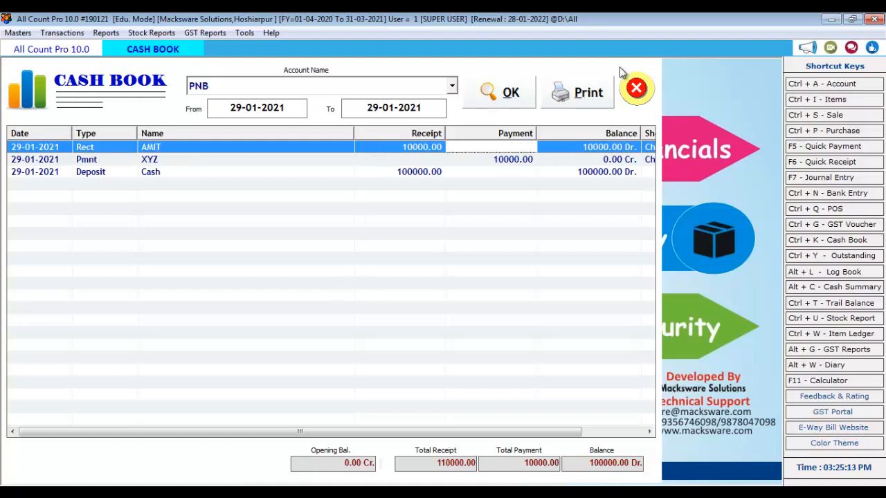
click(636, 88)
click(107, 34)
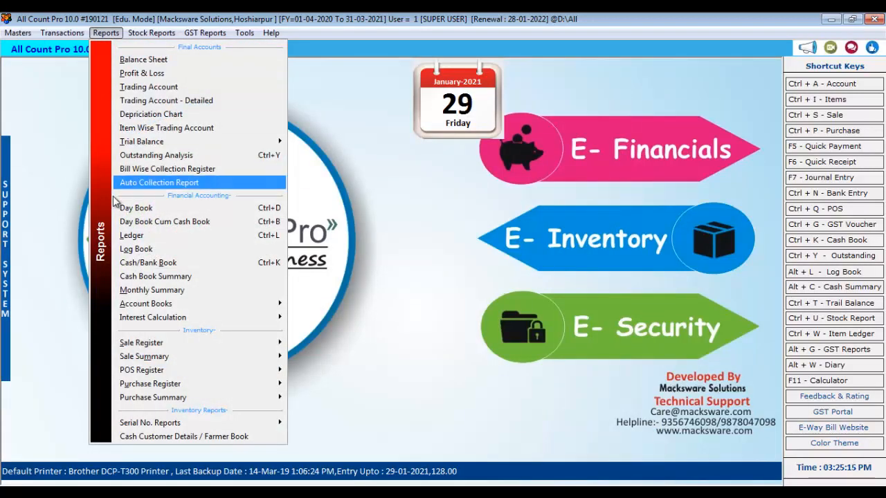
Open the Day Book for 29-01-2021 and review Bill No. 1's sale and GST entries
click(142, 208)
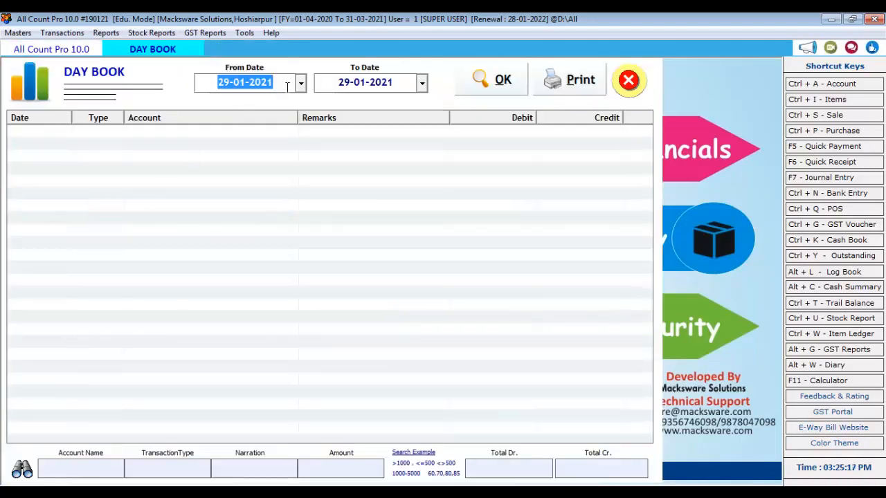
click(472, 78)
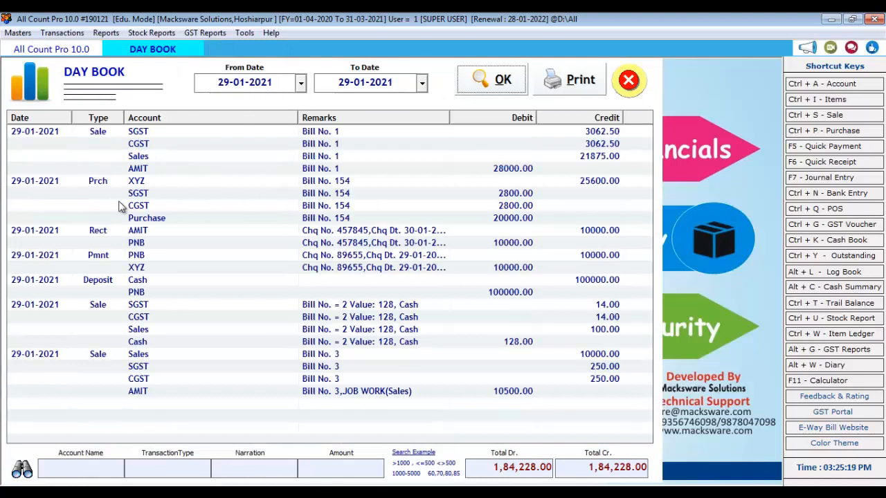
click(87, 136)
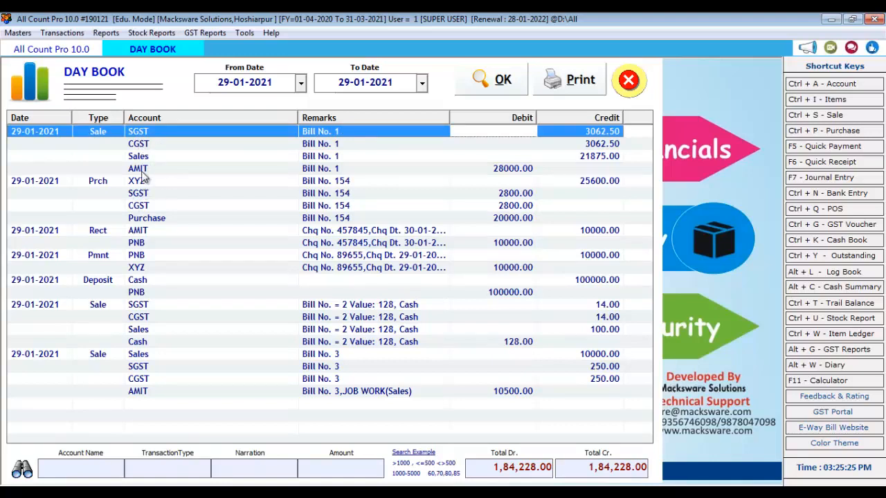
click(141, 169)
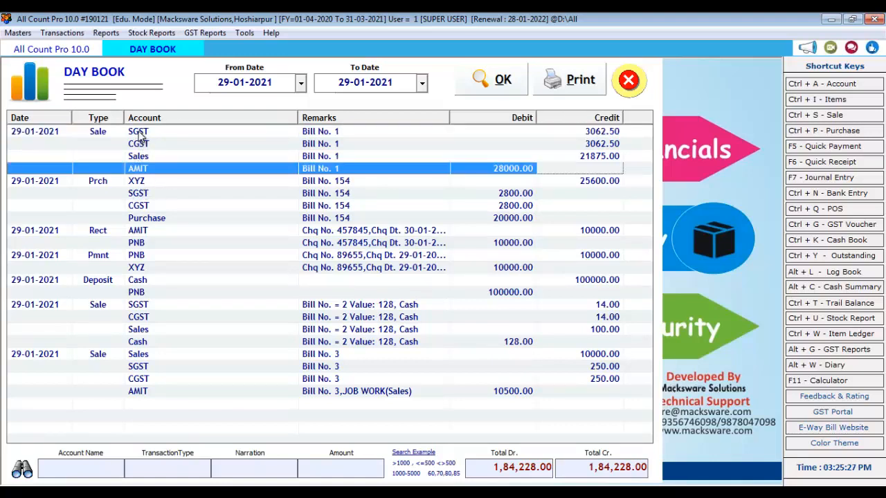
click(141, 146)
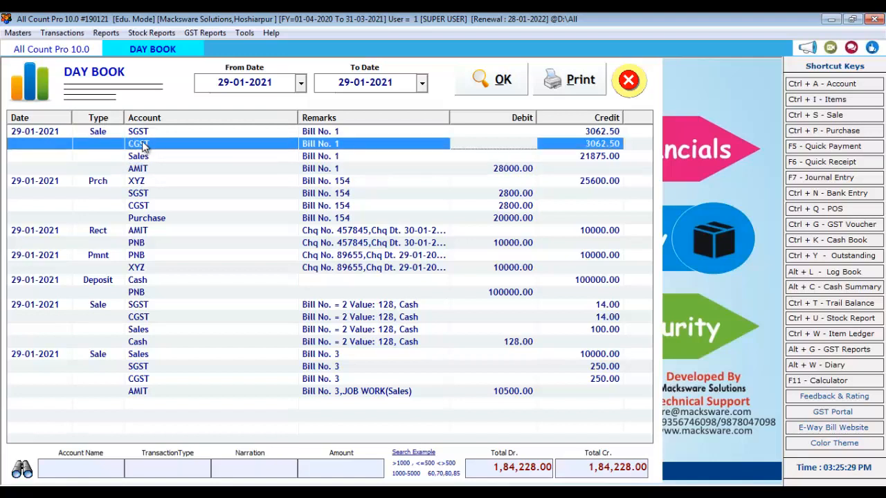
click(142, 135)
Review the Bill No. 154 purchase and cheque entries, then close the Day Book
click(141, 181)
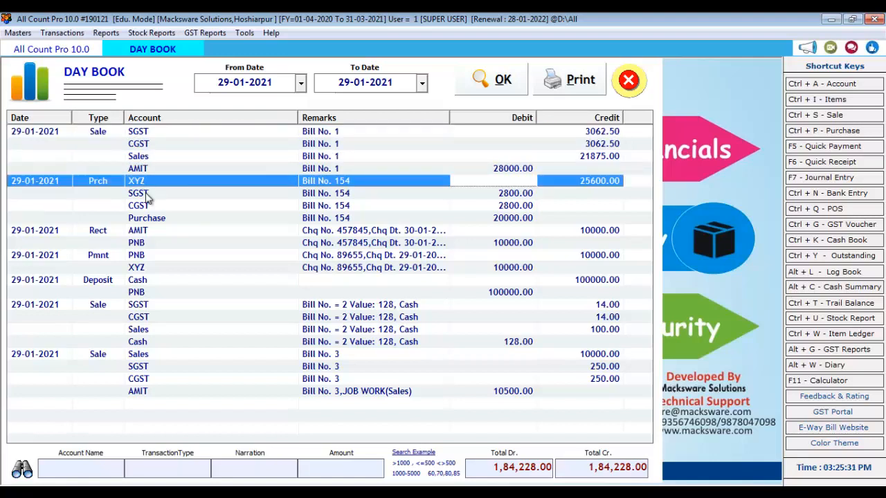
click(142, 194)
click(142, 206)
click(144, 233)
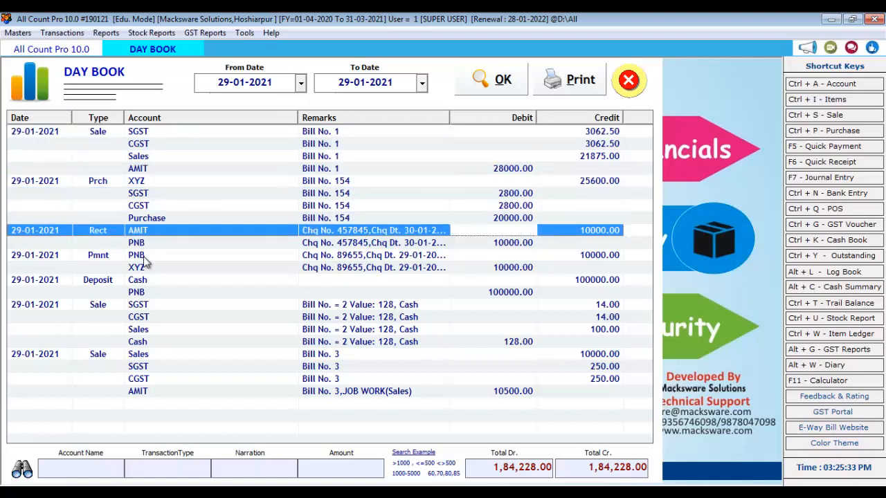
click(145, 256)
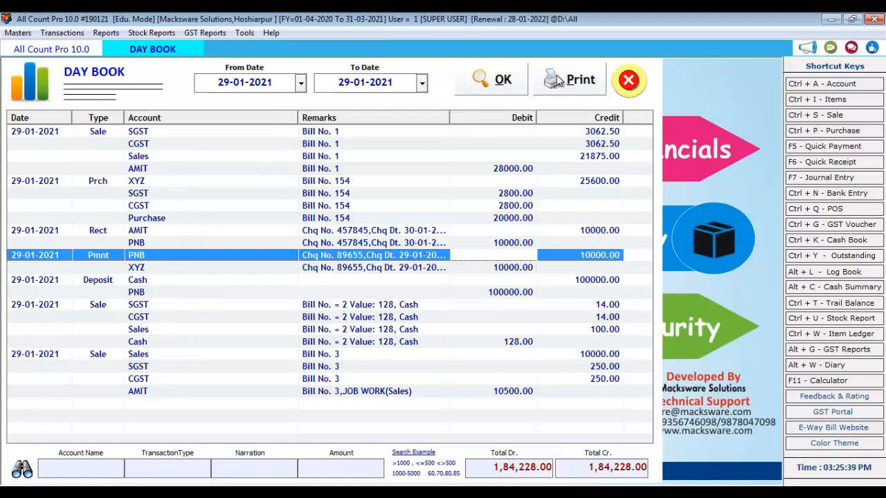
click(617, 84)
click(106, 32)
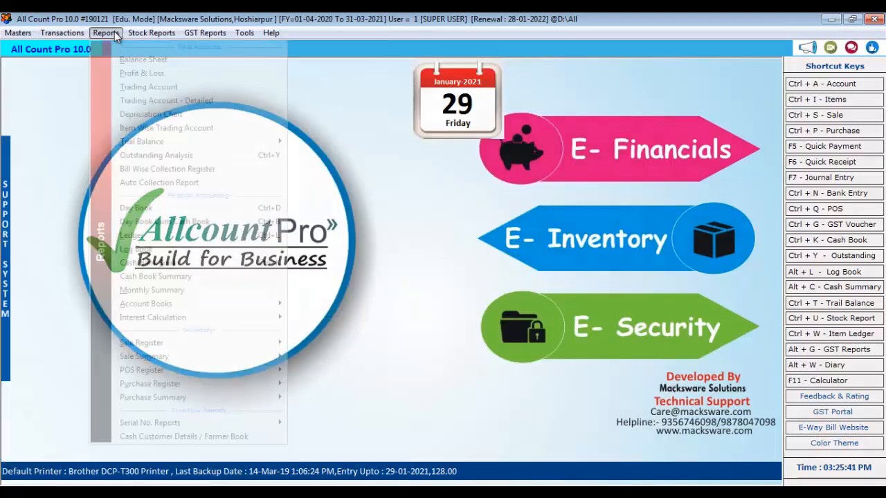
Open the customer account's Log Book as a Monthly Summary statement
click(166, 249)
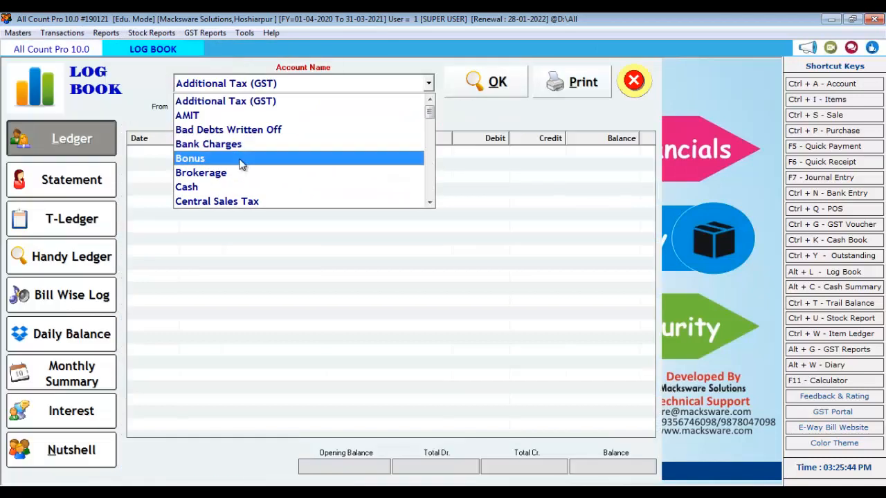
click(207, 114)
click(458, 87)
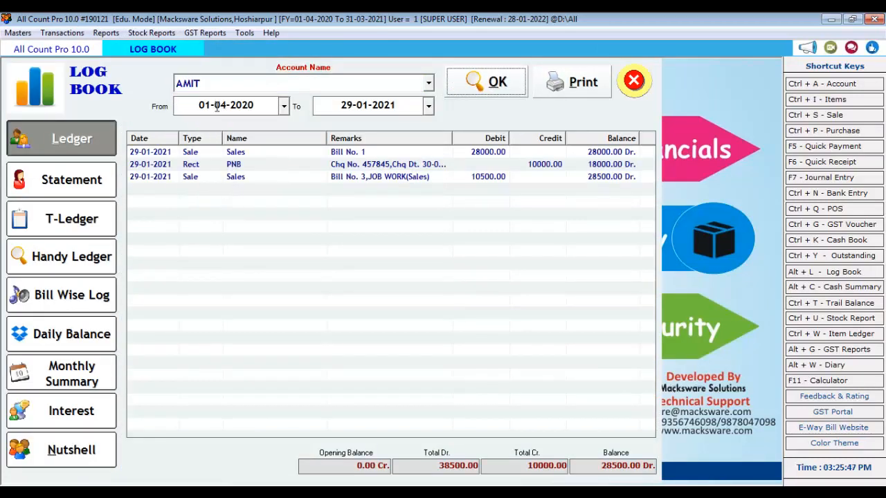
click(104, 180)
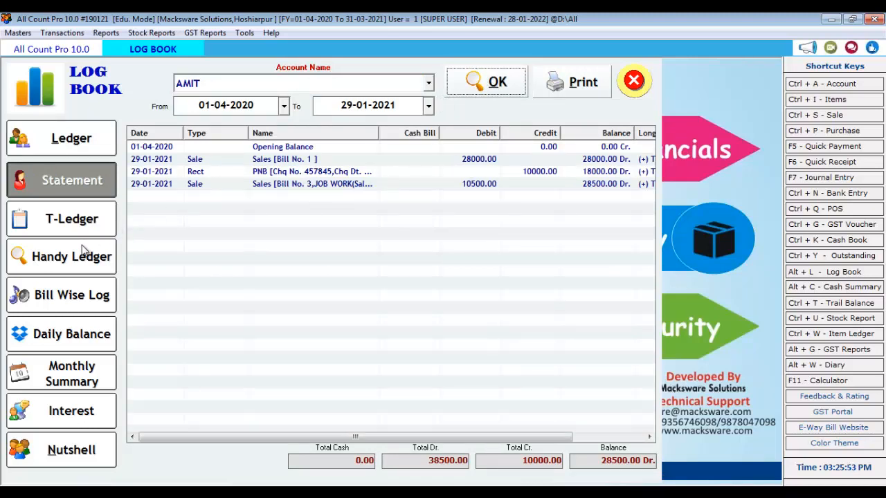
click(95, 377)
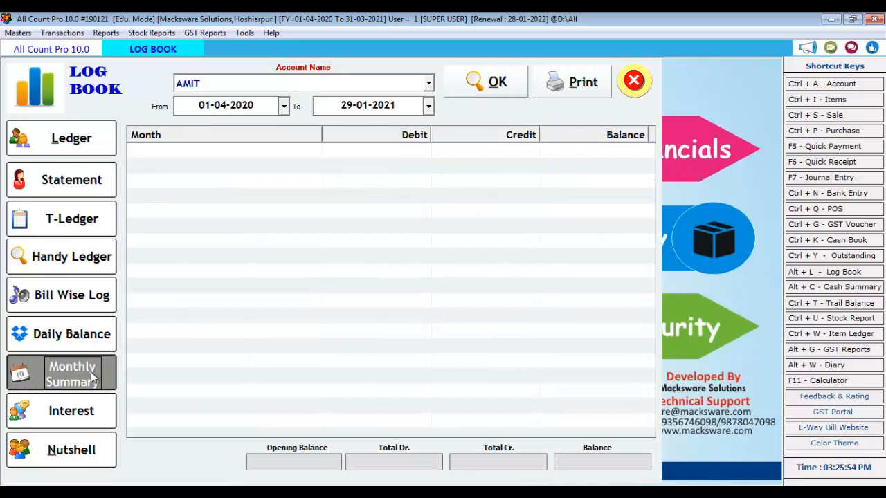
click(470, 84)
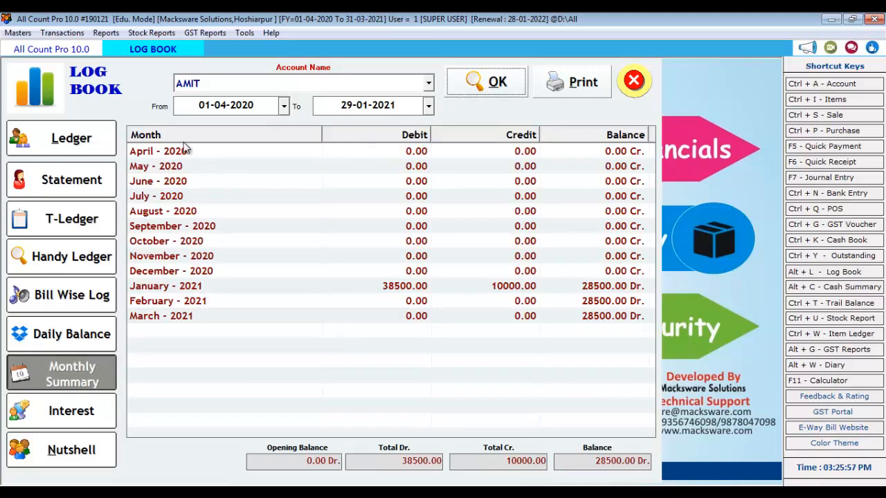
Check the monthly rows, January - 2021 showing 28500.00 Dr, then close the Log Book
click(164, 288)
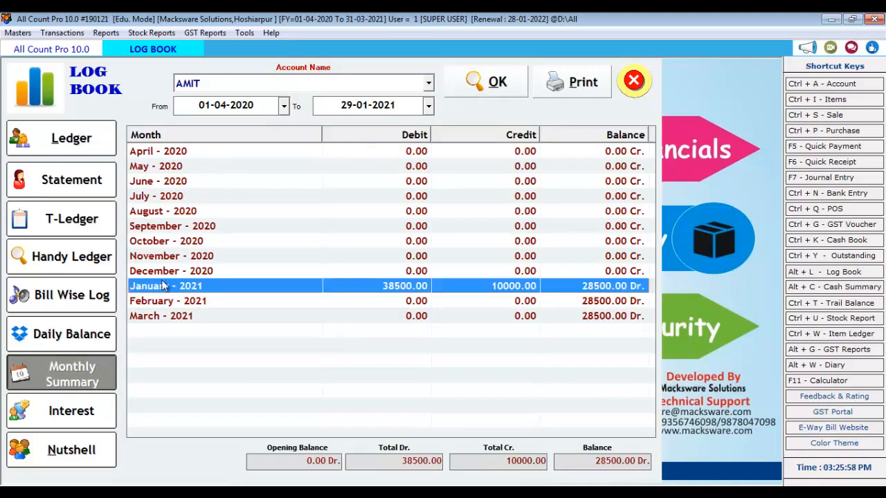
click(157, 153)
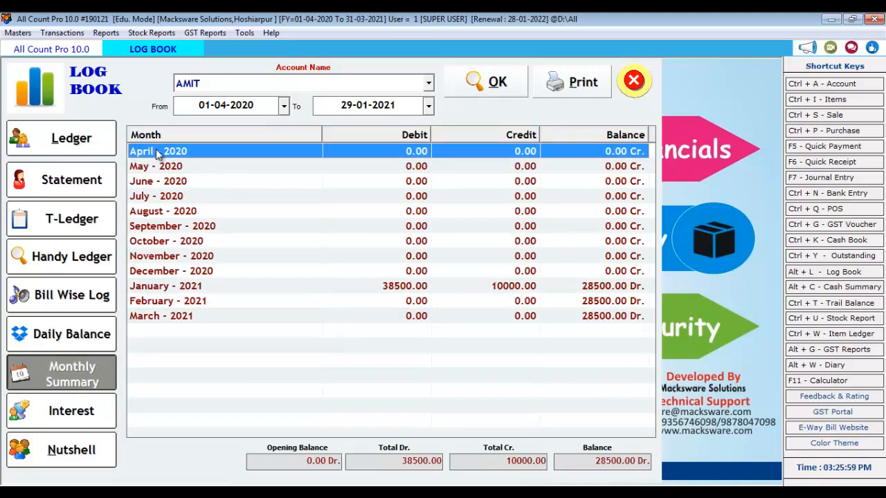
click(150, 319)
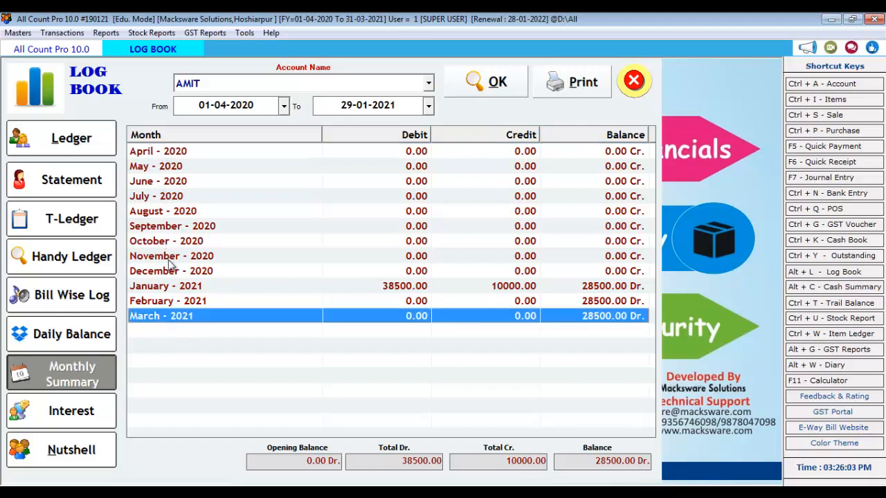
click(167, 289)
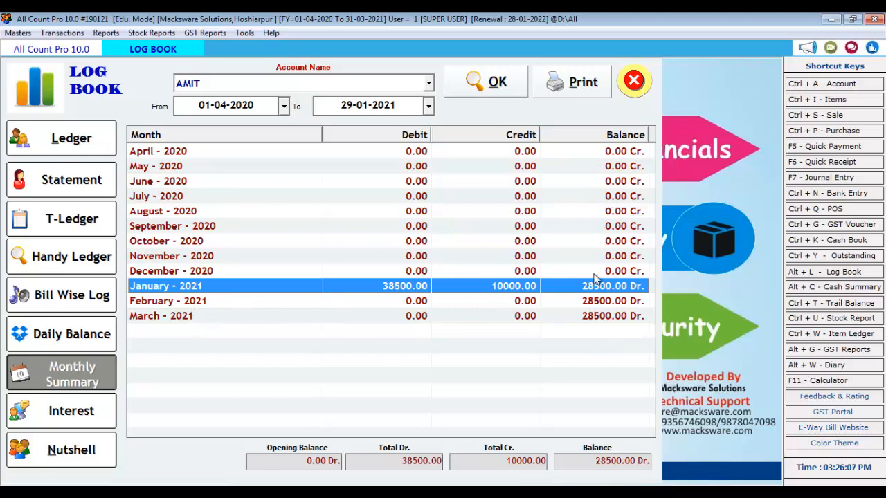
click(626, 82)
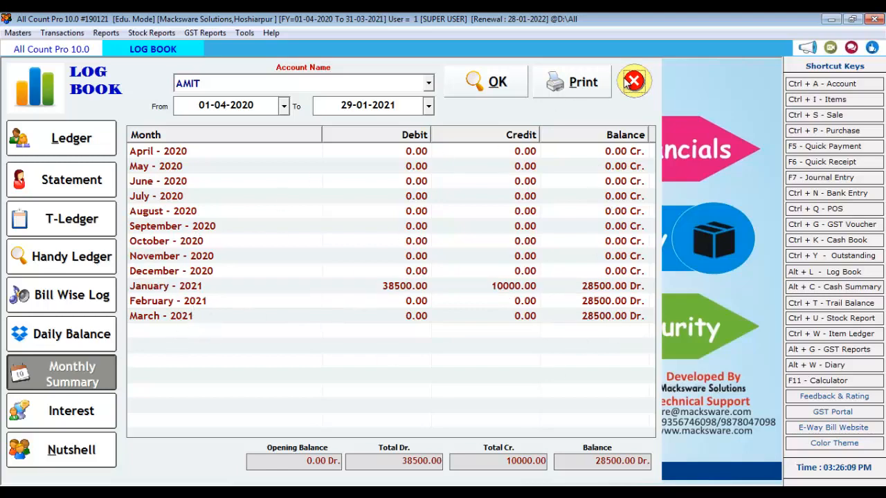
click(62, 32)
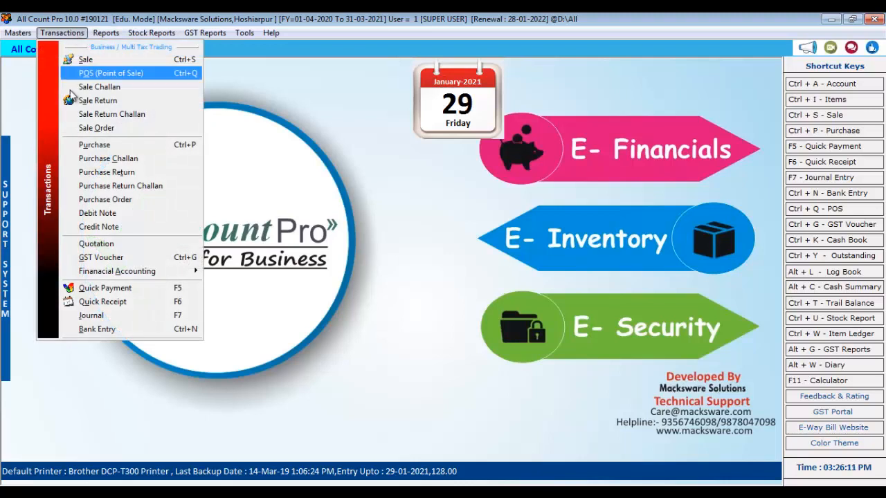
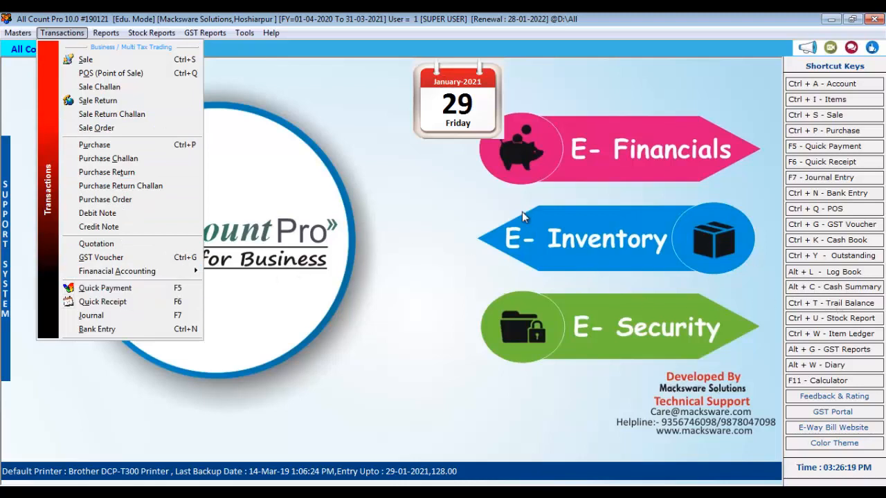
Open the GSTR-3B report for 01-01-2021 to 31-01-2021
click(262, 89)
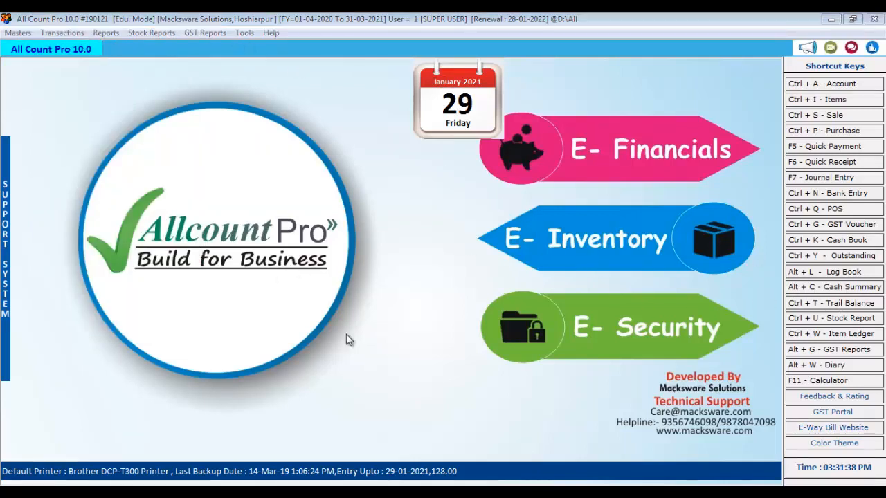
click(205, 33)
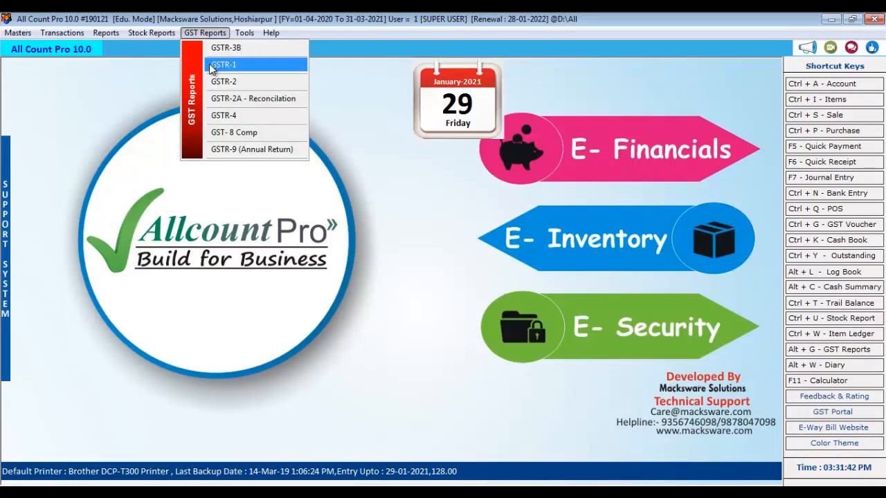
click(229, 50)
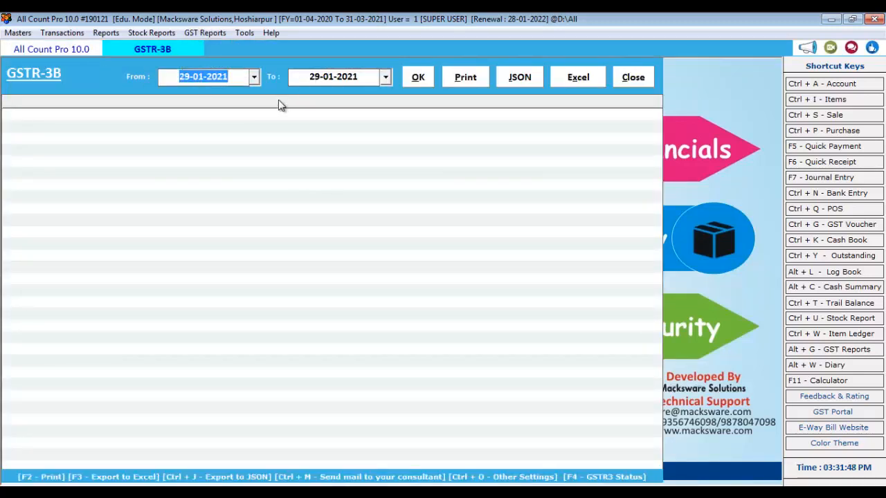
text(01)
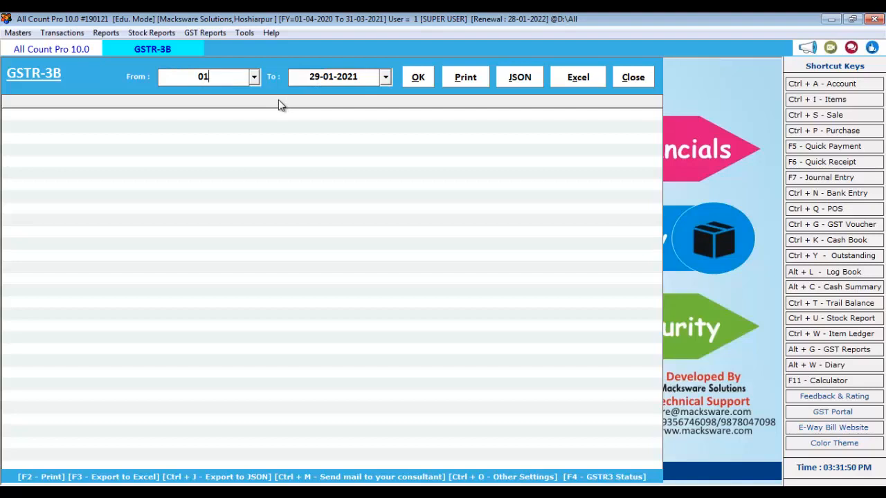
text(-01-2021)
key(Return)
key(Return)
key(Return)
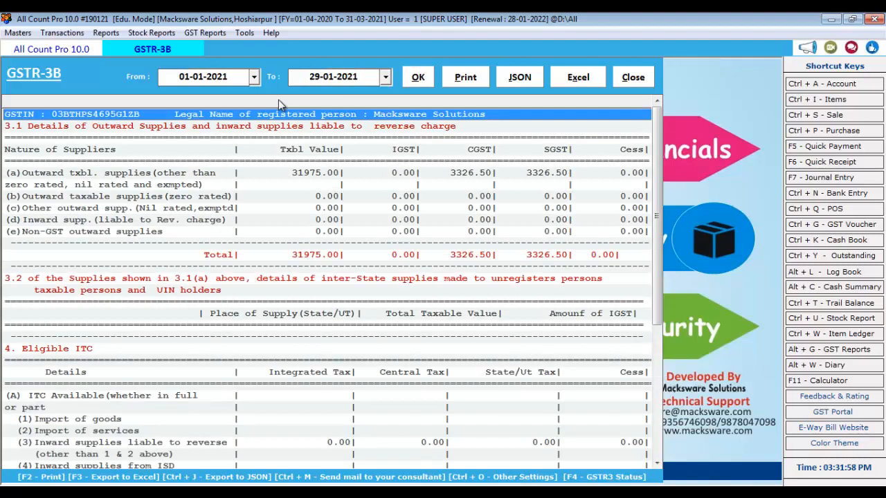
click(361, 82)
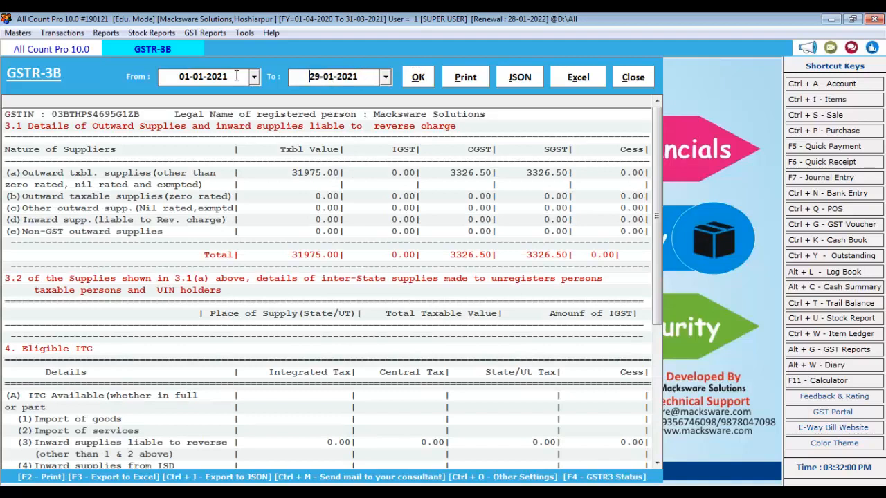
text(31)
key(Return)
key(Return)
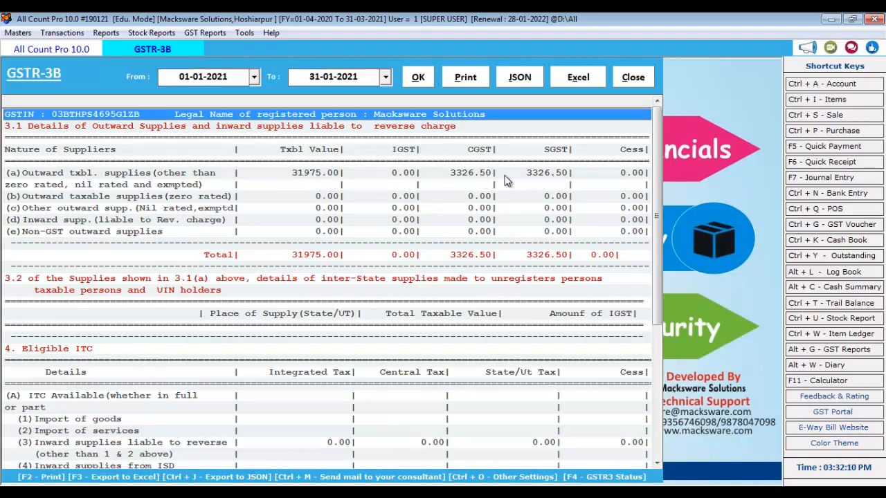
Scroll through the GSTR-3B report, close it, and bring the GST reports list back up
scroll(413, 308, down, 2)
scroll(413, 306, down, 4)
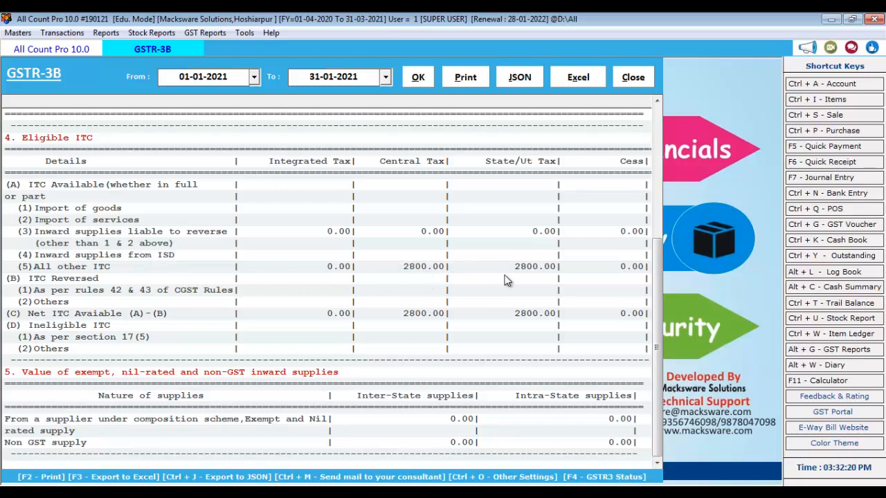
scroll(506, 278, up, 6)
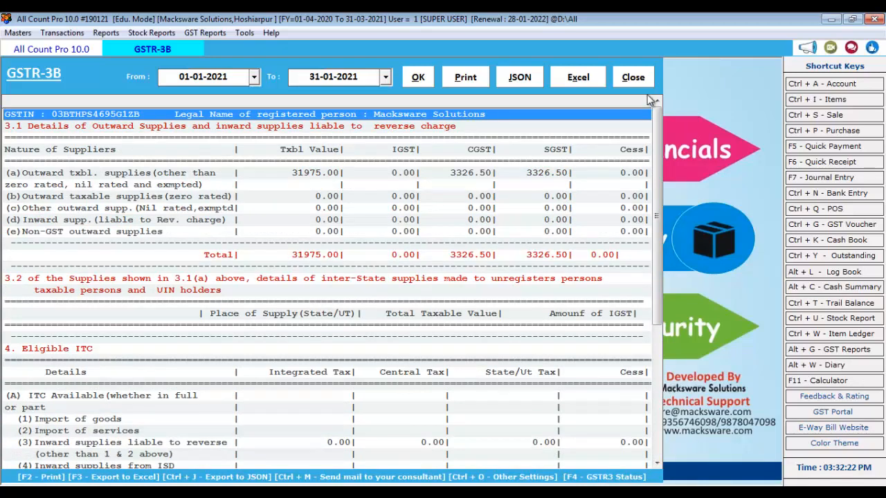
click(633, 77)
click(207, 33)
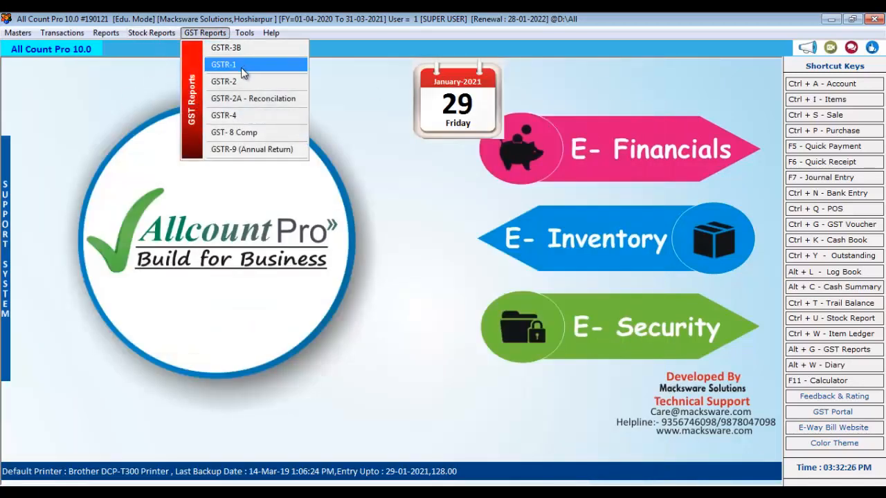
Open the GSTR-1 Create Excel WorkBook screen and set the period to January 2021
click(239, 65)
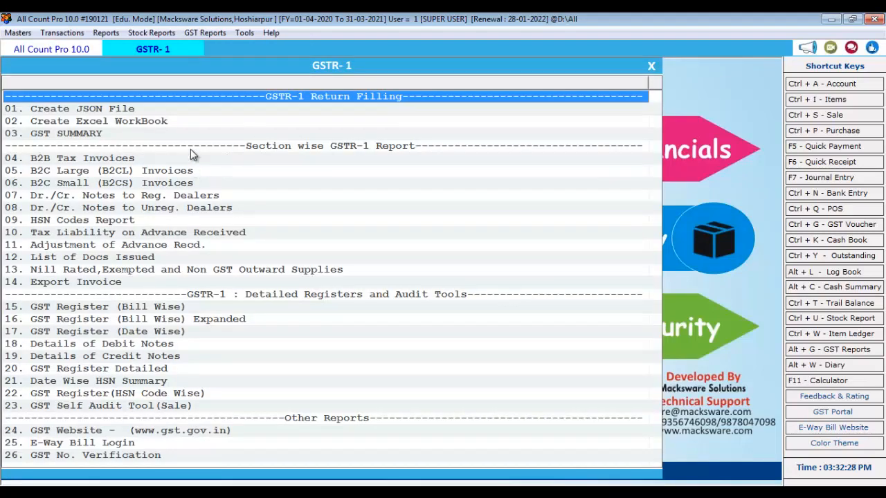
click(141, 122)
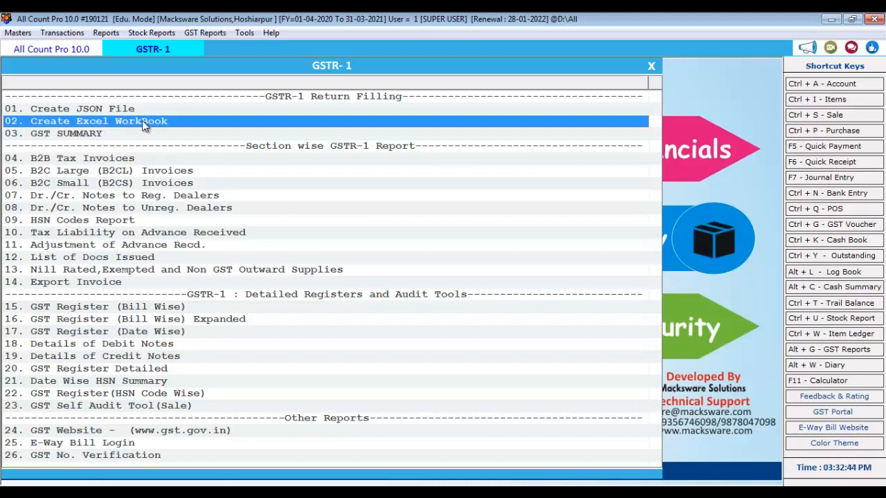
click(135, 120)
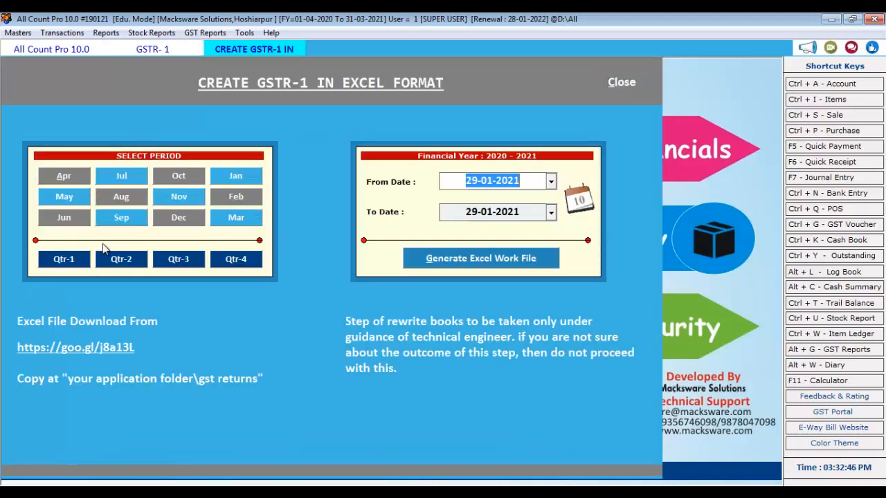
click(69, 267)
click(178, 260)
click(242, 261)
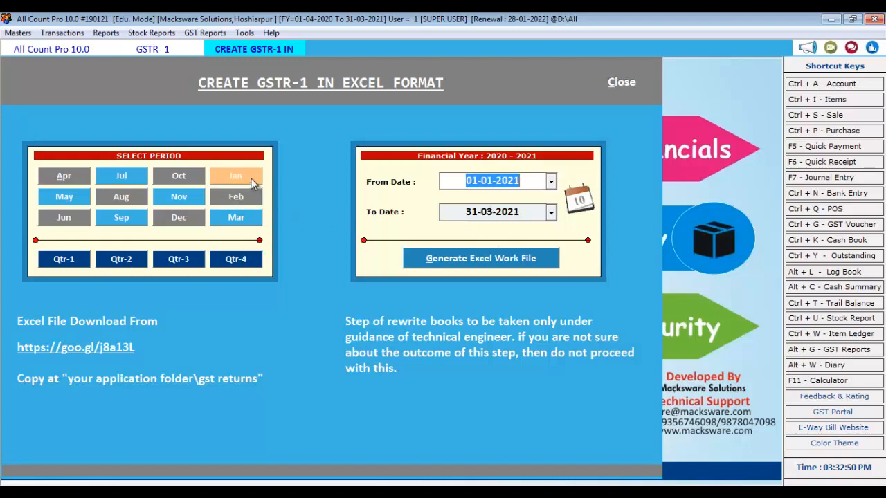
Generate the Excel work file, agreeing to replace the existing Jan-2021 file
key(Tab)
key(Tab)
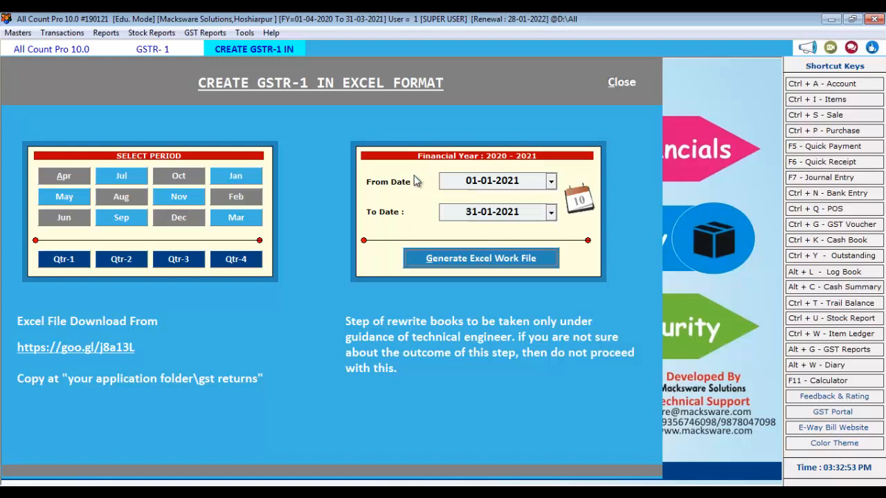
key(Return)
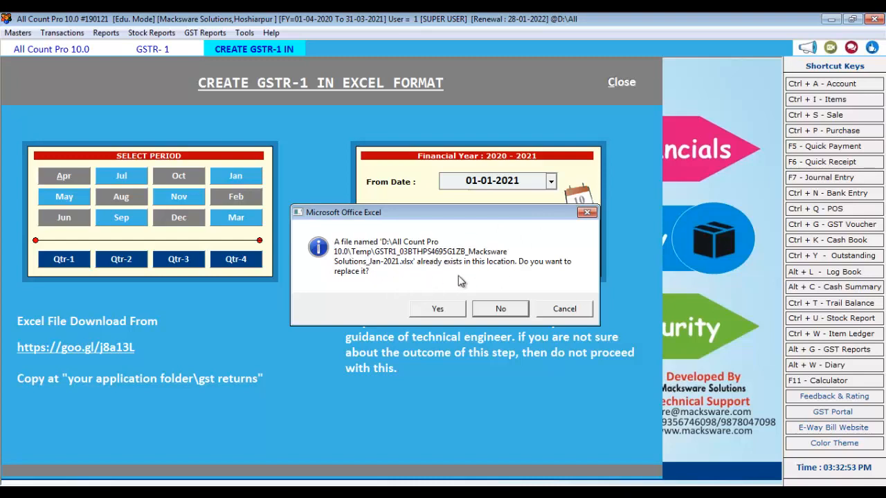
click(457, 314)
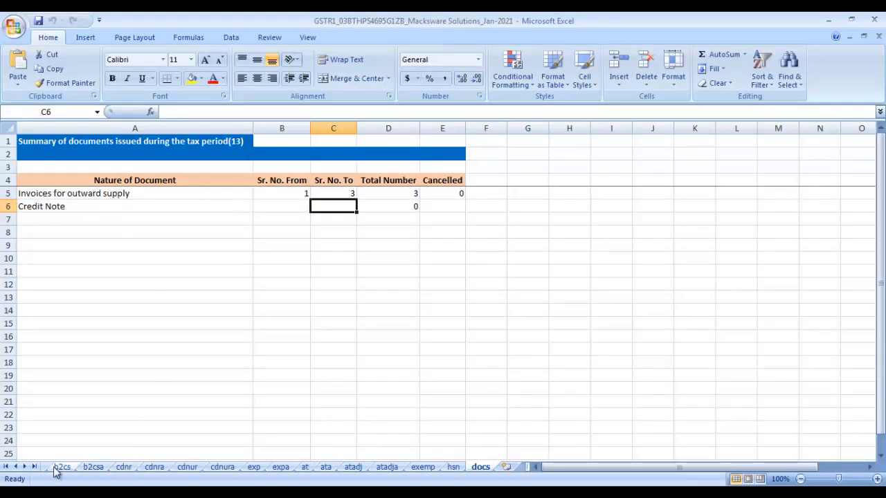
On the b2cs sheet, check 03-Punjab rows: rates 5.00 and 28.00, taxable values 10000 and 21975
click(6, 468)
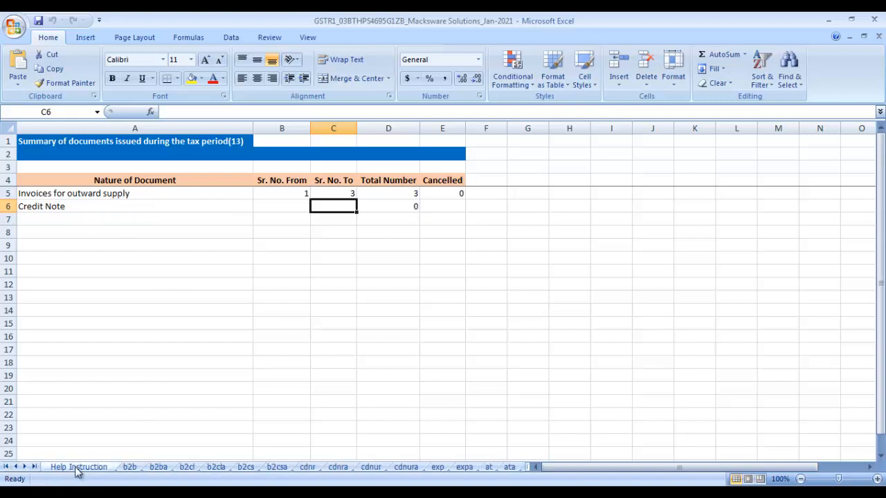
click(129, 467)
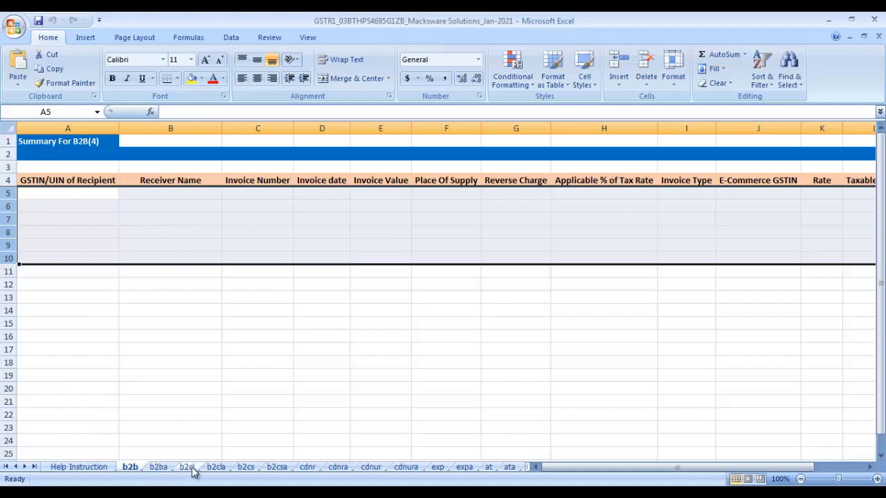
click(247, 467)
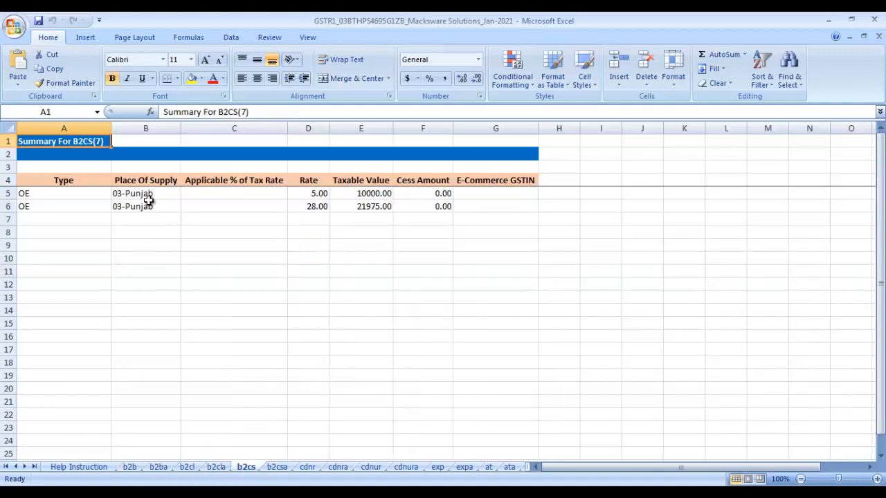
click(154, 194)
click(305, 194)
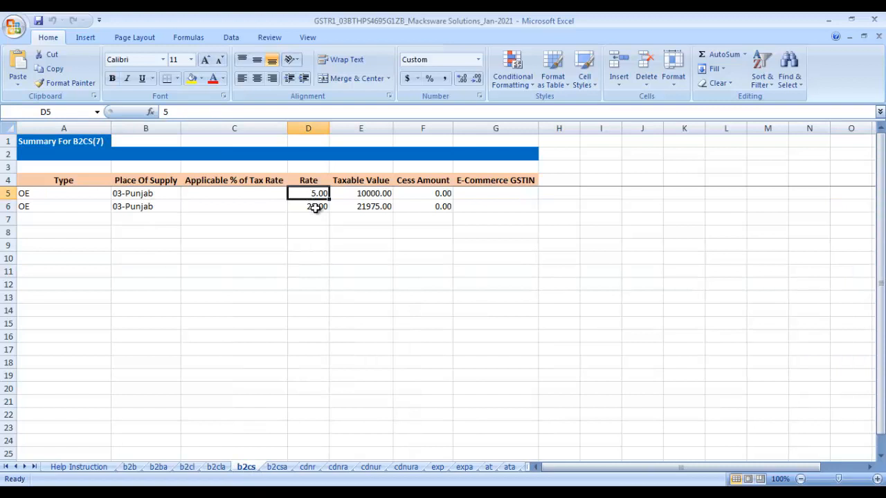
click(315, 206)
click(381, 193)
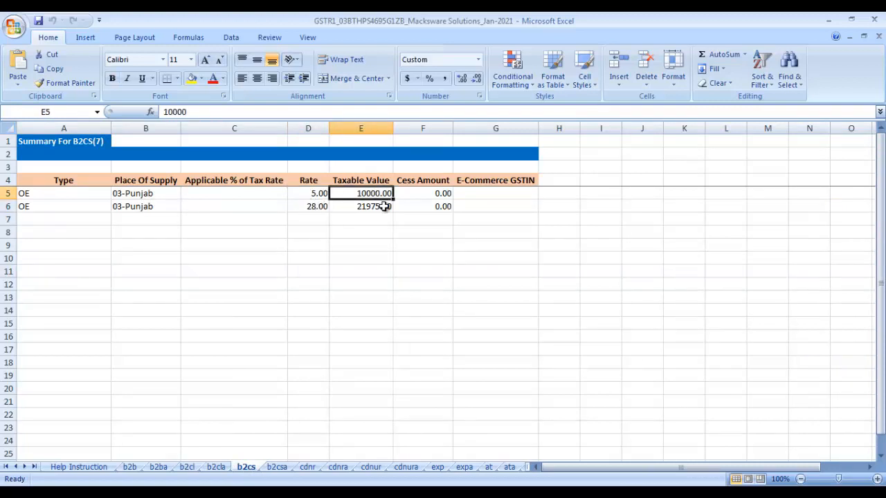
click(382, 206)
click(383, 193)
click(385, 207)
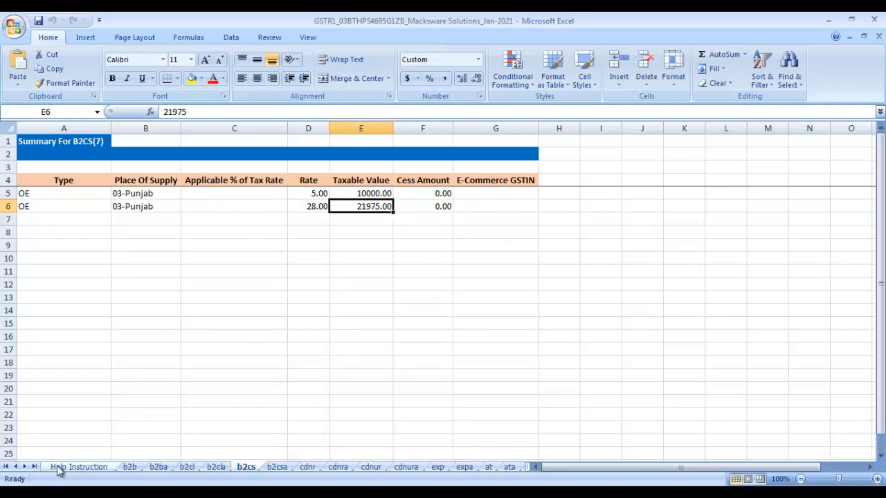
Look through the cdnura, exp, expa, at, ata and hsn summary sheets
click(409, 469)
click(442, 469)
click(463, 468)
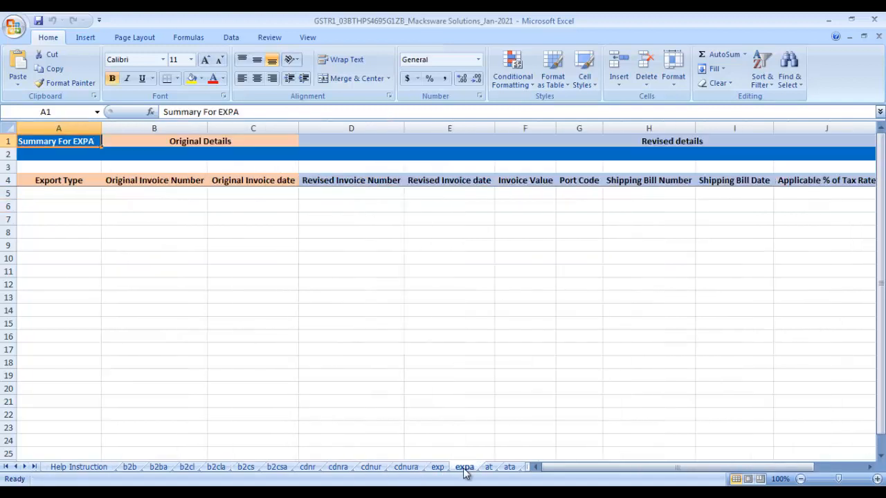
click(488, 469)
click(509, 468)
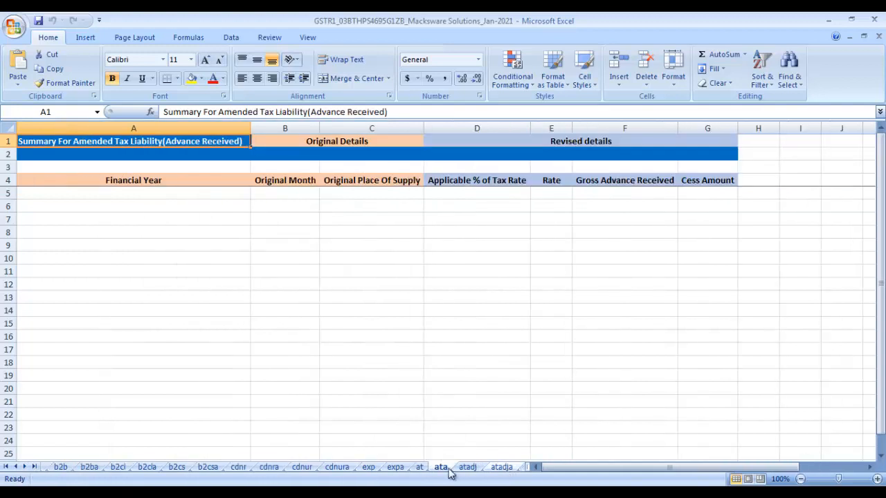
click(26, 467)
click(26, 467)
click(26, 468)
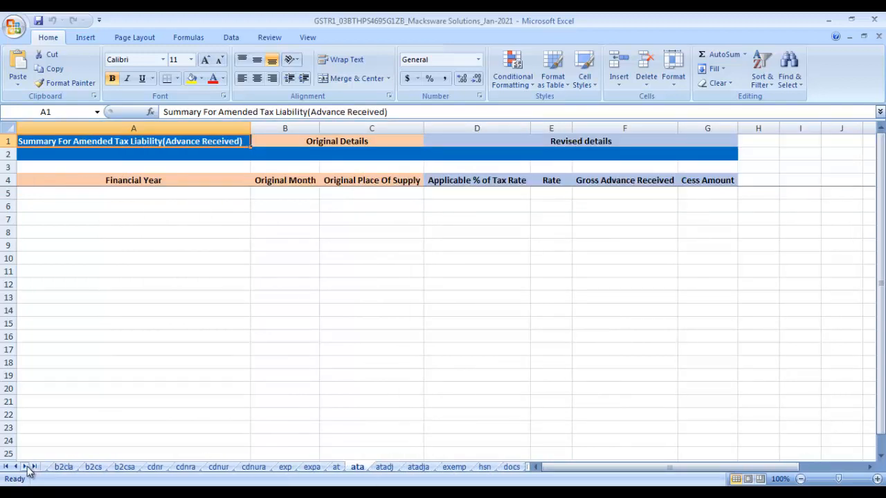
click(484, 468)
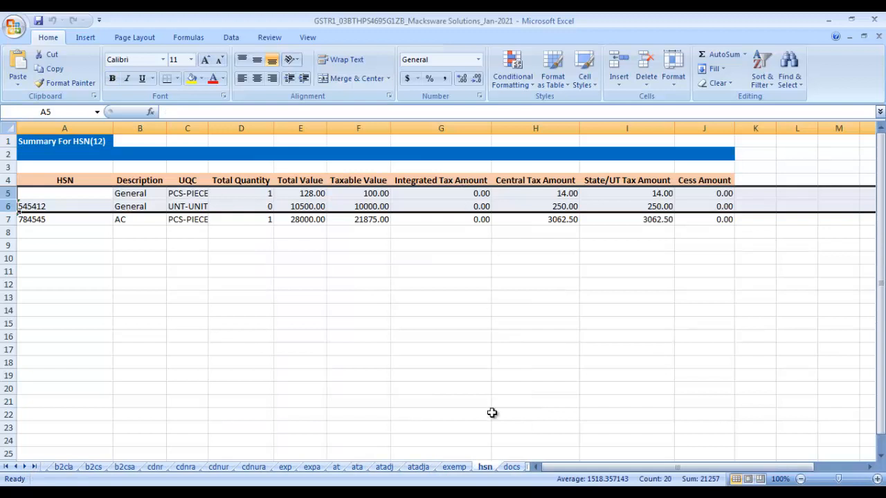
Check the docs sheet's Sr. No. From, To and total invoice count, then close Excel
click(512, 468)
click(306, 193)
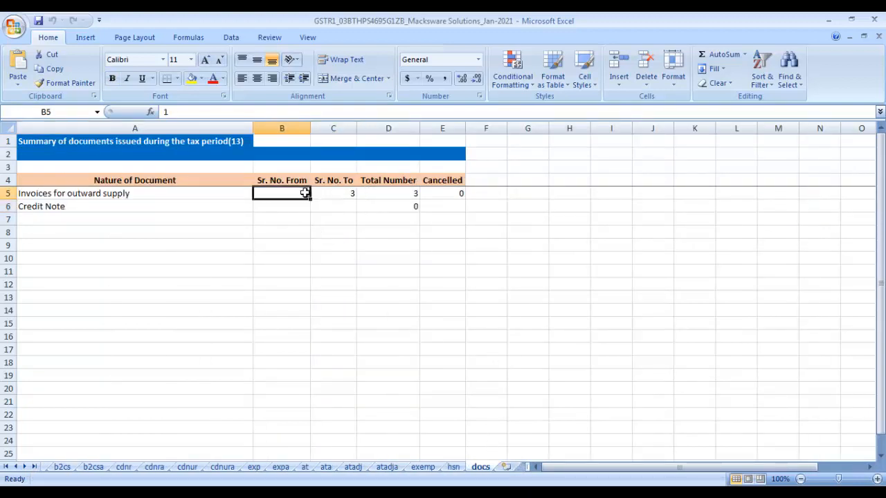
click(346, 196)
click(405, 193)
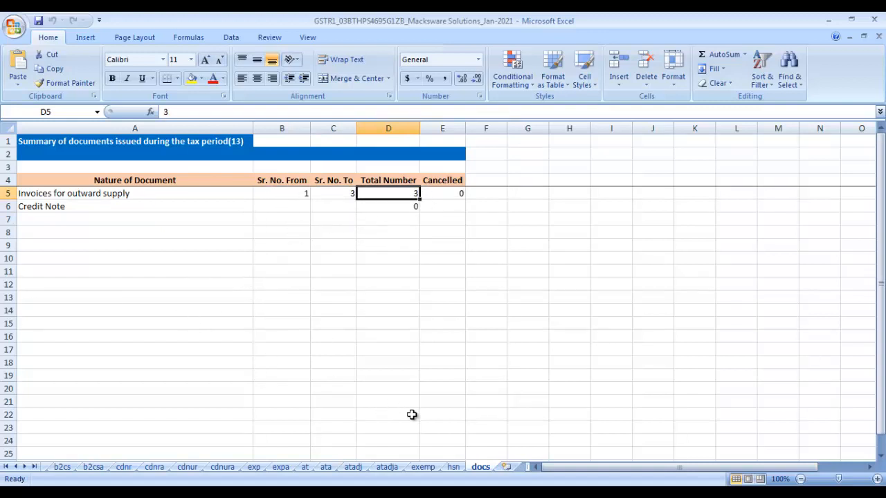
click(875, 21)
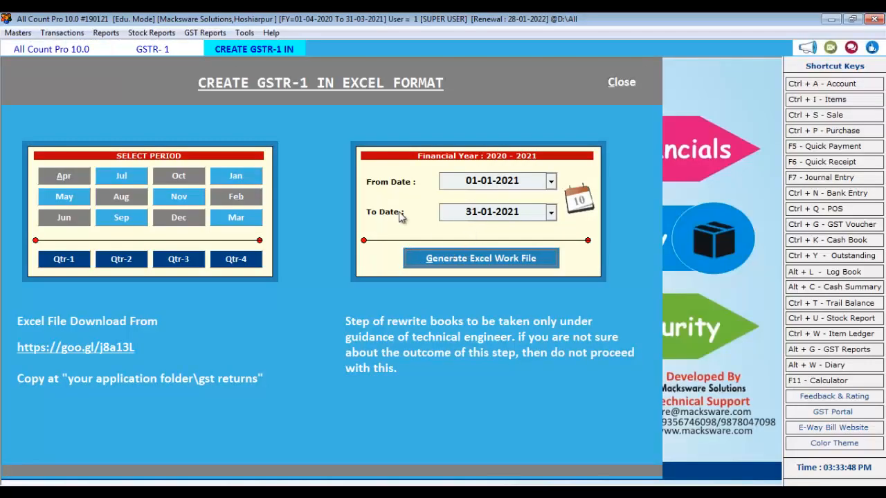
Run the GST Summary for 01-01-2021 to 31-01-2021, check the 1053.00 balance tax, and close it
click(621, 82)
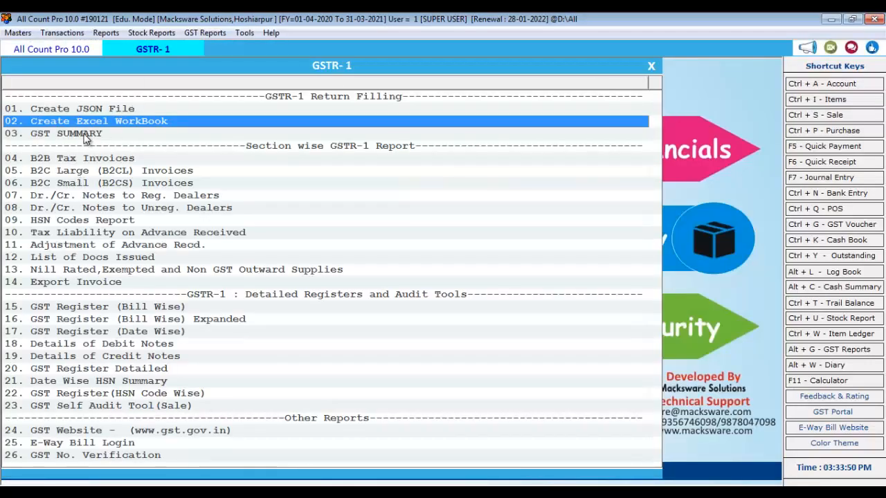
click(239, 137)
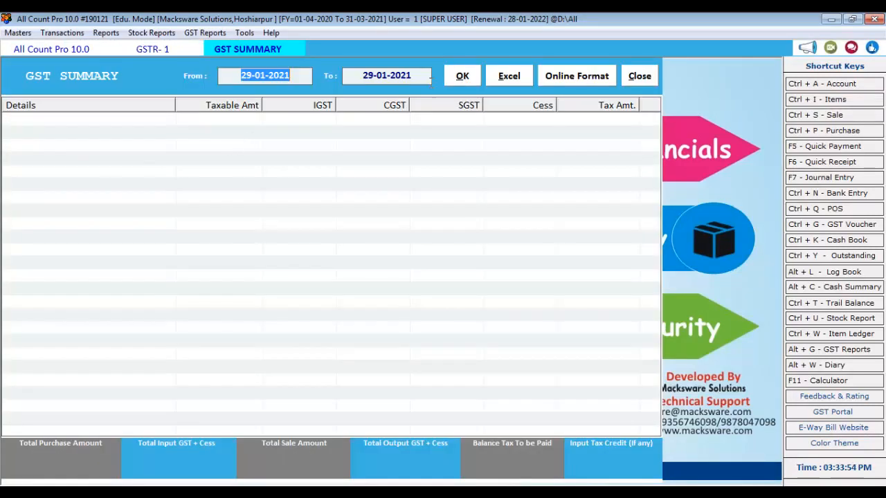
text(01-)
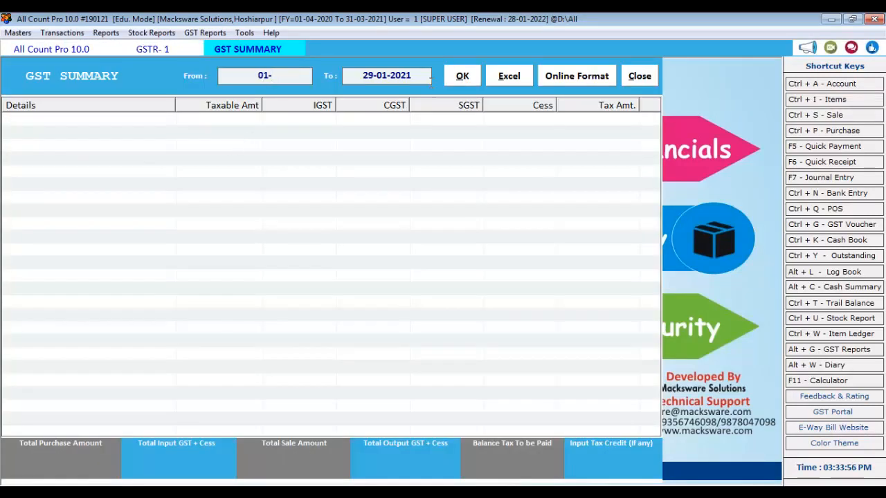
text(2)
key(BackSpace)
text(01-2021)
key(Return)
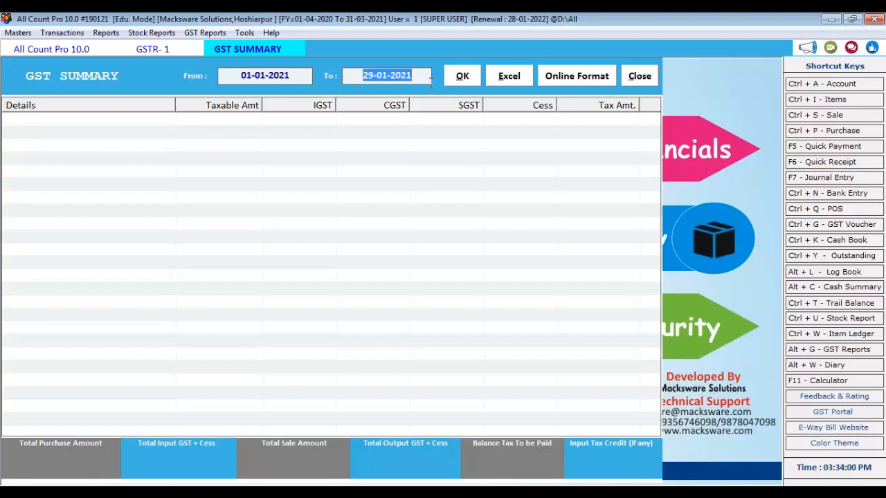
text(31-01-2)
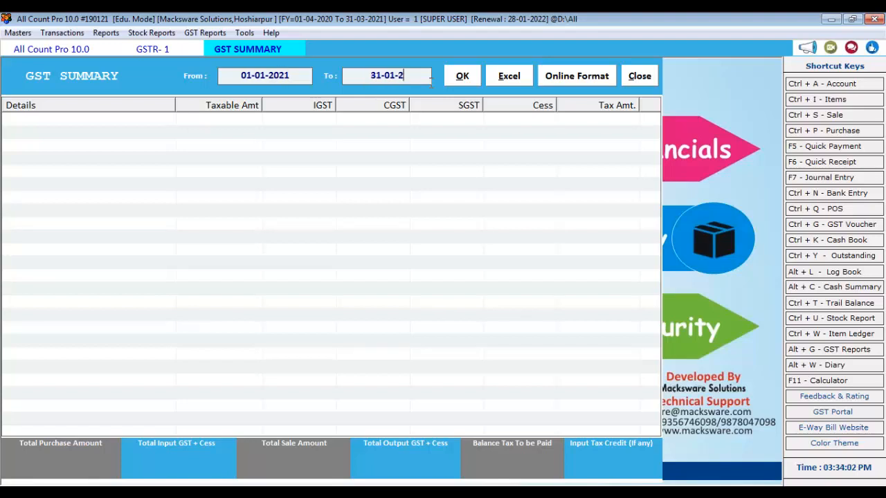
text(021)
key(Return)
key(Return)
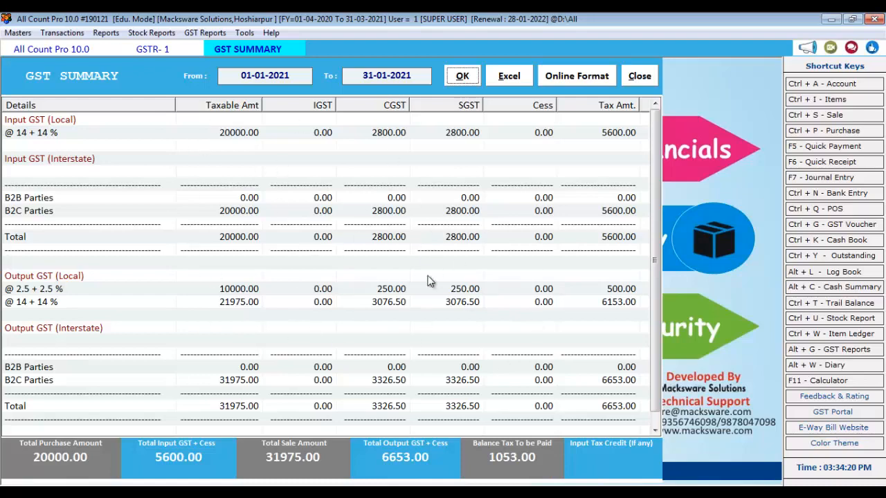
click(644, 78)
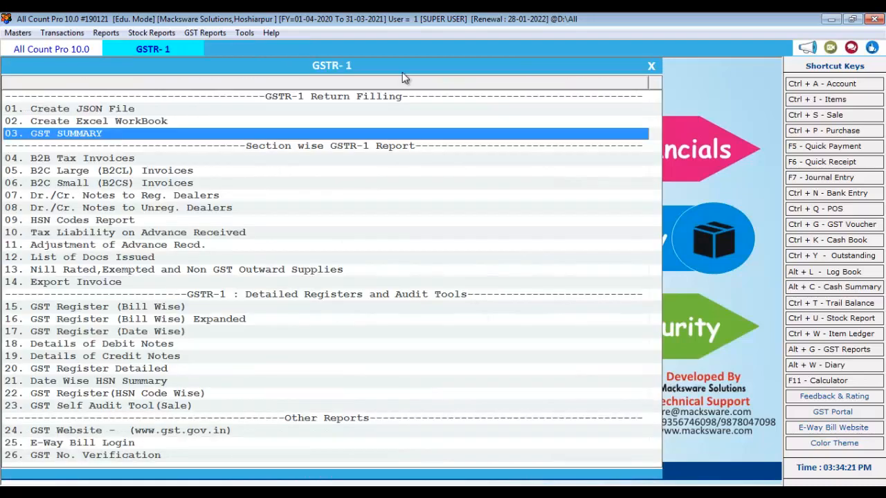
Browse the GSTR-1 reports, from List of Docs Issued to GST Register (Date Wise), then close the list
click(148, 260)
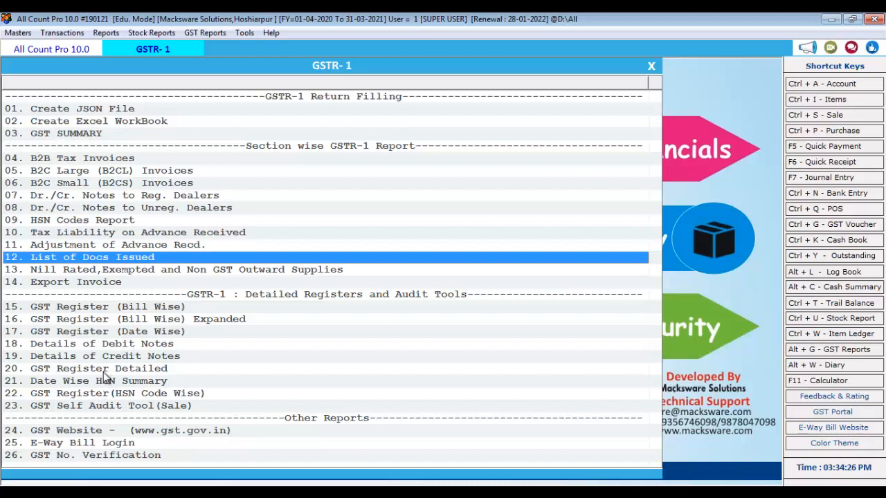
click(105, 394)
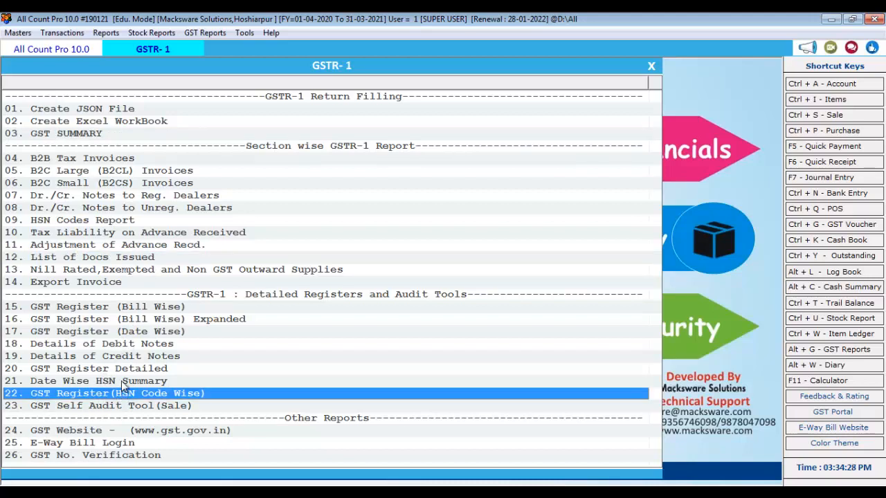
click(117, 382)
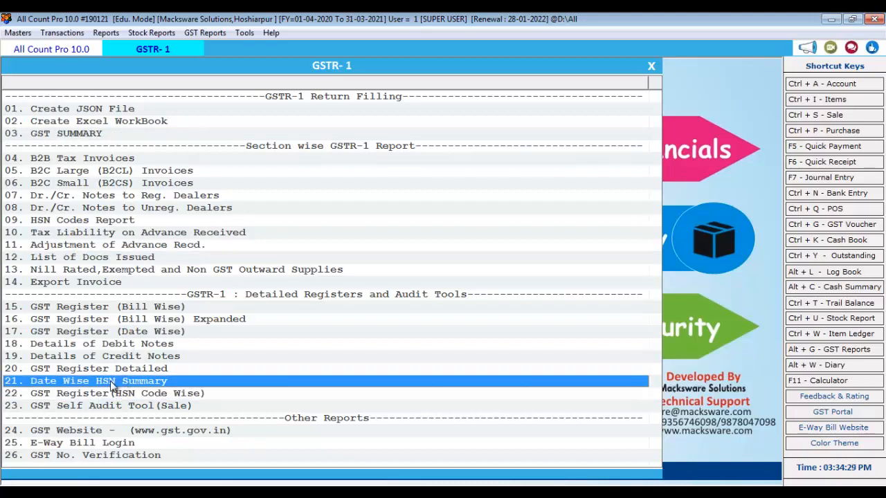
click(114, 345)
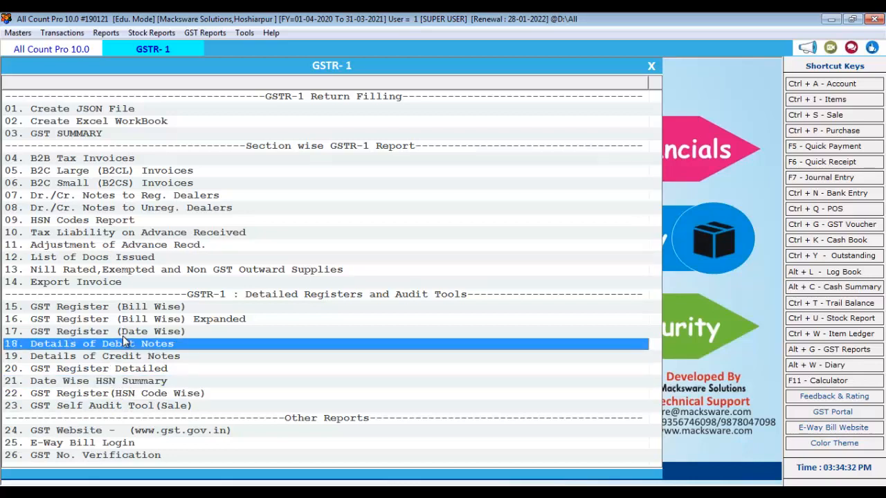
click(123, 335)
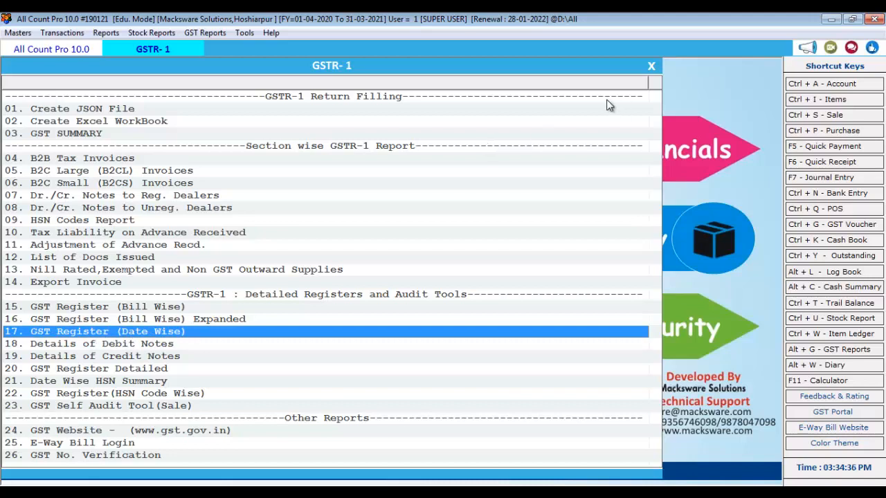
key(Escape)
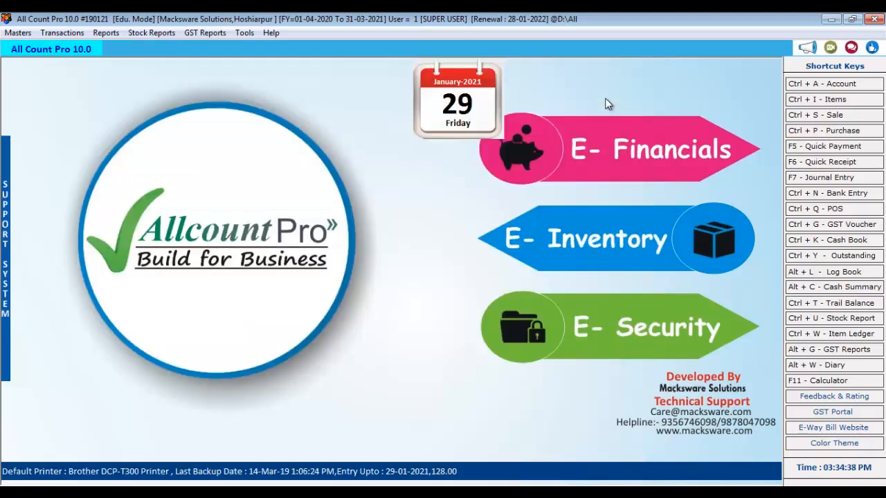
Load the GSTR-2 GST Register for 29-01-2021, check the single 25,600.00 bill, then close both windows
click(195, 34)
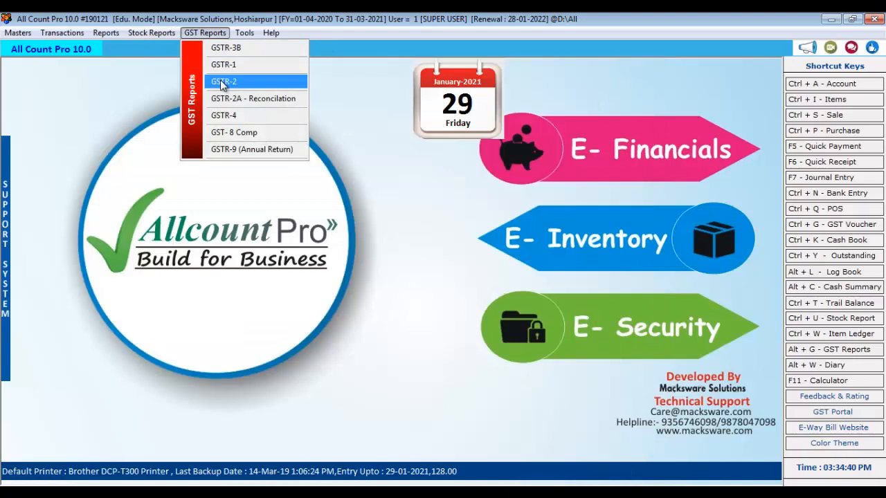
click(222, 81)
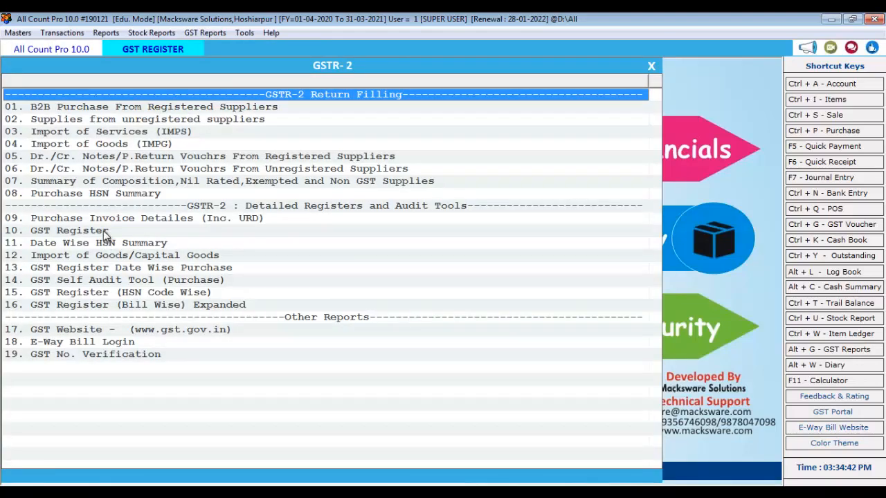
double_click(103, 230)
click(568, 76)
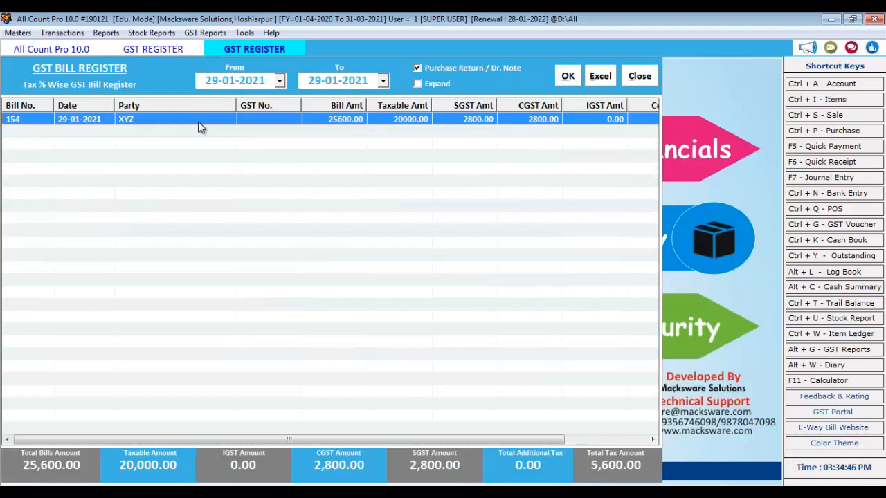
click(637, 78)
click(651, 68)
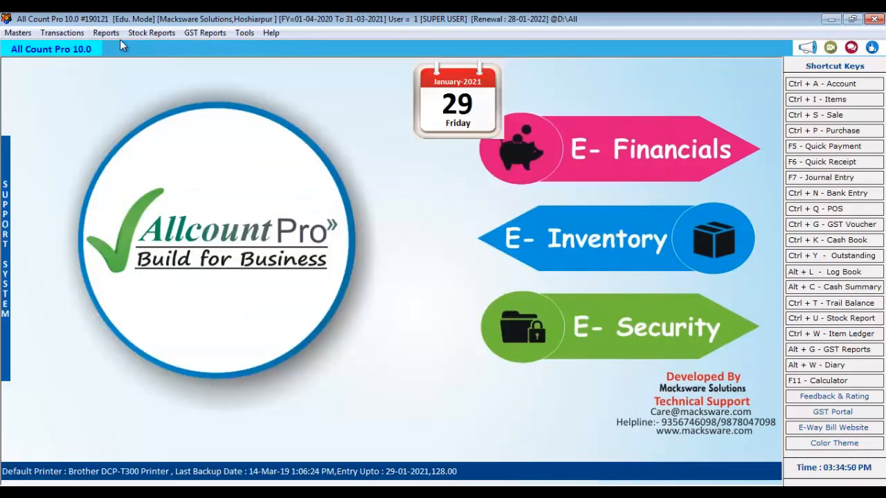
Open the Tools menu showing System Settings and Voucher Numbering, after glancing at GST Reports
click(207, 35)
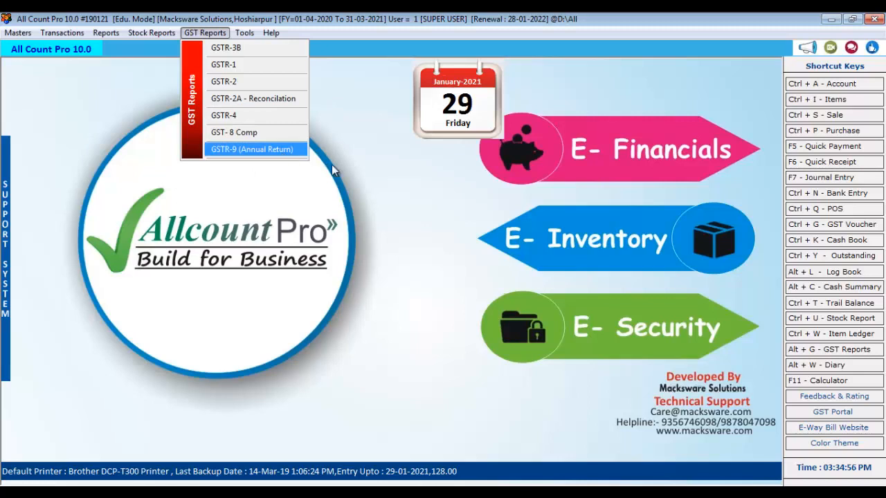
click(389, 179)
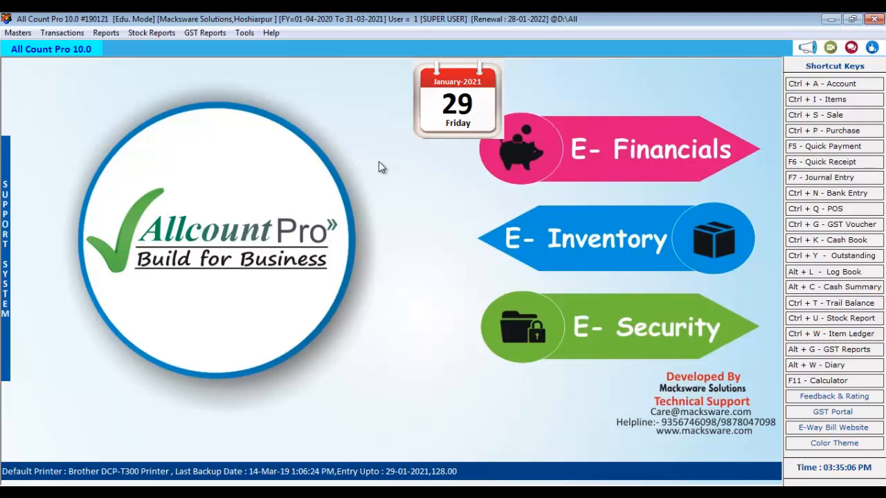
click(204, 32)
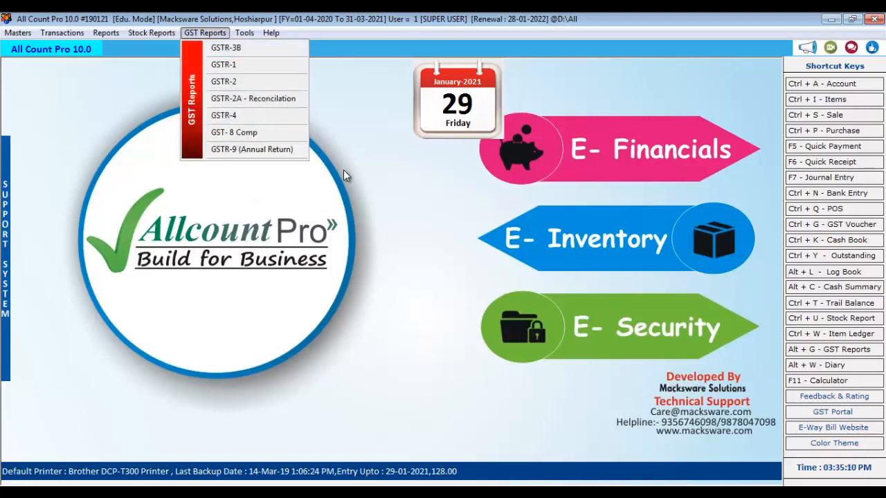
click(382, 156)
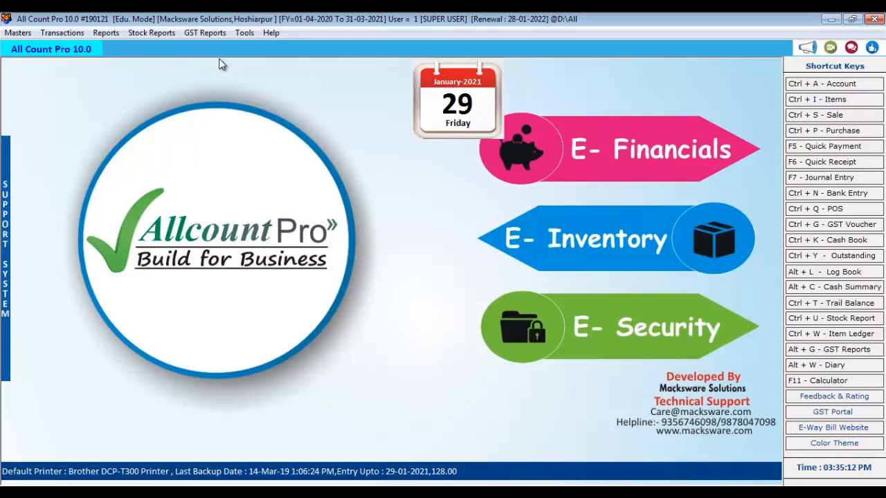
click(210, 35)
click(357, 131)
click(246, 34)
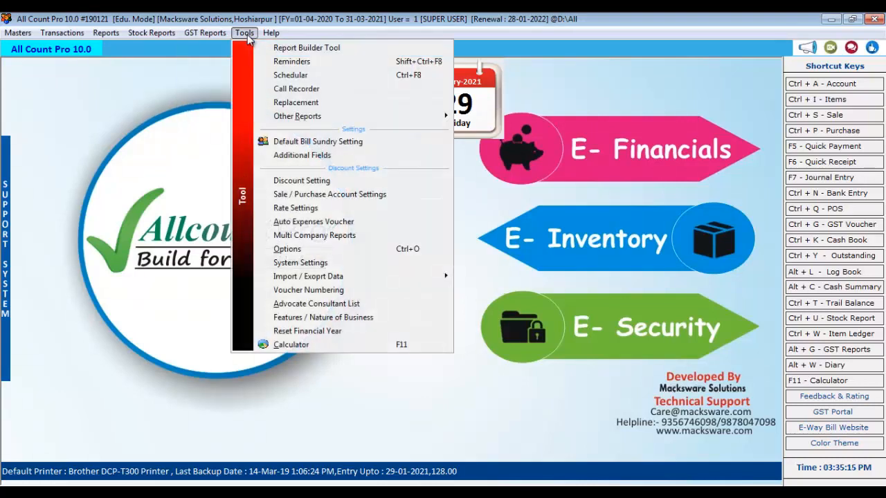
In Tools > Options, toggle item-wise sales rounding, purchase round off, shipping details and E.M.I. on and back off
click(288, 250)
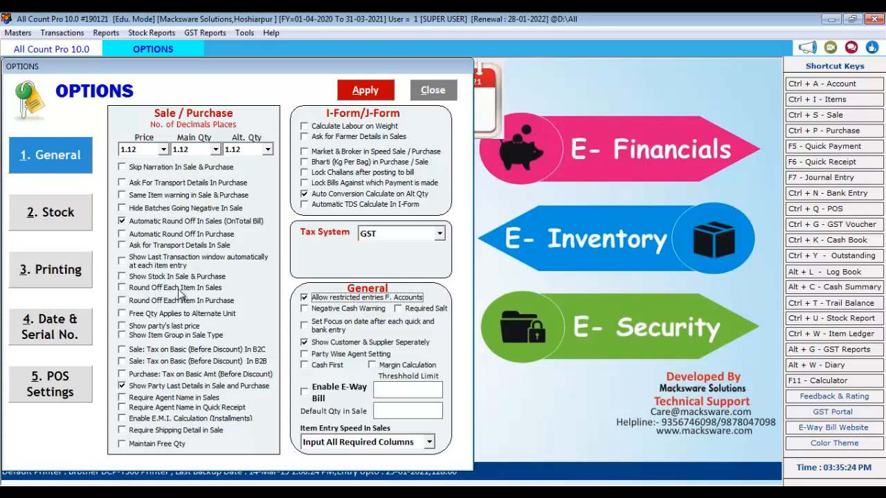
click(123, 288)
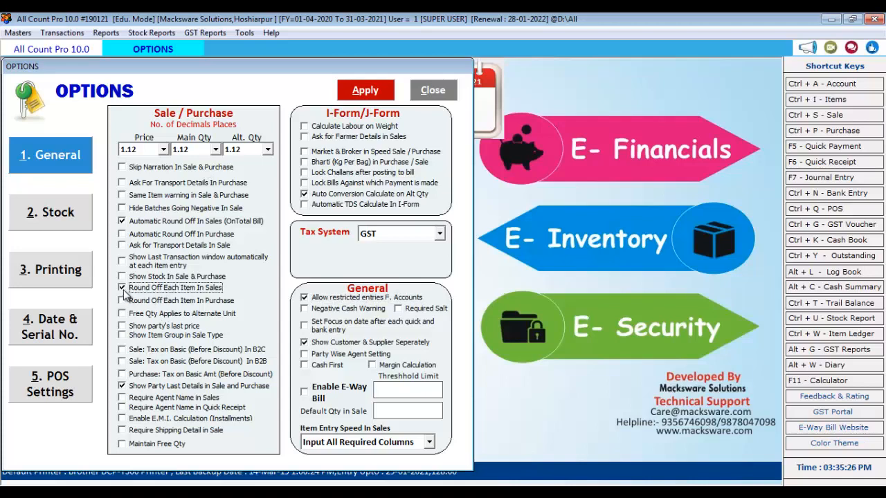
click(122, 287)
click(123, 235)
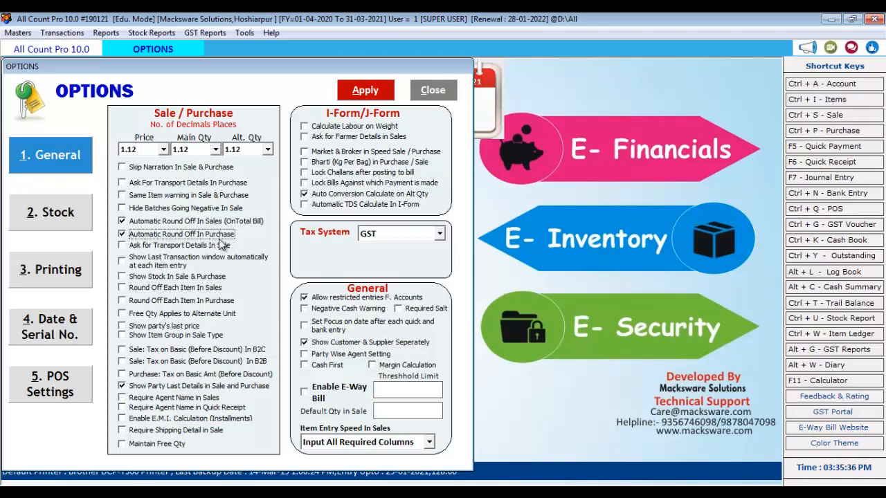
click(123, 234)
click(129, 431)
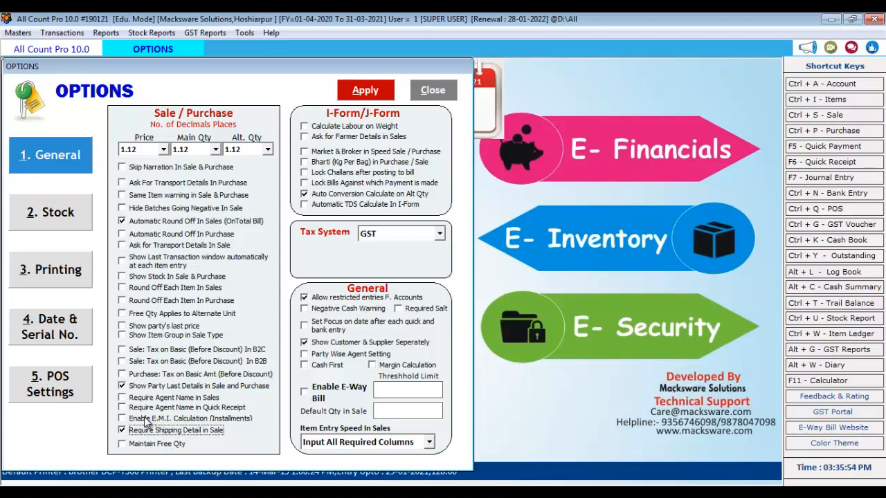
click(146, 418)
click(146, 420)
click(143, 430)
View the Stock, Printing, Date & Serial No. and POS Settings pages, then close Options unchanged
click(77, 218)
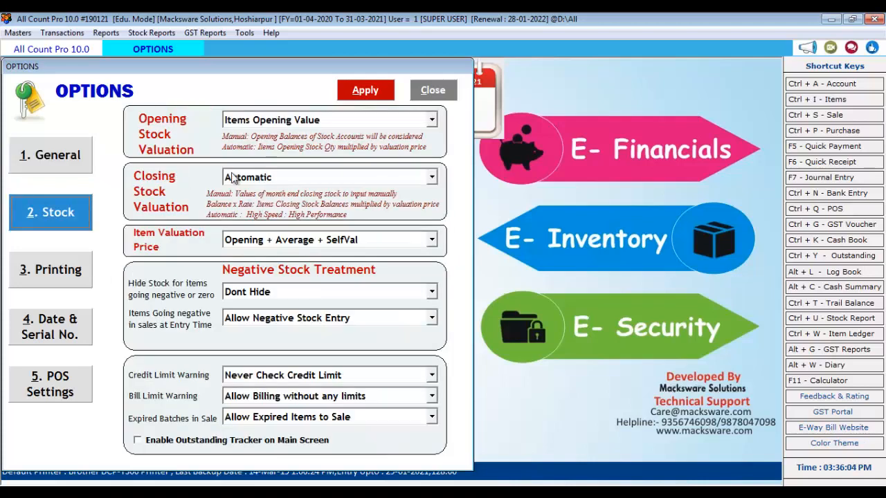
click(69, 280)
click(47, 339)
click(49, 384)
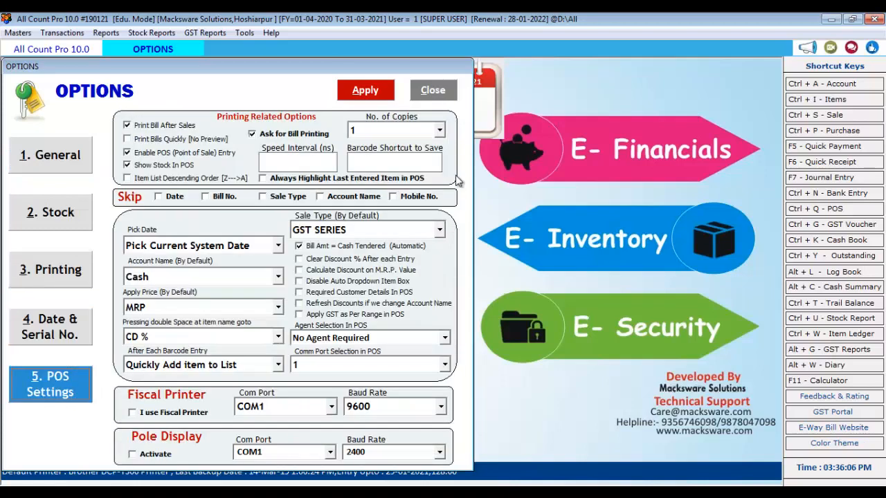
click(434, 93)
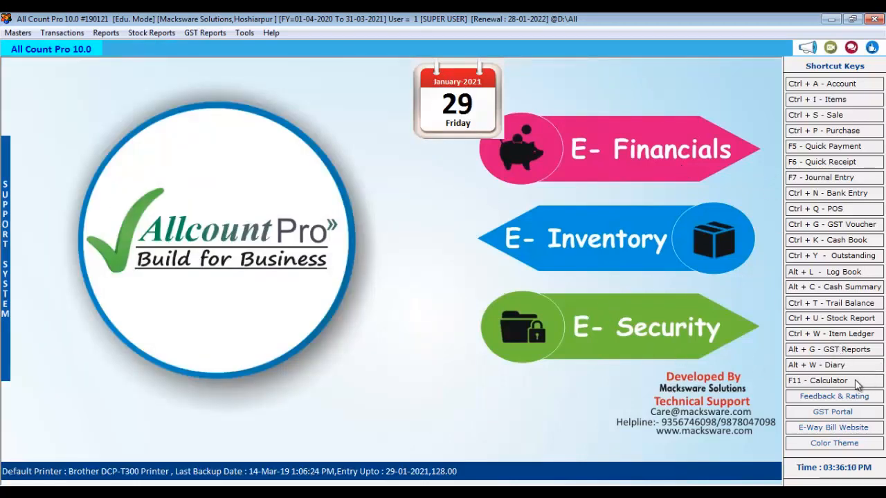
click(18, 34)
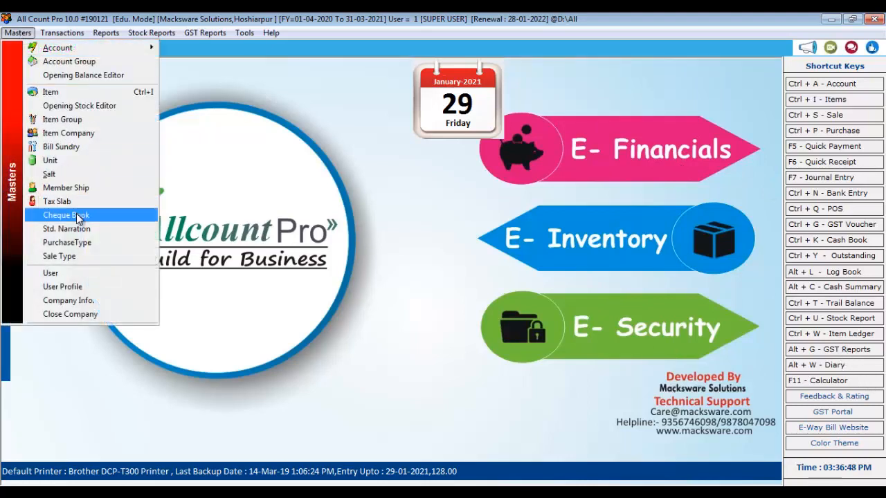
click(65, 215)
click(524, 106)
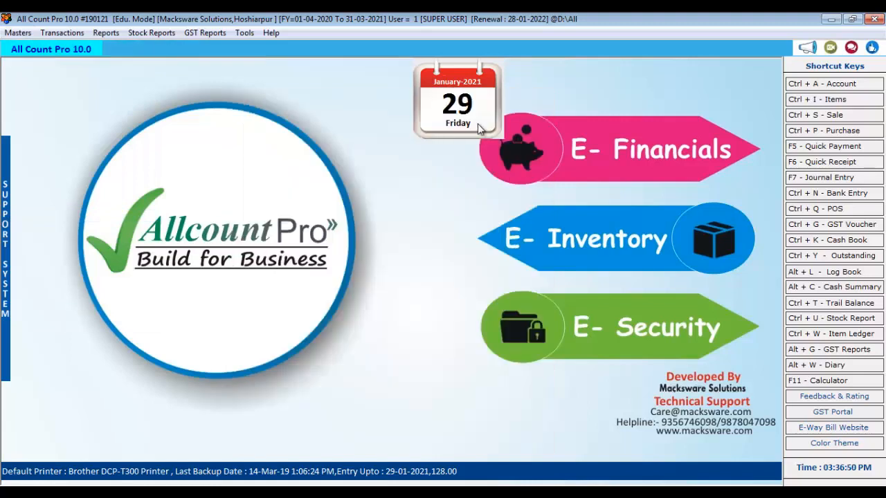